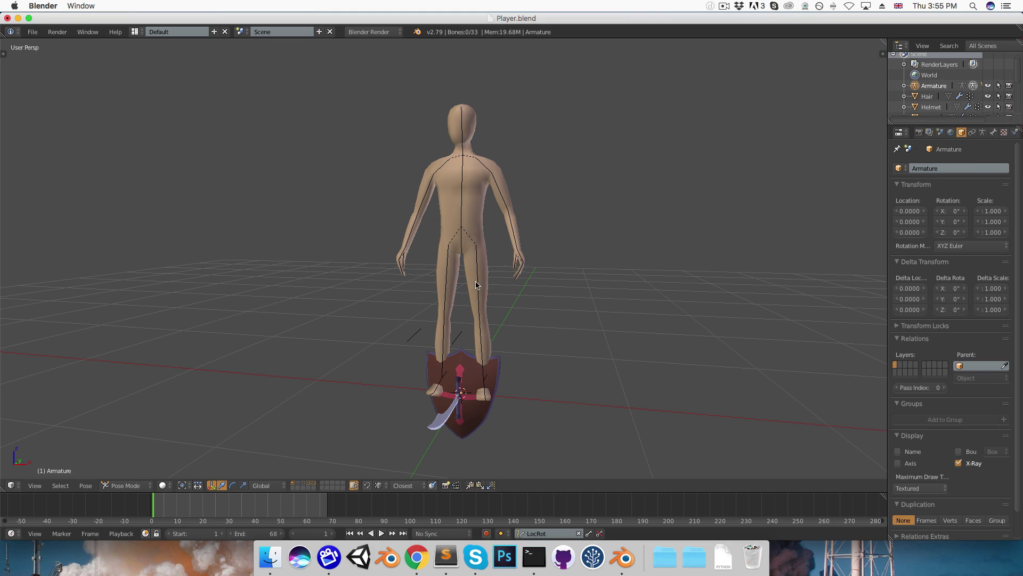
Put the armature into Edit Mode with the right lower arm bone selected, and check that X-Axis Mirror is enabled.
{"action": "middle_click_drag", "start_coordinate": [476, 285], "coordinate": [456, 328]}
{"action": "scroll", "coordinate": [420, 335], "scroll_direction": "up", "scroll_amount": 2}
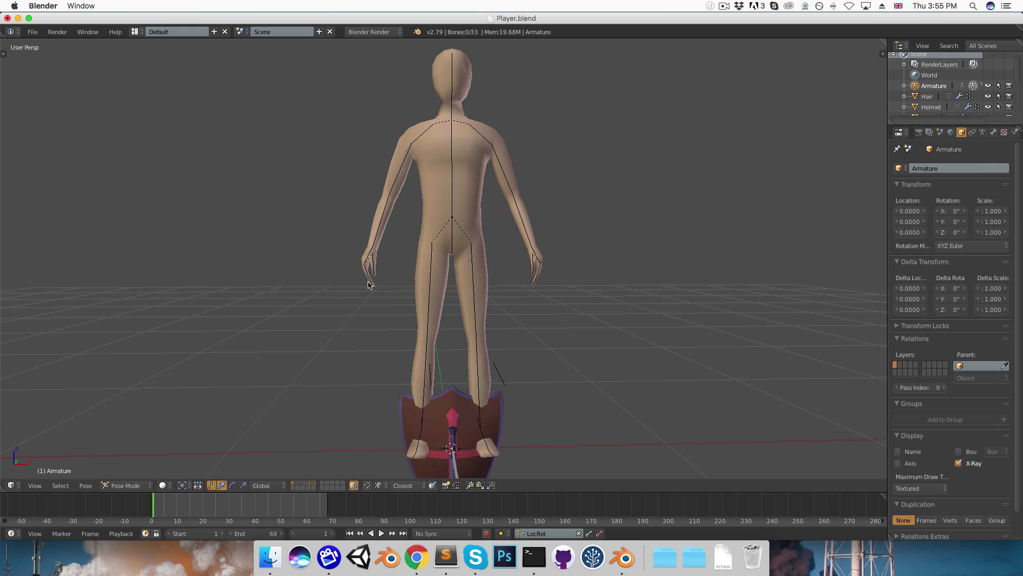
{"action": "right_click", "coordinate": [375, 240]}
{"action": "key", "text": "Tab"}
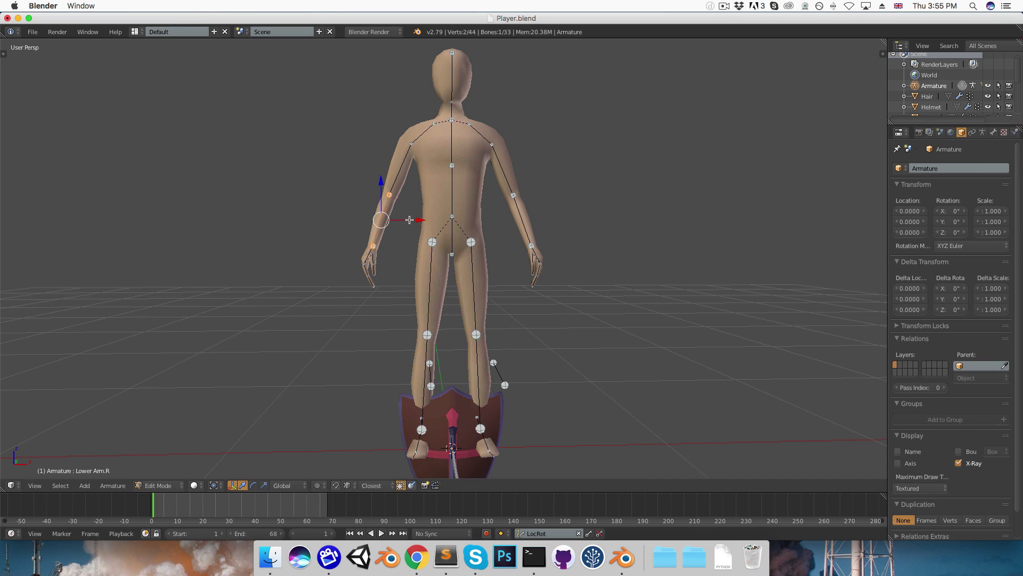
{"action": "key", "text": "t"}
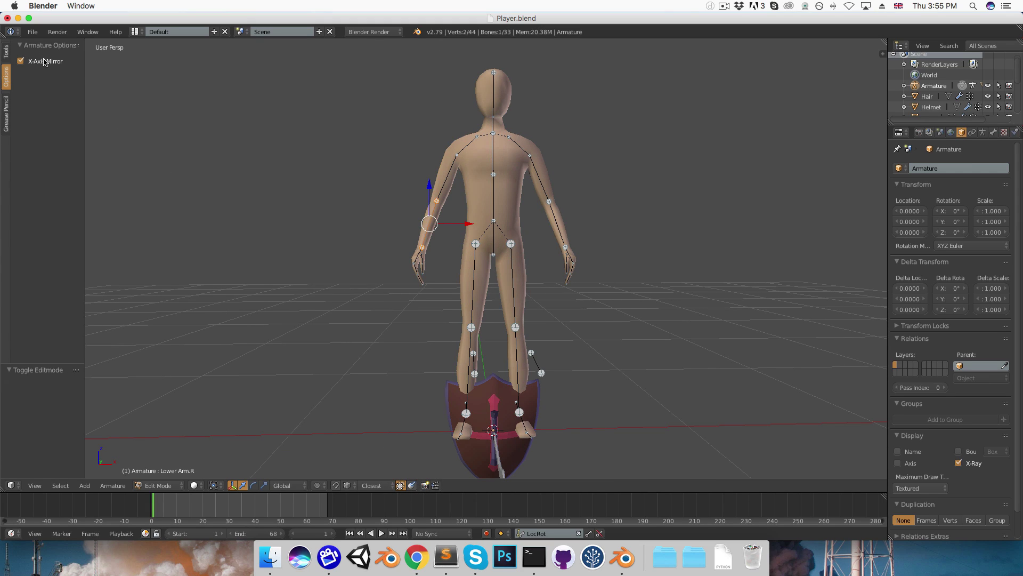
{"action": "key", "text": "t"}
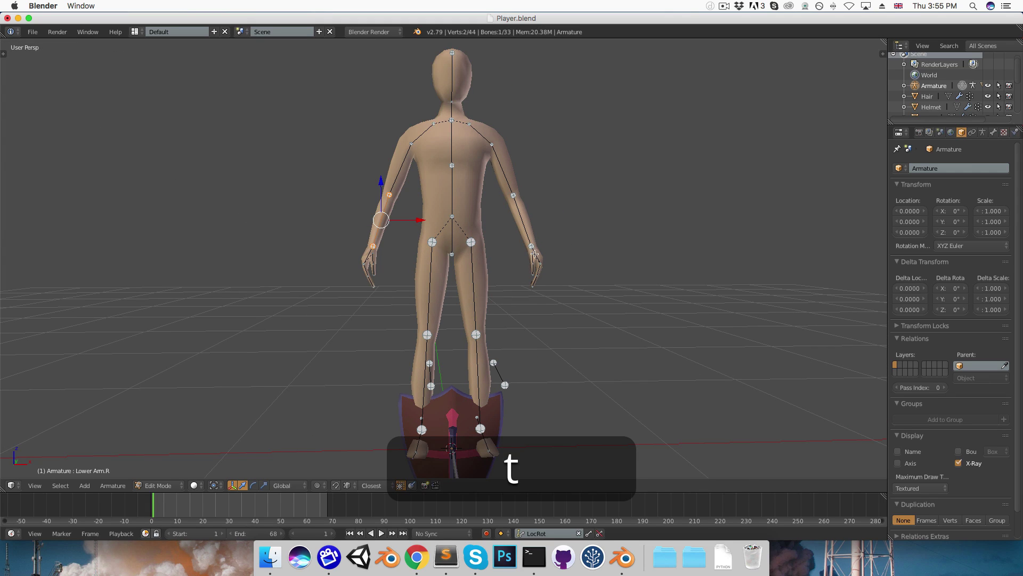
Extrude a mirrored bone about 0.07 units long inward from the left hand bone's tip.
{"action": "right_click", "coordinate": [539, 265]}
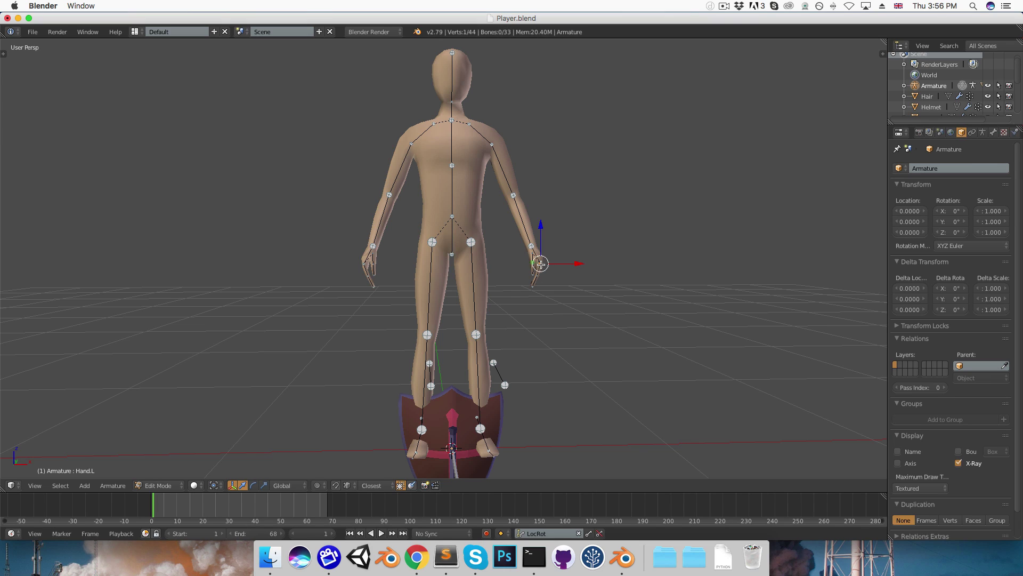
{"action": "key", "text": "e"}
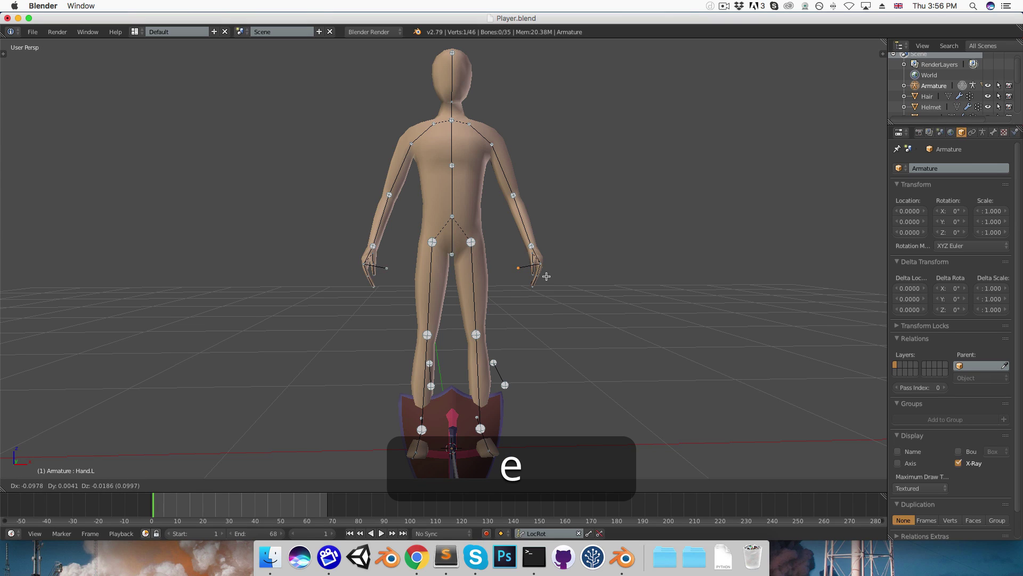
{"action": "left_click", "coordinate": [553, 275]}
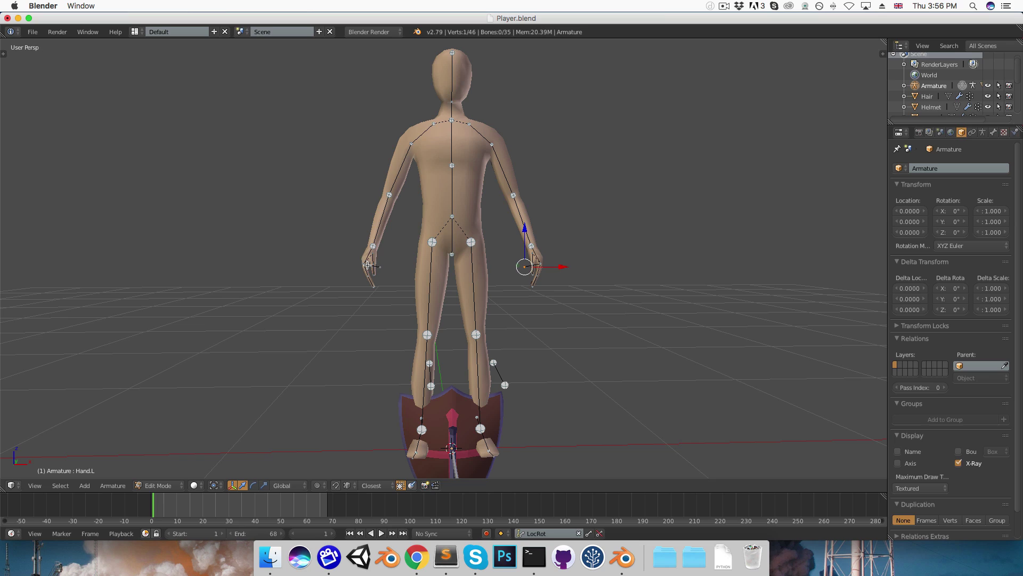
Disconnect the new left hand bone from its parent while keeping the parenting, and move it slightly inward beside the palm.
{"action": "right_click", "coordinate": [529, 268]}
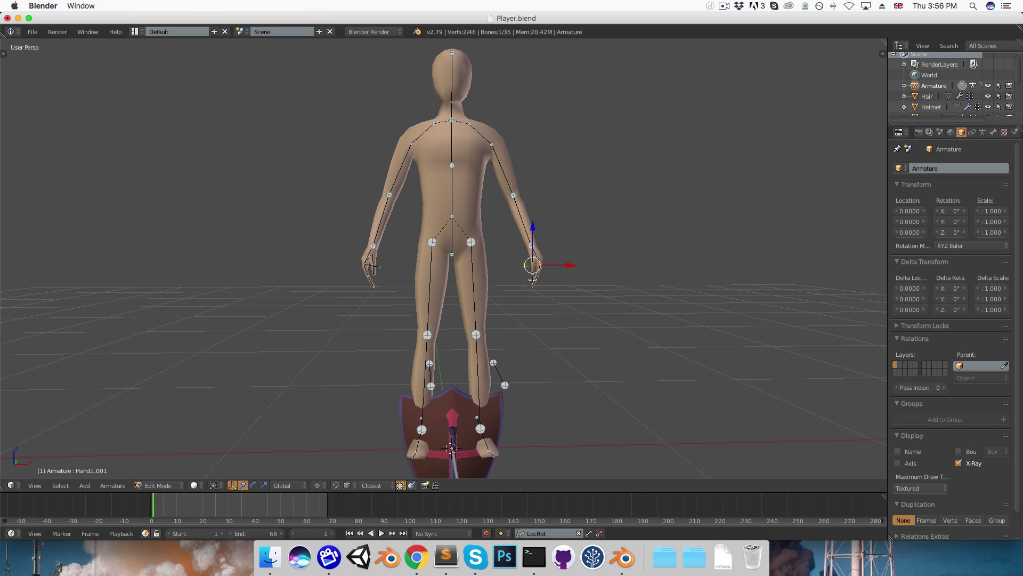
{"action": "key", "text": "alt+p"}
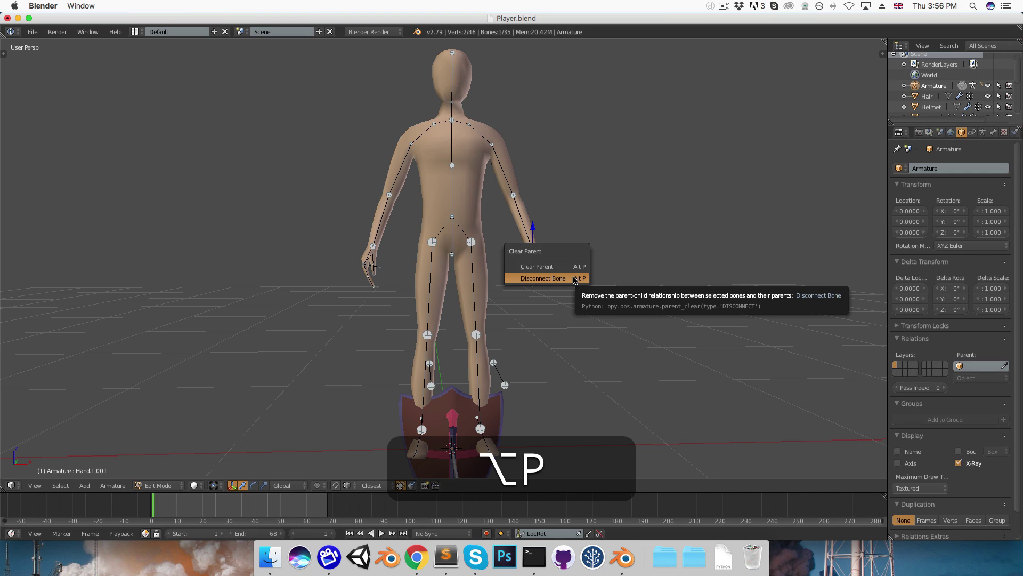
{"action": "left_click", "coordinate": [543, 278]}
{"action": "key", "text": "g"}
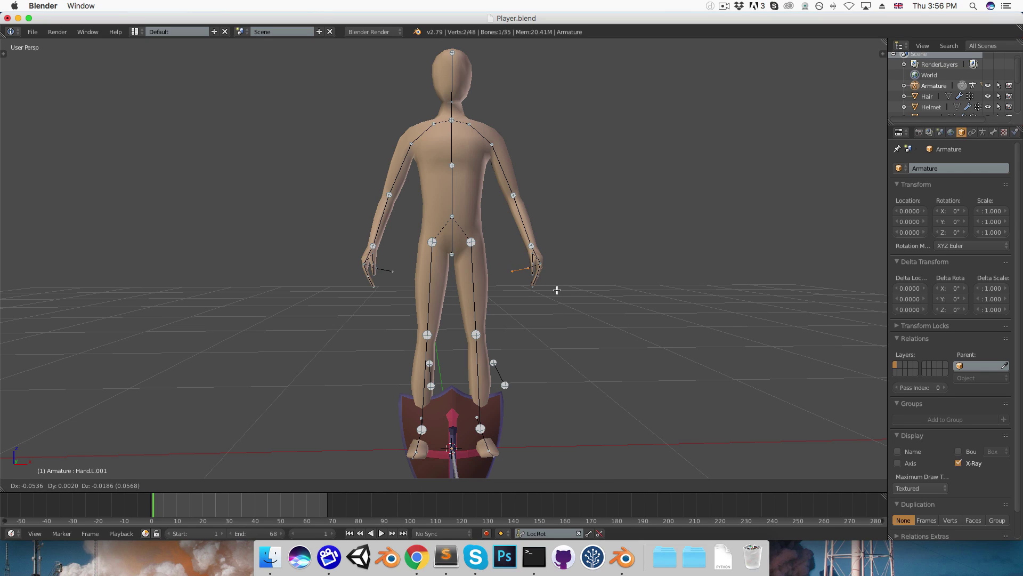
{"action": "left_click", "coordinate": [559, 289]}
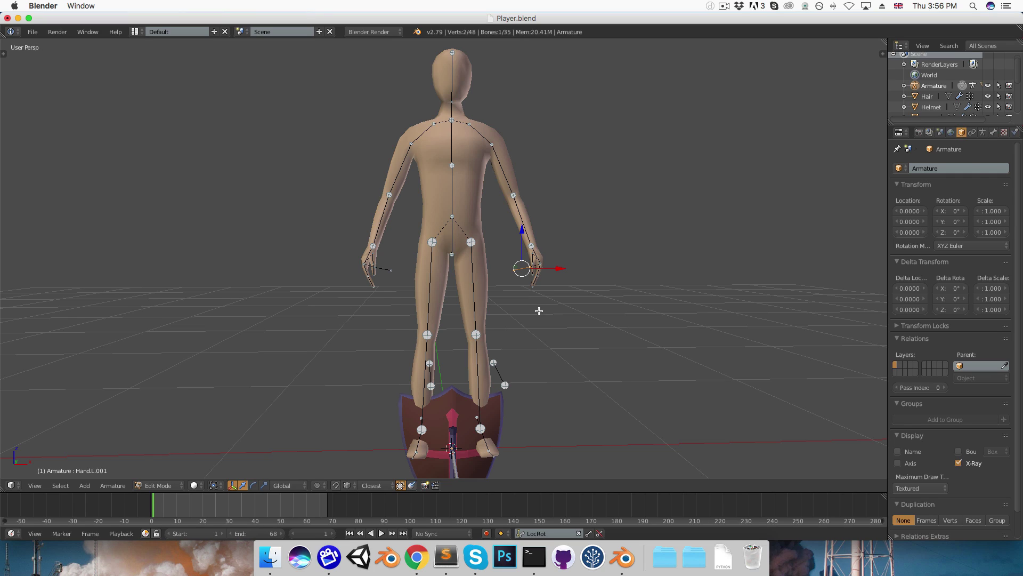
Rename the new bone at the left hand as Hand Hold.L.
{"action": "left_click", "coordinate": [993, 133]}
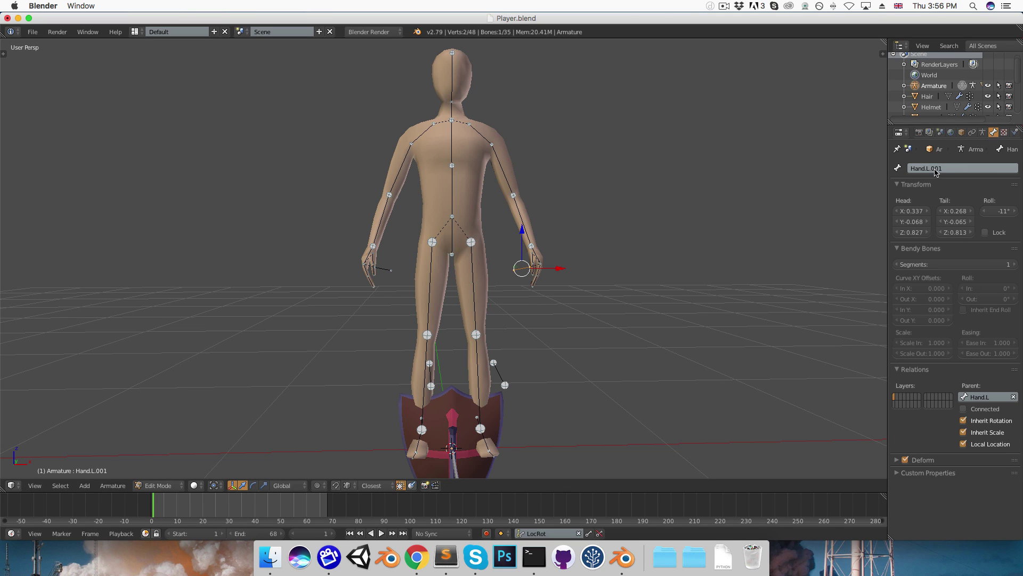
{"action": "left_click", "coordinate": [951, 168]}
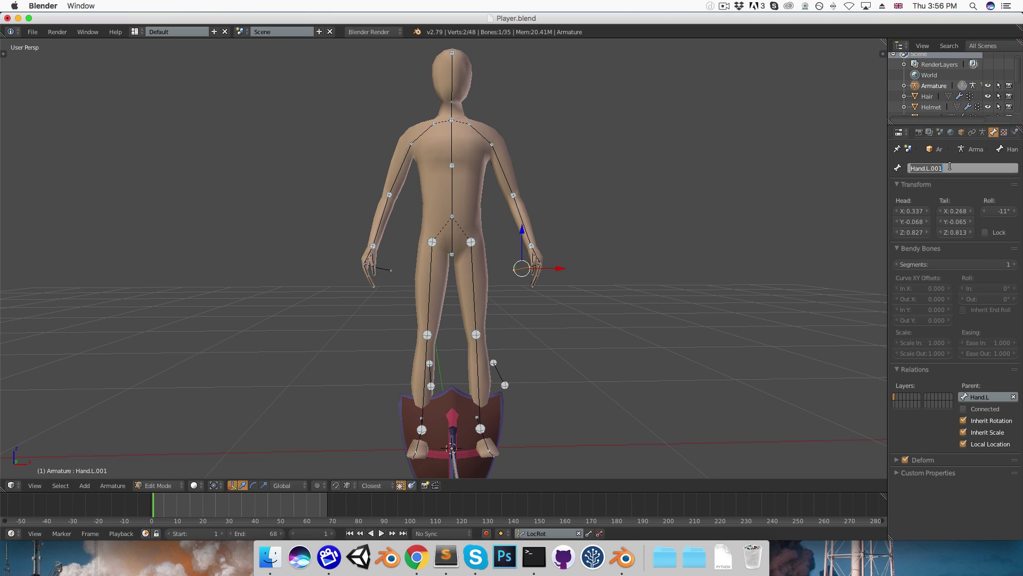
{"action": "type", "text": "Hand Hold."}
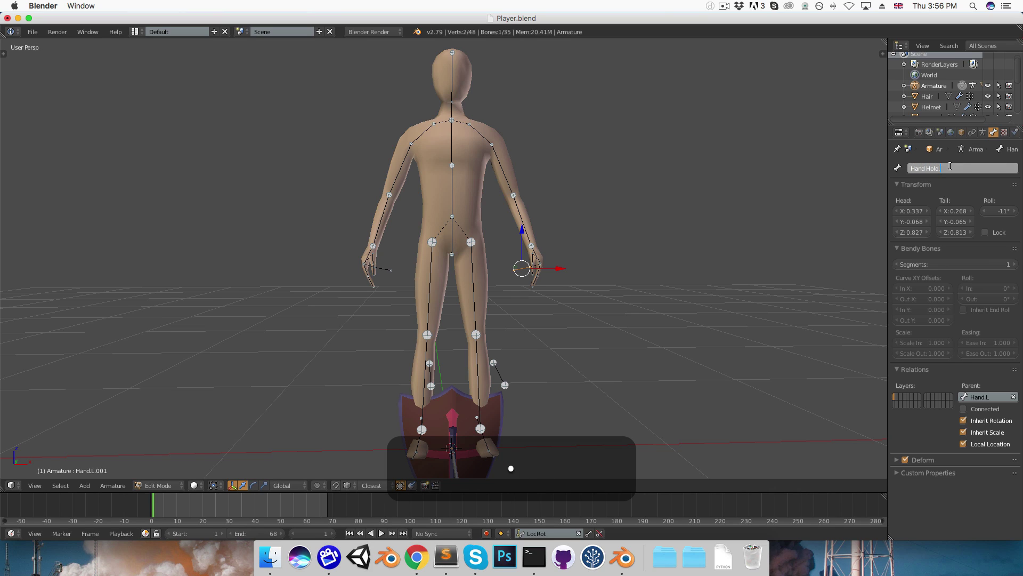
{"action": "type", "text": "L"}
{"action": "key", "text": "shift+Return"}
{"action": "key", "text": "Return"}
Rename the mirrored bone at the right hand as Hand Hold.R and return to Object Mode.
{"action": "right_click", "coordinate": [382, 267]}
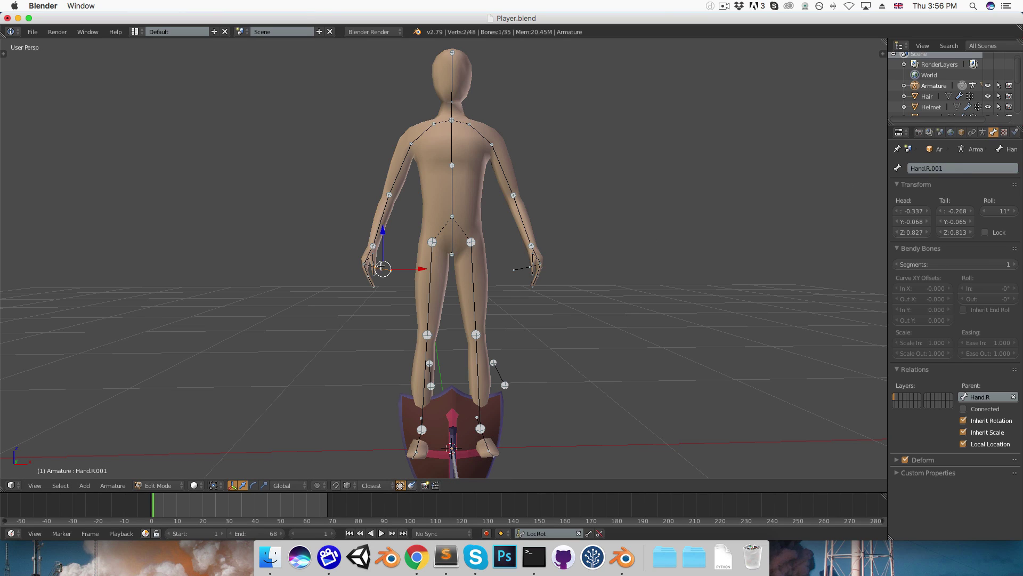
{"action": "left_click", "coordinate": [951, 168]}
{"action": "type", "text": "Hand"}
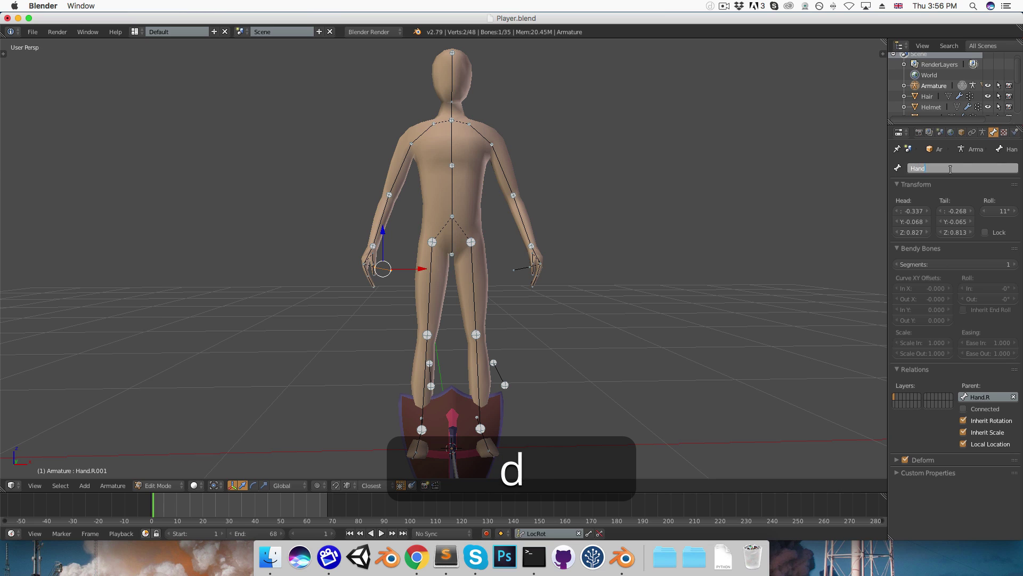
{"action": "type", "text": " Hold.R"}
{"action": "key", "text": "shift+Return"}
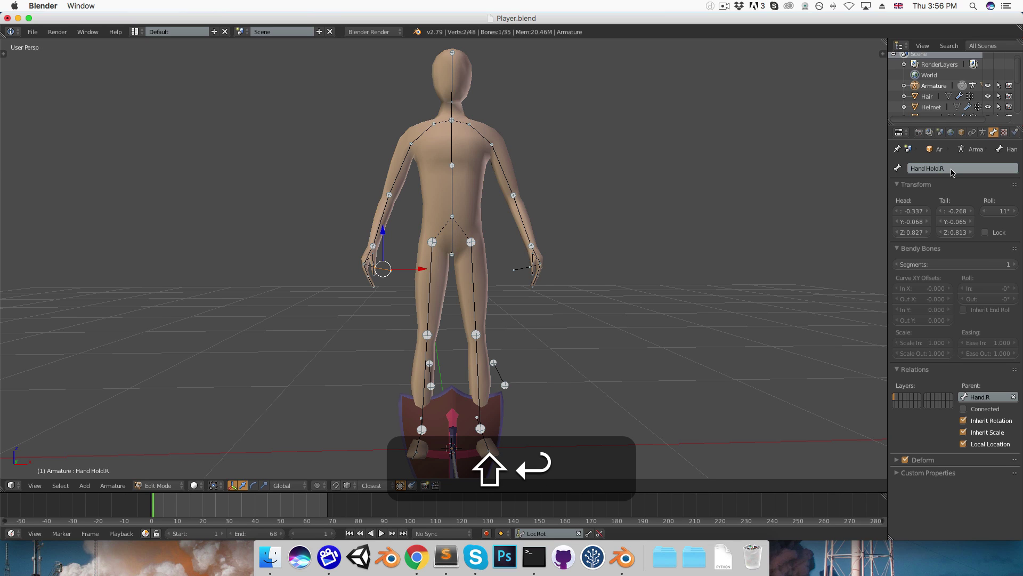
{"action": "key", "text": "Tab"}
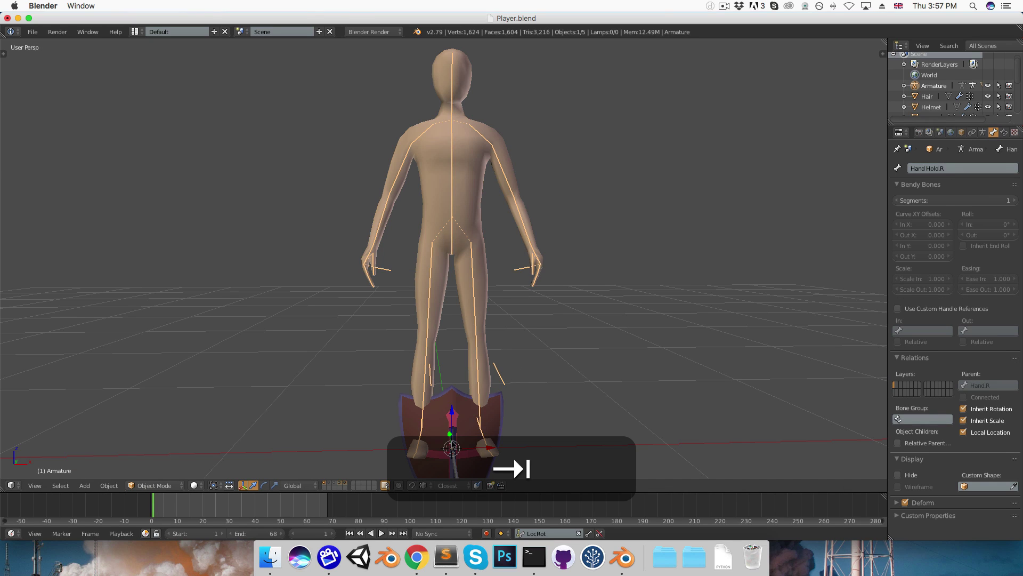
Move the sword from the feet to just below the character's right hand.
{"action": "scroll", "coordinate": [454, 448], "scroll_direction": "left", "scroll_amount": 10}
{"action": "right_click", "coordinate": [454, 467]}
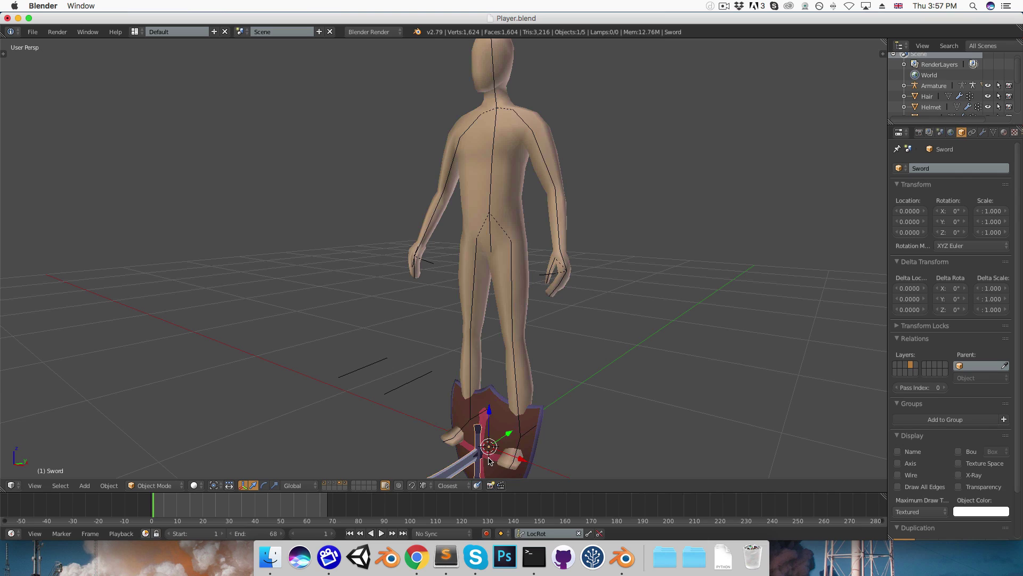
{"action": "key", "text": "g"}
{"action": "left_click", "coordinate": [428, 291]}
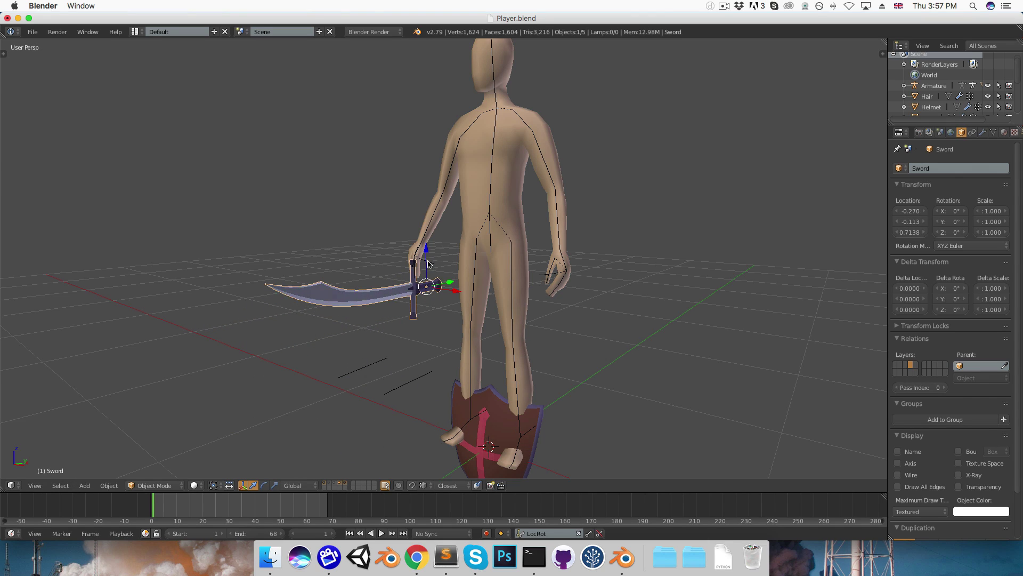
Switch the armature to Pose Mode and snap the 3D cursor to the Hand Hold.R bone.
{"action": "right_click", "coordinate": [430, 264]}
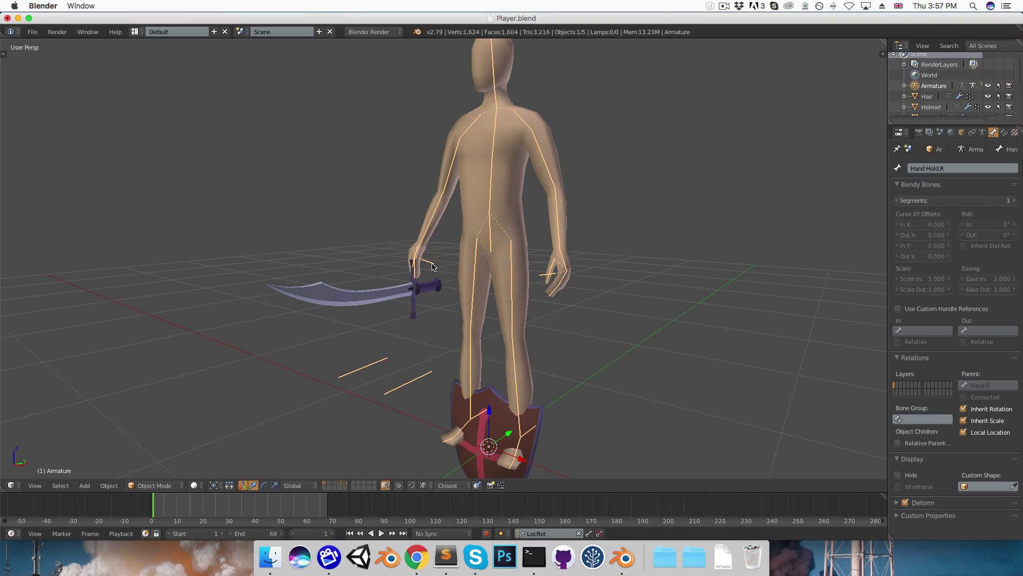
{"action": "key", "text": "ctrl+Tab"}
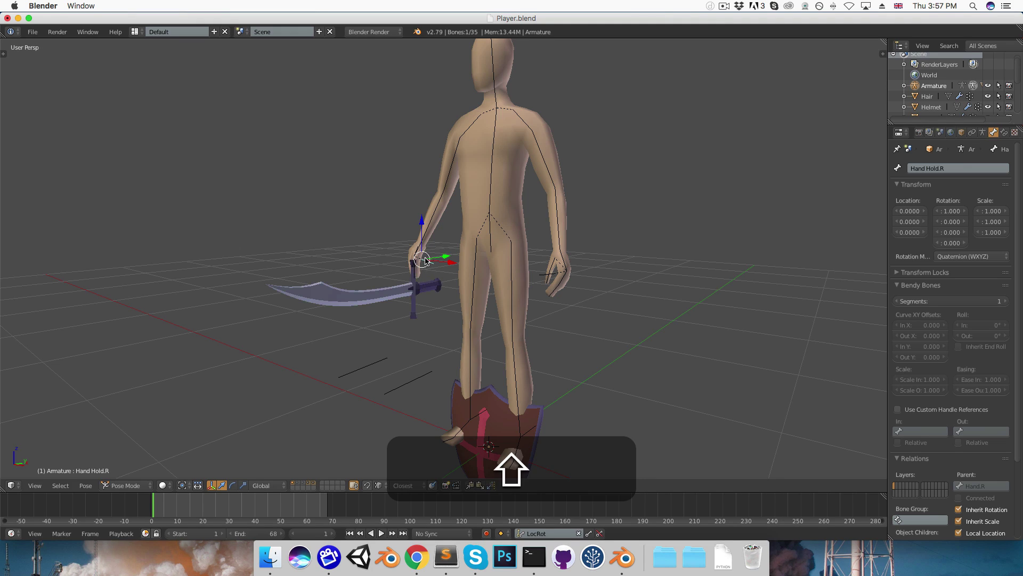
{"action": "key", "text": "shift+s"}
{"action": "left_click", "coordinate": [404, 262]}
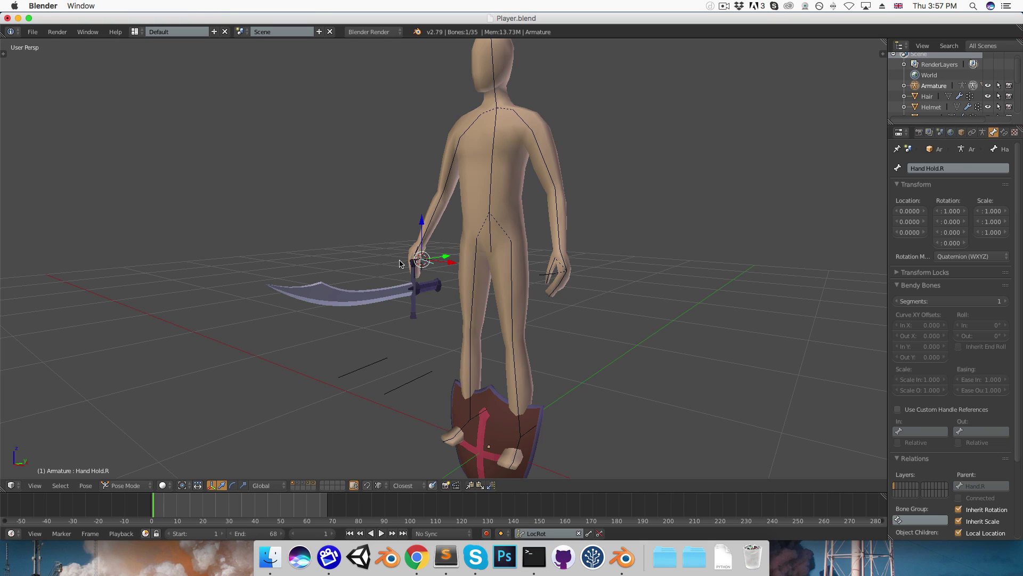
Snap the sword to the 3D cursor at the right hand's holding bone.
{"action": "right_click", "coordinate": [429, 293]}
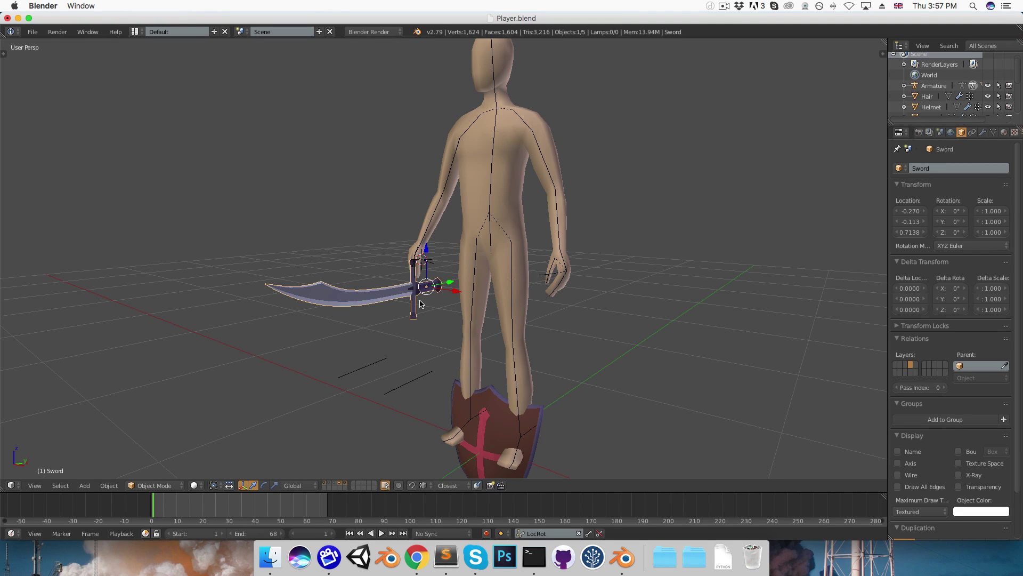
{"action": "key", "text": "shift+s"}
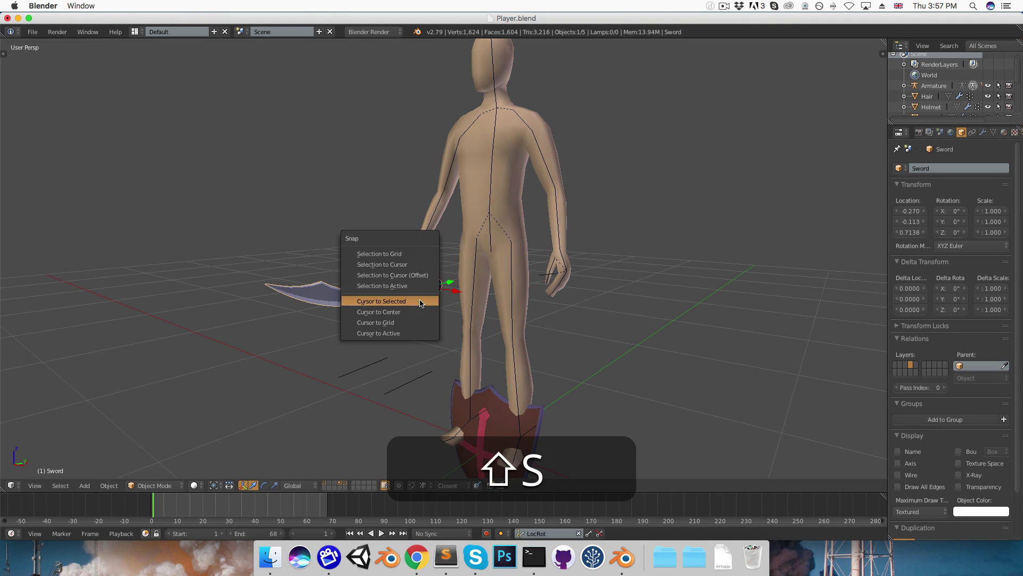
{"action": "left_click", "coordinate": [387, 265]}
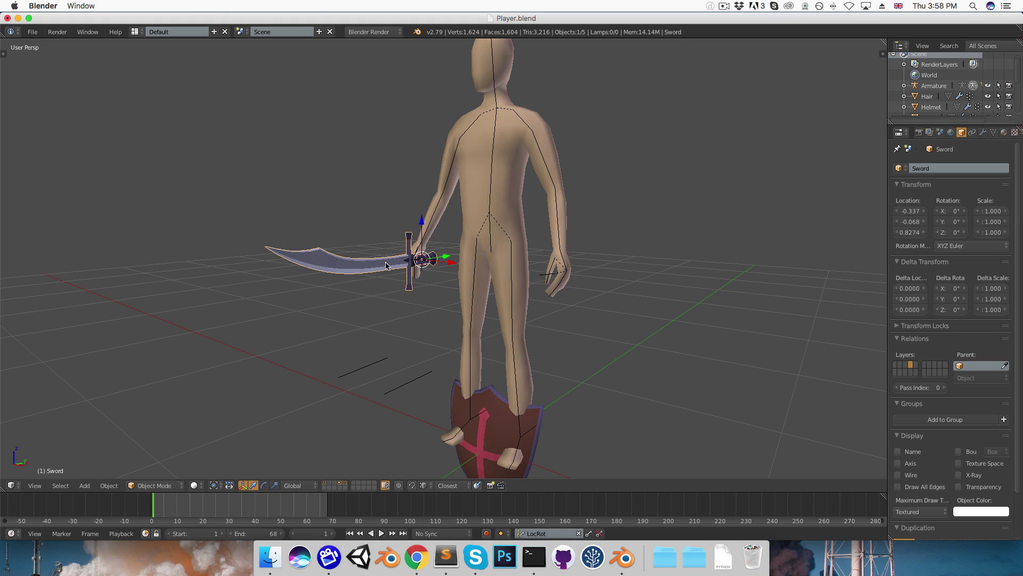
Parent the sword to the Hand Hold.R bone using the Bone parenting type.
{"action": "scroll", "coordinate": [387, 264], "scroll_direction": "up", "scroll_amount": 6}
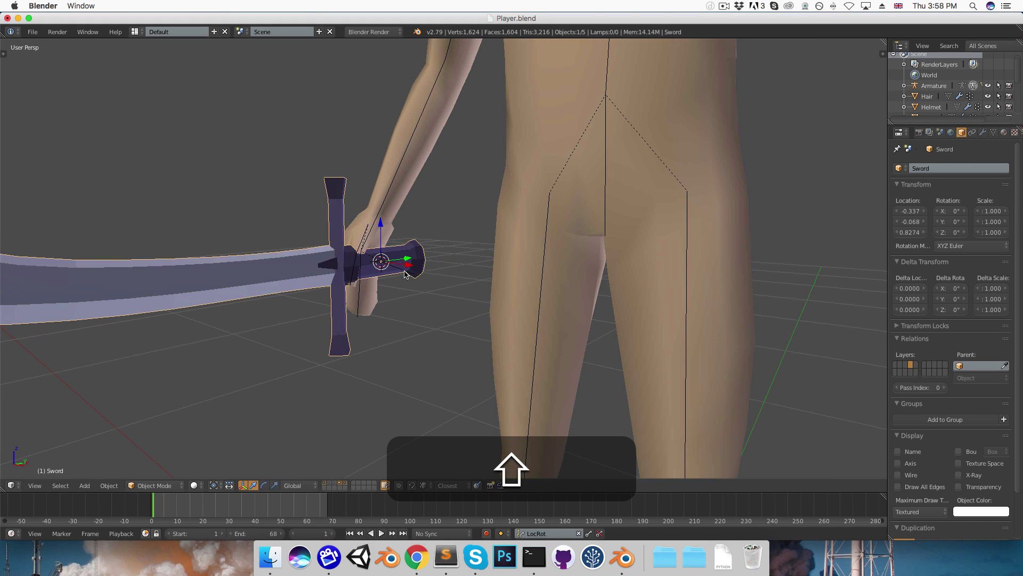
{"action": "right_click", "coordinate": [405, 274], "text": "shift"}
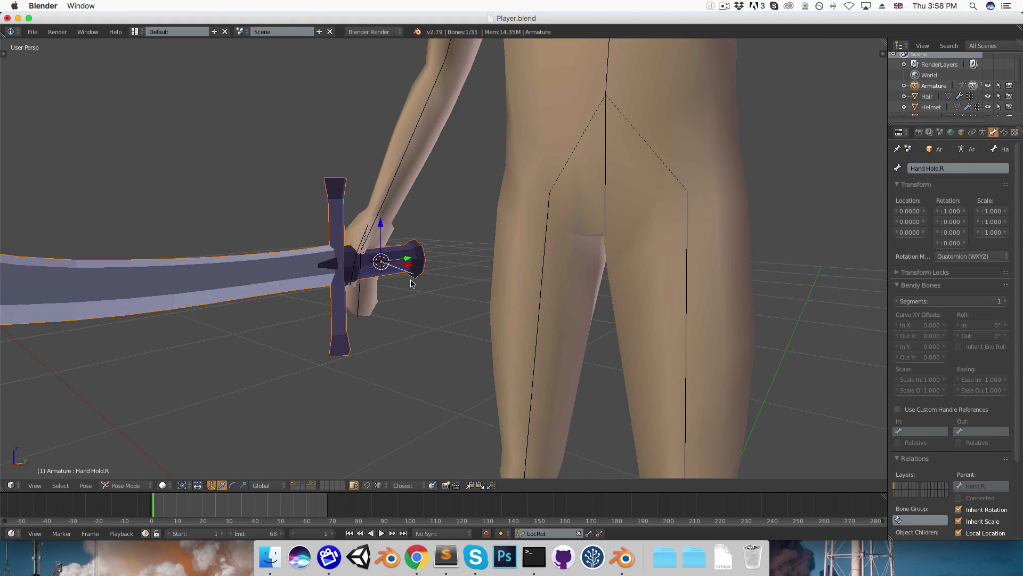
{"action": "key", "text": "ctrl+p"}
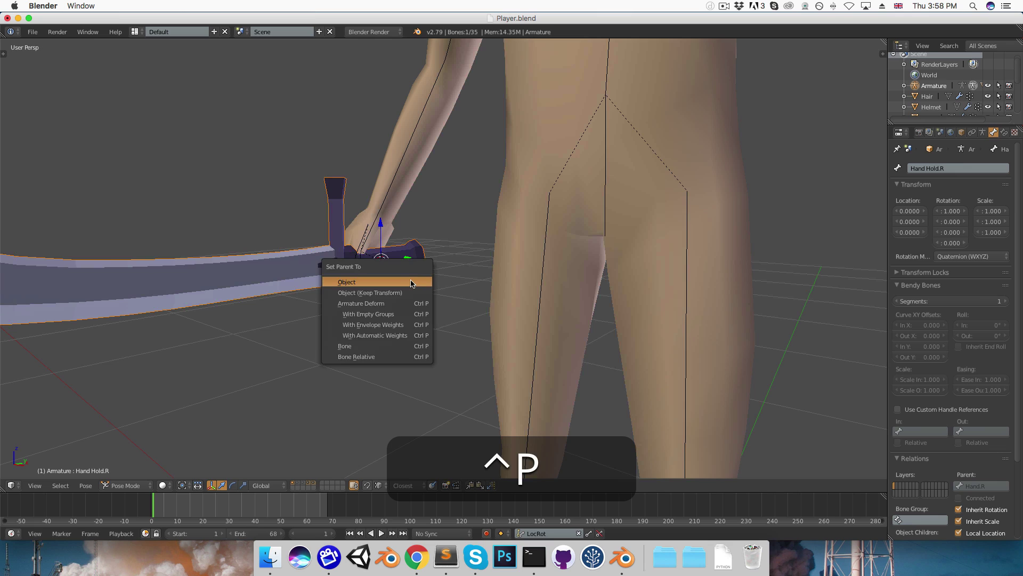
{"action": "left_click", "coordinate": [351, 348]}
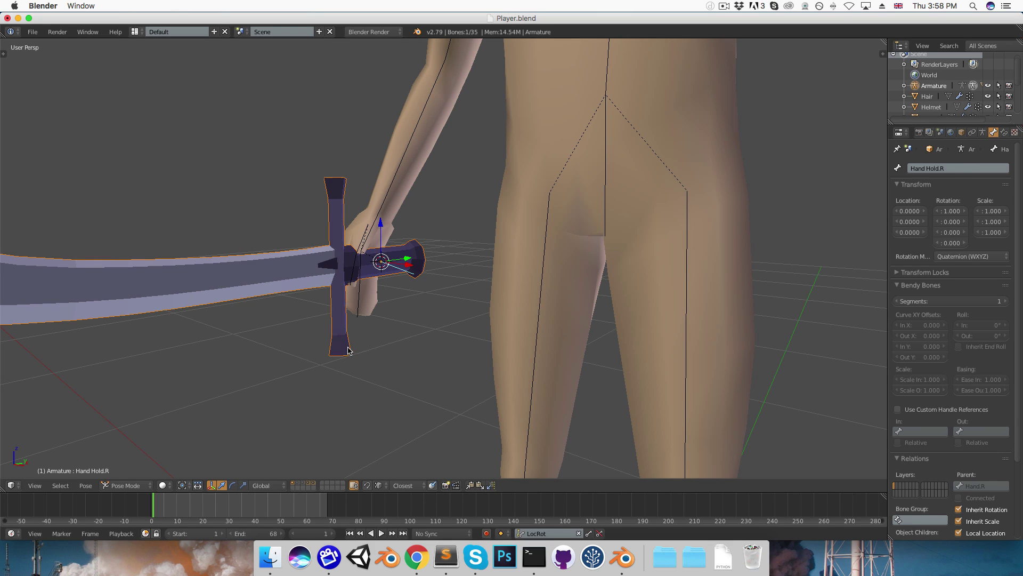
Try rotating and moving the Hand Hold.R bone to test the sword's attachment.
{"action": "key", "text": "r"}
{"action": "left_click", "coordinate": [408, 284]}
{"action": "key", "text": "g"}
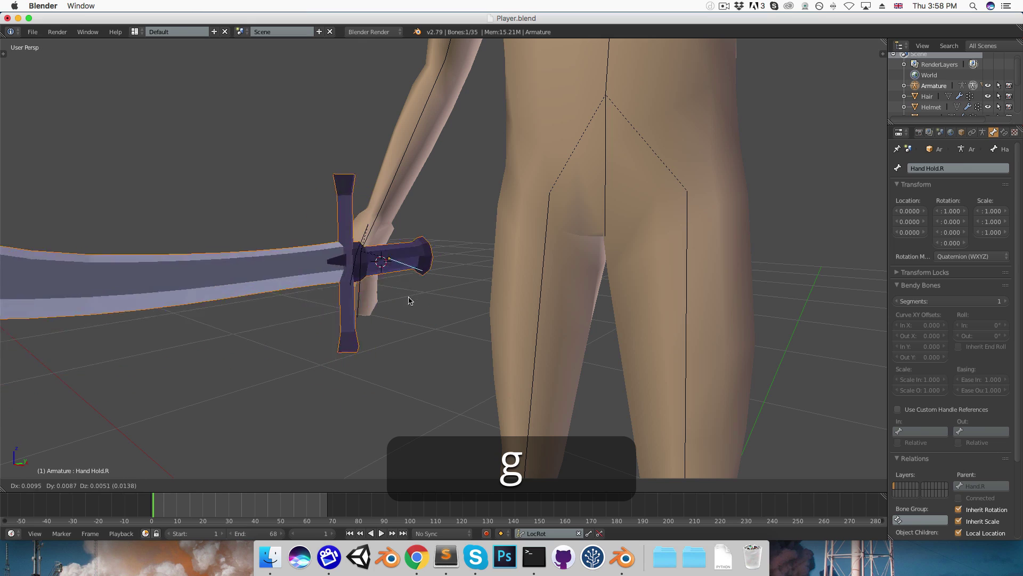
{"action": "left_click", "coordinate": [386, 292]}
Try rotating the Hand.R bone to test whether the sword follows the whole hand.
{"action": "right_click", "coordinate": [365, 238]}
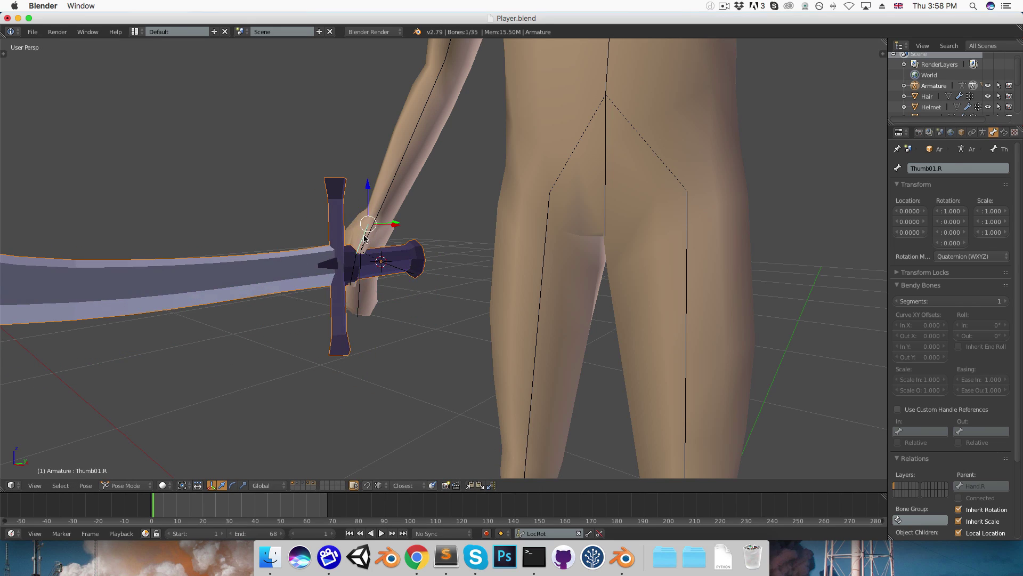
{"action": "key", "text": "r"}
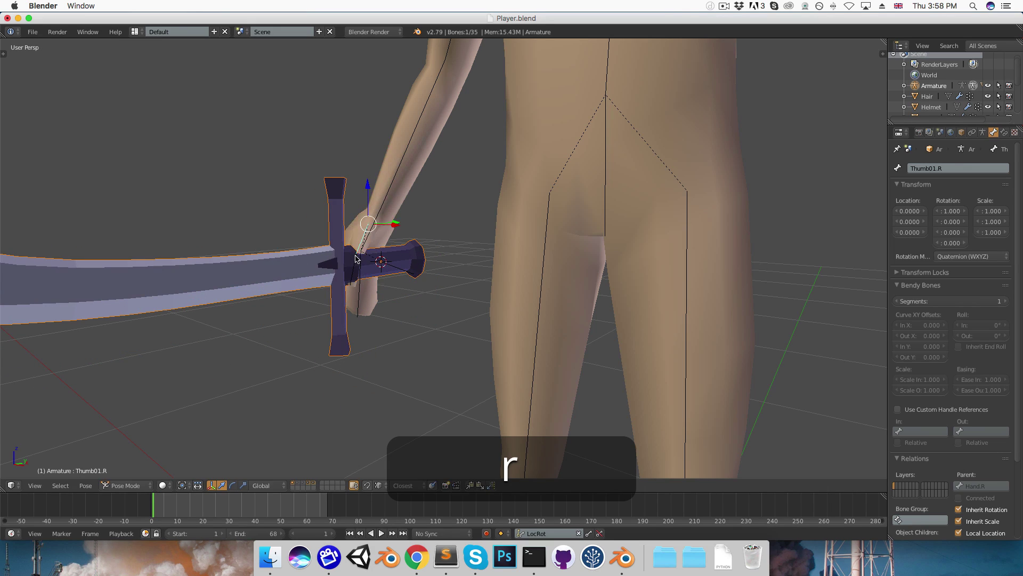
{"action": "right_click", "coordinate": [365, 251]}
{"action": "right_click", "coordinate": [366, 251]}
{"action": "key", "text": "r"}
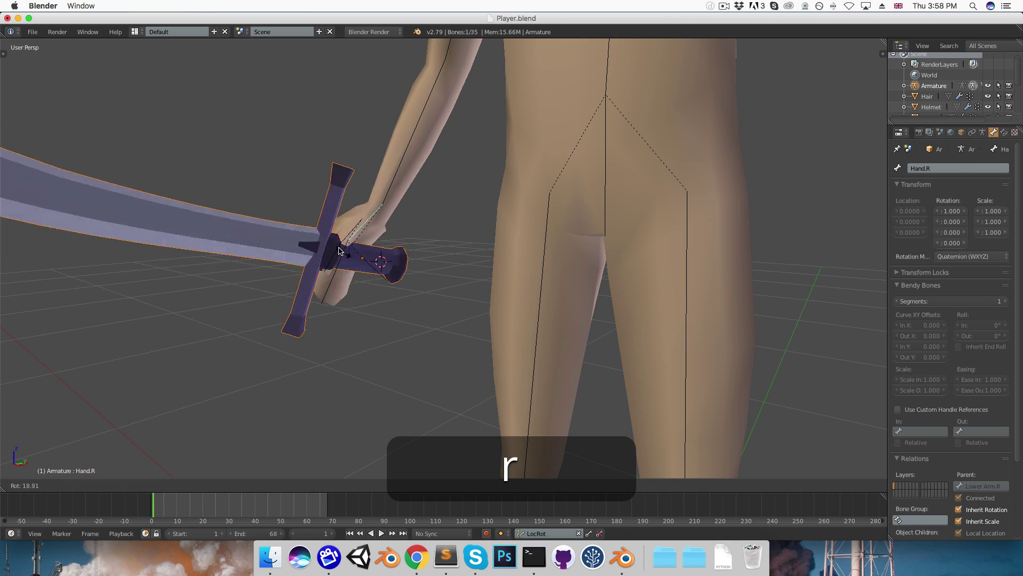
{"action": "left_click", "coordinate": [365, 286]}
{"action": "scroll", "coordinate": [365, 287], "scroll_direction": "down", "scroll_amount": 3}
{"action": "scroll", "coordinate": [365, 286], "scroll_direction": "down", "scroll_amount": 4}
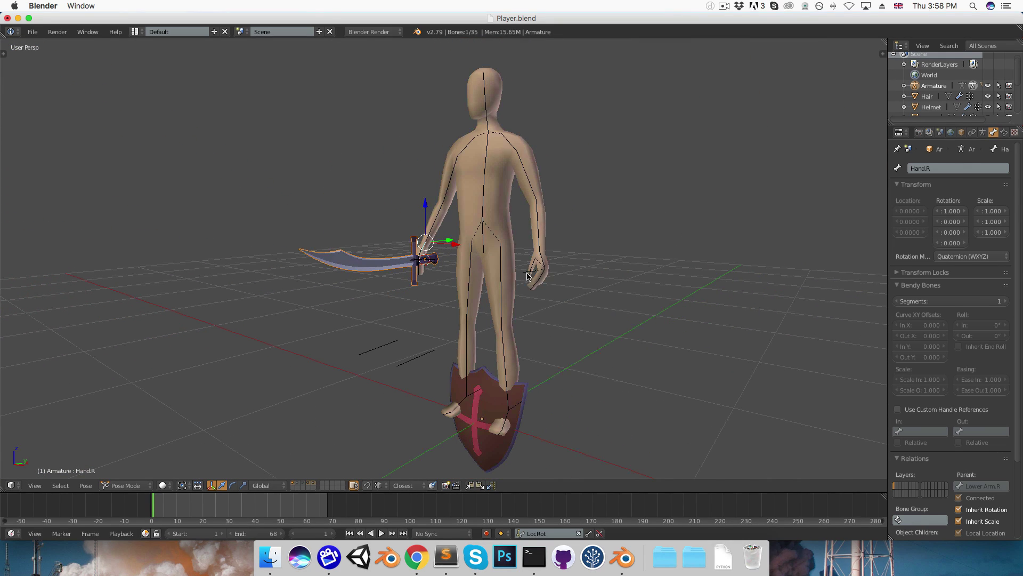
Snap the 3D cursor to the Hand Hold.L bone and snap the shield to that cursor.
{"action": "right_click", "coordinate": [525, 275]}
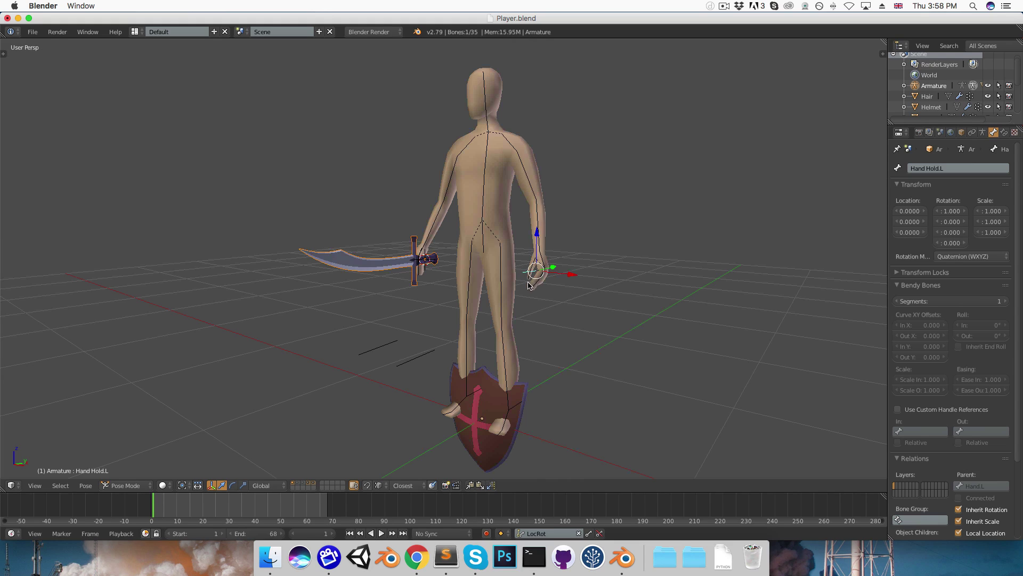
{"action": "key", "text": "shift+s"}
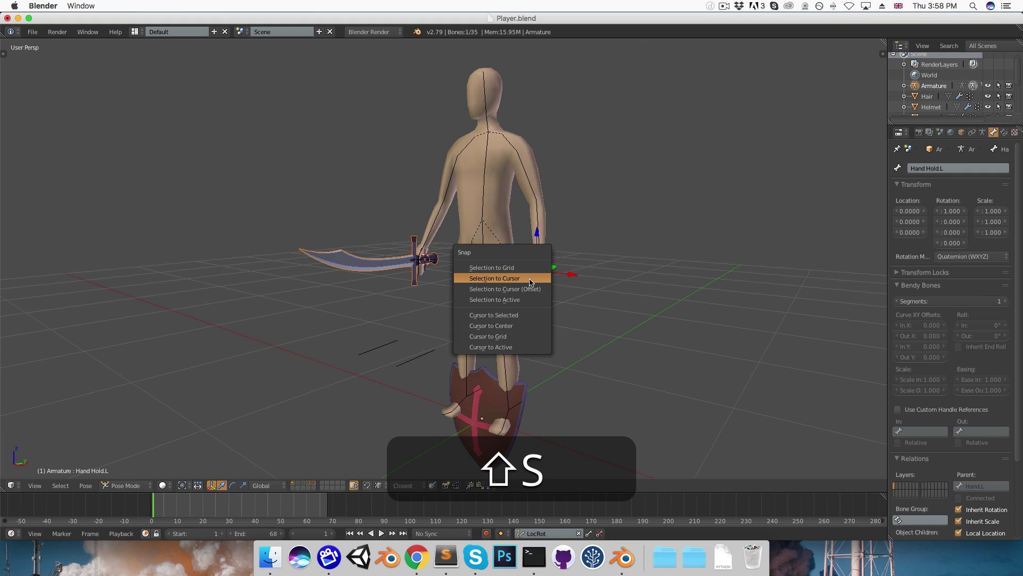
{"action": "left_click", "coordinate": [516, 315]}
{"action": "middle_click_drag", "start_coordinate": [496, 277], "coordinate": [501, 371]}
{"action": "right_click", "coordinate": [501, 369]}
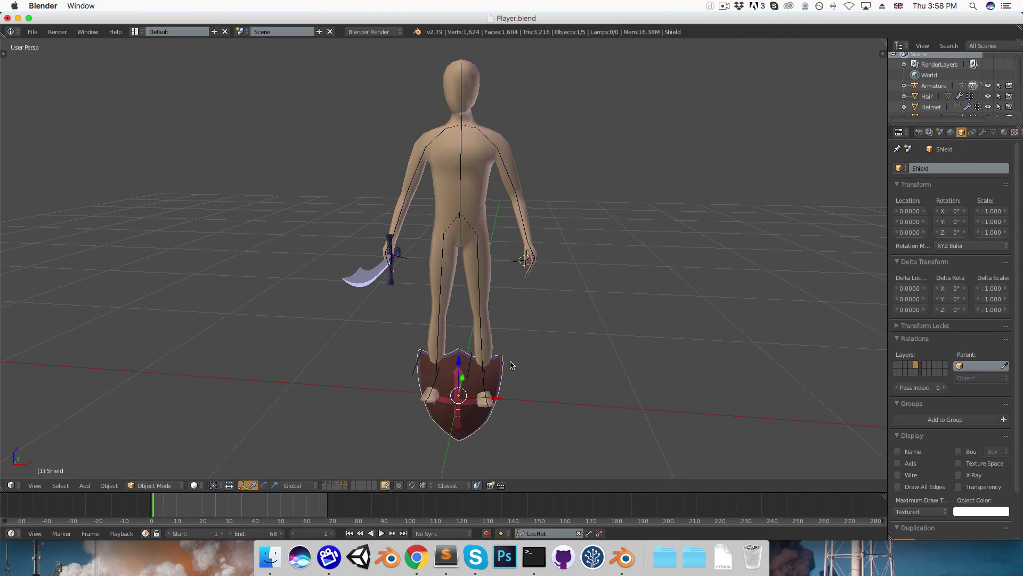
{"action": "key", "text": "shift+s"}
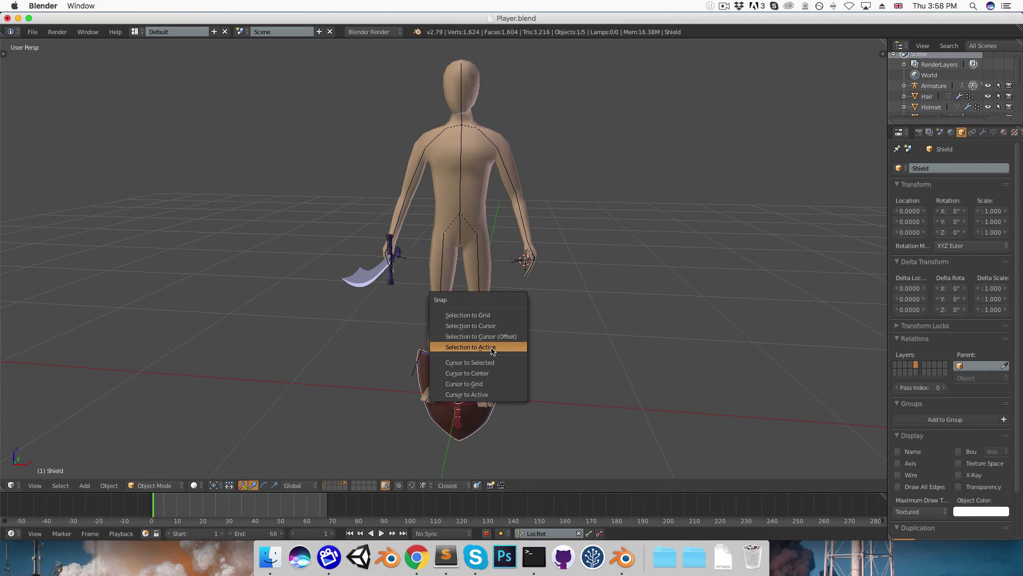
{"action": "left_click", "coordinate": [461, 326]}
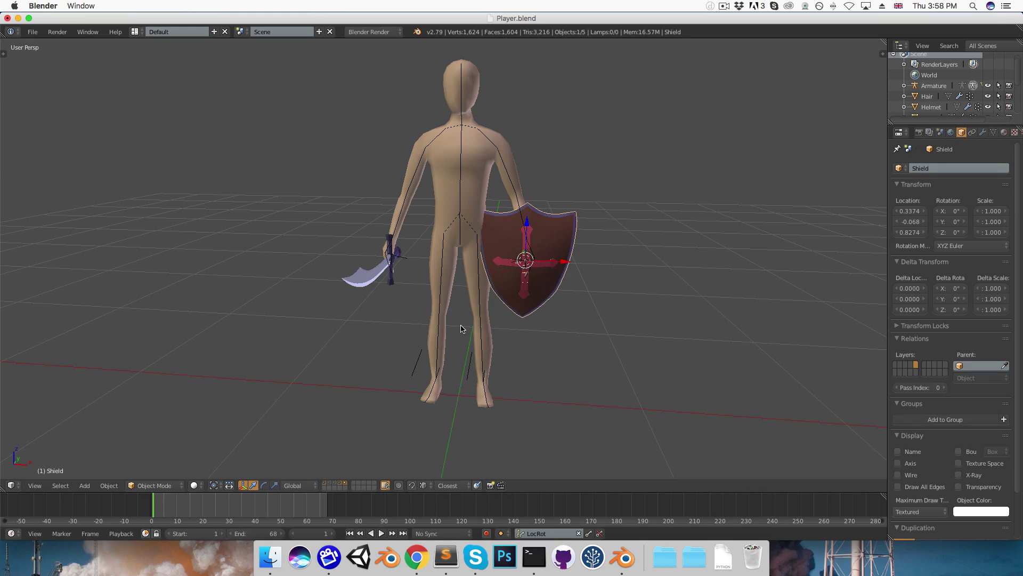
Apply all modifiers of the shield's cross emblem and join the emblem to the shield.
{"action": "right_click", "coordinate": [499, 265]}
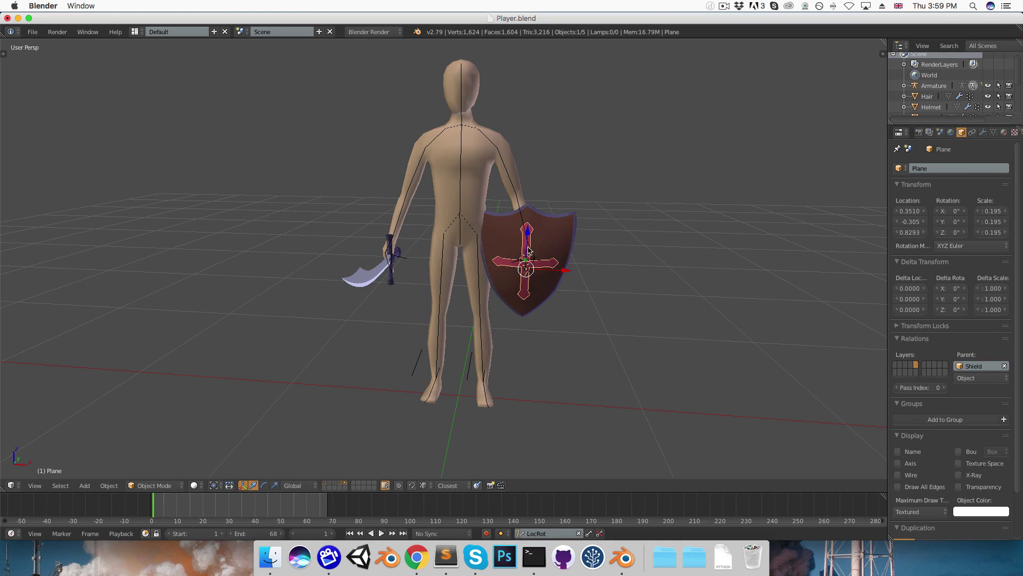
{"action": "left_click", "coordinate": [983, 132]}
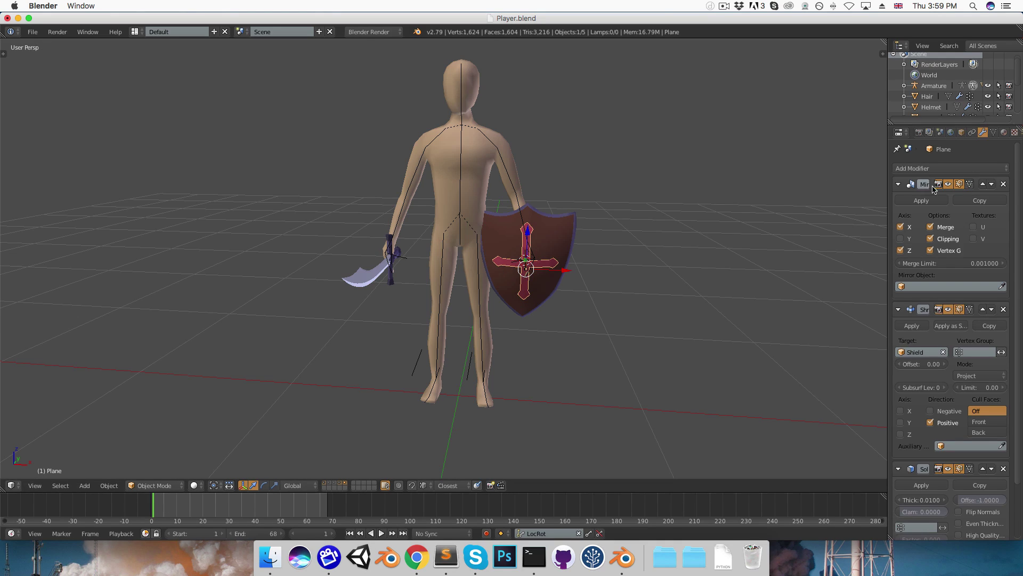
{"action": "left_click", "coordinate": [919, 201]}
{"action": "left_click", "coordinate": [917, 202]}
{"action": "left_click", "coordinate": [918, 204]}
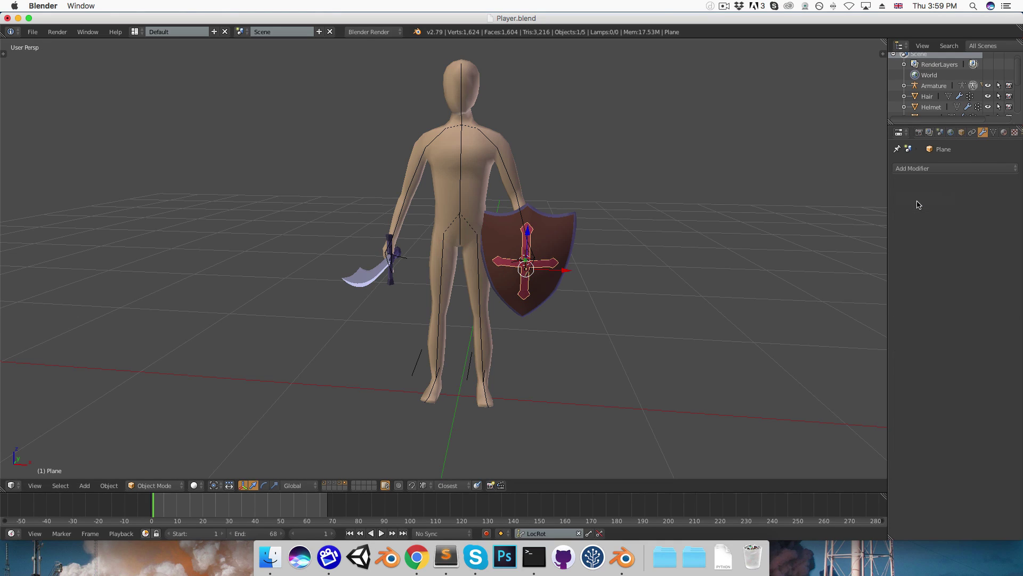
{"action": "right_click", "coordinate": [567, 229], "text": "shift"}
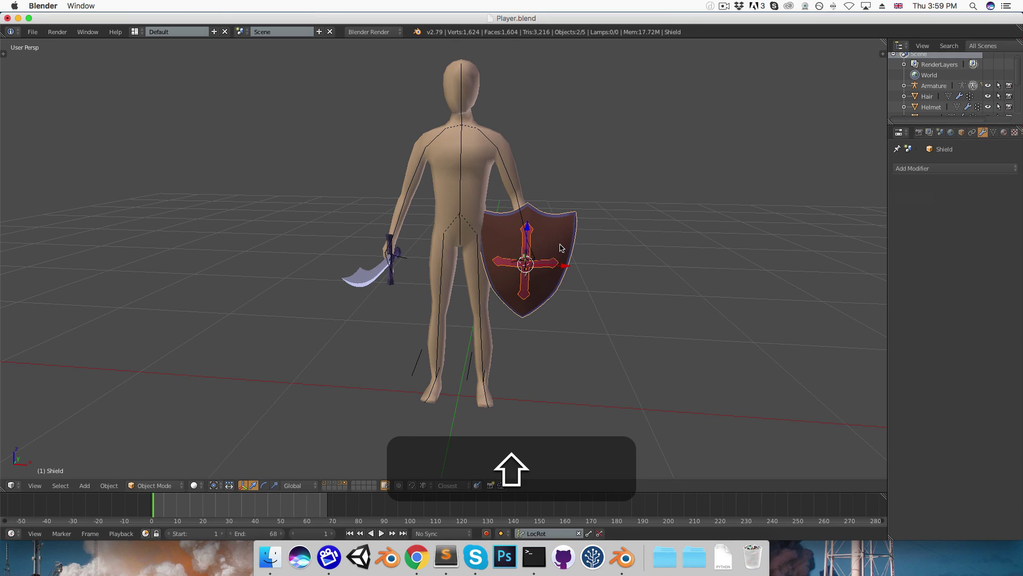
{"action": "key", "text": "ctrl+j"}
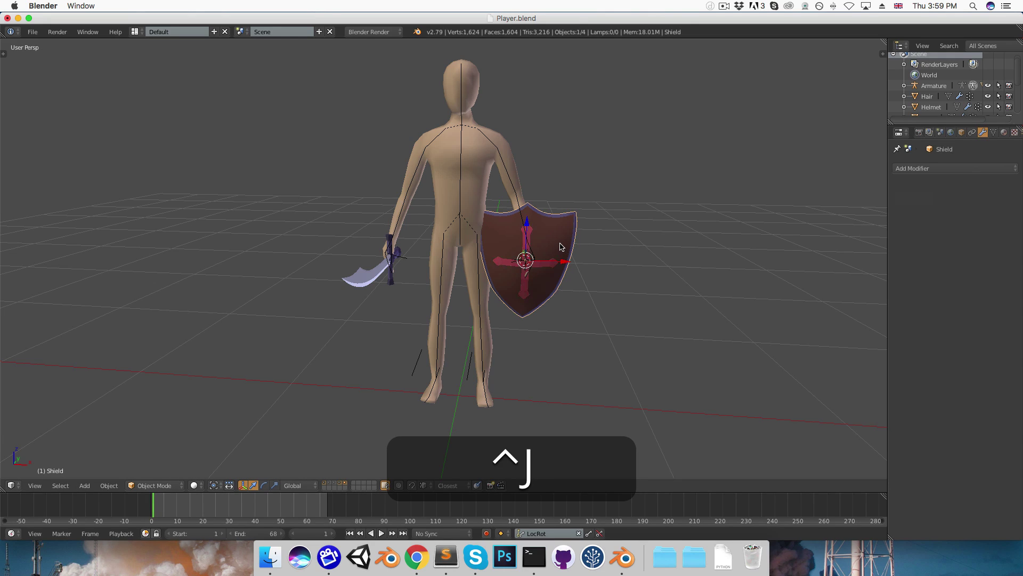
Parent the shield to the armature's Hand Hold.L bone.
{"action": "middle_click_drag", "start_coordinate": [564, 293], "coordinate": [525, 286]}
{"action": "scroll", "coordinate": [515, 298], "scroll_direction": "up", "scroll_amount": 3}
{"action": "middle_click_drag", "start_coordinate": [586, 319], "coordinate": [586, 293]}
{"action": "right_click", "coordinate": [589, 289], "text": "shift"}
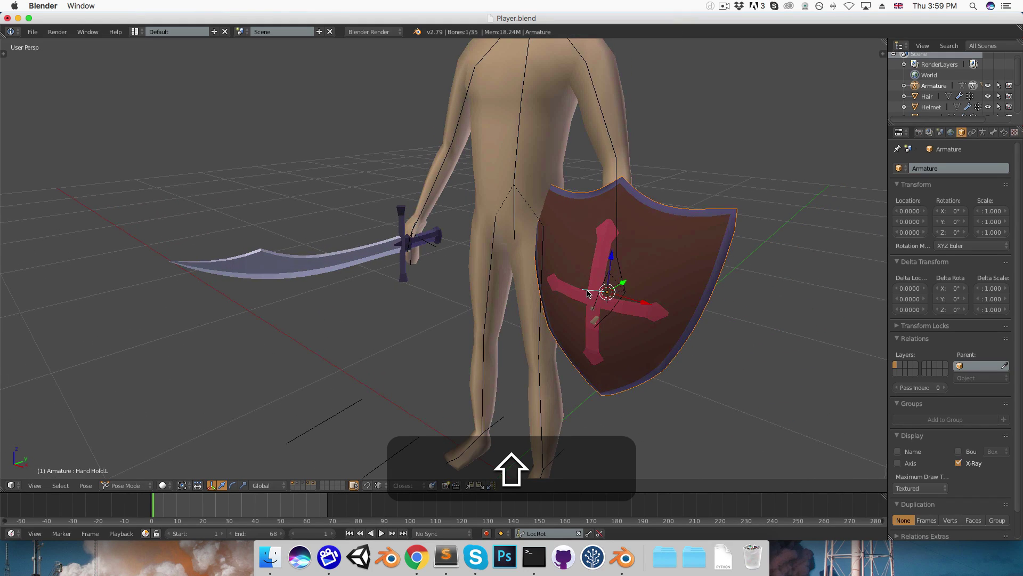
{"action": "key", "text": "ctrl+p"}
{"action": "left_click", "coordinate": [588, 293]}
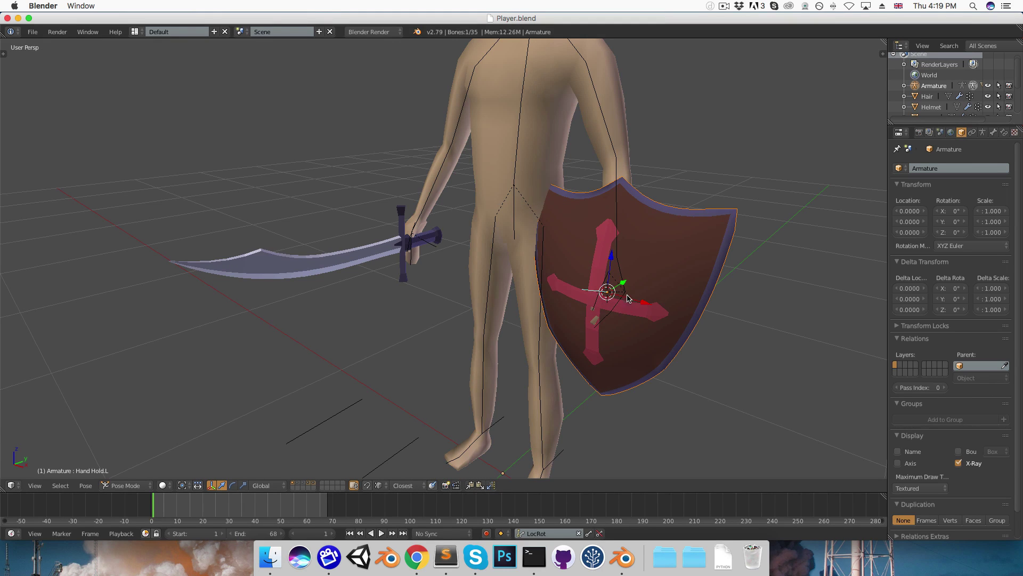
Split the 3D view side by side and turn the new area into a Dope Sheet in Action Editor mode.
{"action": "left_click_drag", "start_coordinate": [884, 44], "coordinate": [543, 213]}
{"action": "left_click", "coordinate": [556, 485]}
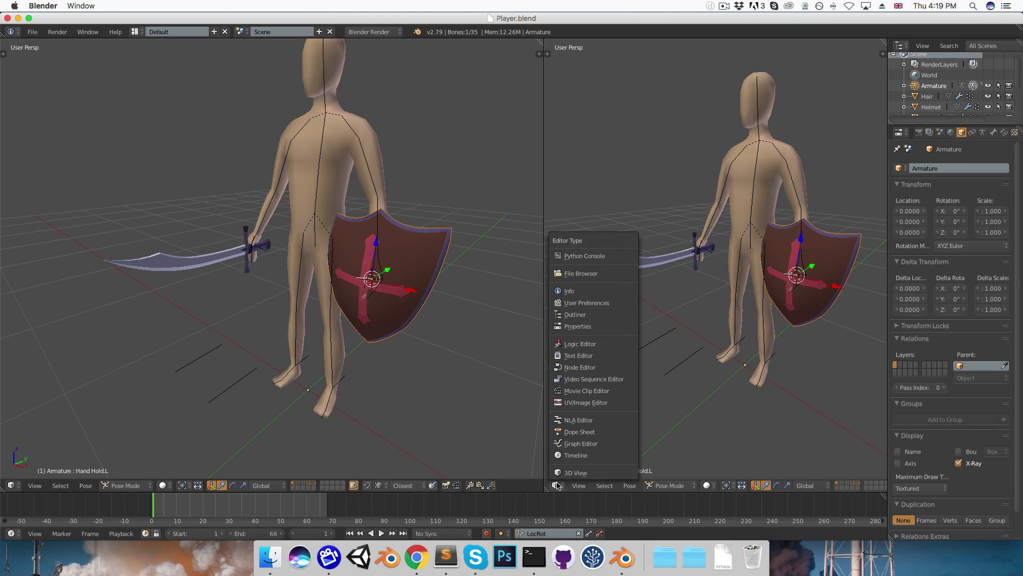
{"action": "left_click", "coordinate": [581, 431]}
{"action": "left_click", "coordinate": [738, 486]}
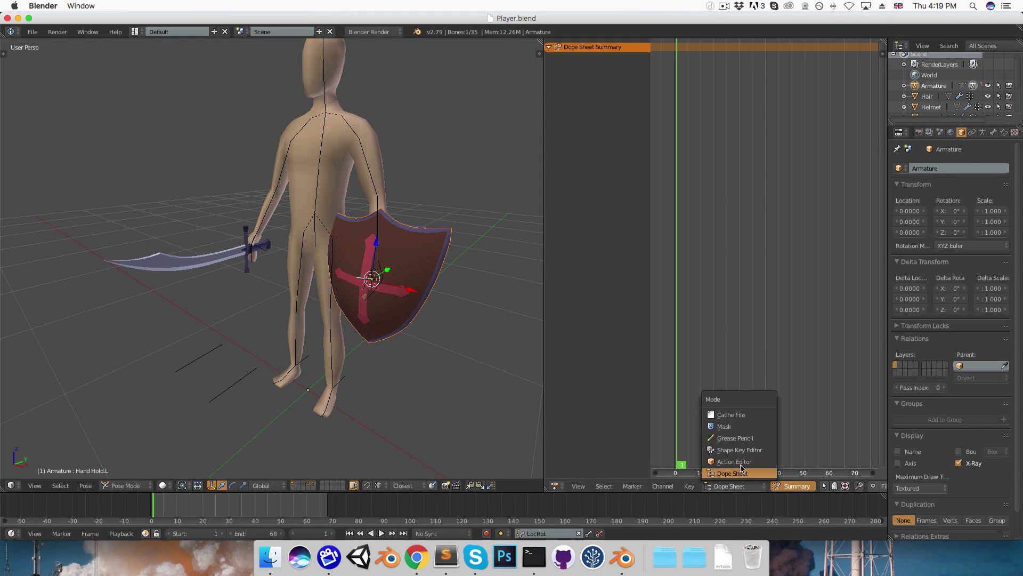
{"action": "left_click", "coordinate": [738, 461]}
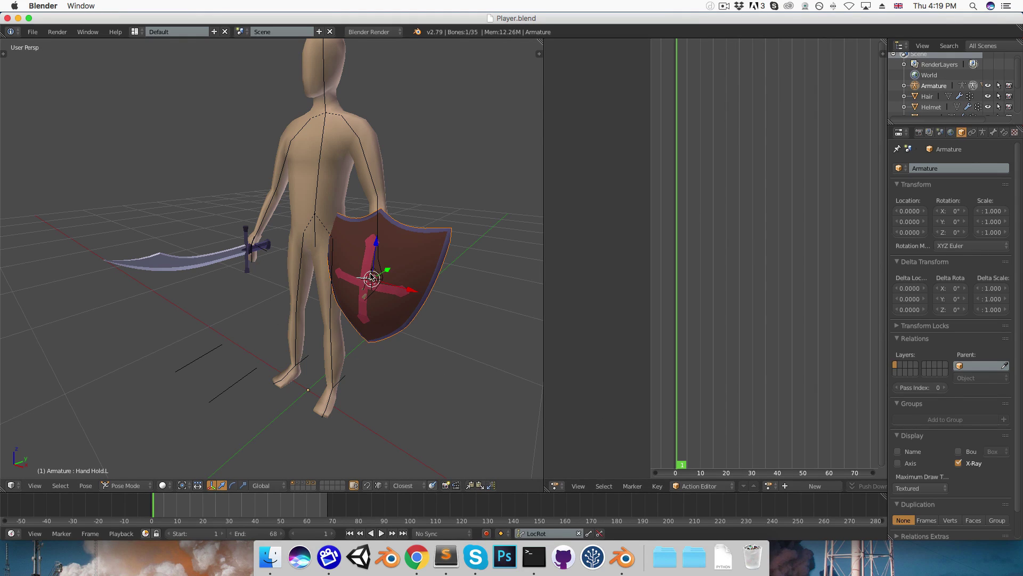
Create a new action named "Grip right" and give it a fake user.
{"action": "left_click", "coordinate": [813, 486]}
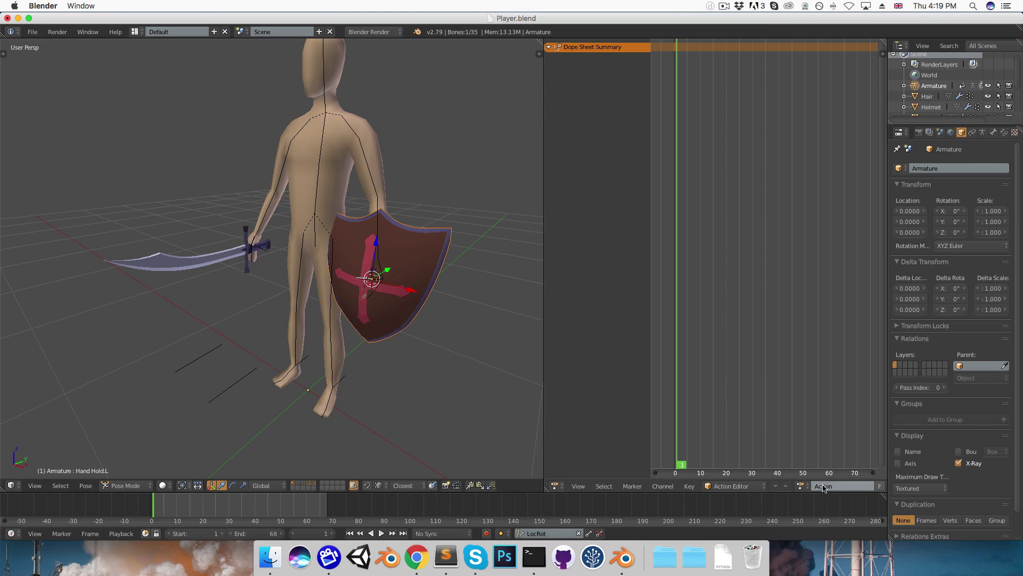
{"action": "type", "text": "GripRight"}
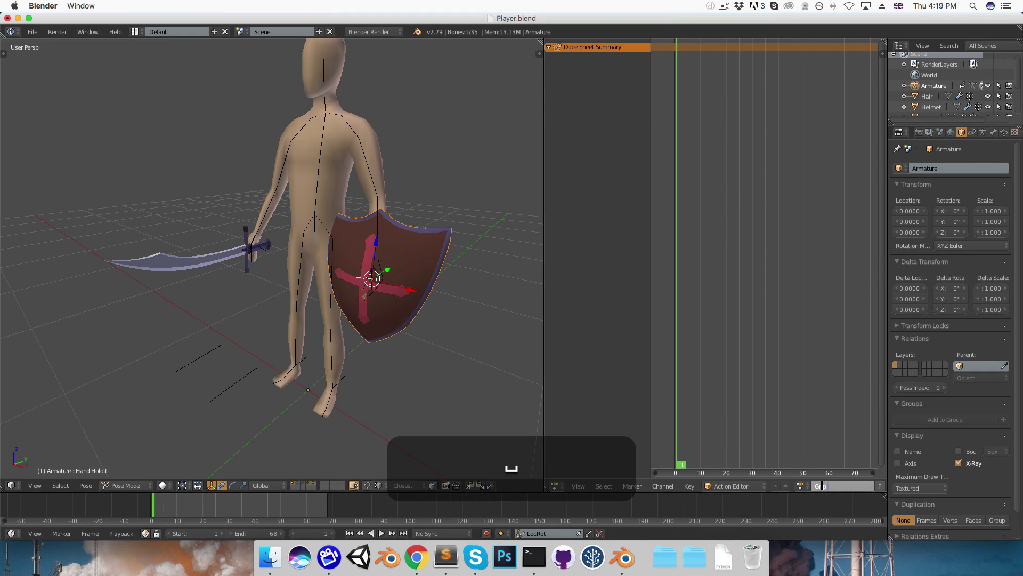
{"action": "key", "text": "Return"}
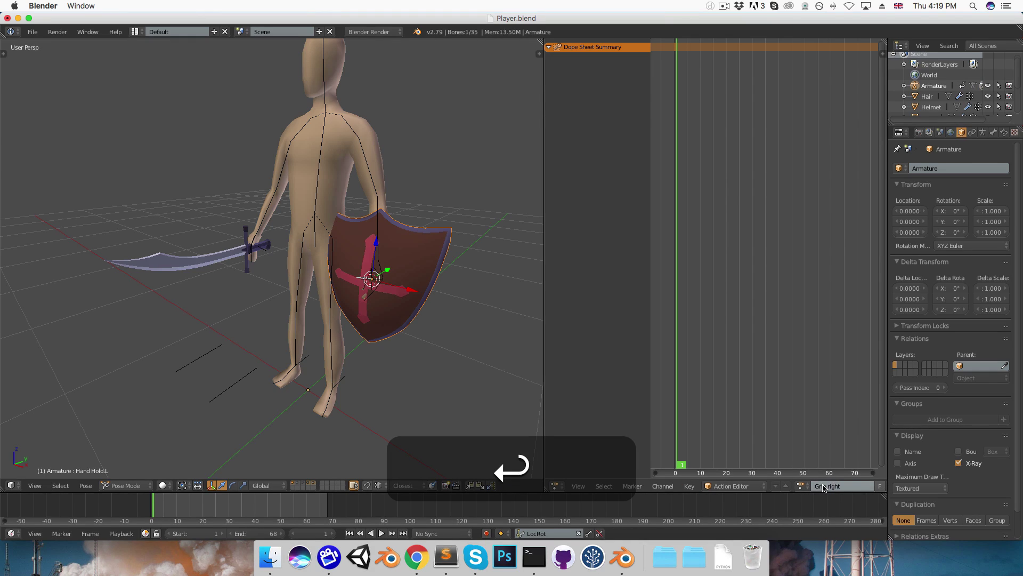
{"action": "left_click", "coordinate": [880, 486]}
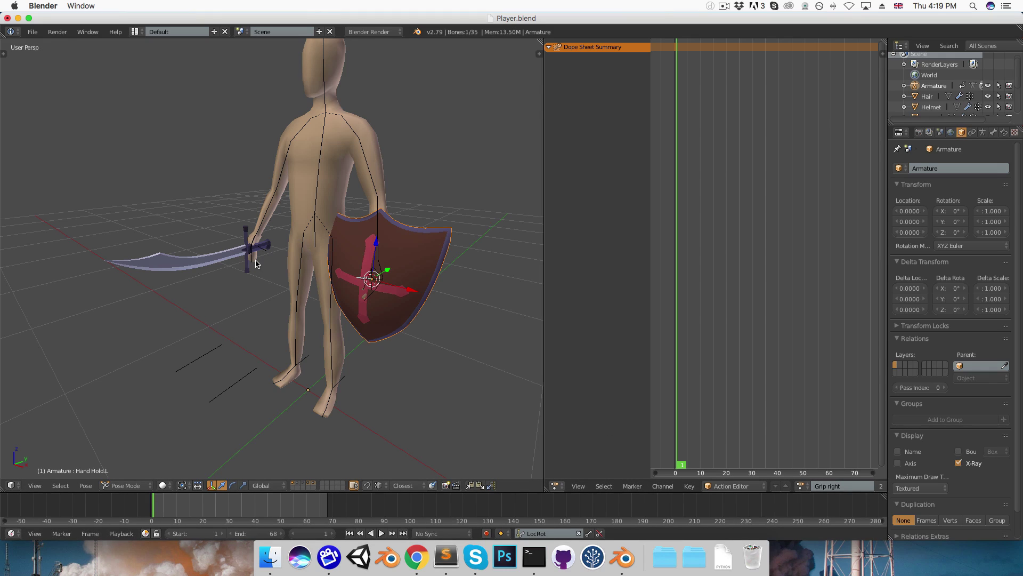
Move the Hand Hold.R bone by about 0.016 in front orthographic view to bring the sword's handle into the palm.
{"action": "scroll", "coordinate": [256, 264], "scroll_direction": "up", "scroll_amount": 2}
{"action": "key", "text": "KP_1"}
{"action": "key", "text": "KP_5"}
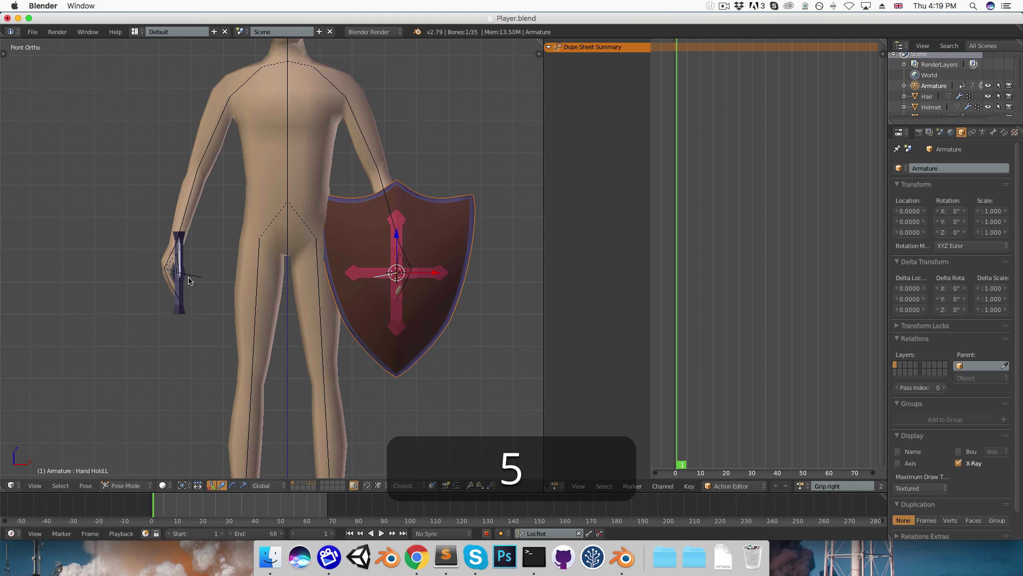
{"action": "scroll", "coordinate": [184, 280], "scroll_direction": "up", "scroll_amount": 5}
{"action": "middle_click_drag", "start_coordinate": [149, 291], "coordinate": [298, 273], "text": "shift"}
{"action": "scroll", "coordinate": [237, 293], "scroll_direction": "up", "scroll_amount": 3}
{"action": "right_click", "coordinate": [203, 296]}
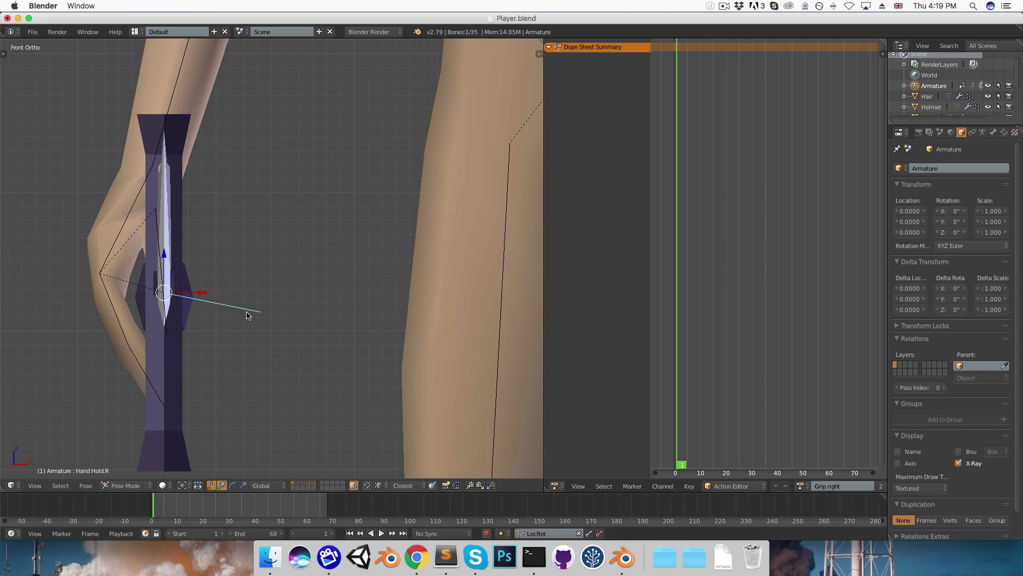
{"action": "key", "text": "g"}
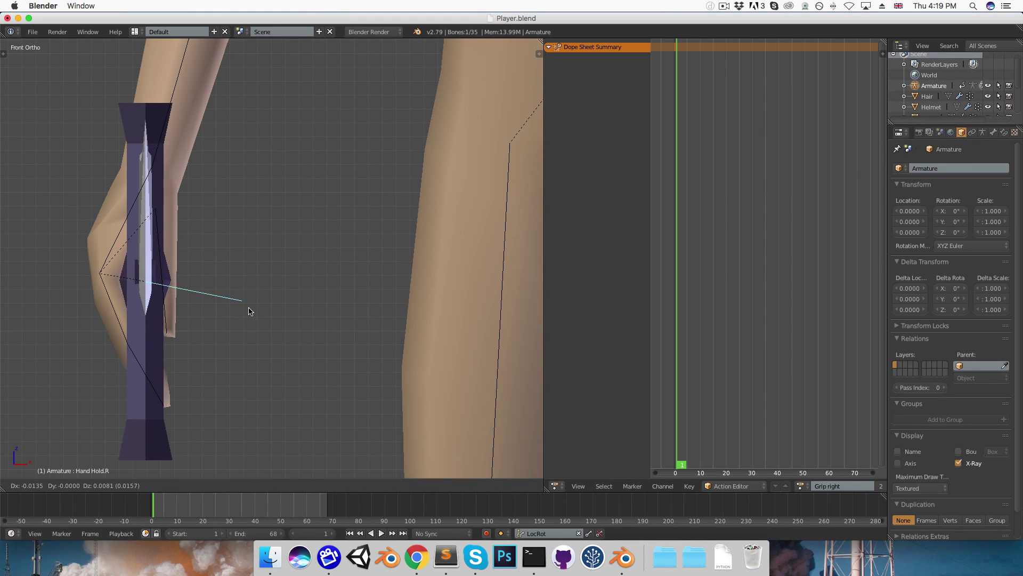
{"action": "right_click", "coordinate": [248, 309]}
Rotate the Fingers01.R bone about 30 degrees in front view and adjust its rotation in left view to curl the fingers around the handle.
{"action": "right_click", "coordinate": [115, 301]}
{"action": "key", "text": "r"}
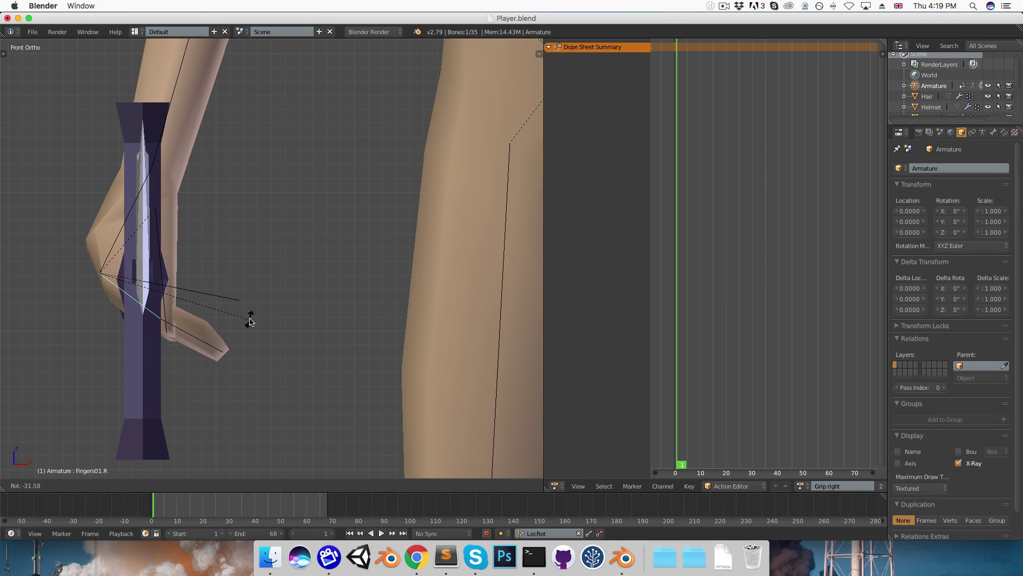
{"action": "left_click", "coordinate": [235, 335]}
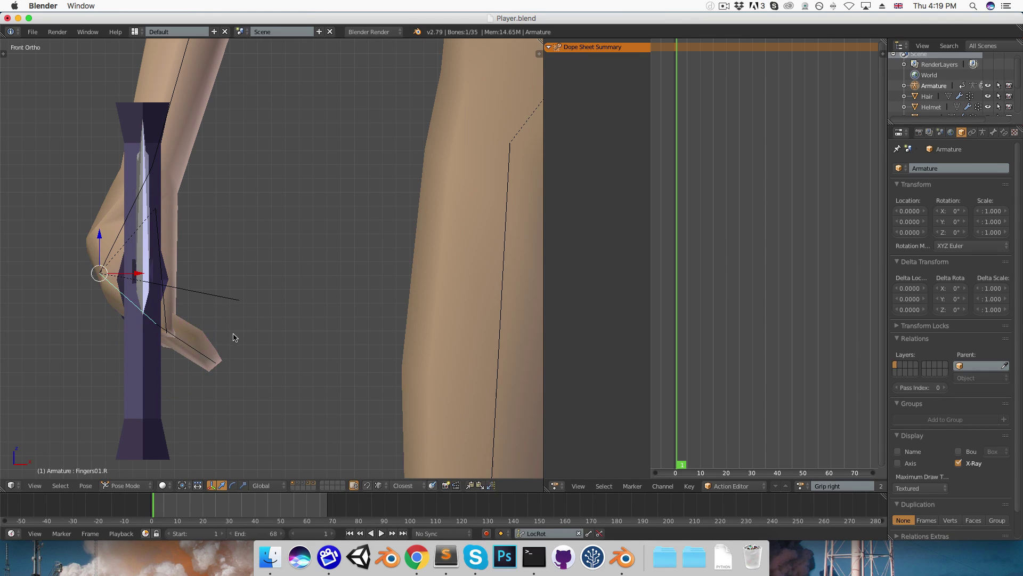
{"action": "key", "text": "ctrl"}
{"action": "key", "text": "ctrl+KP_3"}
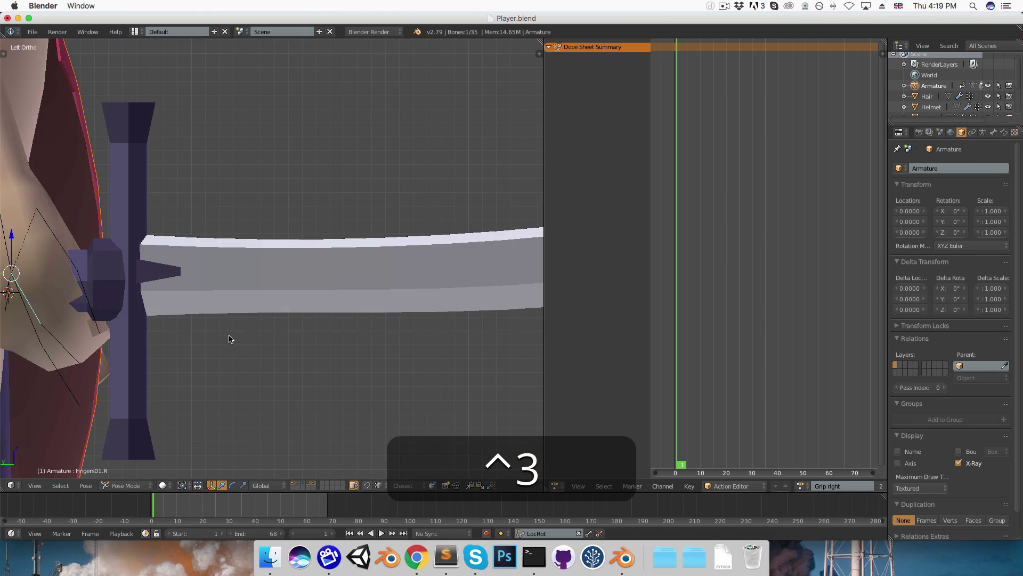
{"action": "key", "text": "ctrl+shift+KP_3"}
{"action": "key", "text": "shift+r"}
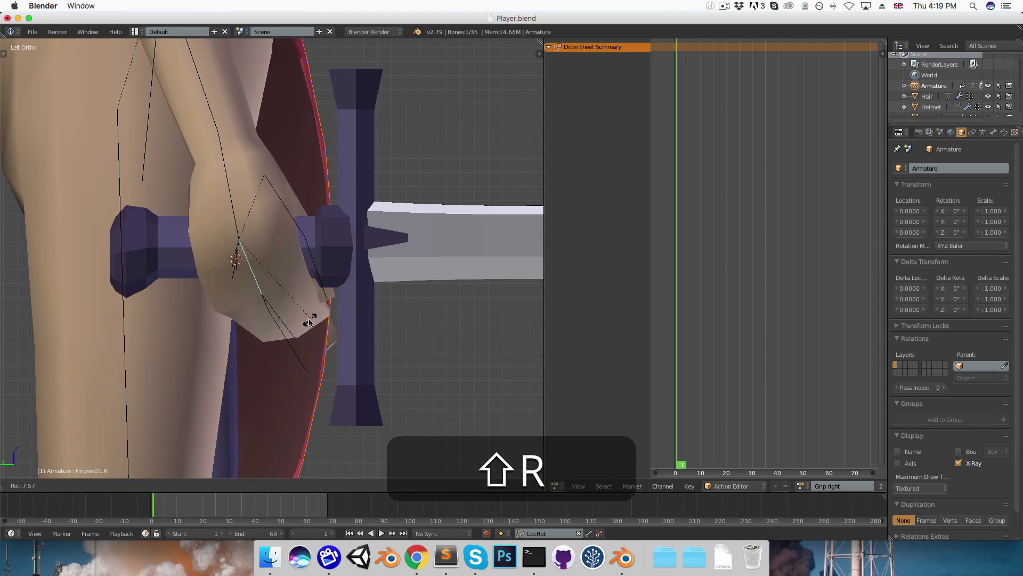
{"action": "key", "text": "r"}
{"action": "left_click", "coordinate": [296, 308]}
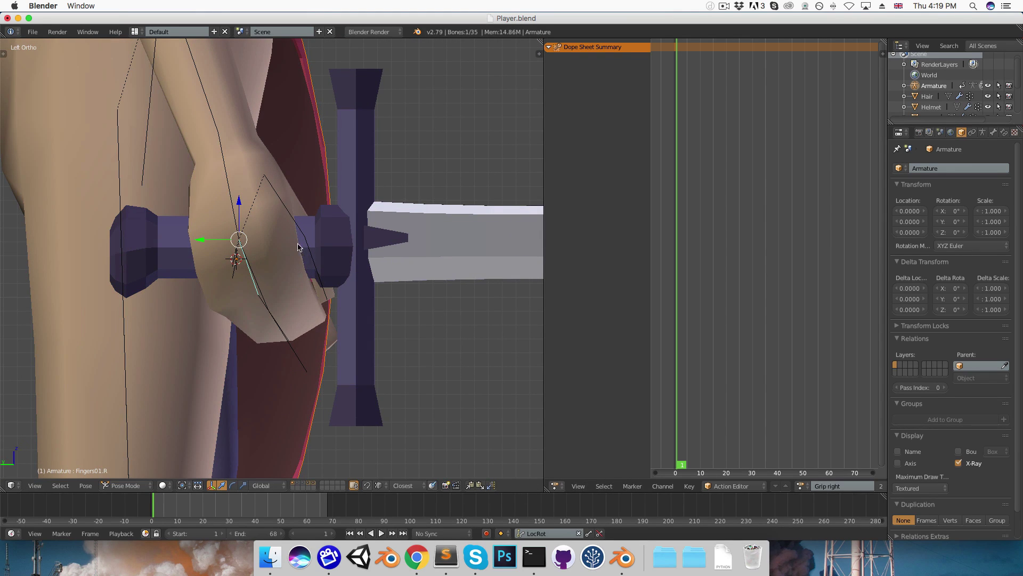
Rotate the Fingers02.R bone about -105 degrees in front view and refine it from an angled view to wrap the fingertips around the handle.
{"action": "middle_click_drag", "start_coordinate": [277, 327], "coordinate": [245, 333]}
{"action": "right_click", "coordinate": [253, 337]}
{"action": "key", "text": "KP_1"}
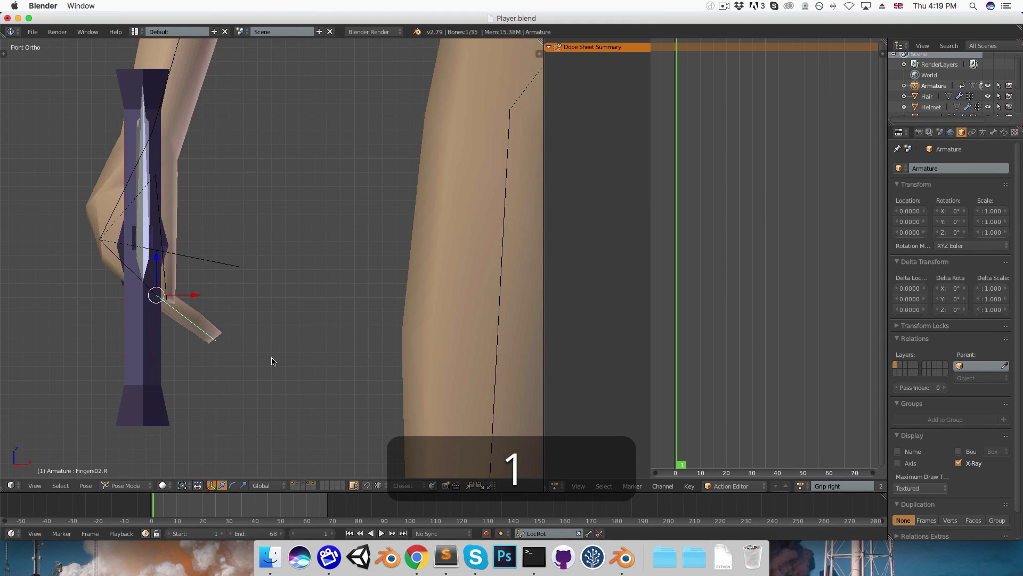
{"action": "key", "text": "r"}
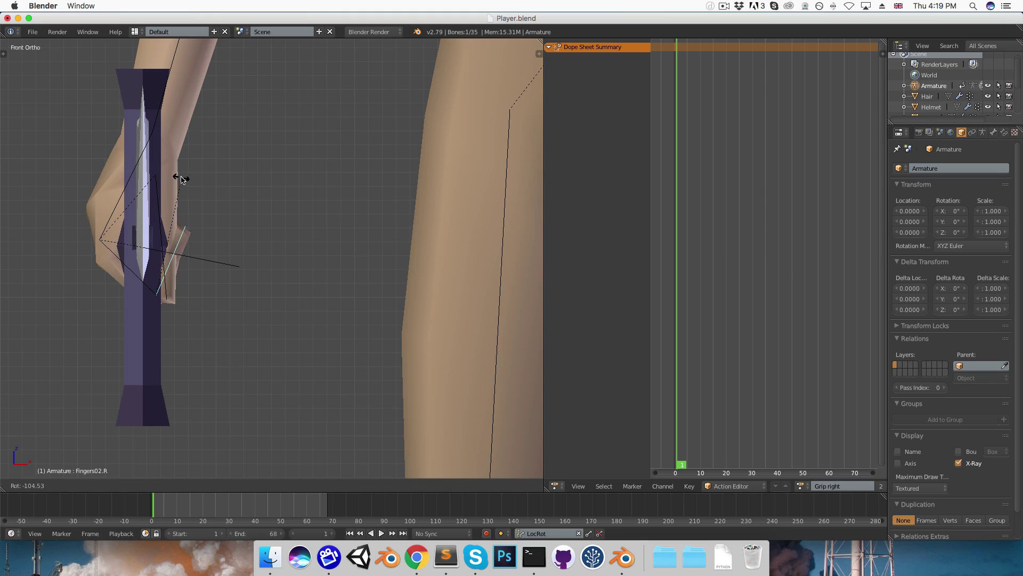
{"action": "left_click", "coordinate": [180, 177]}
{"action": "middle_click_drag", "start_coordinate": [193, 190], "coordinate": [275, 236]}
{"action": "key", "text": "r"}
{"action": "left_click", "coordinate": [225, 207]}
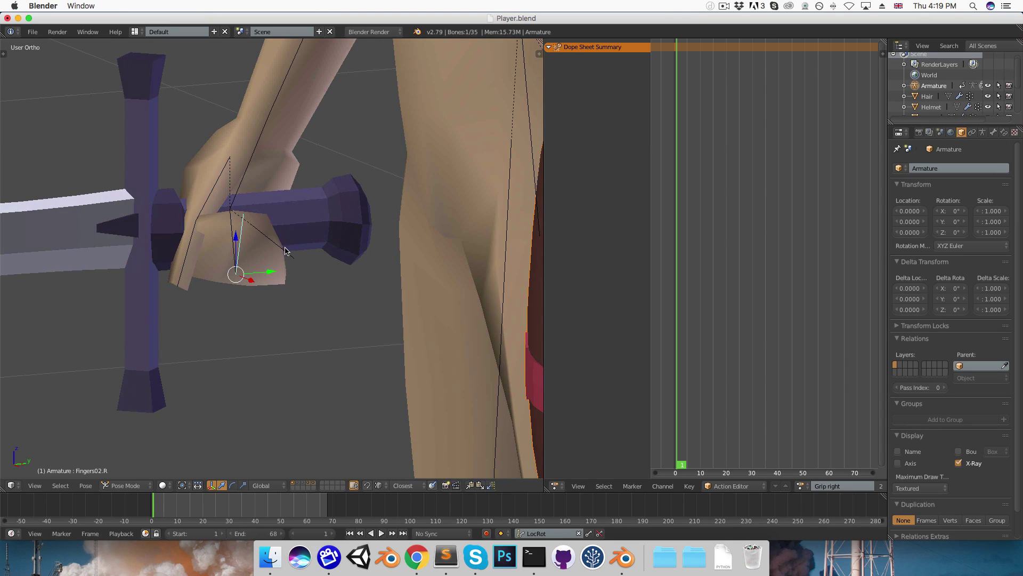
Move the Hand Hold.R bone in the negative direction along the global Y axis to slide the sword forward in the grip.
{"action": "right_click", "coordinate": [300, 259]}
{"action": "key", "text": "g"}
{"action": "key", "text": "y"}
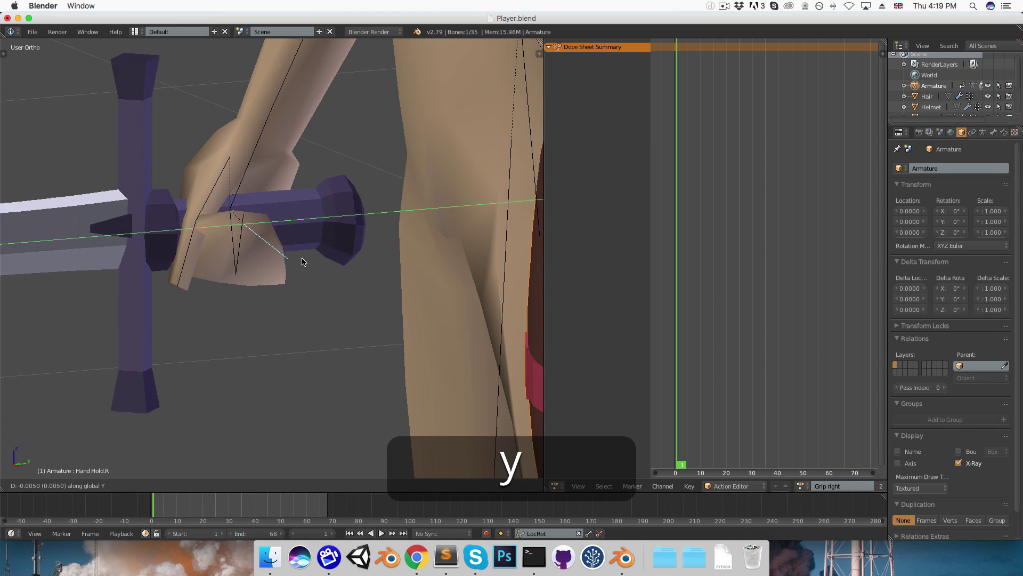
{"action": "left_click", "coordinate": [291, 262]}
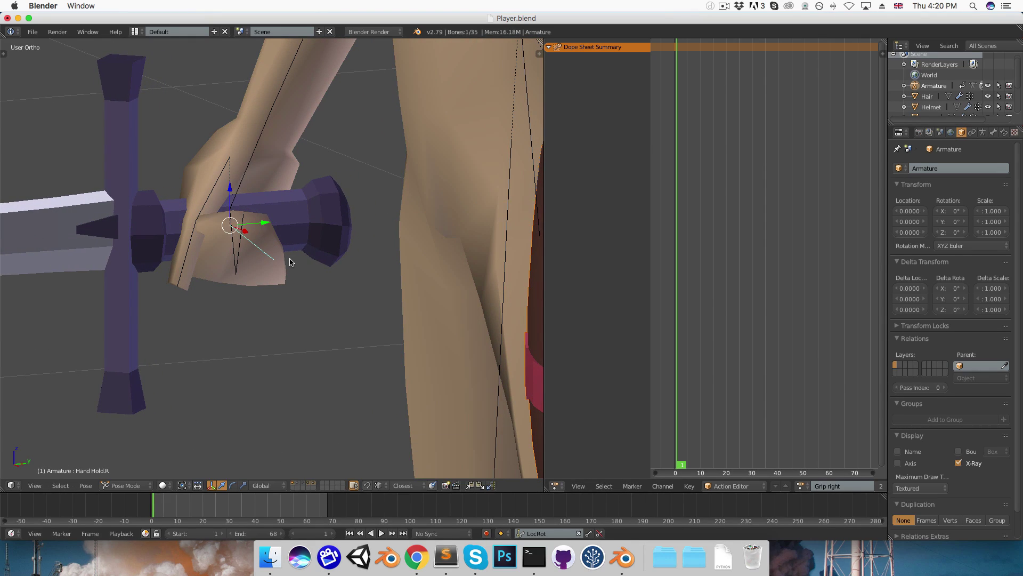
Rotate the Thumb01.R bone toward the sword's guard and the Thumb02.R bone about -14 degrees to shape the thumb's grip.
{"action": "right_click", "coordinate": [208, 202]}
{"action": "key", "text": "r"}
{"action": "left_click", "coordinate": [199, 212]}
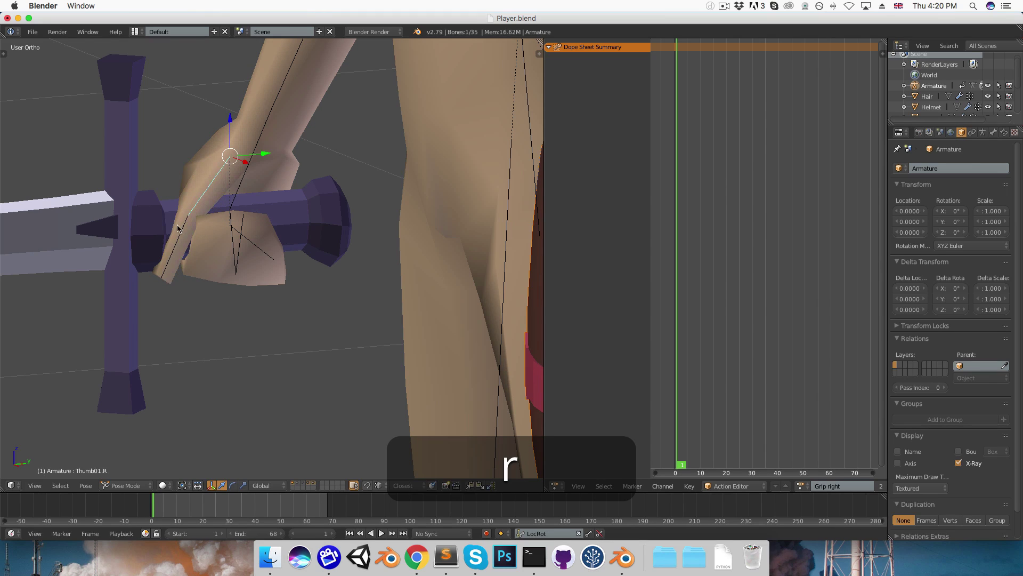
{"action": "right_click", "coordinate": [180, 261]}
{"action": "key", "text": "r"}
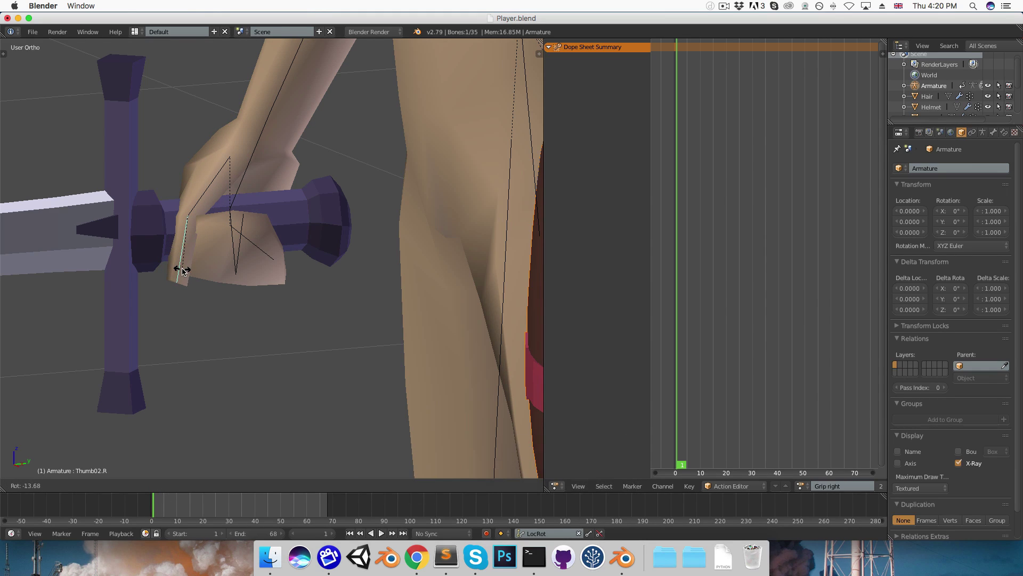
{"action": "left_click", "coordinate": [182, 270]}
Refine the Thumb01.R and Thumb02.R bone rotations from an angle around the hand so the thumb closes on the sword handle.
{"action": "middle_click_drag", "start_coordinate": [183, 271], "coordinate": [240, 261]}
{"action": "middle_click_drag", "start_coordinate": [324, 250], "coordinate": [296, 218]}
{"action": "key", "text": "r"}
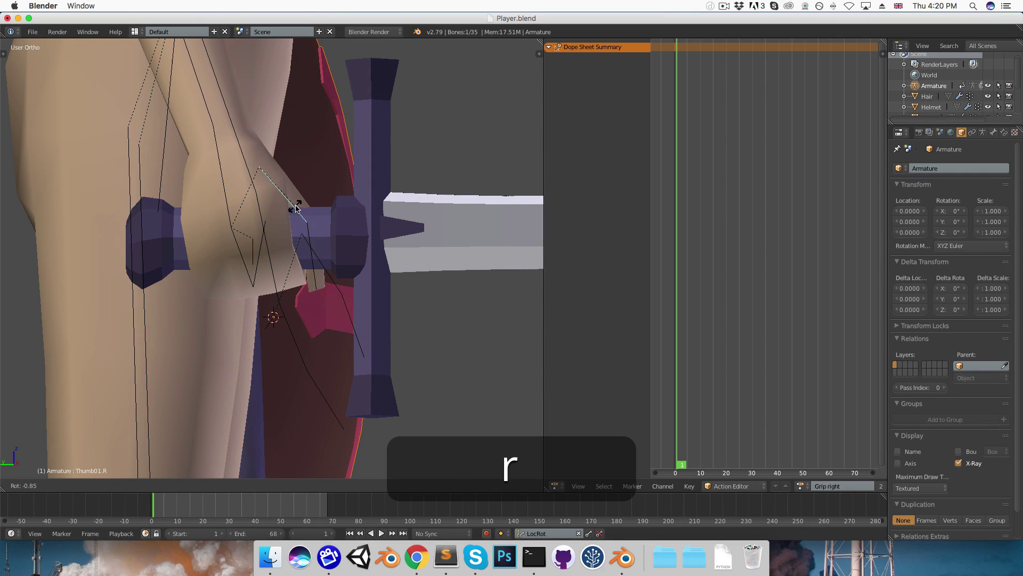
{"action": "left_click", "coordinate": [310, 230]}
{"action": "key", "text": "r"}
{"action": "left_click", "coordinate": [313, 249]}
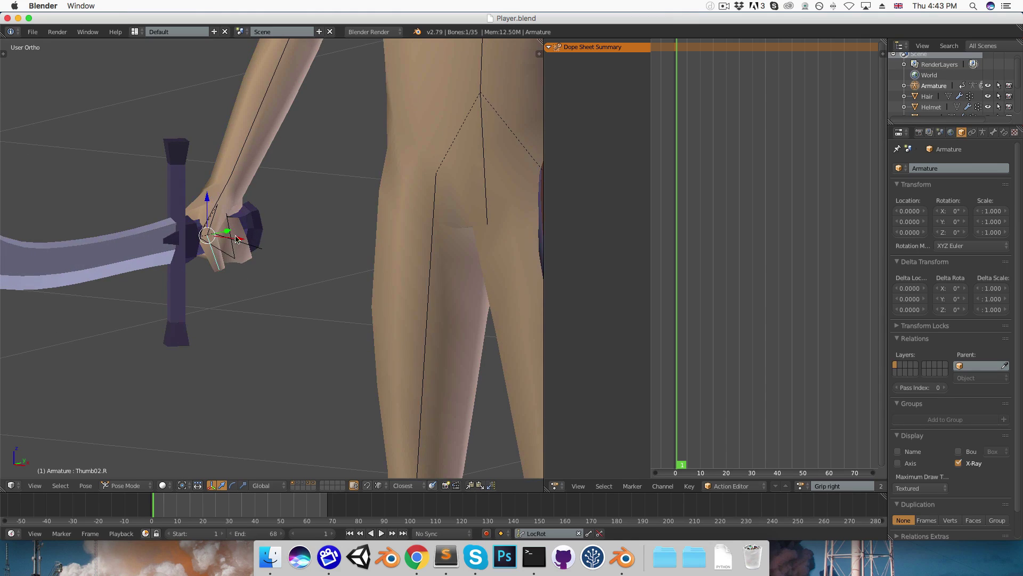
Select all six right hand bones, including Hand Hold.R, and insert LocRot keyframes at frame 1 in the Grip right action.
{"action": "key", "text": "a"}
{"action": "key", "text": "b"}
{"action": "left_click_drag", "start_coordinate": [193, 204], "coordinate": [274, 297]}
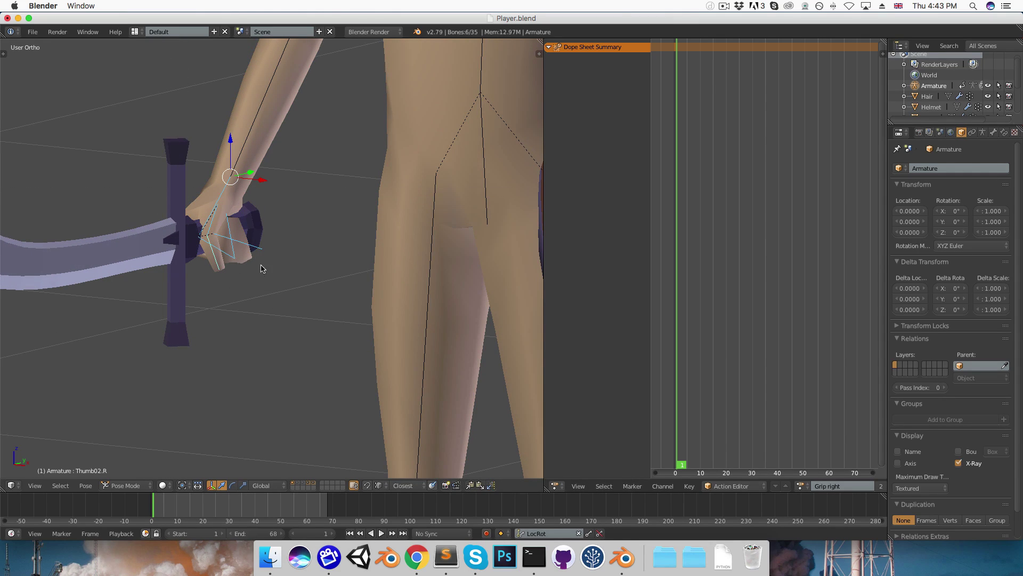
{"action": "left_click", "coordinate": [540, 533]}
{"action": "key", "text": "Escape"}
{"action": "key", "text": "i"}
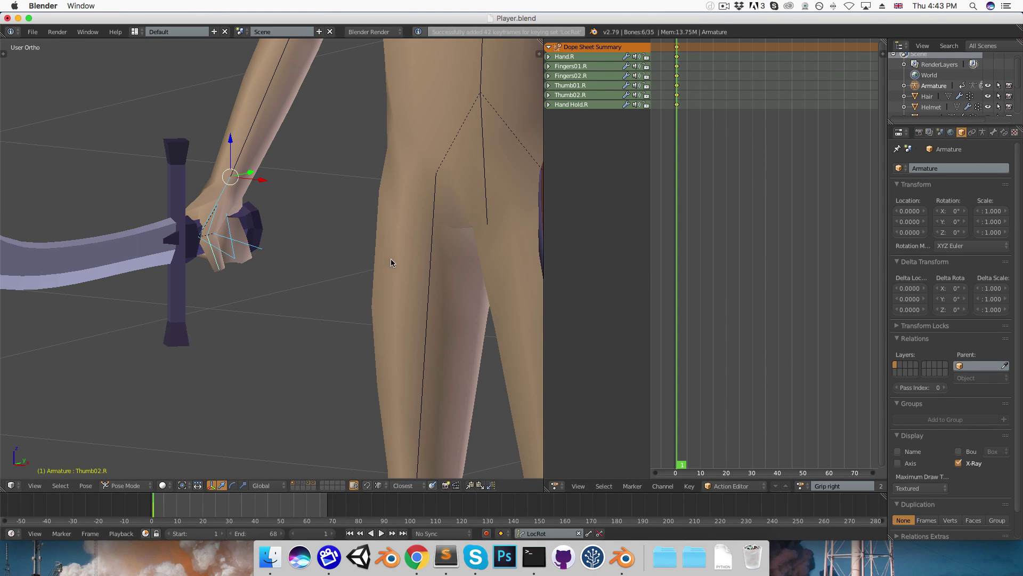
{"action": "right_click", "coordinate": [433, 233]}
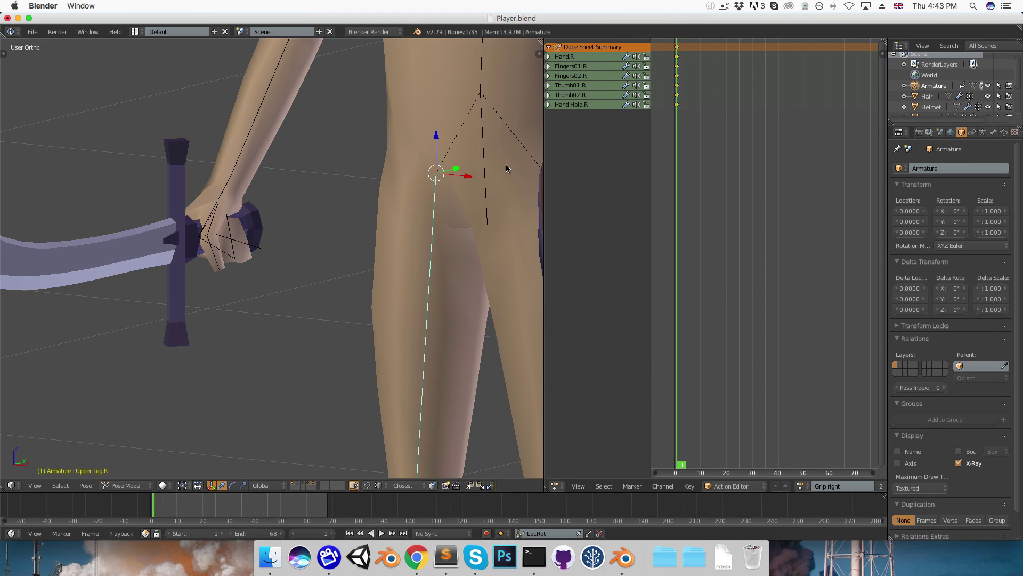
{"action": "right_click", "coordinate": [485, 189]}
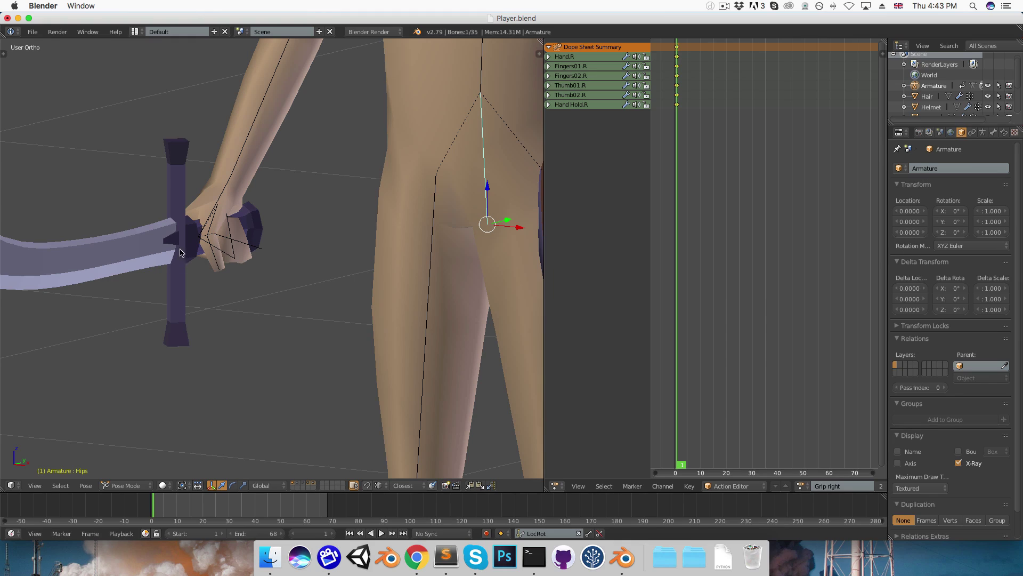
{"action": "right_click", "coordinate": [163, 247]}
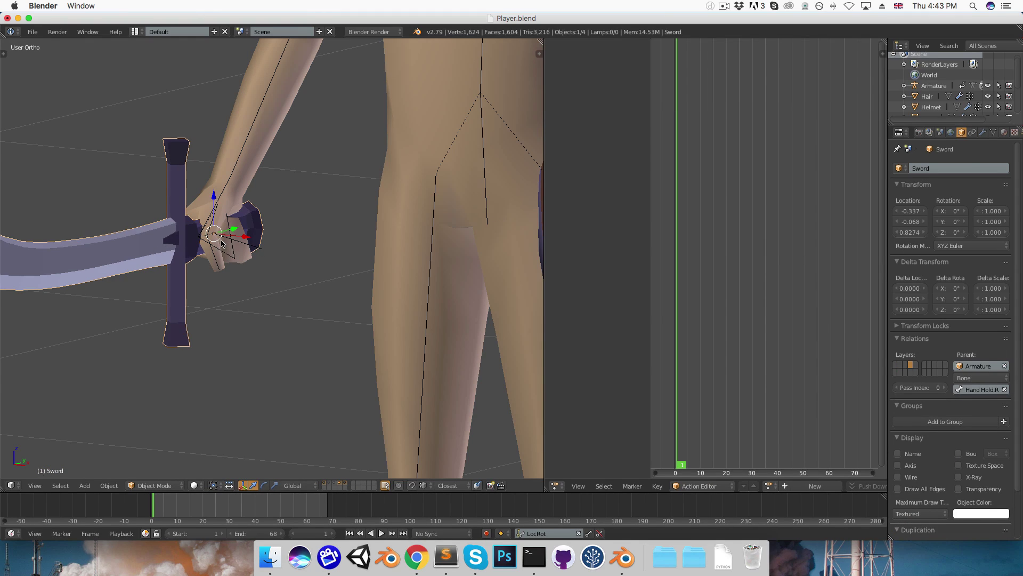
{"action": "right_click", "coordinate": [213, 205]}
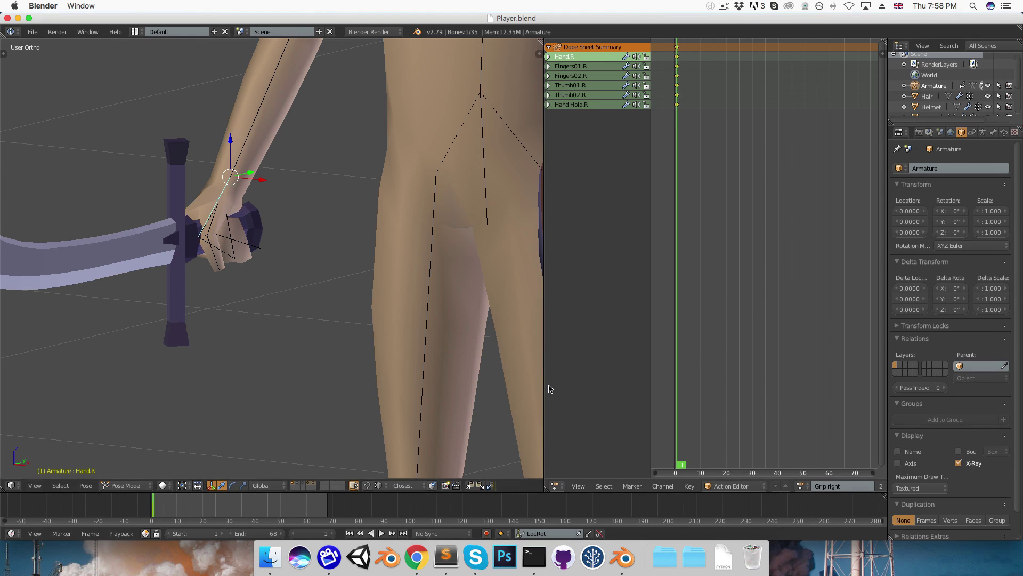
Widen the action editor, unlink Grip right, and create a new action named "Grip left" with a fake user.
{"action": "left_click_drag", "start_coordinate": [542, 374], "coordinate": [501, 373]}
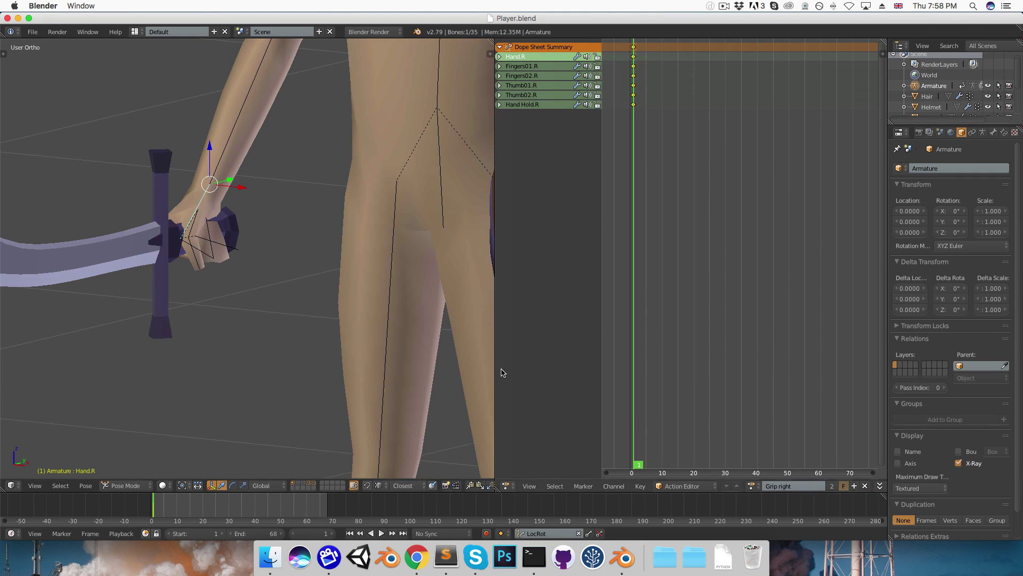
{"action": "left_click", "coordinate": [866, 486]}
{"action": "left_click", "coordinate": [784, 486]}
{"action": "double_click", "coordinate": [788, 486]}
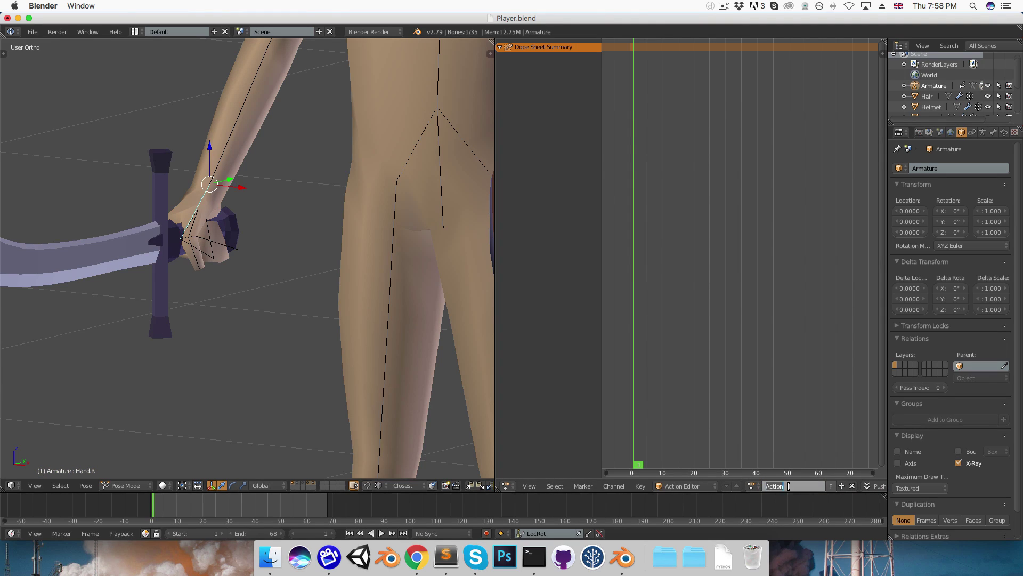
{"action": "type", "text": "Grip left"}
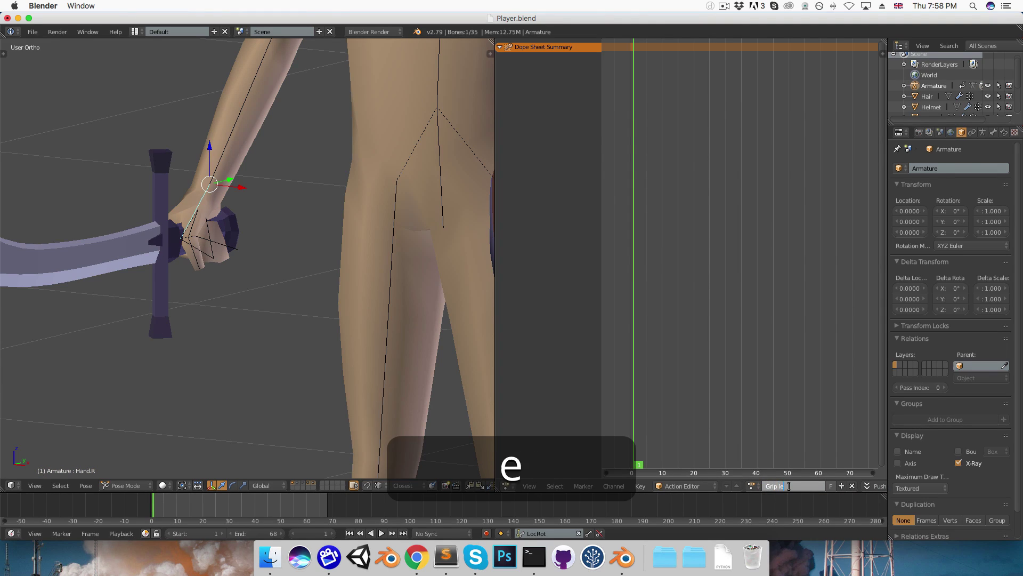
{"action": "key", "text": "Return"}
{"action": "left_click", "coordinate": [831, 486]}
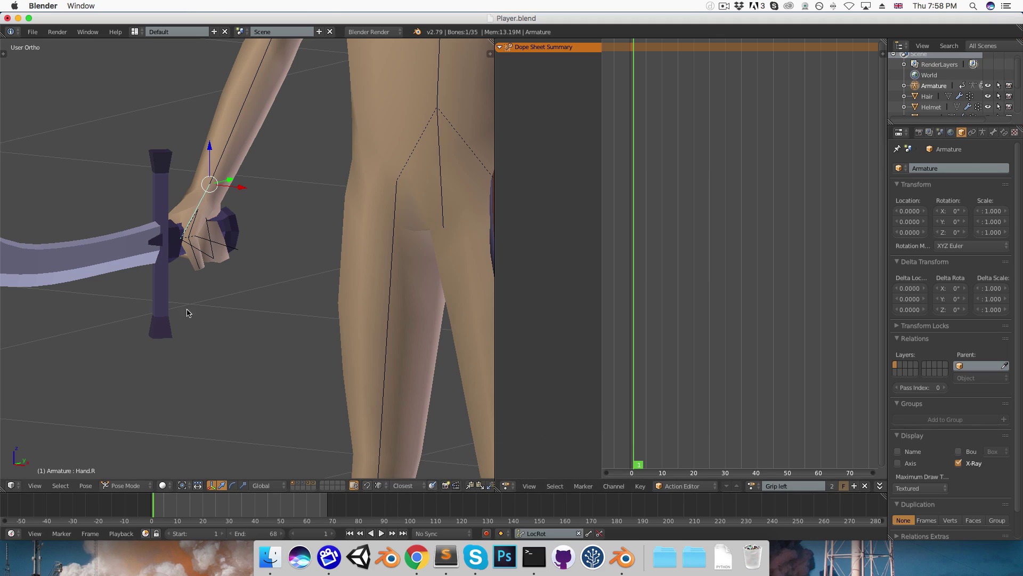
Copy the pose of the six right hand bones and paste it mirrored onto the left hand.
{"action": "key", "text": "b"}
{"action": "left_click_drag", "start_coordinate": [243, 160], "coordinate": [195, 263]}
{"action": "key", "text": "ctrl+c"}
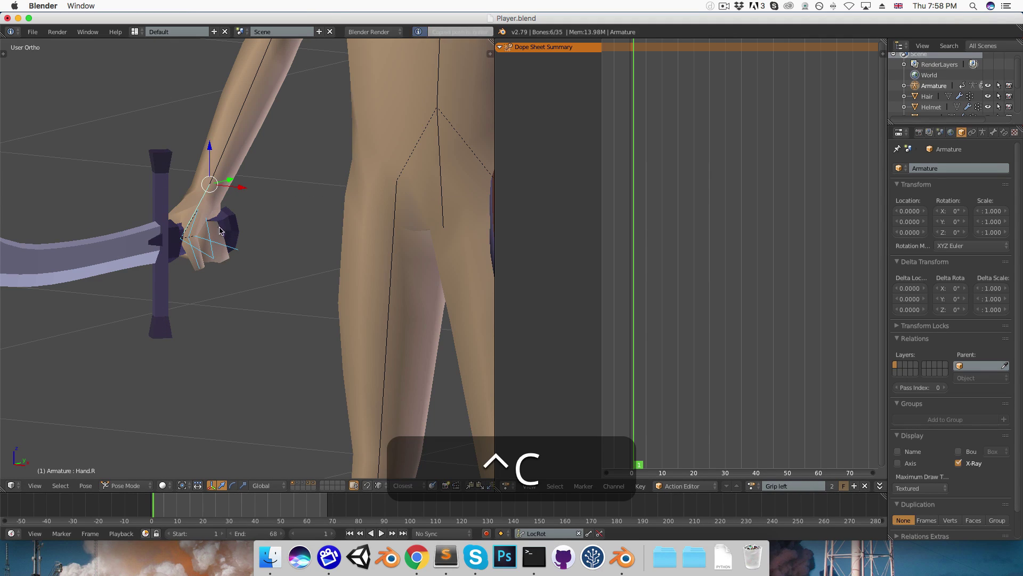
{"action": "key", "text": "ctrl+shift+v"}
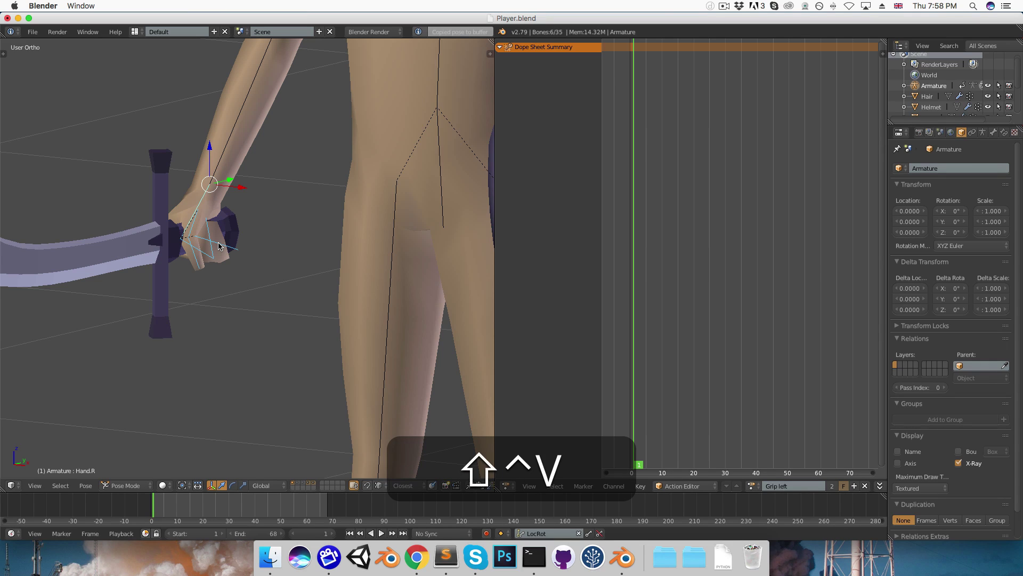
{"action": "middle_click_drag", "start_coordinate": [316, 233], "coordinate": [234, 274]}
{"action": "middle_click_drag", "start_coordinate": [145, 274], "coordinate": [122, 304]}
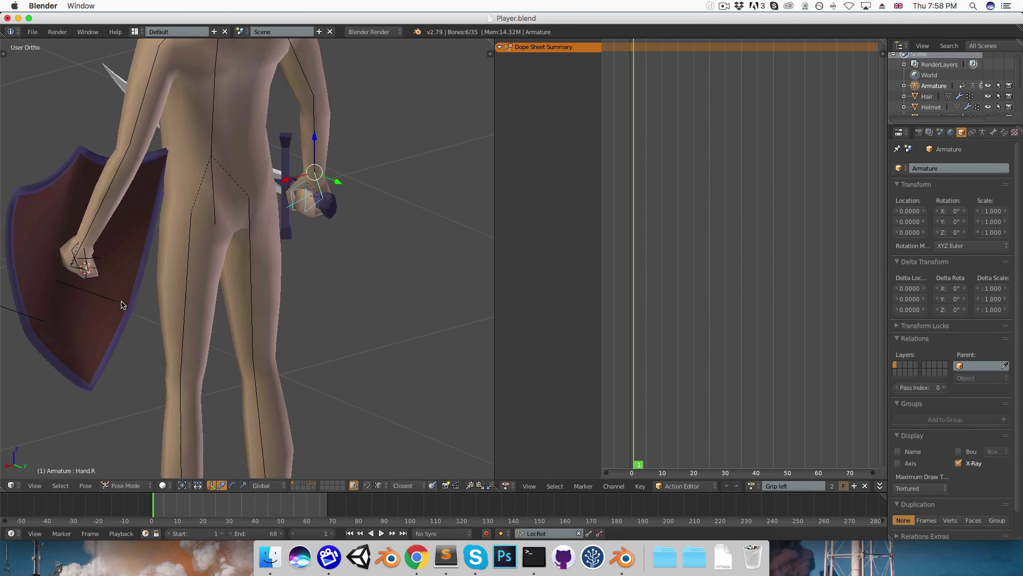
Rotate the Hand Hold.L bone around the global Z axis to face the shield outward, and adjust its tilt in right view.
{"action": "right_click", "coordinate": [96, 260]}
{"action": "key", "text": "r"}
{"action": "key", "text": "z"}
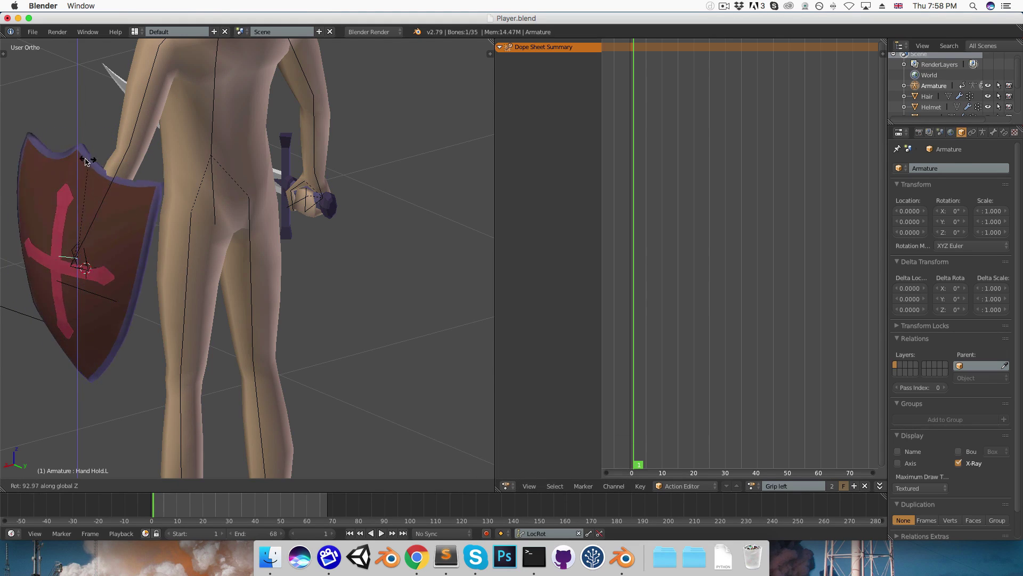
{"action": "left_click", "coordinate": [68, 167]}
{"action": "key", "text": "3"}
{"action": "key", "text": "r"}
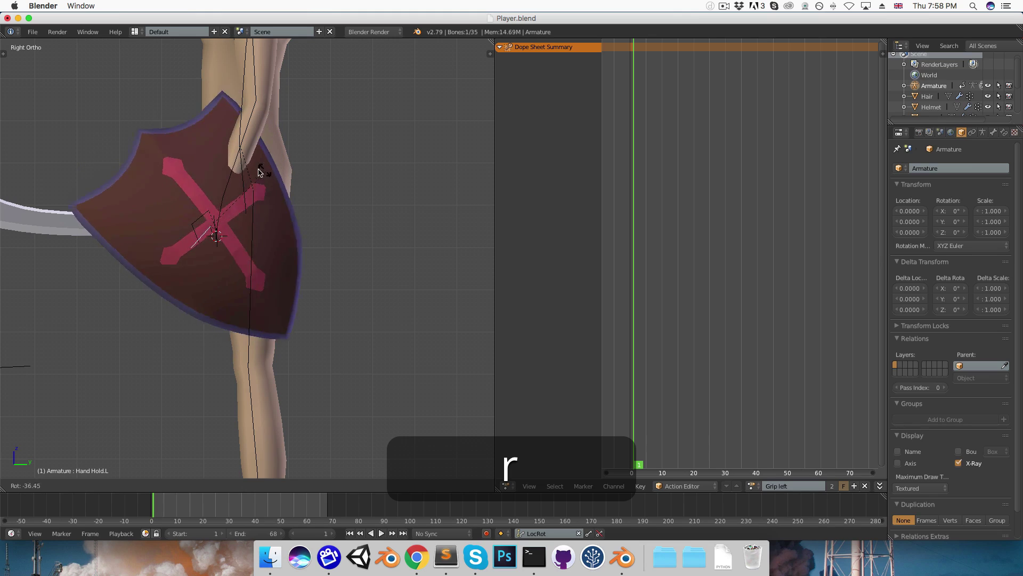
{"action": "left_click", "coordinate": [216, 173]}
Move the Hand Hold.L bone up about 0.03 in front view to line the shield up with the left hand.
{"action": "middle_click_drag", "start_coordinate": [219, 174], "coordinate": [374, 200]}
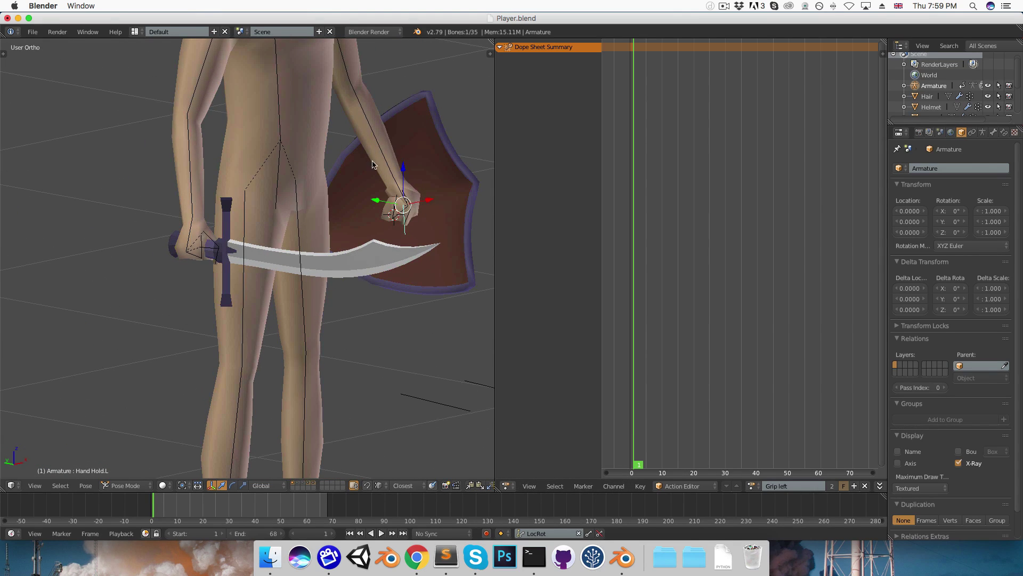
{"action": "middle_click_drag", "start_coordinate": [411, 238], "coordinate": [334, 222]}
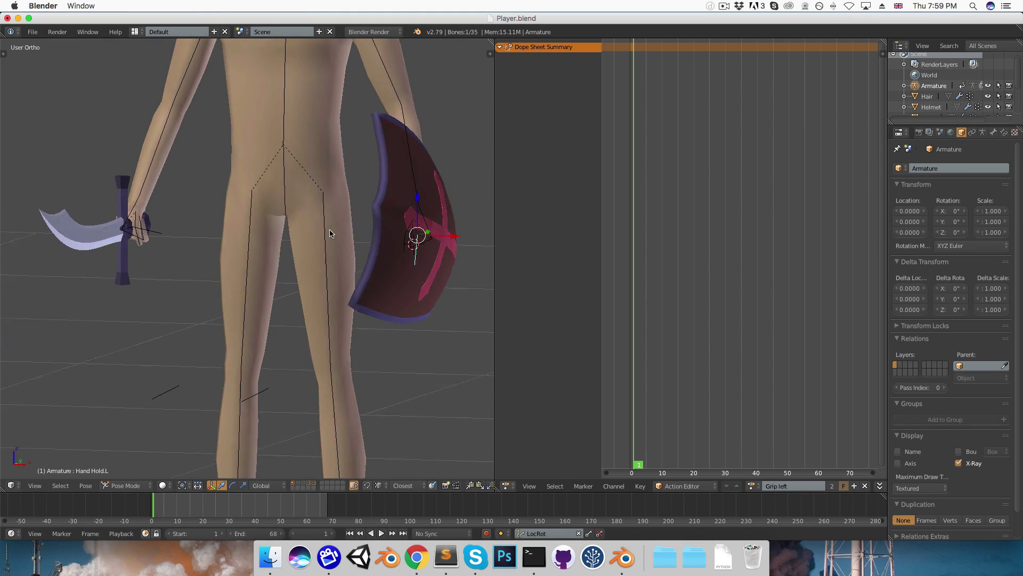
{"action": "key", "text": "3"}
{"action": "key", "text": "1"}
{"action": "key", "text": "g"}
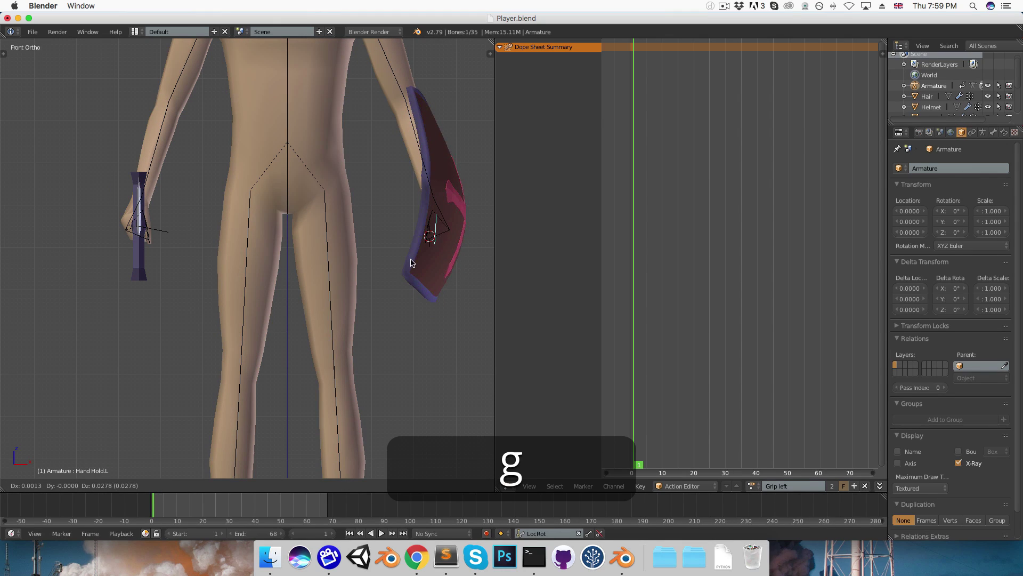
{"action": "left_click", "coordinate": [413, 263]}
Select the six left hand bones without the forearm and insert LocRot keyframes at frame 1 in the Grip left action.
{"action": "key", "text": "b"}
{"action": "left_click_drag", "start_coordinate": [402, 194], "coordinate": [465, 273]}
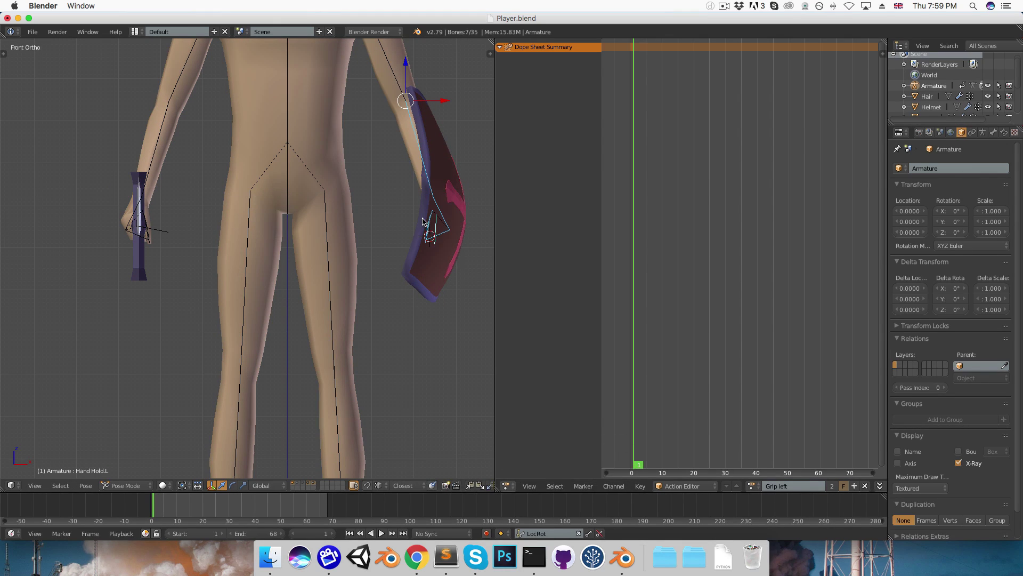
{"action": "key", "text": "b"}
{"action": "middle_click_drag", "start_coordinate": [398, 119], "coordinate": [443, 160]}
{"action": "key", "text": "i"}
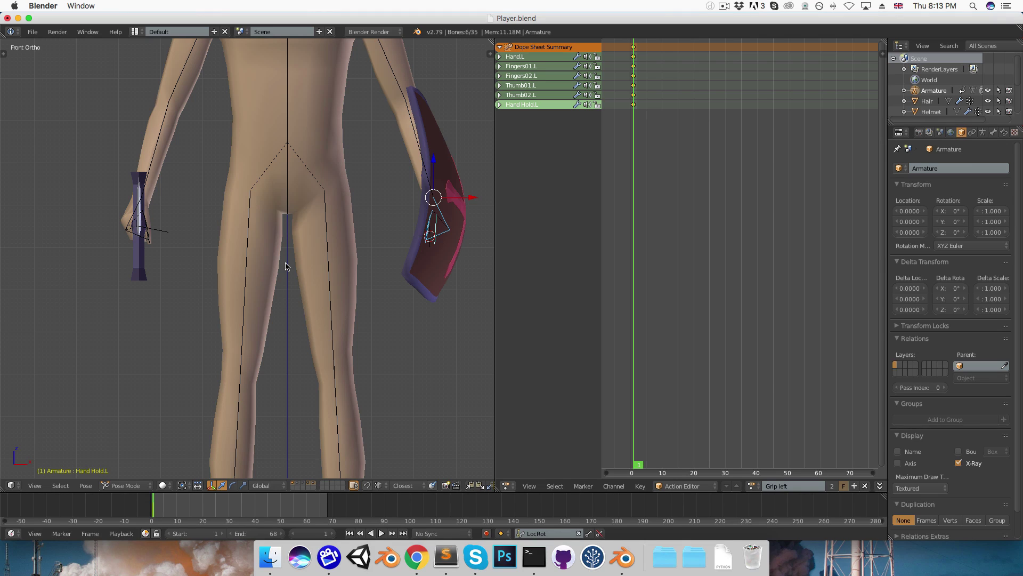
Show the armor layer, unlink Grip left, and create a new action named "Combat_idle" with a fake user.
{"action": "left_click", "coordinate": [304, 486], "text": "shift"}
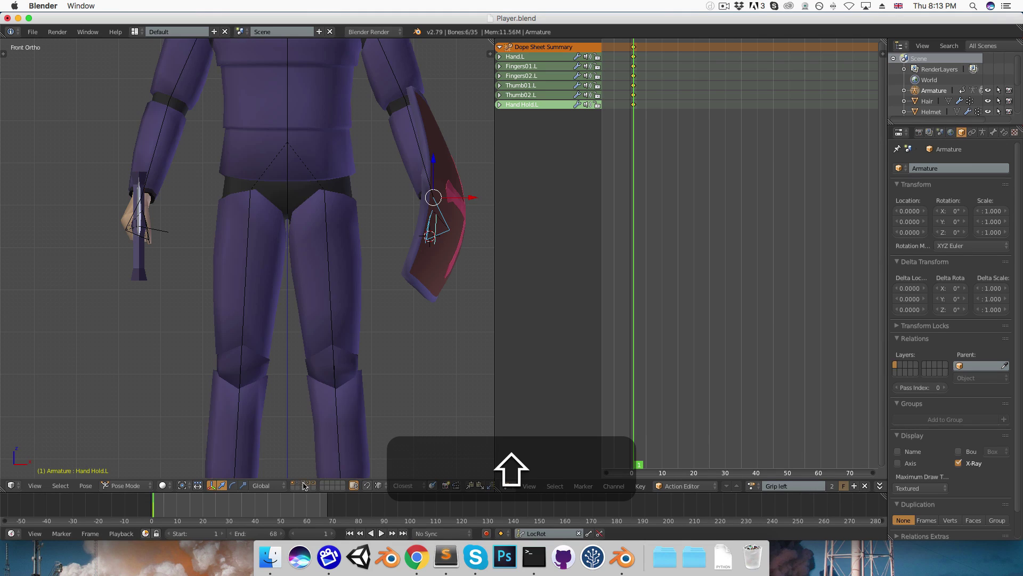
{"action": "left_click", "coordinate": [865, 485]}
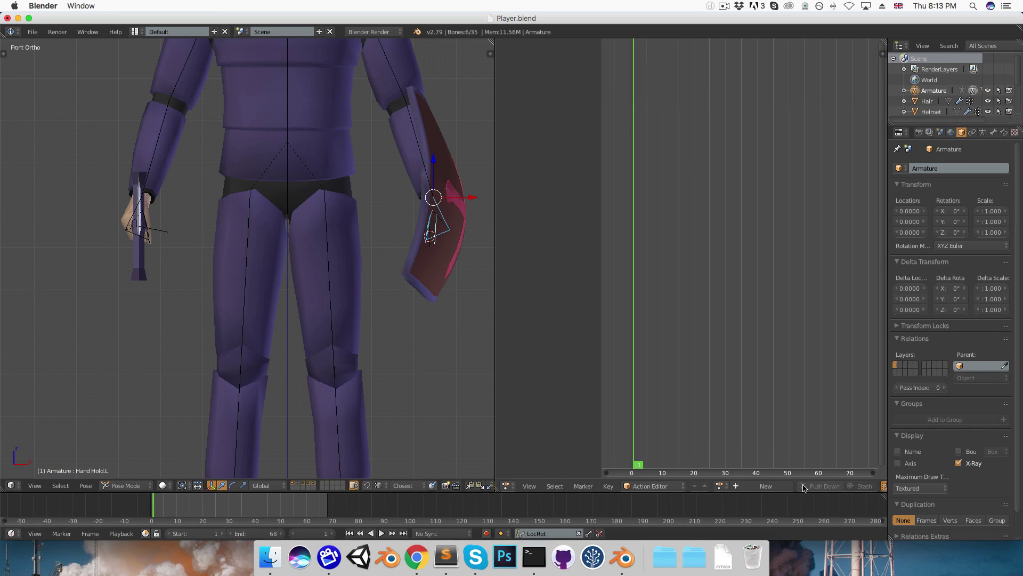
{"action": "left_click", "coordinate": [762, 486]}
{"action": "type", "text": "C"}
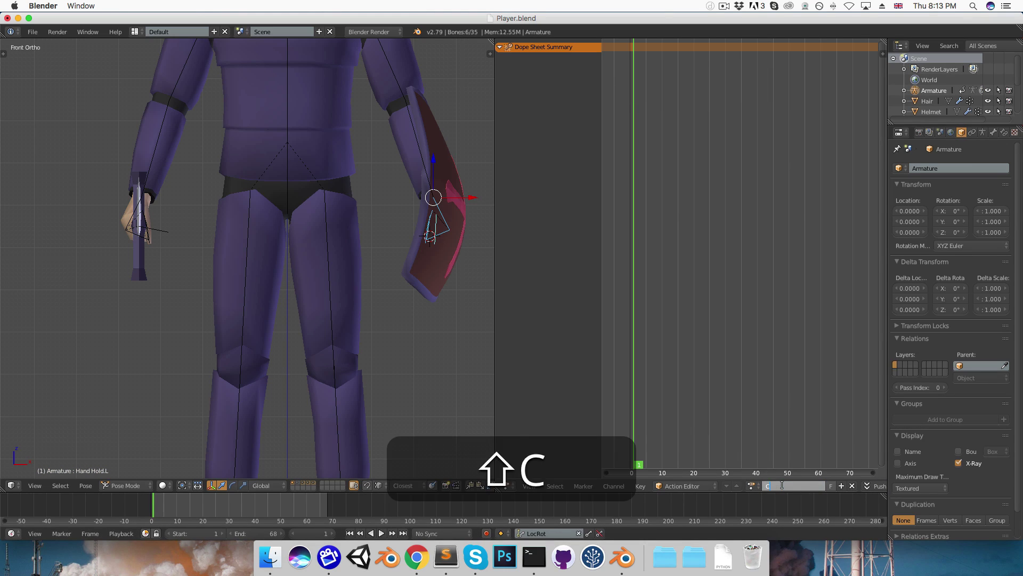
{"action": "type", "text": "ombat_idle"}
{"action": "key", "text": "Return"}
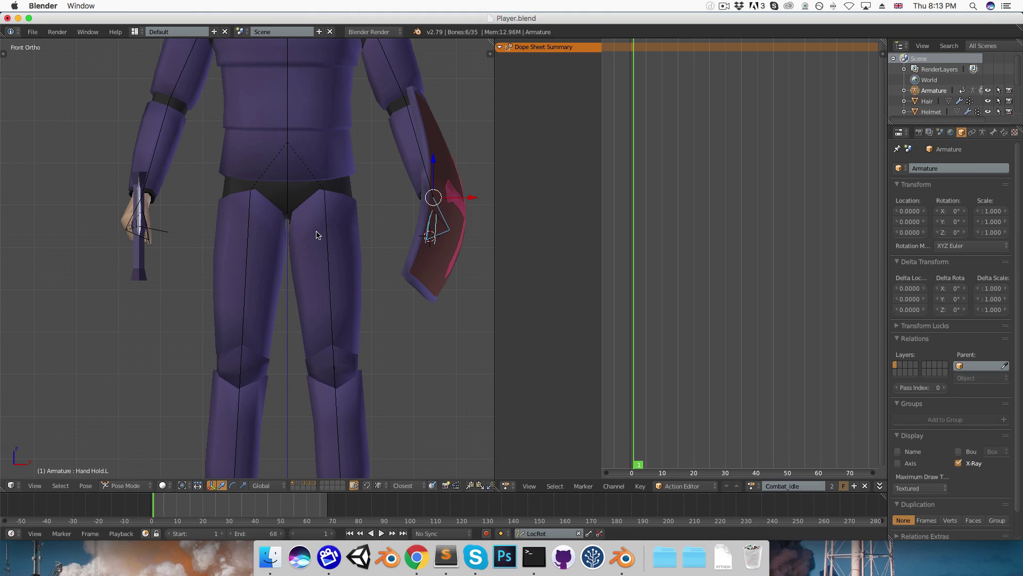
Move the Leg IK.L bone forward about 0.21 in right view to place the left foot in front.
{"action": "scroll", "coordinate": [317, 235], "scroll_direction": "down", "scroll_amount": 5}
{"action": "middle_click_drag", "start_coordinate": [316, 235], "coordinate": [297, 358]}
{"action": "right_click", "coordinate": [297, 358]}
{"action": "key", "text": "g"}
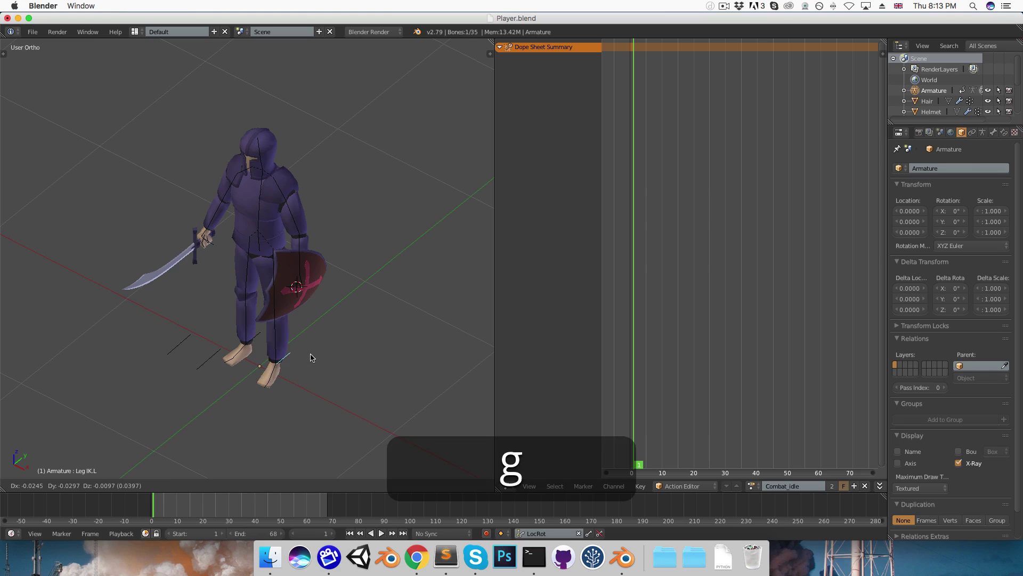
{"action": "key", "text": "3"}
{"action": "key", "text": "g"}
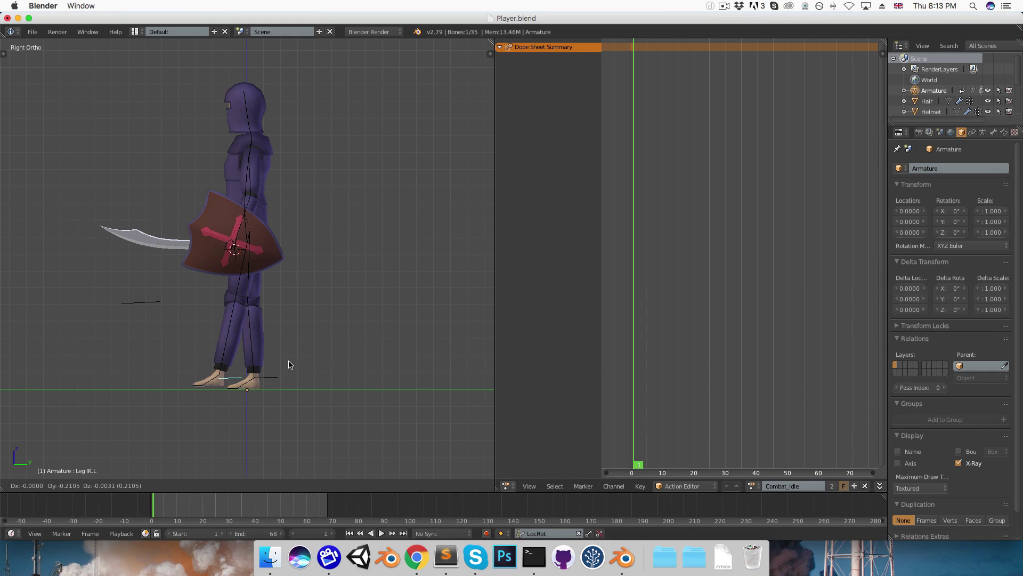
{"action": "left_click", "coordinate": [289, 365]}
Lower the Hips bone about 0.05 along the global Z axis and rotate it about -20 degrees around global Z.
{"action": "middle_click_drag", "start_coordinate": [225, 247], "coordinate": [211, 240]}
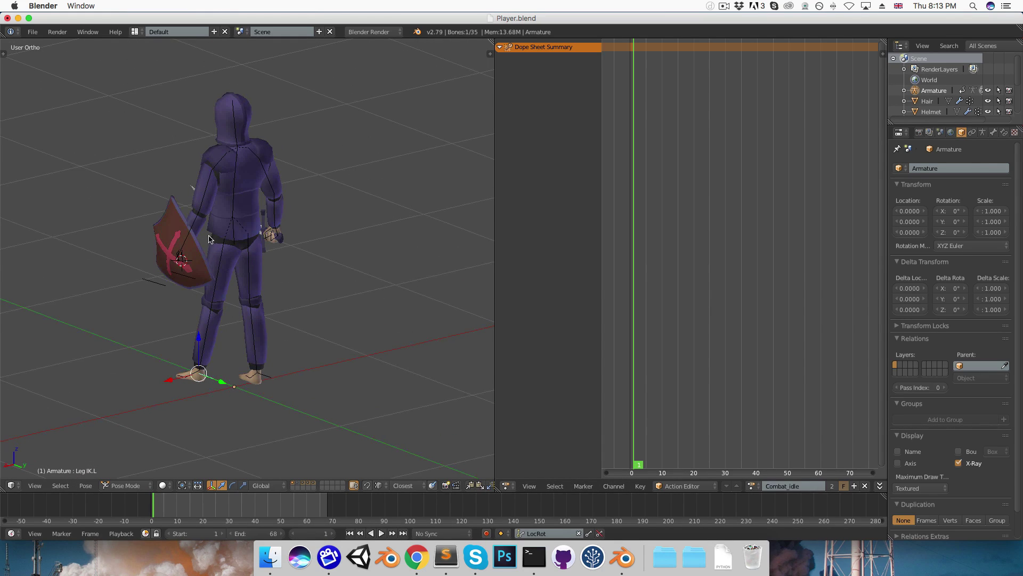
{"action": "right_click", "coordinate": [233, 233]}
{"action": "key", "text": "g"}
{"action": "key", "text": "z"}
{"action": "left_click", "coordinate": [237, 242]}
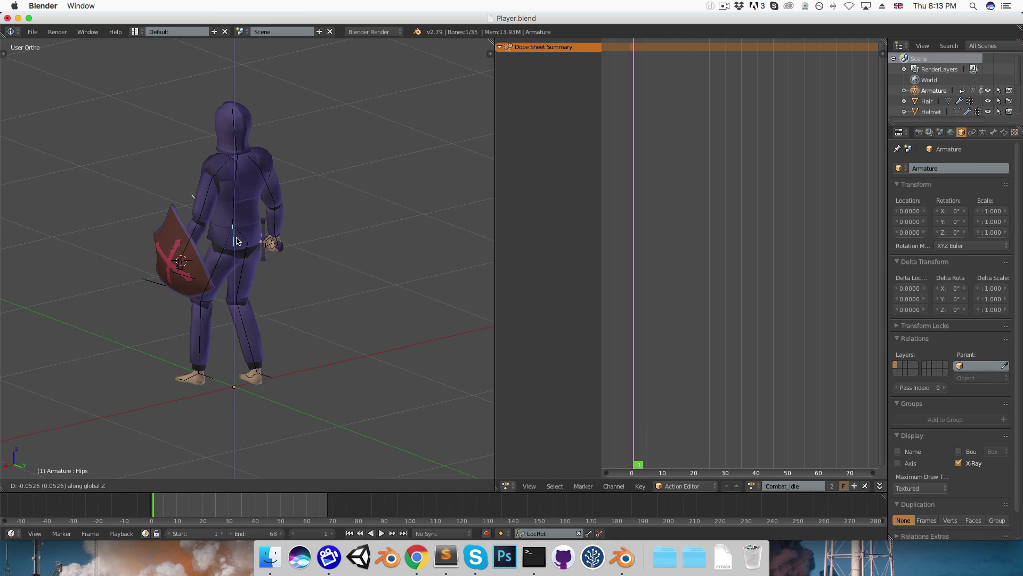
{"action": "key", "text": "r"}
{"action": "key", "text": "z"}
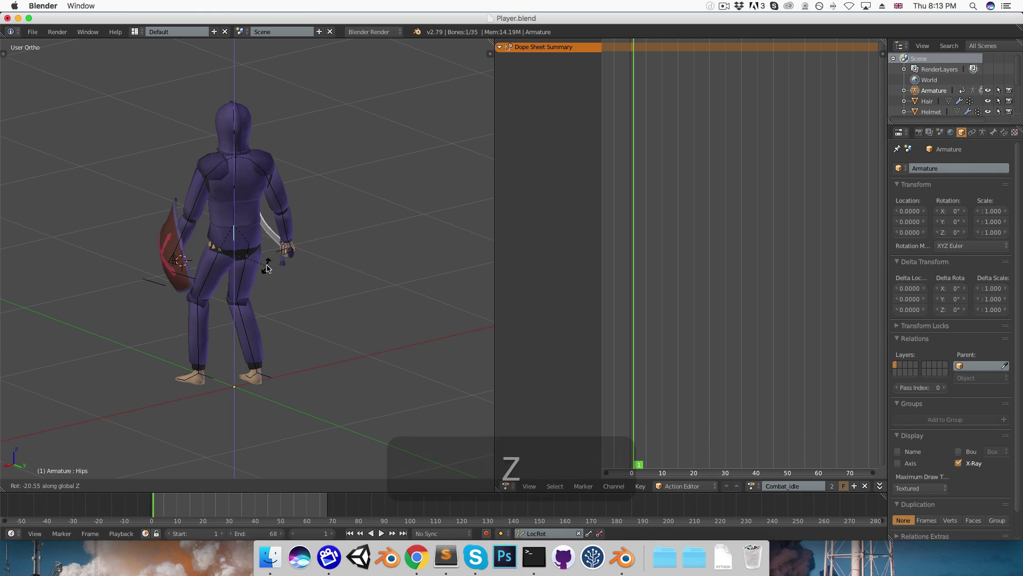
{"action": "left_click", "coordinate": [270, 322]}
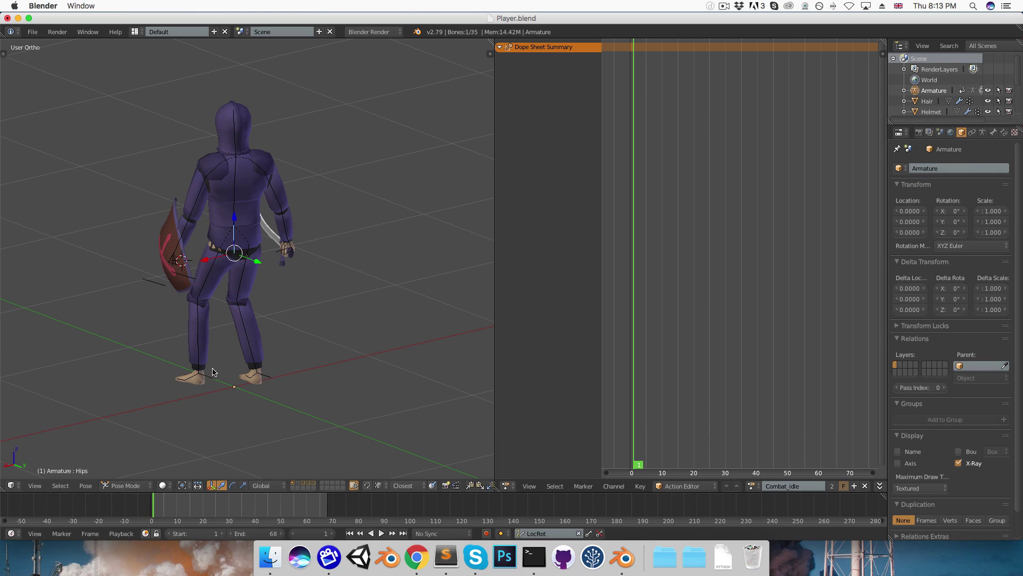
Rotate the Leg IK.L and Leg IK.R bones around the global Z axis to adjust the direction of both feet.
{"action": "right_click", "coordinate": [213, 372]}
{"action": "key", "text": "r"}
{"action": "key", "text": "z"}
{"action": "left_click", "coordinate": [212, 387]}
{"action": "right_click", "coordinate": [256, 373]}
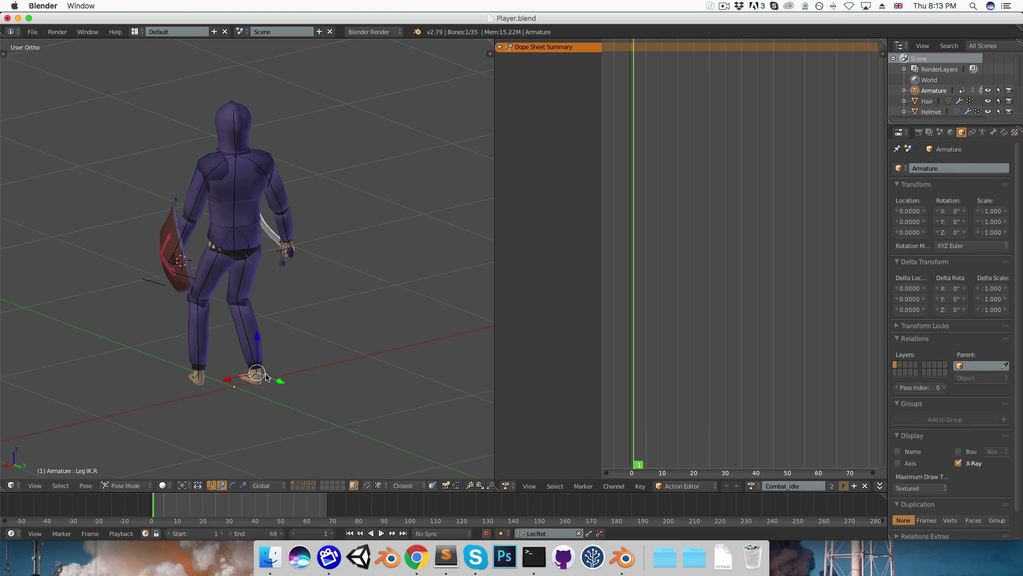
{"action": "key", "text": "r"}
{"action": "key", "text": "z"}
{"action": "left_click", "coordinate": [264, 380]}
Move the Leg IK.R bone slightly backward and inward in top view to reposition the rear foot.
{"action": "middle_click_drag", "start_coordinate": [265, 379], "coordinate": [209, 430]}
{"action": "key", "text": "KP_7"}
{"action": "key", "text": "g"}
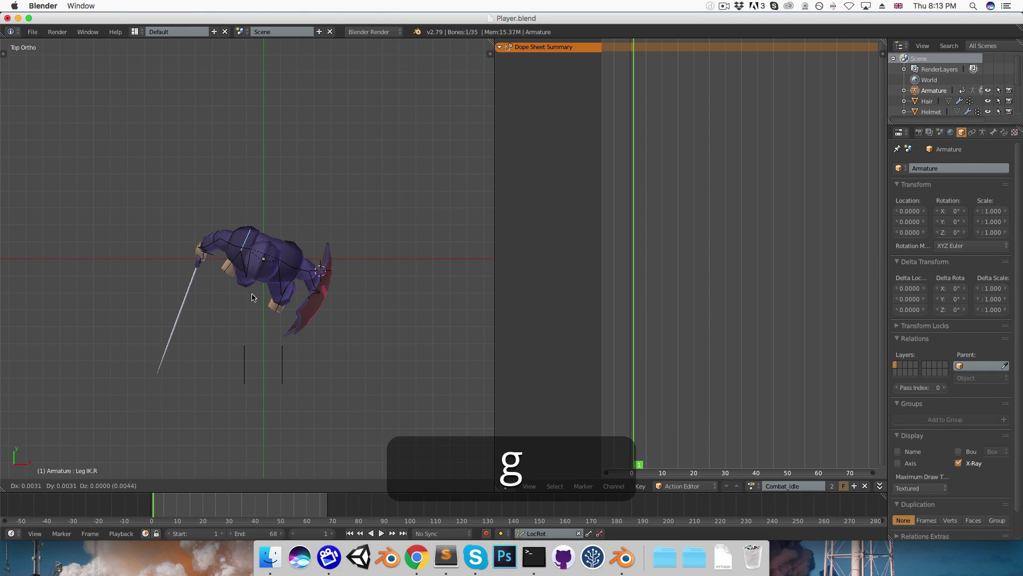
{"action": "left_click", "coordinate": [262, 282]}
{"action": "middle_click_drag", "start_coordinate": [262, 282], "coordinate": [258, 223]}
{"action": "right_click", "coordinate": [261, 220]}
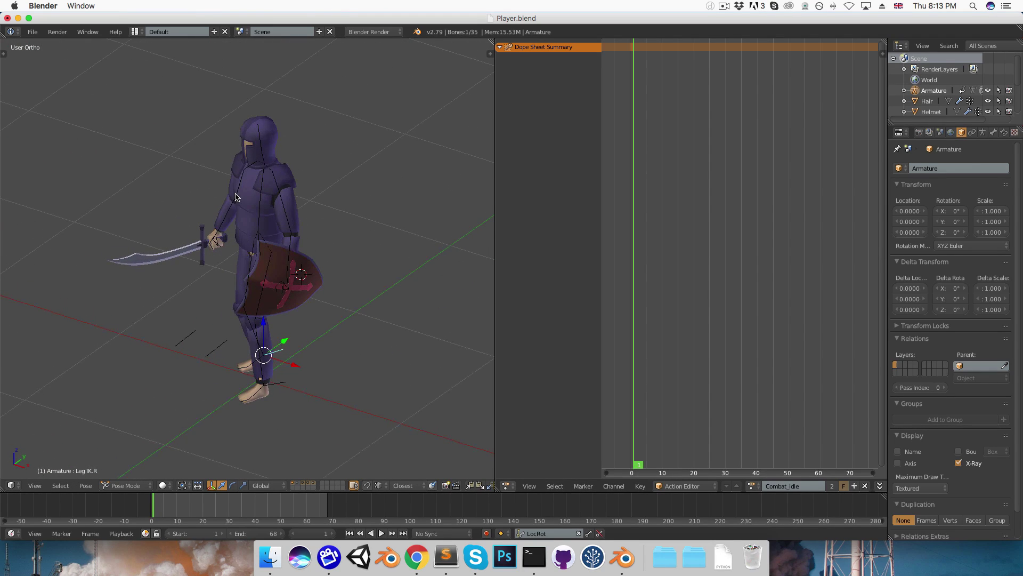
Rotate the Upper Arm.R bone in back view and the Lower Arm.R bone in left view to raise the sword forward.
{"action": "key", "text": "ctrl+KP_1"}
{"action": "right_click", "coordinate": [285, 237]}
{"action": "key", "text": "r"}
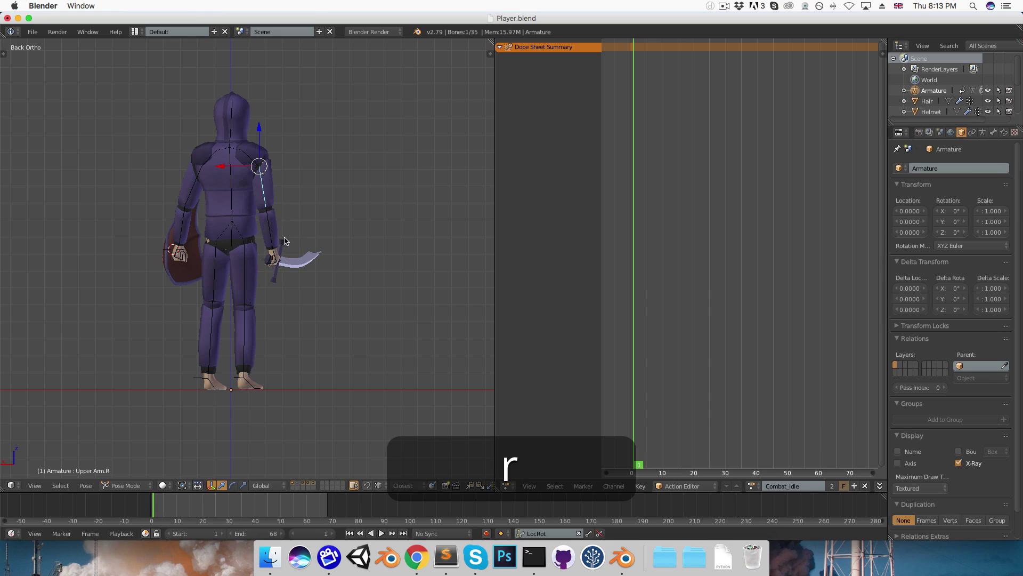
{"action": "left_click", "coordinate": [271, 242]}
{"action": "key", "text": "KP_3"}
{"action": "key", "text": "ctrl+KP_3"}
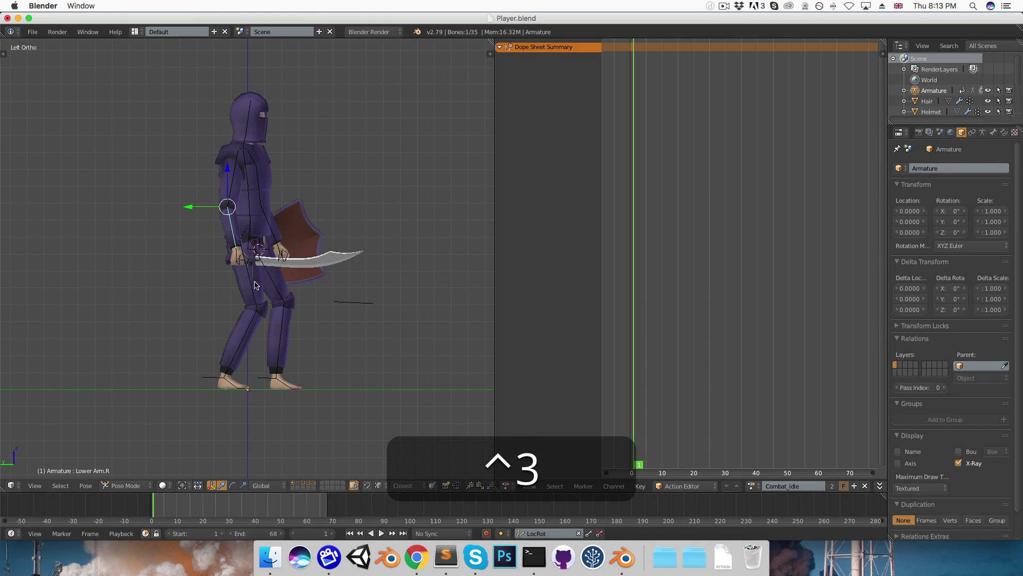
{"action": "key", "text": "r"}
{"action": "left_click", "coordinate": [301, 227]}
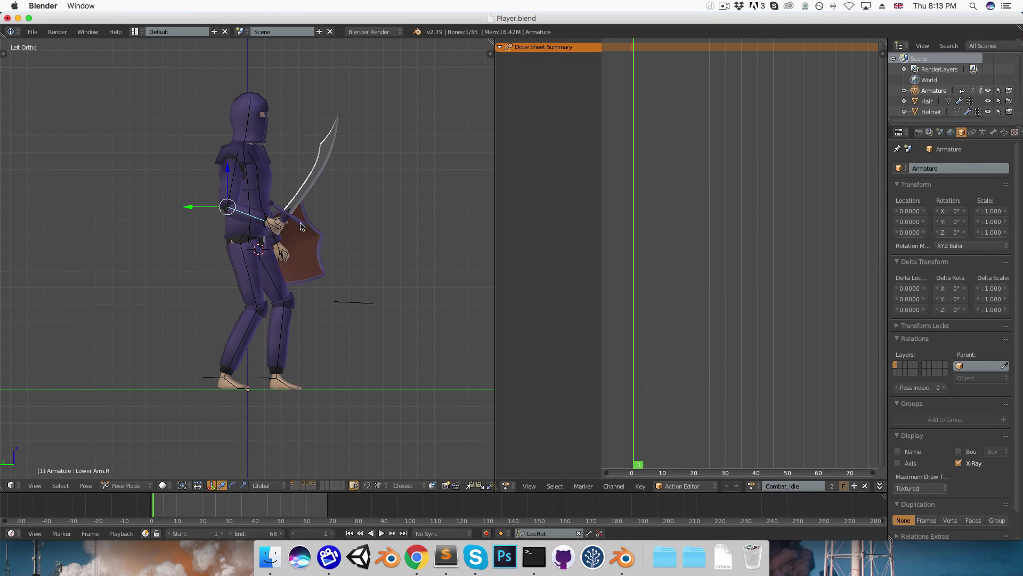
Rotate the Head bone freely with trackball rotation in back view to turn the gaze.
{"action": "right_click", "coordinate": [255, 126]}
{"action": "key", "text": "ctrl+KP_1"}
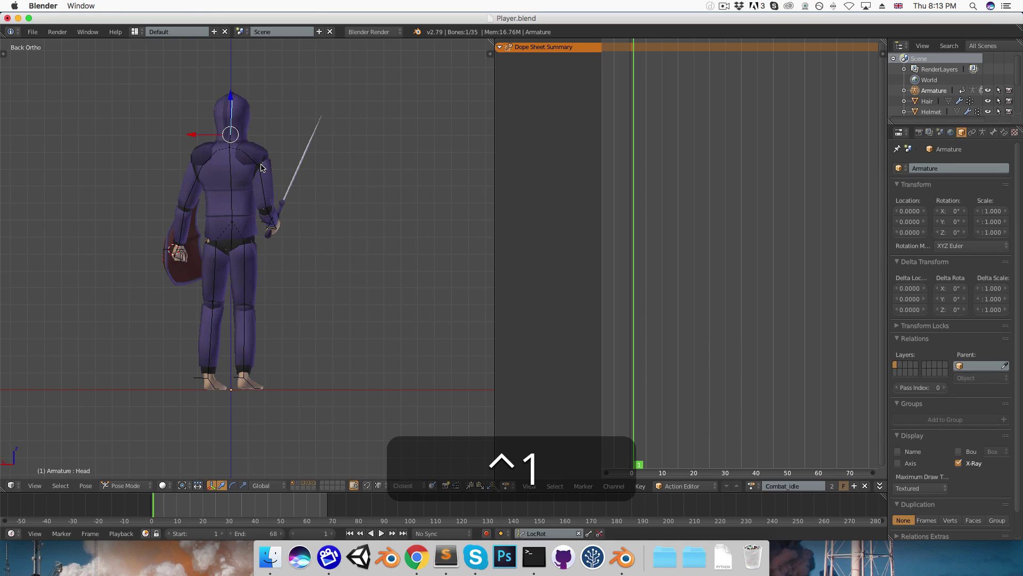
{"action": "key", "text": "r"}
{"action": "key", "text": "r"}
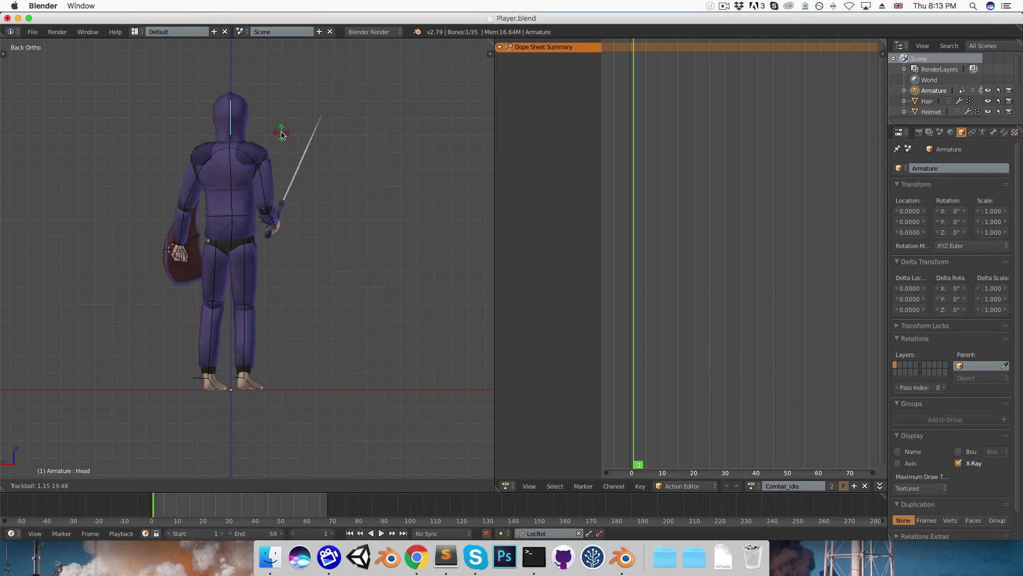
{"action": "left_click", "coordinate": [283, 131]}
Rotate the Lower Arm.L bone with trackball rotation to bring the shield up in front of the torso.
{"action": "right_click", "coordinate": [195, 176]}
{"action": "key", "text": "KP_3"}
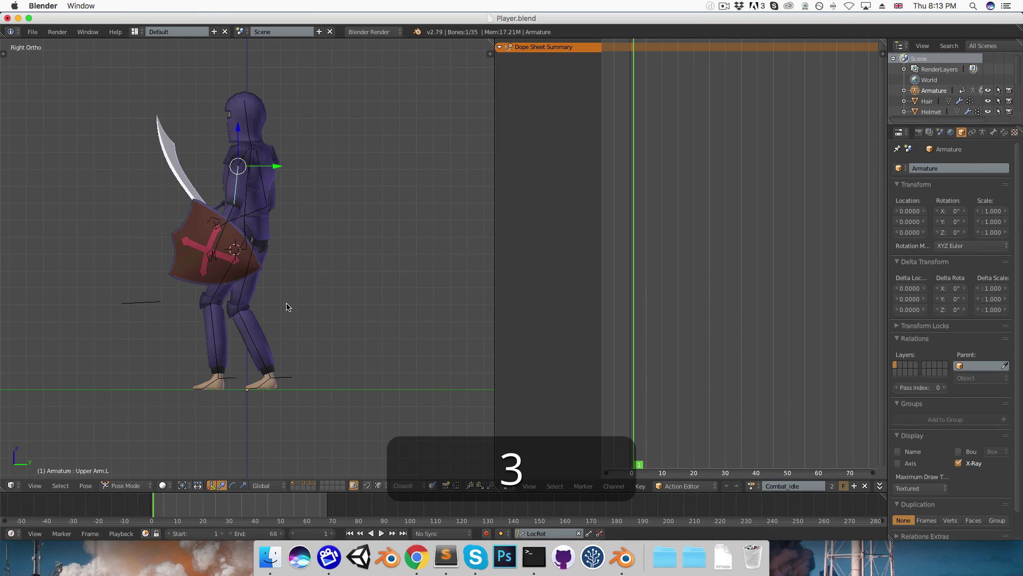
{"action": "right_click", "coordinate": [227, 212]}
{"action": "key", "text": "r"}
{"action": "key", "text": "r"}
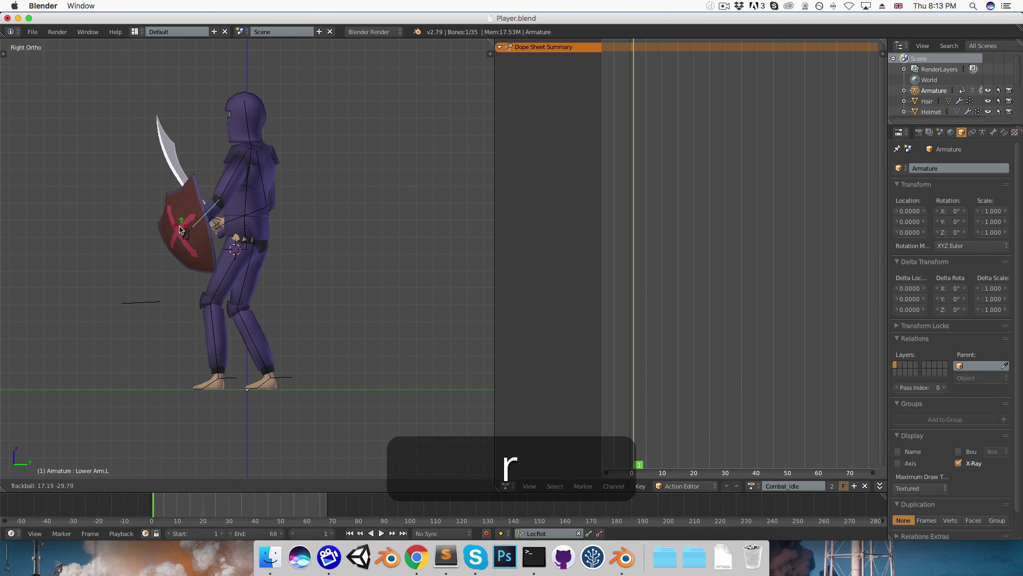
{"action": "left_click", "coordinate": [153, 235]}
{"action": "key", "text": "KP_1"}
{"action": "key", "text": "r"}
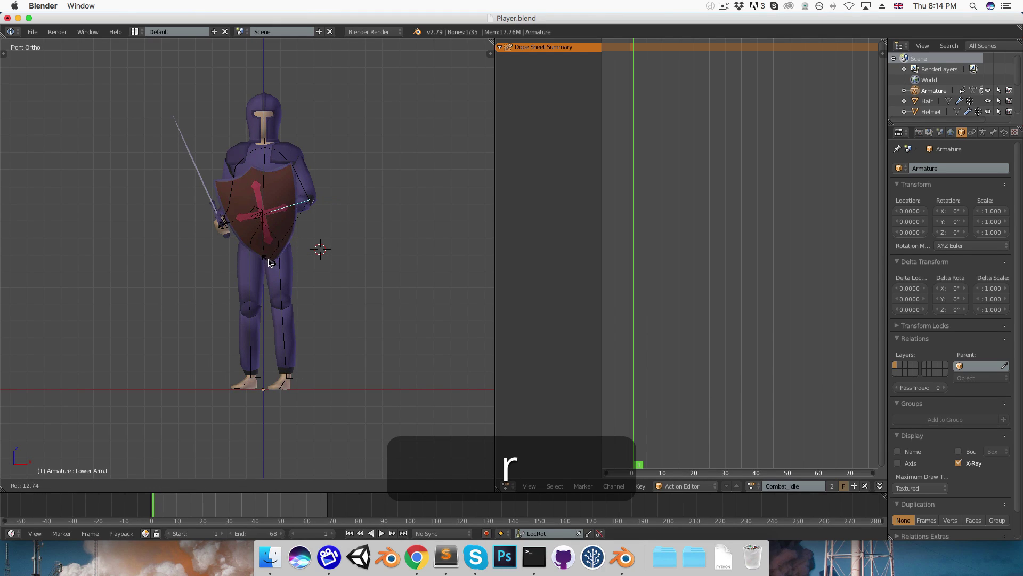
{"action": "right_click", "coordinate": [269, 261]}
Rotate the Upper Arm.L bone slightly with trackball rotation in front view to adjust the shield arm.
{"action": "right_click", "coordinate": [305, 184]}
{"action": "key", "text": "r"}
{"action": "key", "text": "r"}
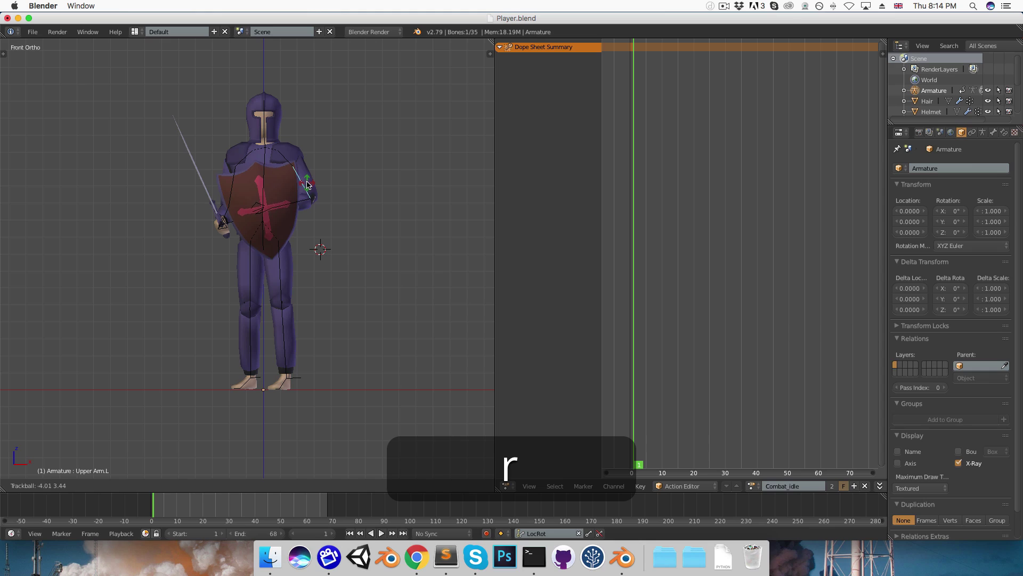
{"action": "left_click", "coordinate": [306, 184]}
Rotate the Hand.R bone about 10 degrees in front view to make the sword more upright.
{"action": "right_click", "coordinate": [299, 372]}
{"action": "scroll", "coordinate": [205, 211], "scroll_direction": "up", "scroll_amount": 3}
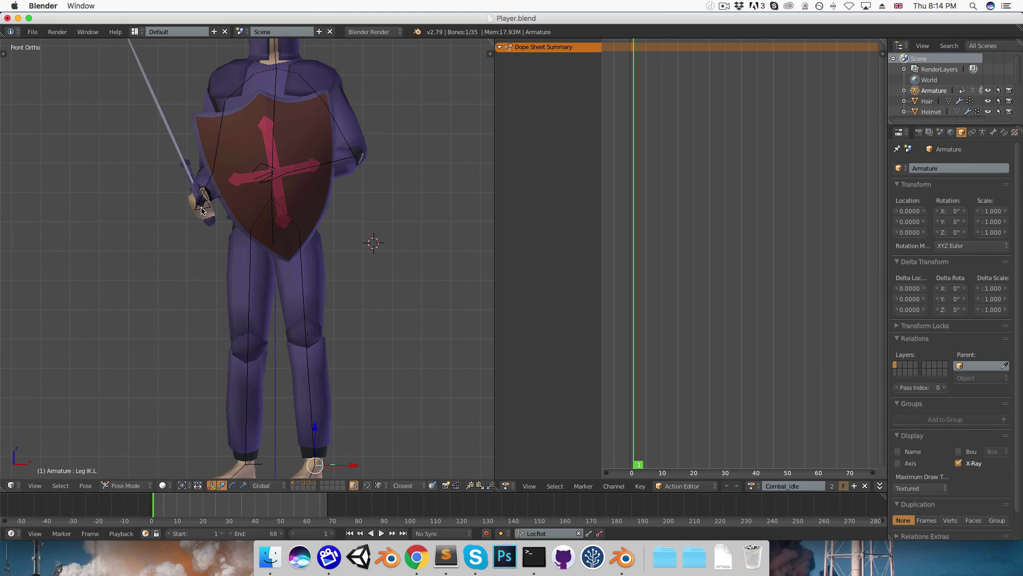
{"action": "right_click", "coordinate": [200, 208]}
{"action": "key", "text": "r"}
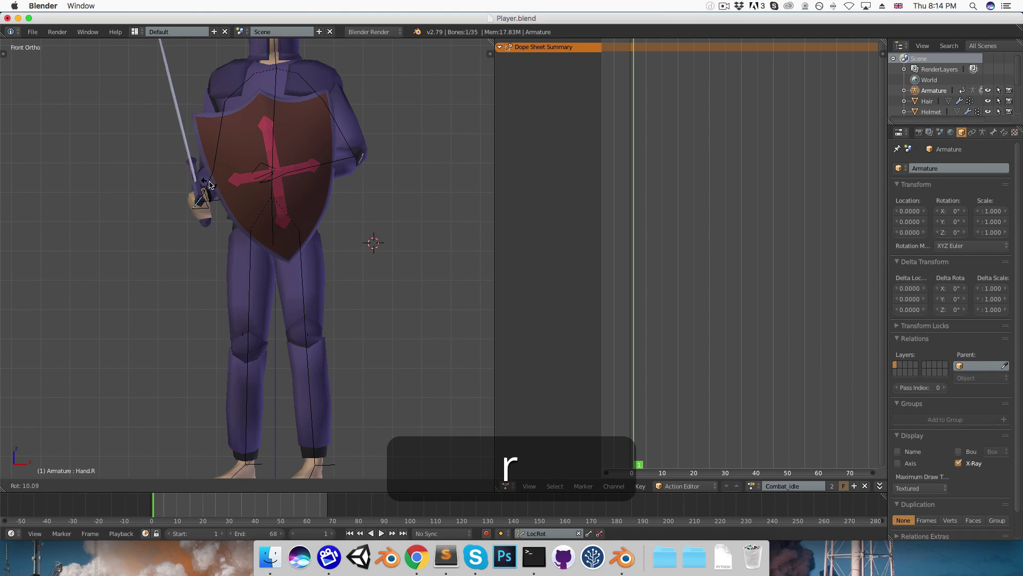
{"action": "left_click", "coordinate": [212, 186]}
Rotate the Hips bone about 3 degrees in left view to lean the body forward.
{"action": "middle_click_drag", "start_coordinate": [334, 245], "coordinate": [333, 216]}
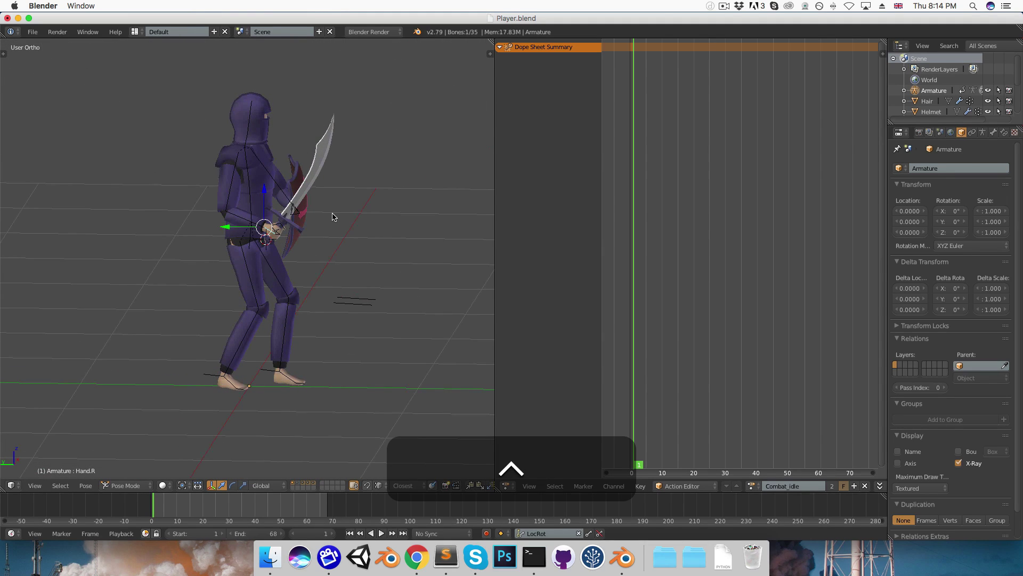
{"action": "key", "text": "ctrl+KP_3"}
{"action": "right_click", "coordinate": [250, 237]}
{"action": "key", "text": "r"}
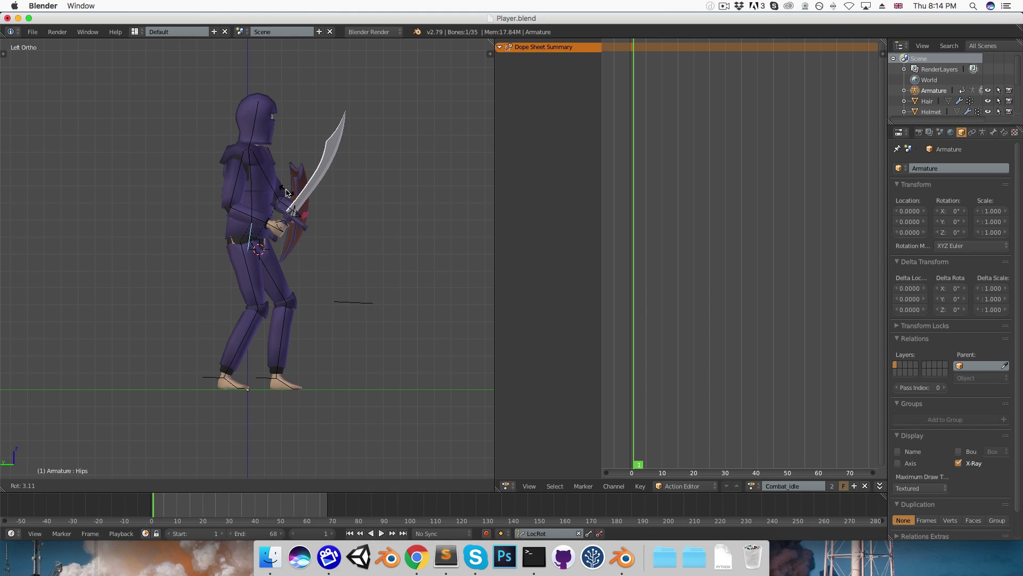
{"action": "right_click", "coordinate": [286, 192]}
Insert a LocRot keyframe for all bones at frame 1 of the Combat_idle action.
{"action": "key", "text": "a"}
{"action": "key", "text": "a"}
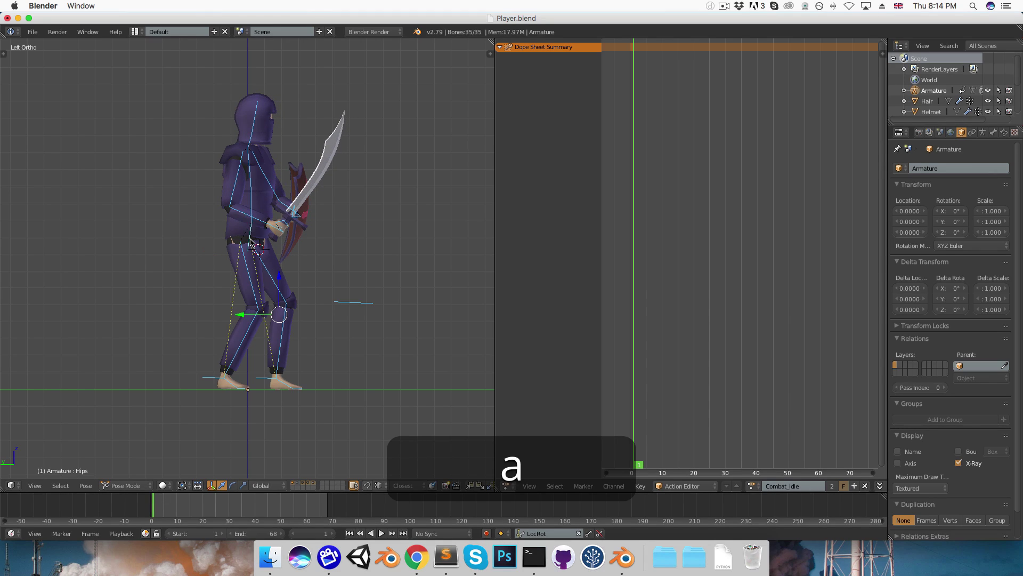
{"action": "key", "text": "i"}
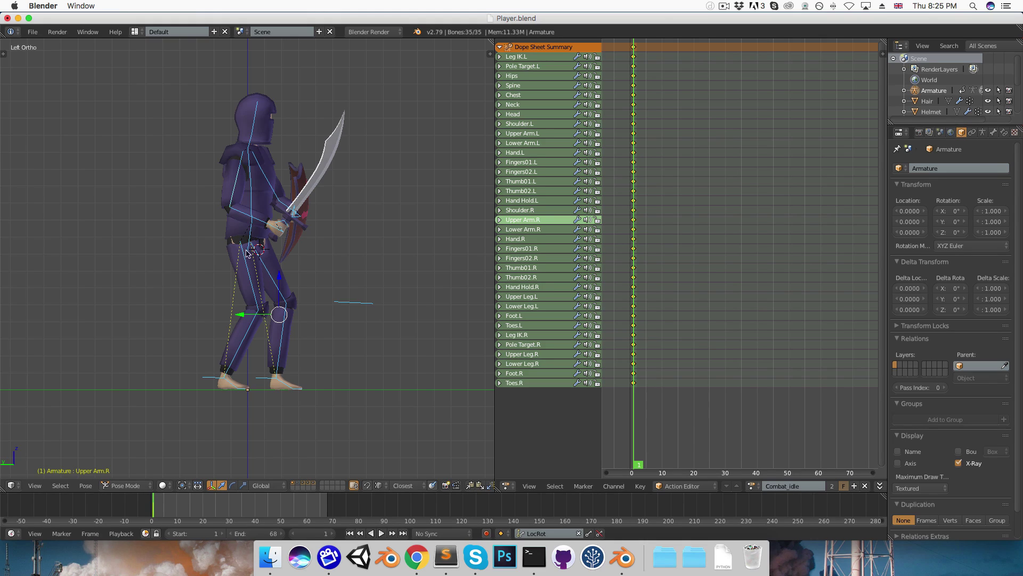
At frame 20, lower the Hips bone slightly along the global Z axis in left view.
{"action": "left_click_drag", "start_coordinate": [643, 328], "coordinate": [695, 331]}
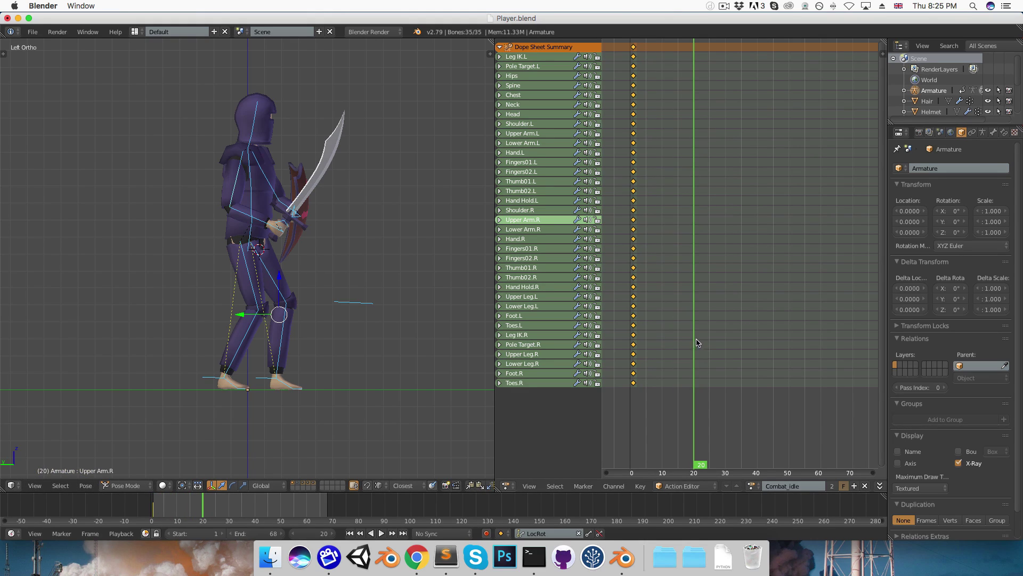
{"action": "right_click", "coordinate": [247, 244]}
{"action": "key", "text": "g"}
{"action": "key", "text": "shift+z"}
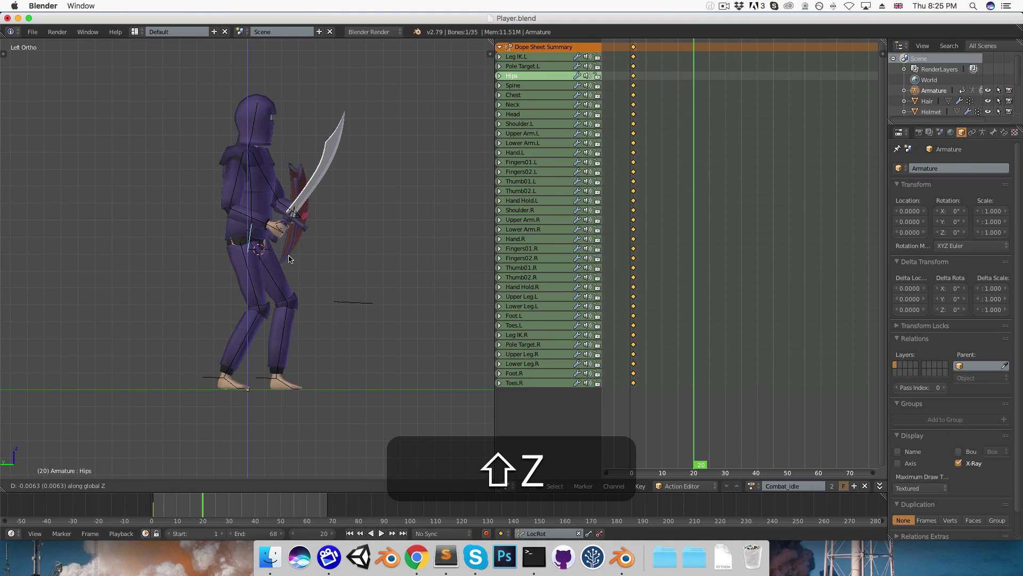
{"action": "left_click", "coordinate": [288, 285]}
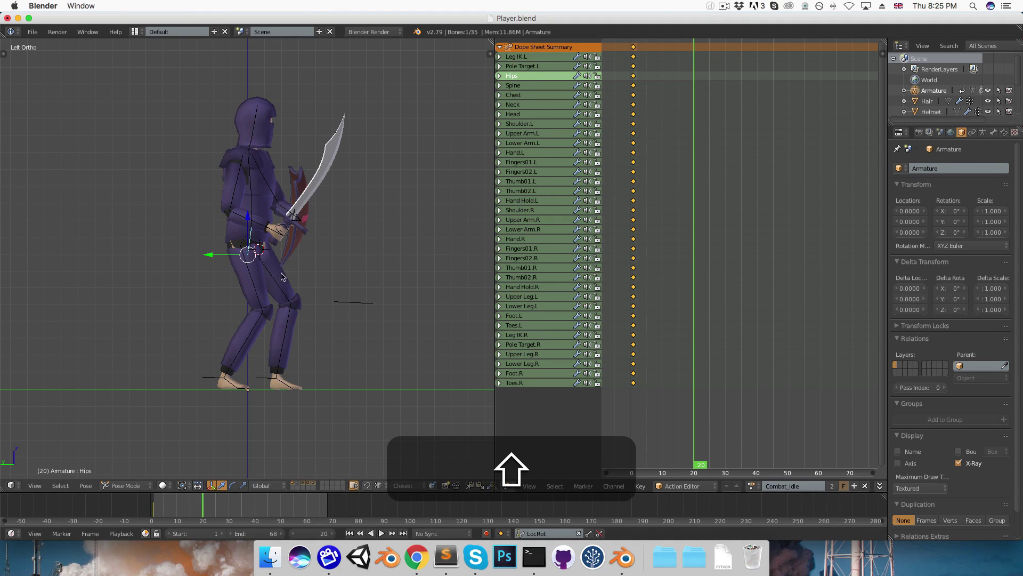
Rotate the Upper Arm.L and Lower Arm.L bones slightly in front view to shift the shield arm at frame 20.
{"action": "key", "text": "1"}
{"action": "right_click", "coordinate": [296, 184]}
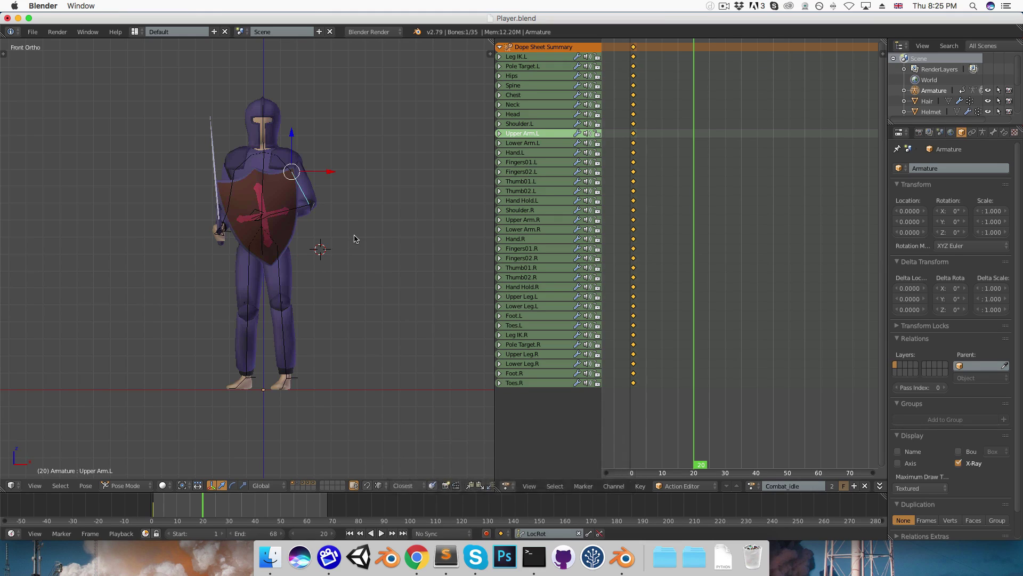
{"action": "key", "text": "r"}
{"action": "left_click", "coordinate": [354, 237]}
{"action": "right_click", "coordinate": [308, 209]}
{"action": "key", "text": "r"}
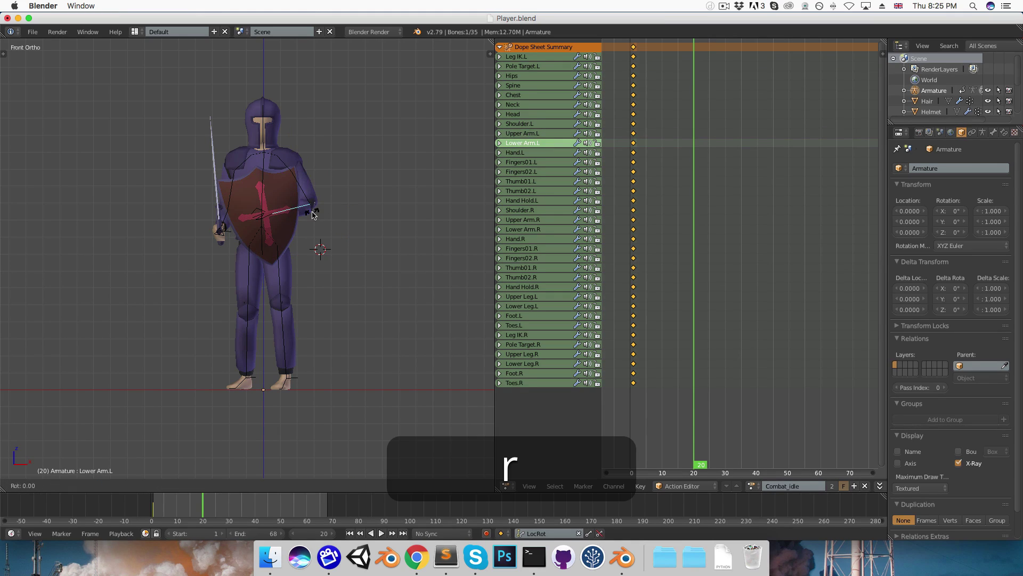
{"action": "left_click", "coordinate": [315, 214]}
Rotate the Upper Arm.R and Lower Arm.R bones slightly in front view to shift the sword arm at frame 20.
{"action": "right_click", "coordinate": [235, 192]}
{"action": "key", "text": "r"}
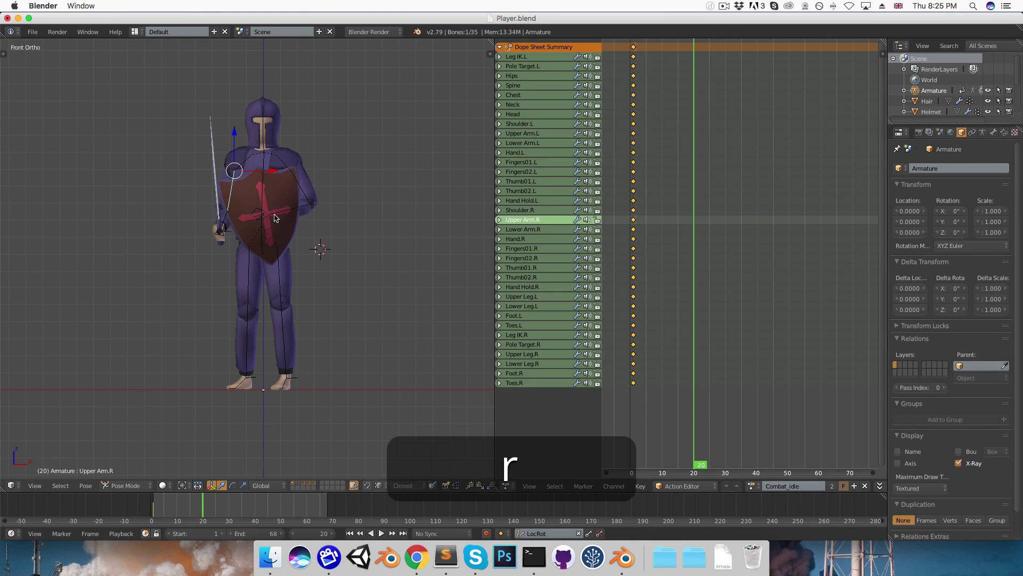
{"action": "key", "text": "shift+r"}
{"action": "left_click", "coordinate": [257, 215]}
{"action": "right_click", "coordinate": [226, 221]}
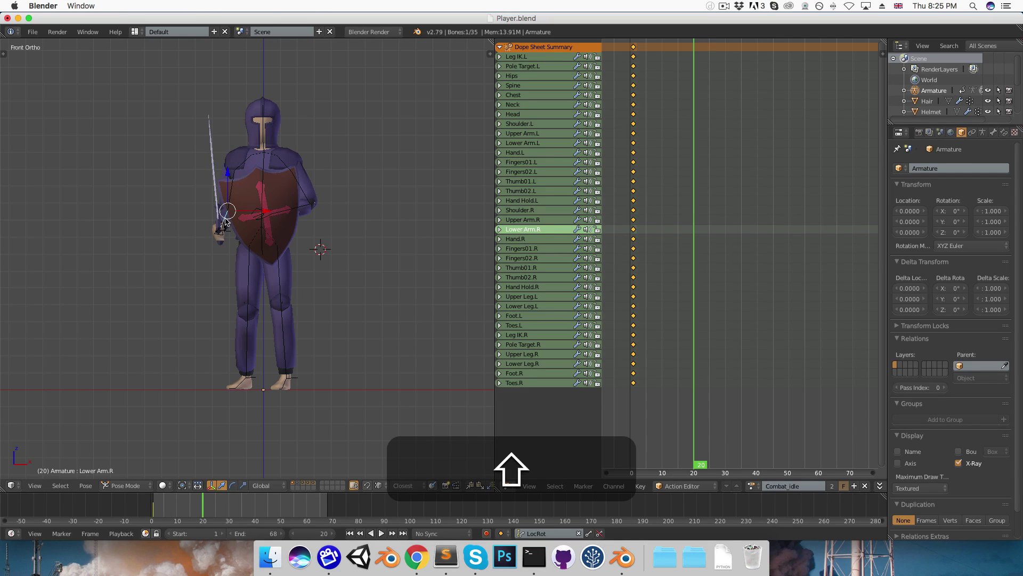
{"action": "key", "text": "shift+r"}
{"action": "left_click", "coordinate": [220, 221]}
Keyframe all bones at frame 20 and duplicate the frame 1 keyframes to about frame 39 to close the loop.
{"action": "key", "text": "a"}
{"action": "key", "text": "i"}
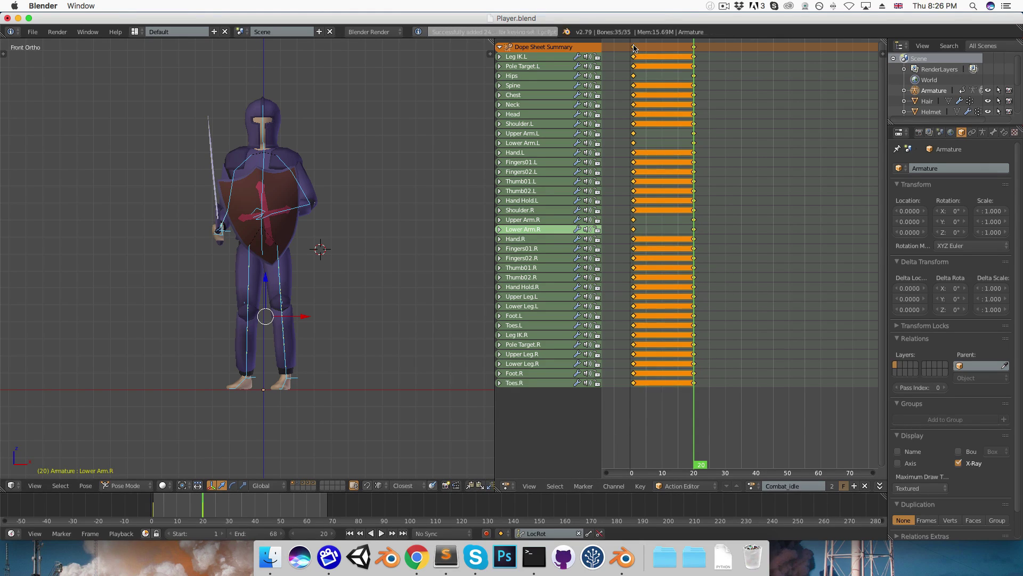
{"action": "left_click", "coordinate": [639, 64], "text": "alt"}
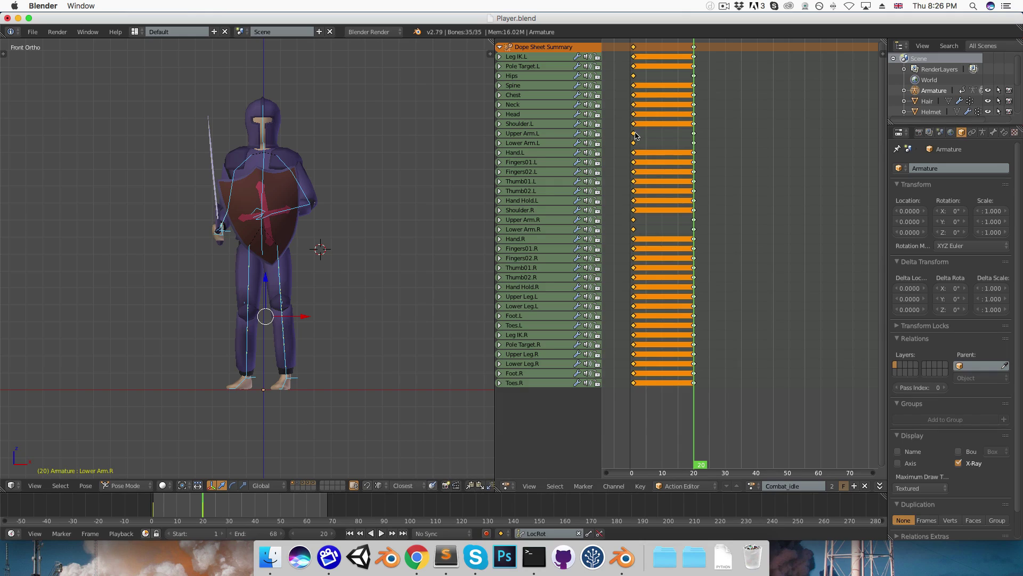
{"action": "key", "text": "shift+d"}
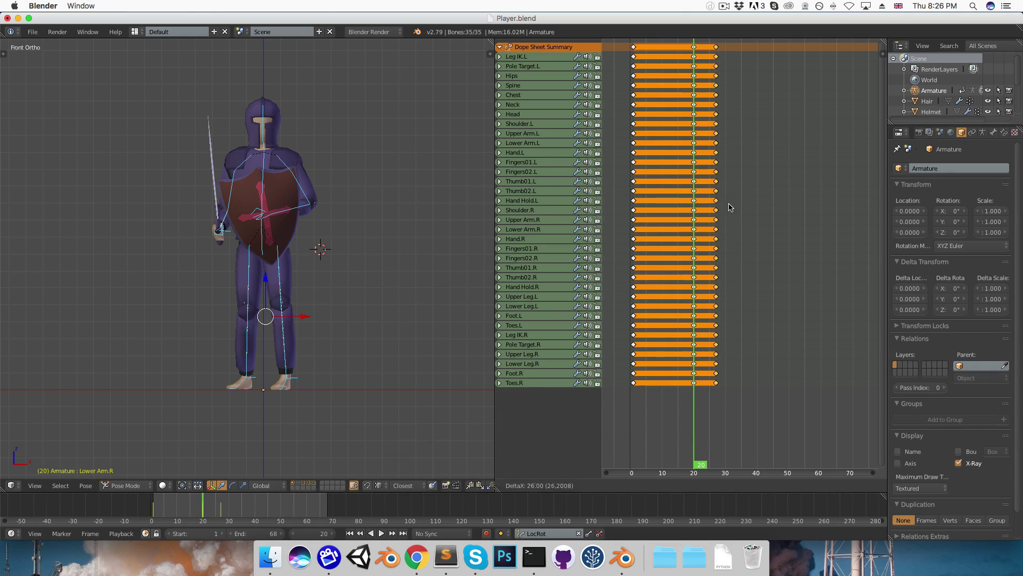
{"action": "left_click", "coordinate": [758, 223]}
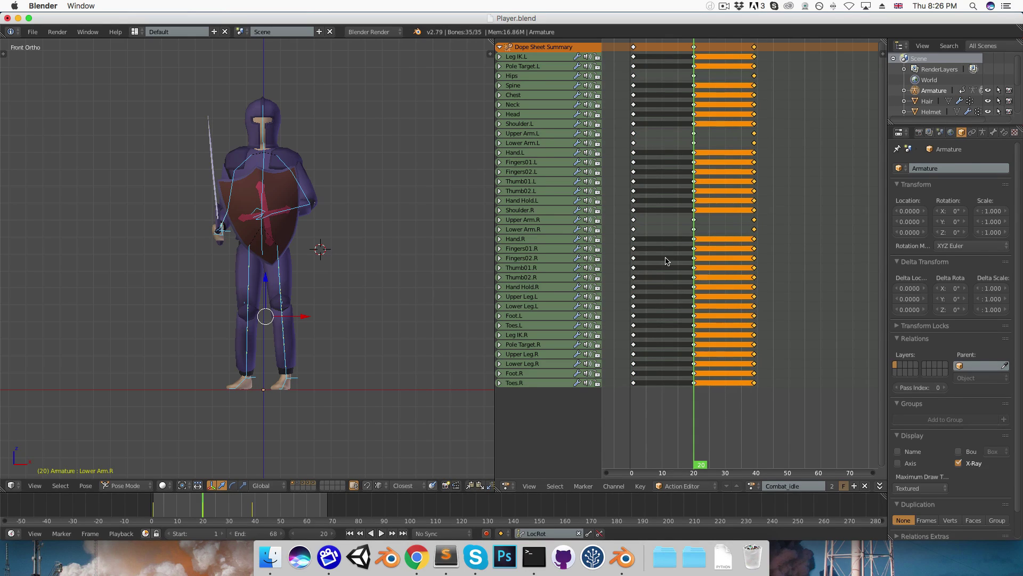
Set the animation's end frame to 38 and play back the Combat_idle loop.
{"action": "left_click", "coordinate": [247, 532]}
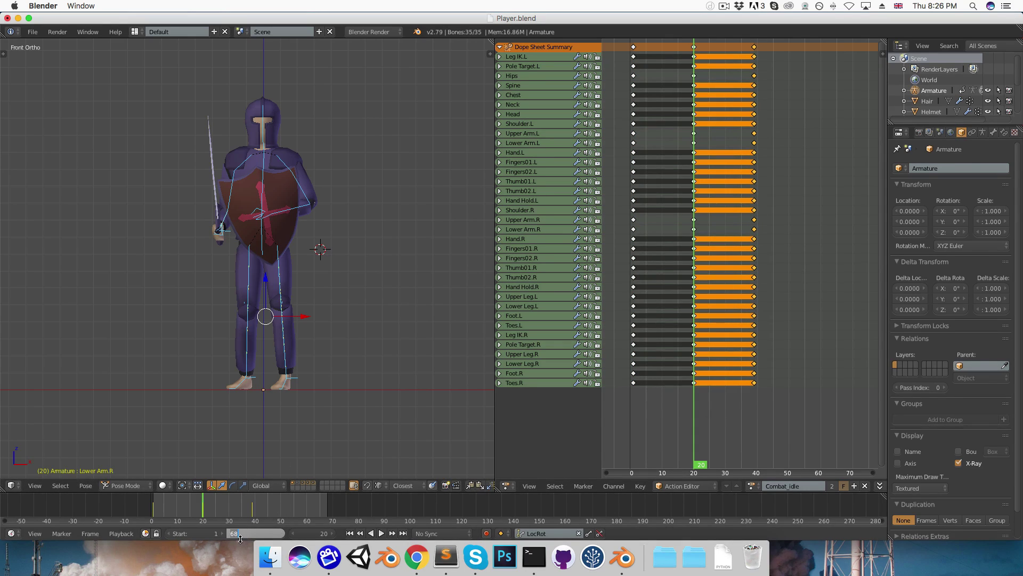
{"action": "type", "text": "38"}
{"action": "key", "text": "Return"}
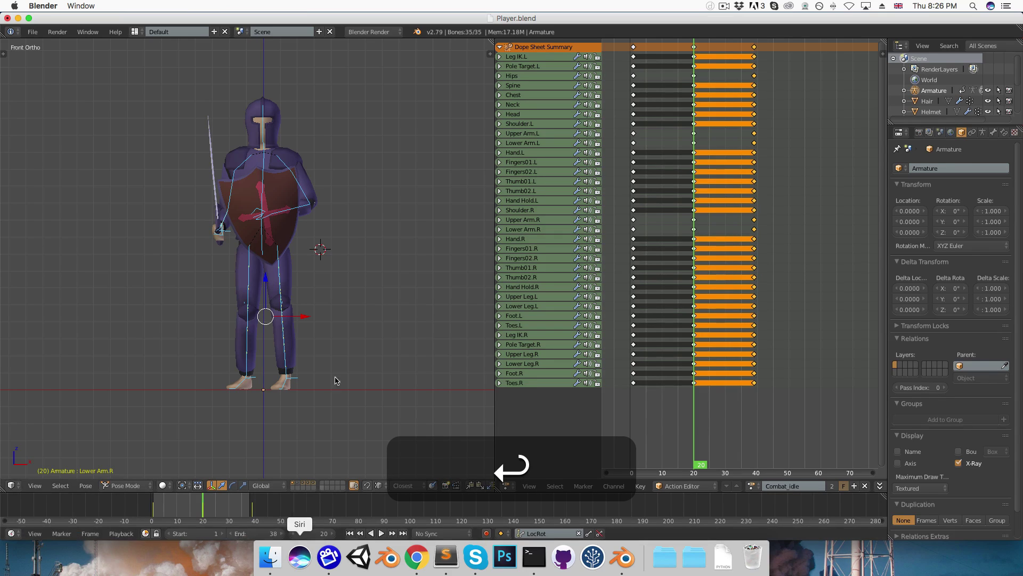
{"action": "key", "text": "alt+a"}
{"action": "middle_click_drag", "start_coordinate": [336, 346], "coordinate": [332, 324]}
{"action": "key", "text": "KP_1"}
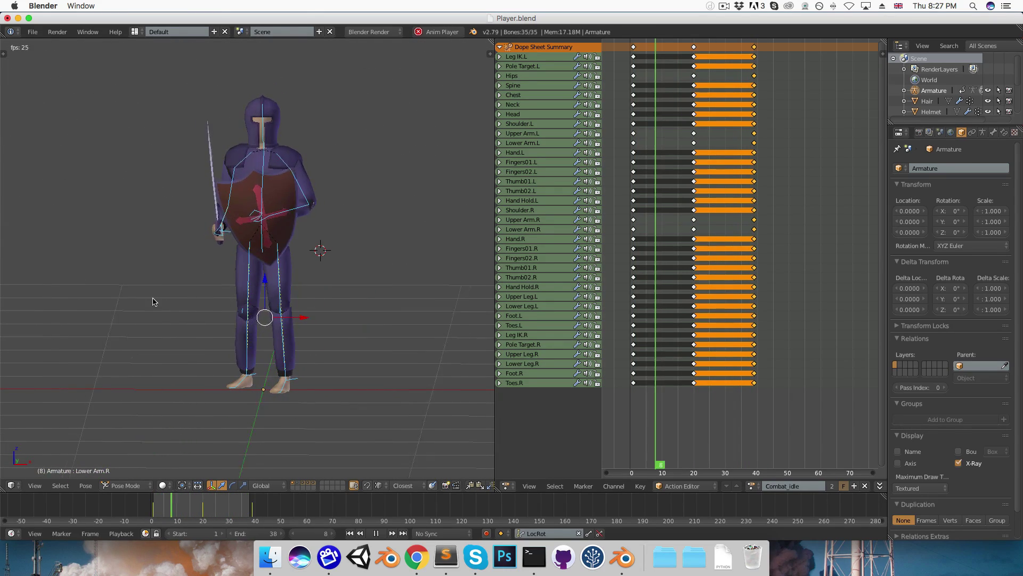
{"action": "key", "text": "alt+a"}
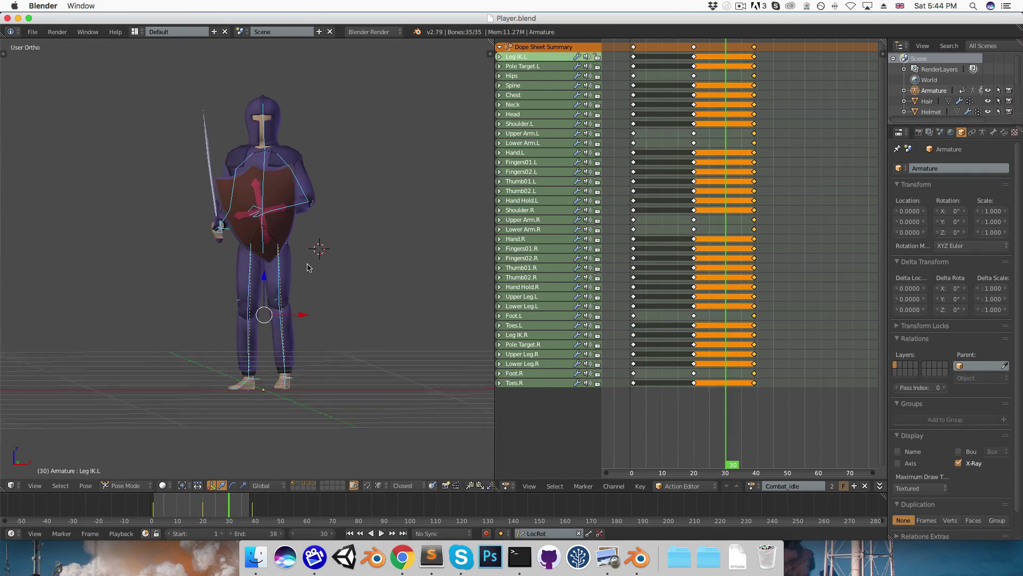
Create a new action named Sword_atk01 and enable its fake user.
{"action": "middle_click_drag", "start_coordinate": [336, 288], "coordinate": [377, 298]}
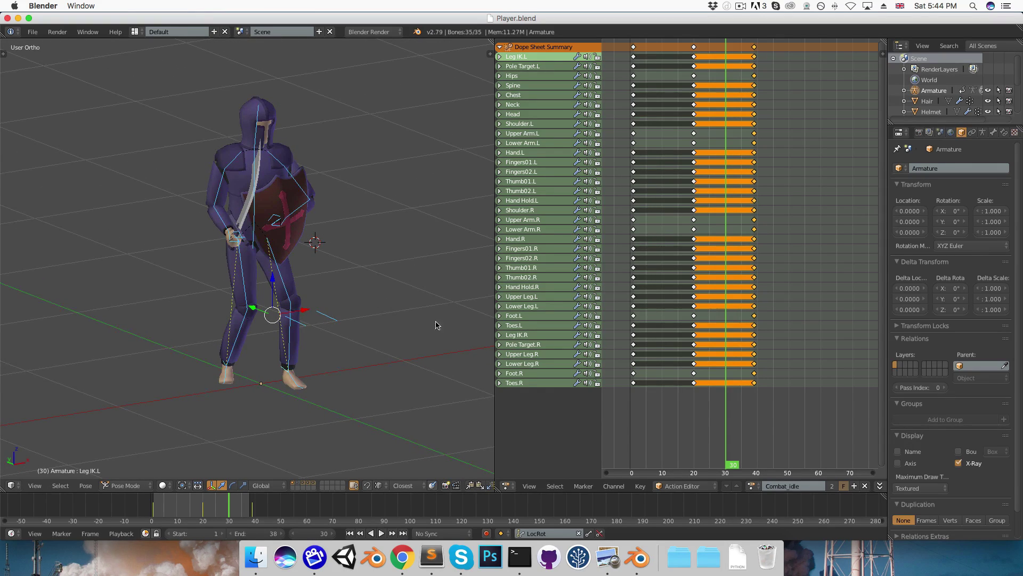
{"action": "left_click", "coordinate": [765, 486]}
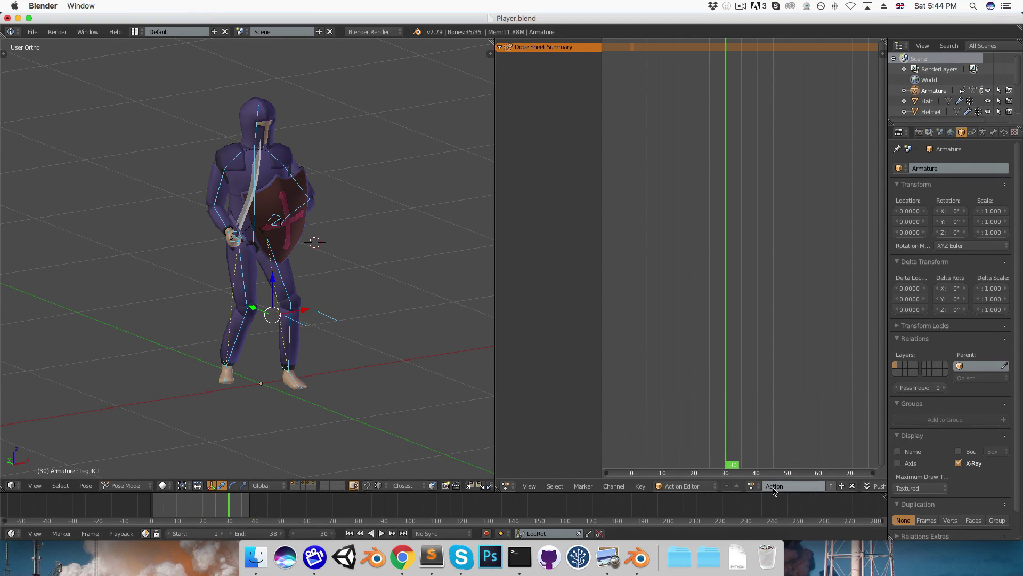
{"action": "left_click", "coordinate": [784, 486]}
{"action": "type", "text": "Sw"}
{"action": "key", "text": "BackSpace"}
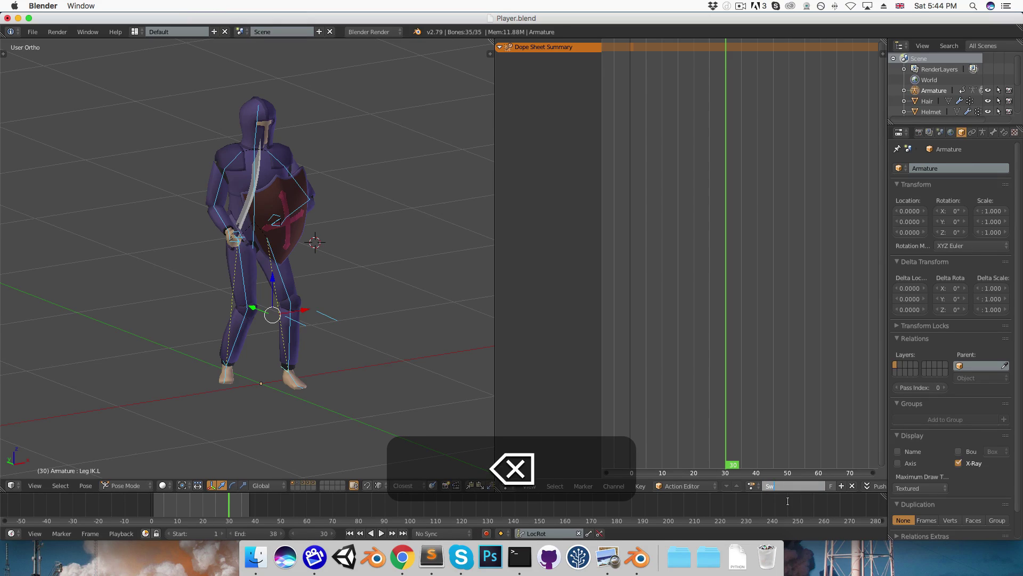
{"action": "type", "text": "ord_atk01"}
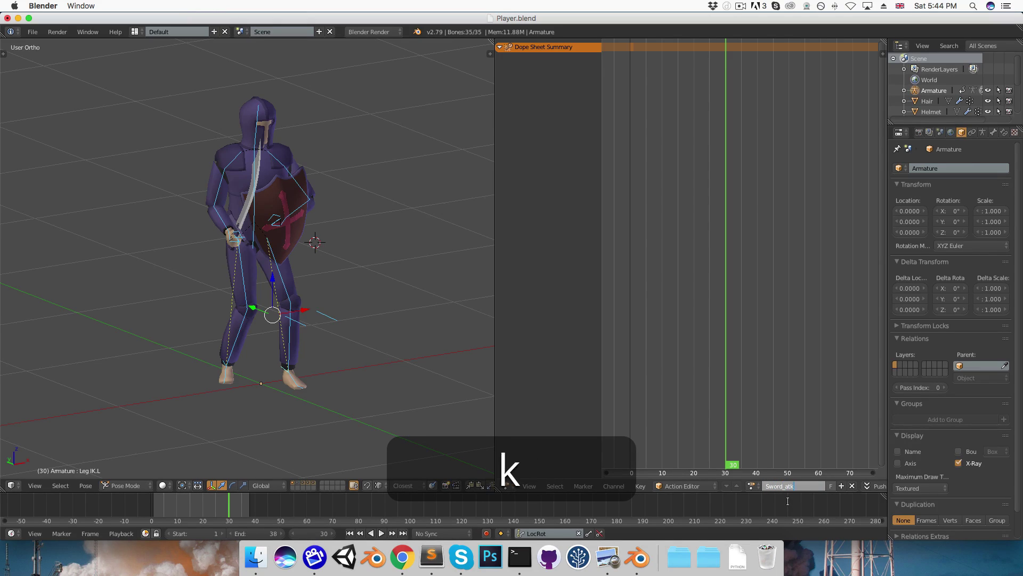
{"action": "key", "text": "Return"}
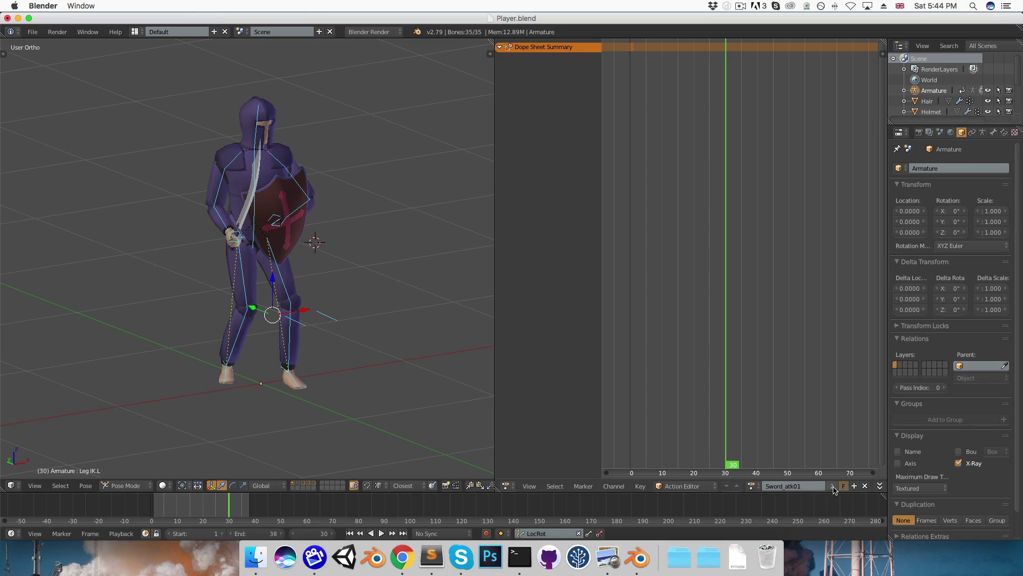
Keyframe all bones at frame 1 of the Sword_atk01 action and advance to frame 9.
{"action": "key", "text": "shift+Left"}
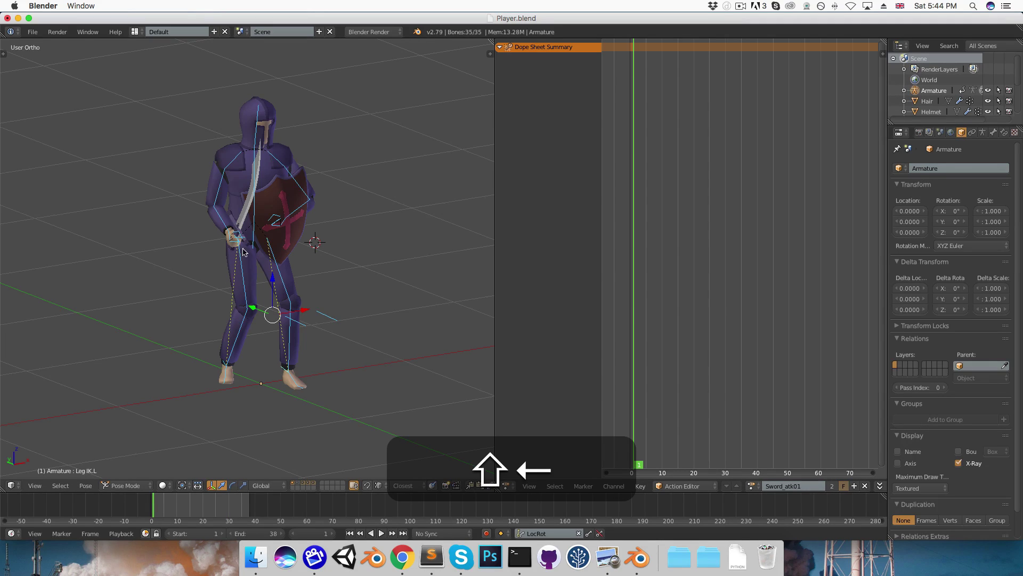
{"action": "key", "text": "i"}
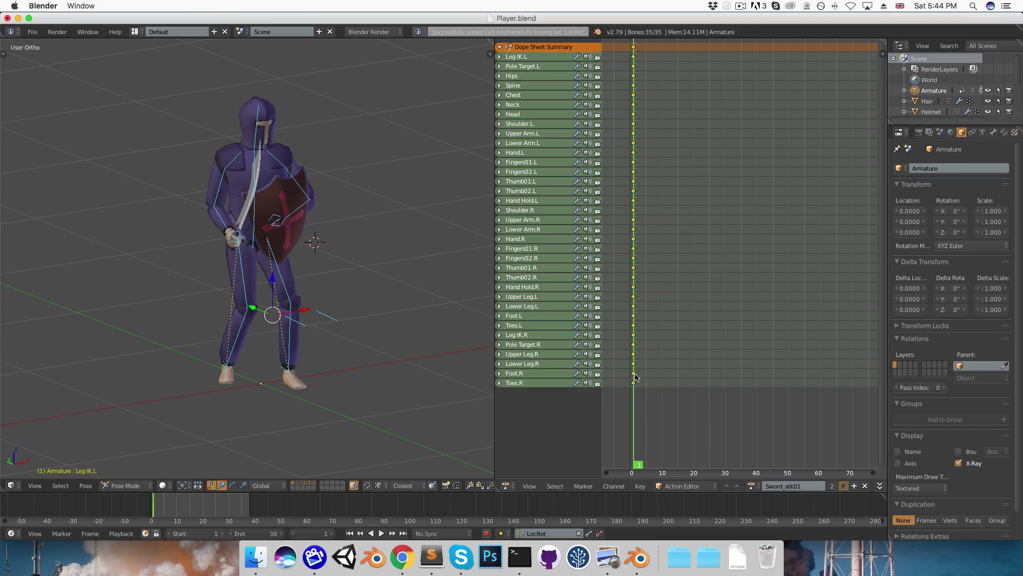
{"action": "key", "text": "alt+a"}
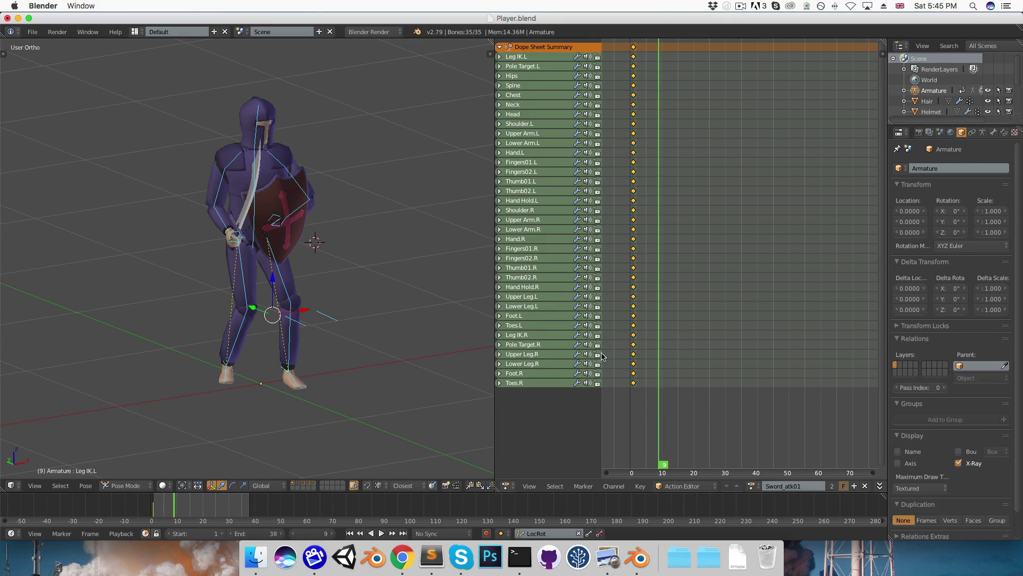
Sketch Grease Pencil arrows in front view marking the sword arm swing and leg motion, and undo them.
{"action": "key", "text": "1"}
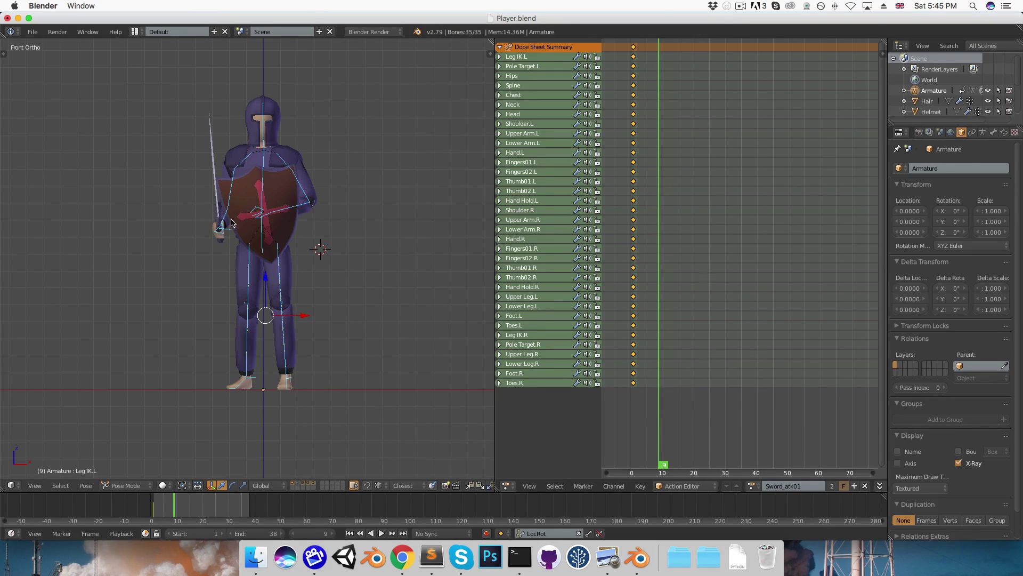
{"action": "mouse_move", "coordinate": [222, 230]}
{"action": "left_mouse_down"}
{"action": "mouse_move", "coordinate": [200, 210]}
{"action": "mouse_move", "coordinate": [187, 129]}
{"action": "left_mouse_up"}
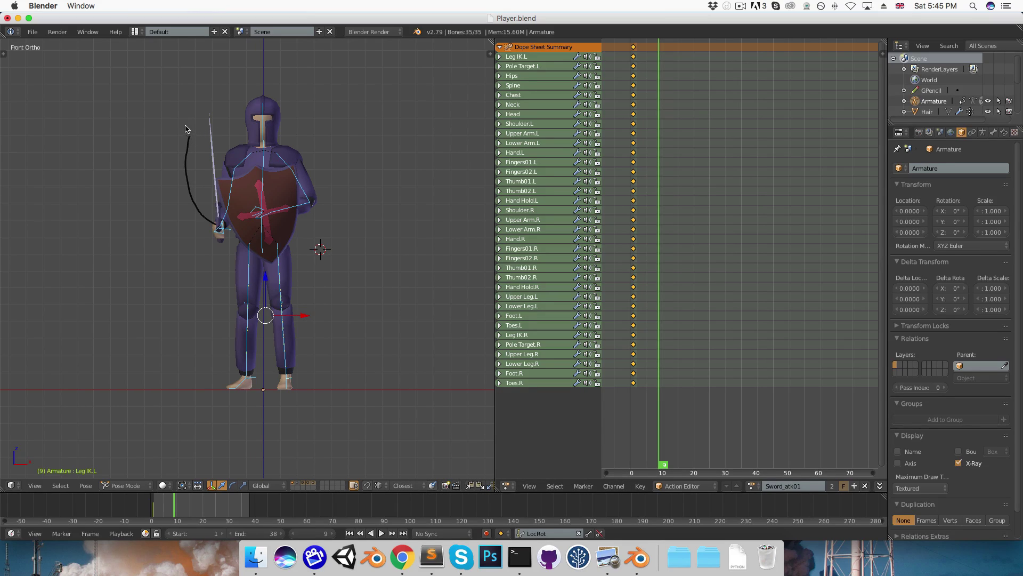
{"action": "key", "text": "d"}
{"action": "mouse_move", "coordinate": [206, 128]}
{"action": "left_mouse_down"}
{"action": "mouse_move", "coordinate": [189, 187]}
{"action": "mouse_move", "coordinate": [203, 269]}
{"action": "left_mouse_up"}
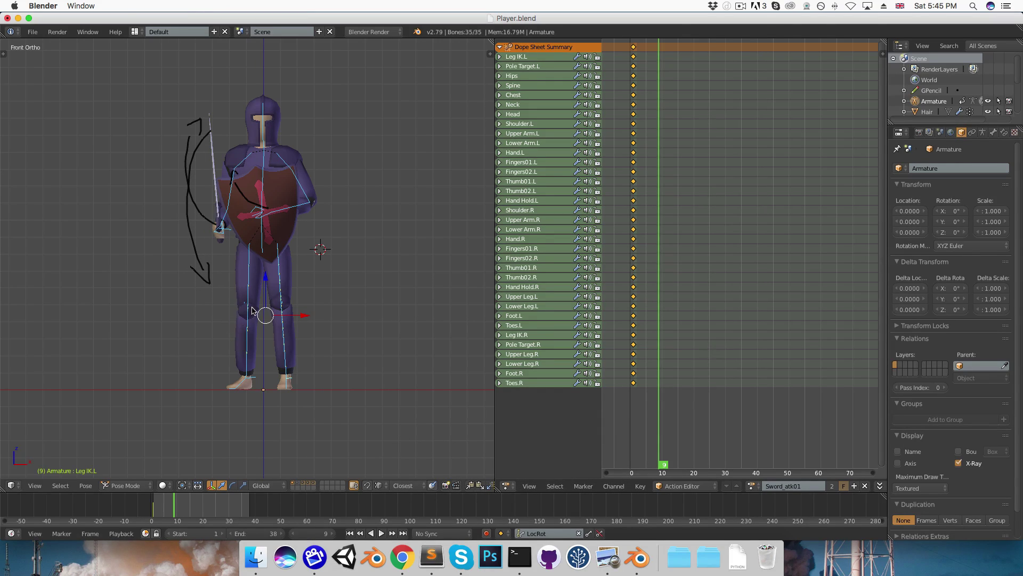
{"action": "key", "text": "d"}
{"action": "left_click_drag", "start_coordinate": [206, 375], "coordinate": [213, 372]}
{"action": "key", "text": "d"}
{"action": "left_click_drag", "start_coordinate": [341, 273], "coordinate": [335, 292]}
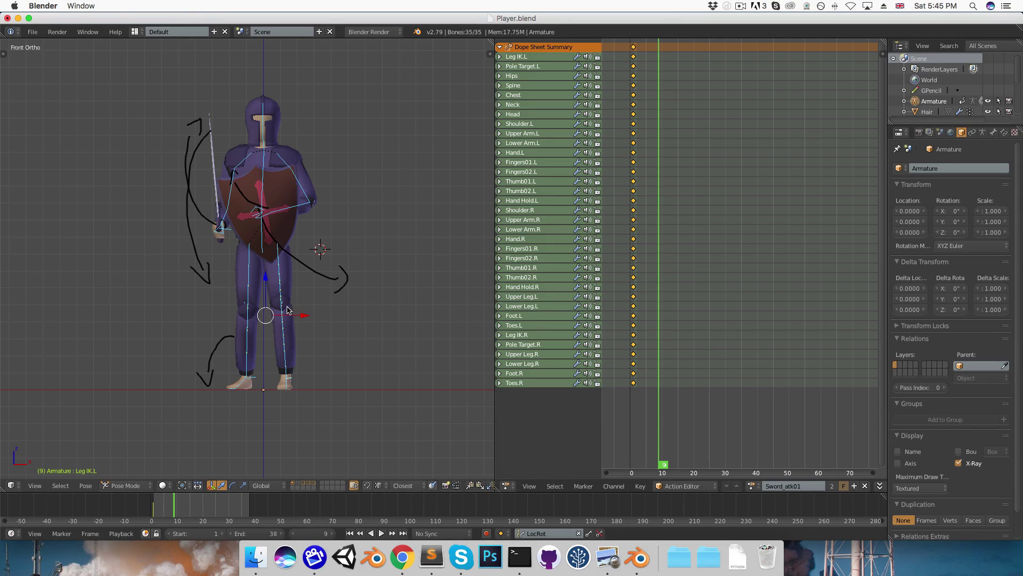
{"action": "key", "text": "ctrl+z"}
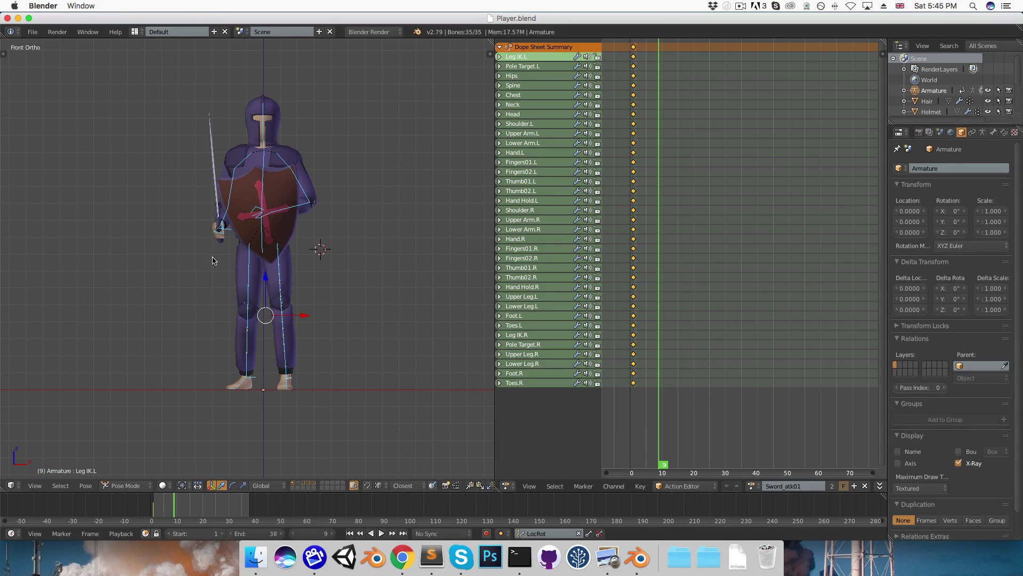
Rotate Upper Arm.R outward to nearly horizontal and bend Lower Arm.R upward to raise the sword.
{"action": "right_click", "coordinate": [235, 176]}
{"action": "key", "text": "r"}
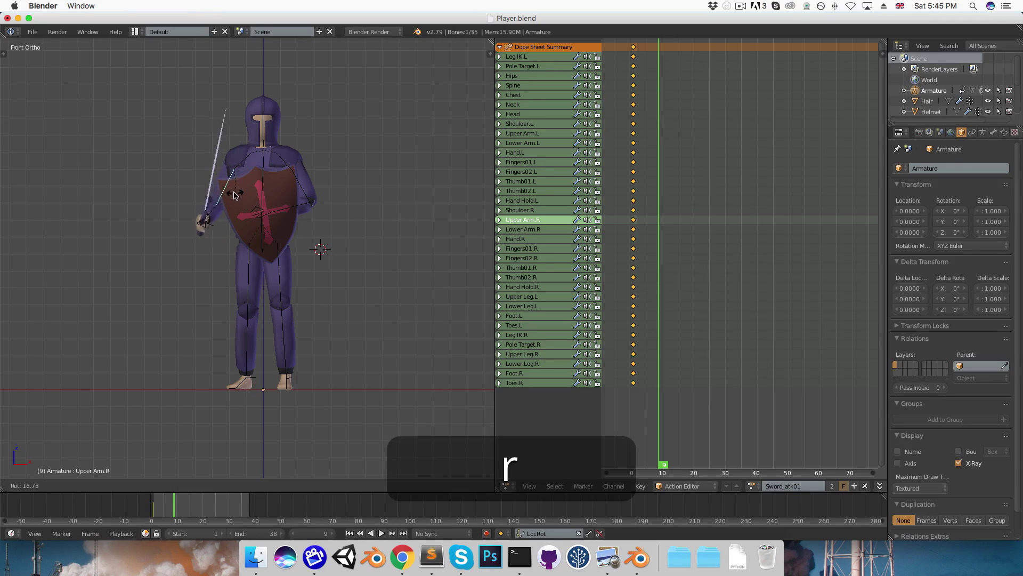
{"action": "left_click", "coordinate": [181, 177]}
{"action": "right_click", "coordinate": [186, 177]}
{"action": "key", "text": "r"}
{"action": "key", "text": "r"}
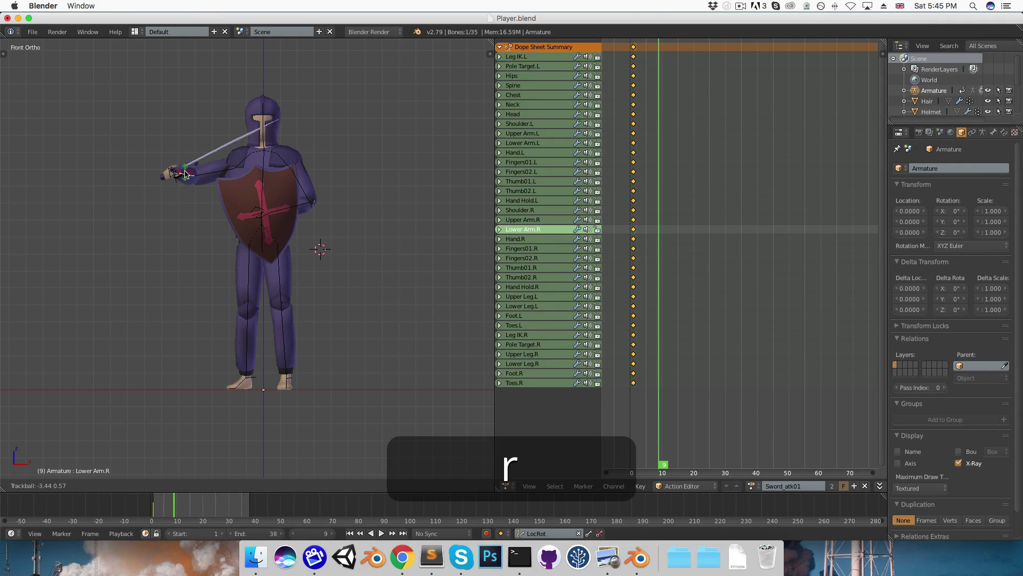
{"action": "key", "text": "r"}
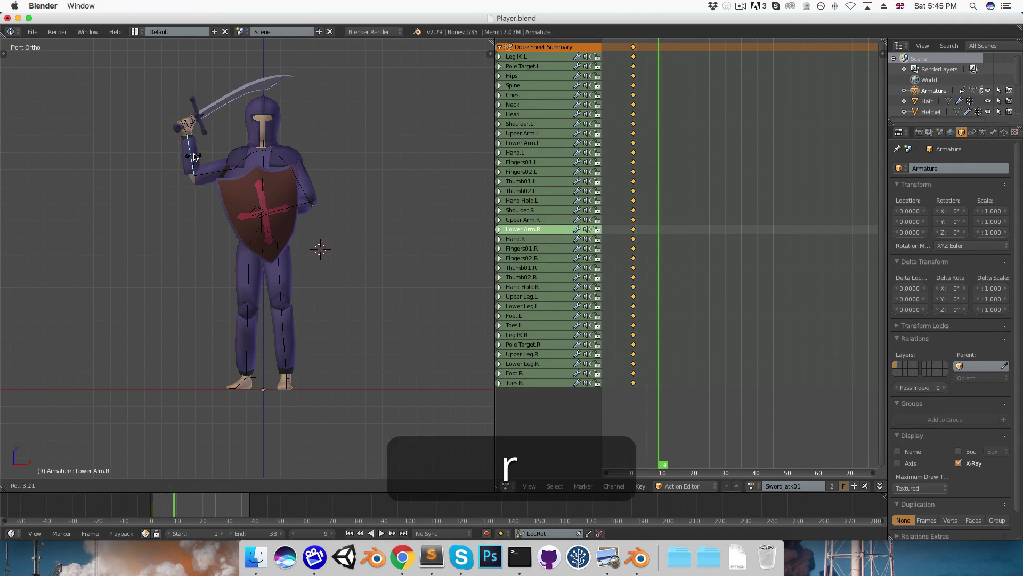
{"action": "left_click", "coordinate": [212, 155]}
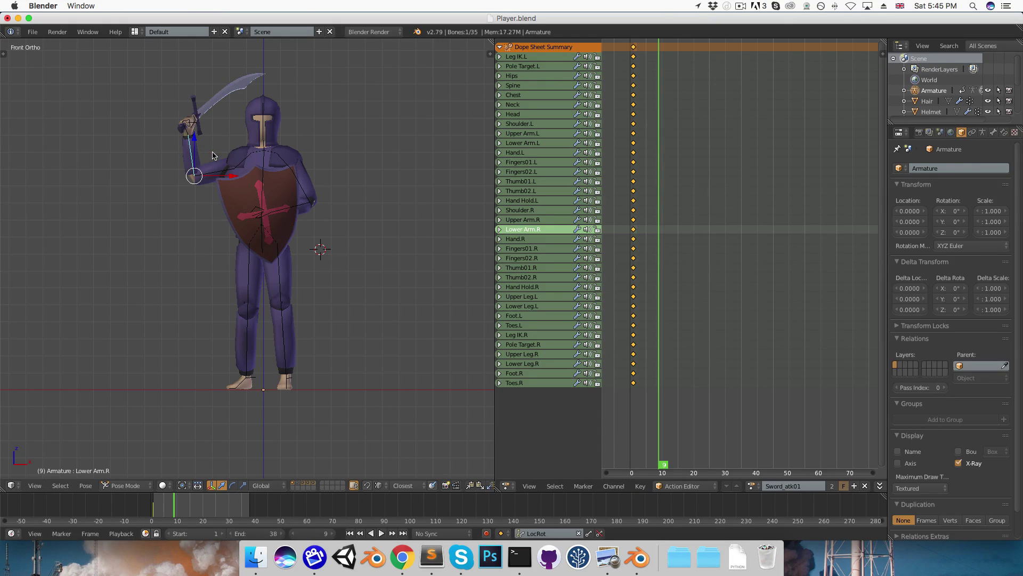
Rotate Hand.R to tilt the sword back and adjust the rotation of Lower Arm.R toward the head.
{"action": "right_click", "coordinate": [187, 134]}
{"action": "key", "text": "r"}
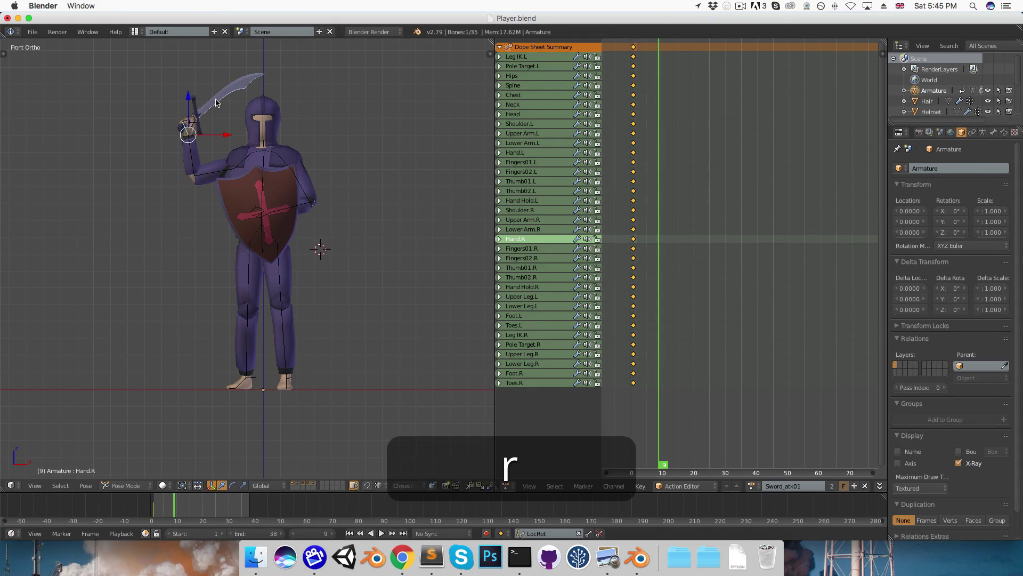
{"action": "left_click", "coordinate": [194, 146]}
{"action": "right_click", "coordinate": [193, 152]}
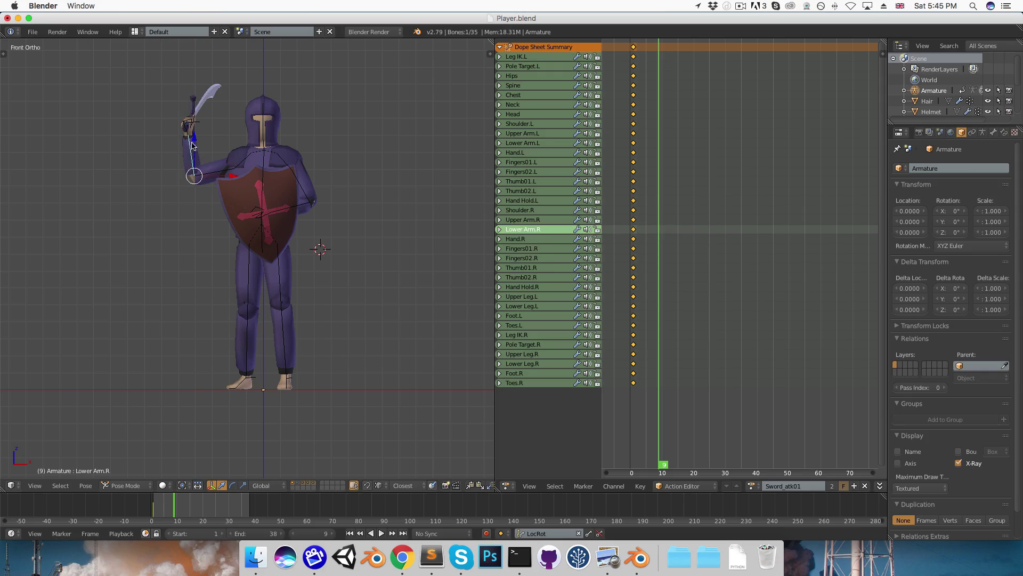
{"action": "key", "text": "r"}
{"action": "left_click", "coordinate": [221, 154]}
Fine-tune the raised sword arm by slightly rotating Upper Arm.R and Shoulder.R in front view.
{"action": "right_click", "coordinate": [216, 176]}
{"action": "key", "text": "r"}
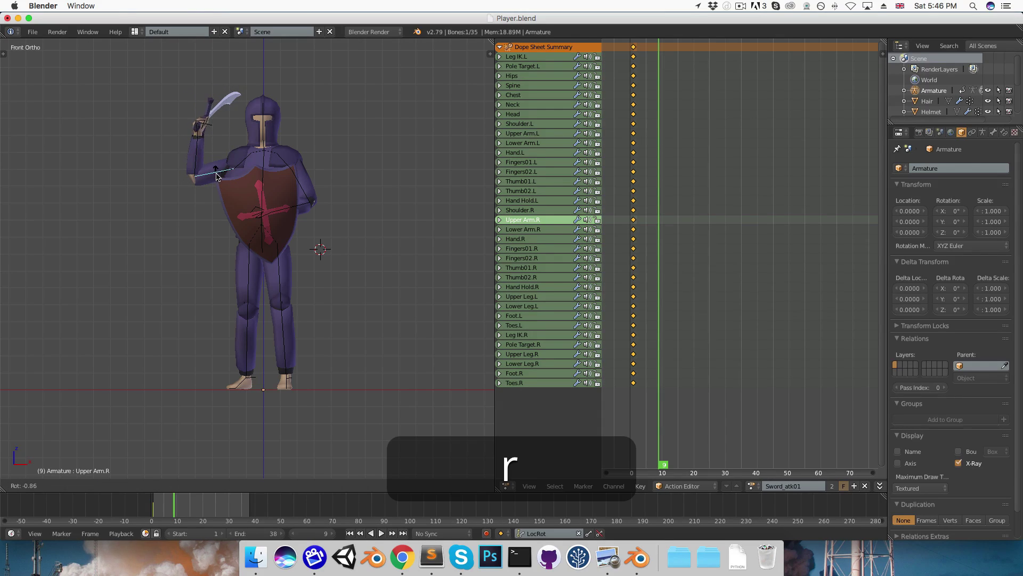
{"action": "left_click", "coordinate": [235, 162]}
{"action": "right_click", "coordinate": [239, 165]}
{"action": "key", "text": "r"}
{"action": "key", "text": "r"}
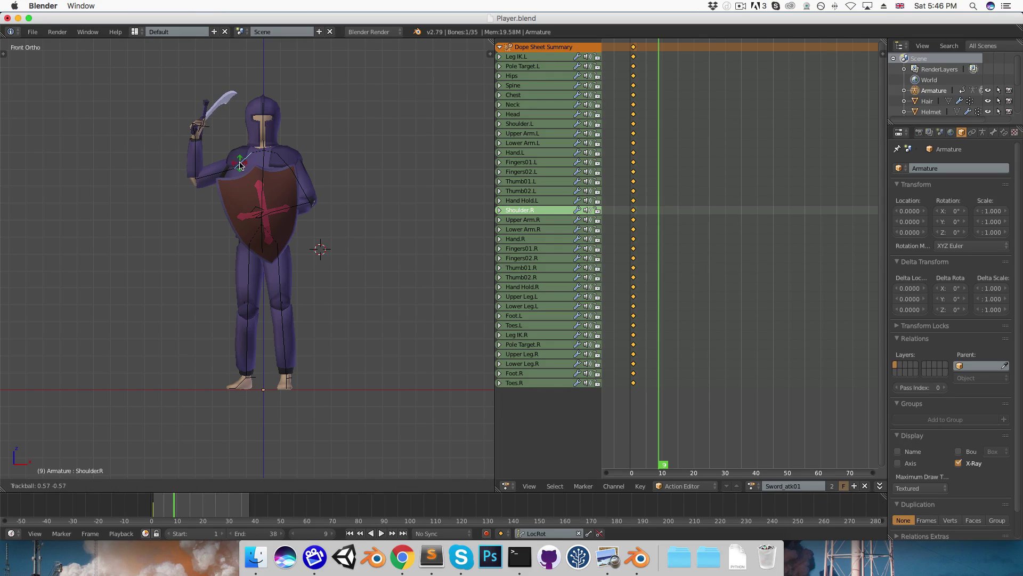
{"action": "left_click", "coordinate": [239, 164]}
Rotate the Hips bone about the global Z axis to twist the body toward the sword arm.
{"action": "middle_click_drag", "start_coordinate": [240, 164], "coordinate": [223, 241]}
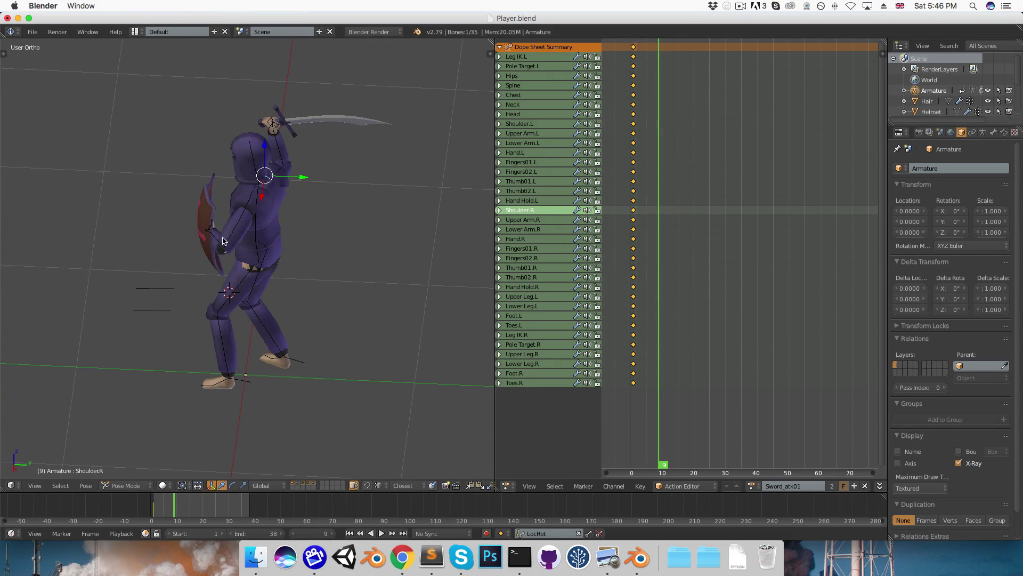
{"action": "right_click", "coordinate": [256, 254]}
{"action": "key", "text": "r"}
{"action": "key", "text": "z"}
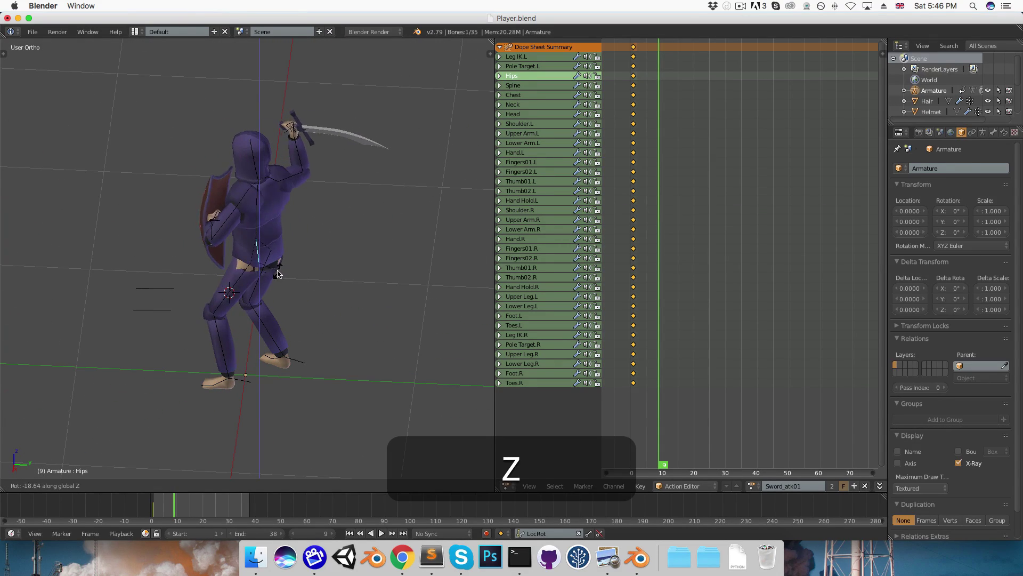
{"action": "left_click", "coordinate": [280, 272]}
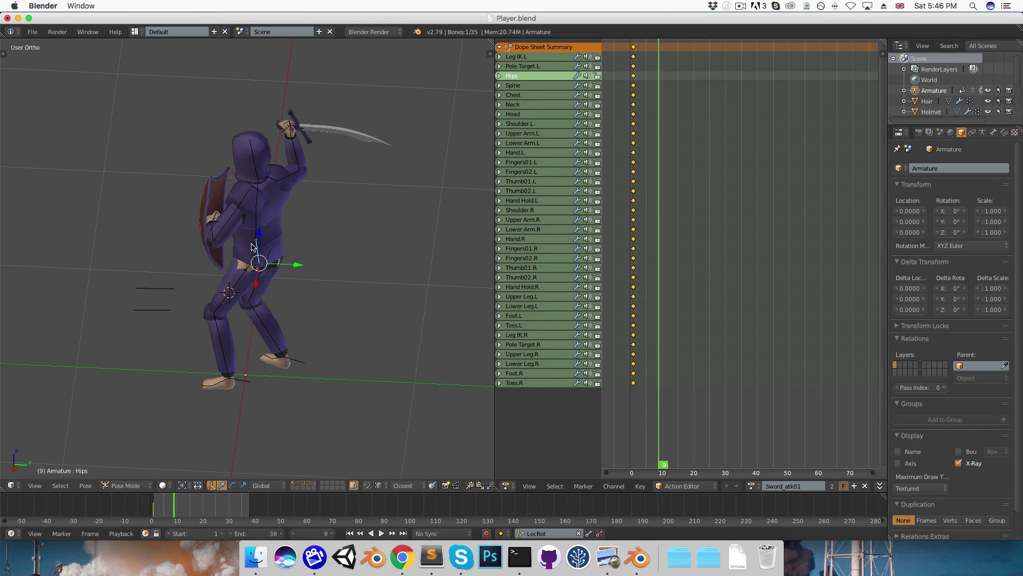
Rotate the Spine and Chest bones a few degrees about global Z to add to the wind-up twist.
{"action": "right_click", "coordinate": [258, 232]}
{"action": "key", "text": "r"}
{"action": "key", "text": "z"}
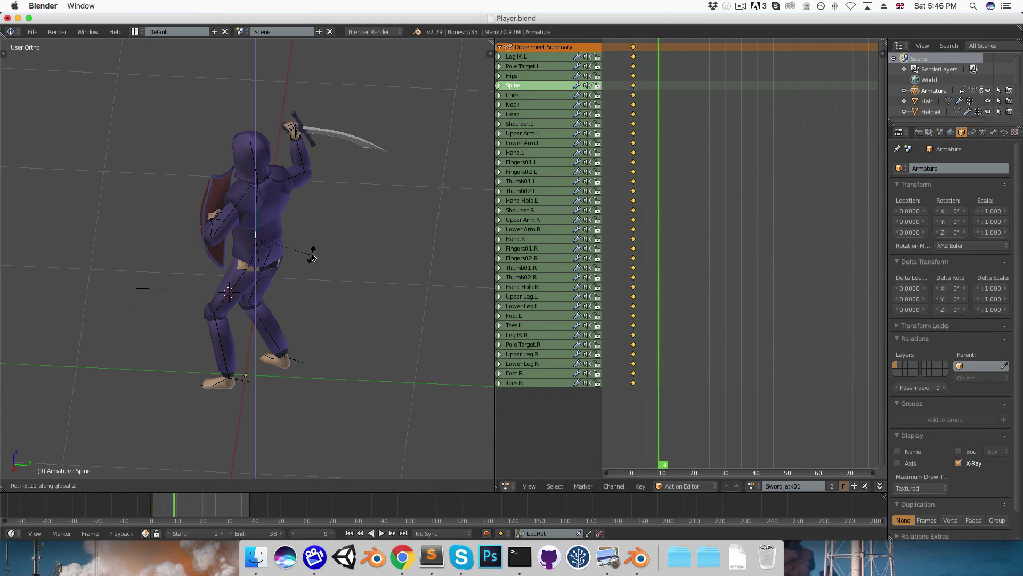
{"action": "left_click", "coordinate": [312, 257]}
{"action": "right_click", "coordinate": [257, 202]}
{"action": "key", "text": "r"}
{"action": "key", "text": "z"}
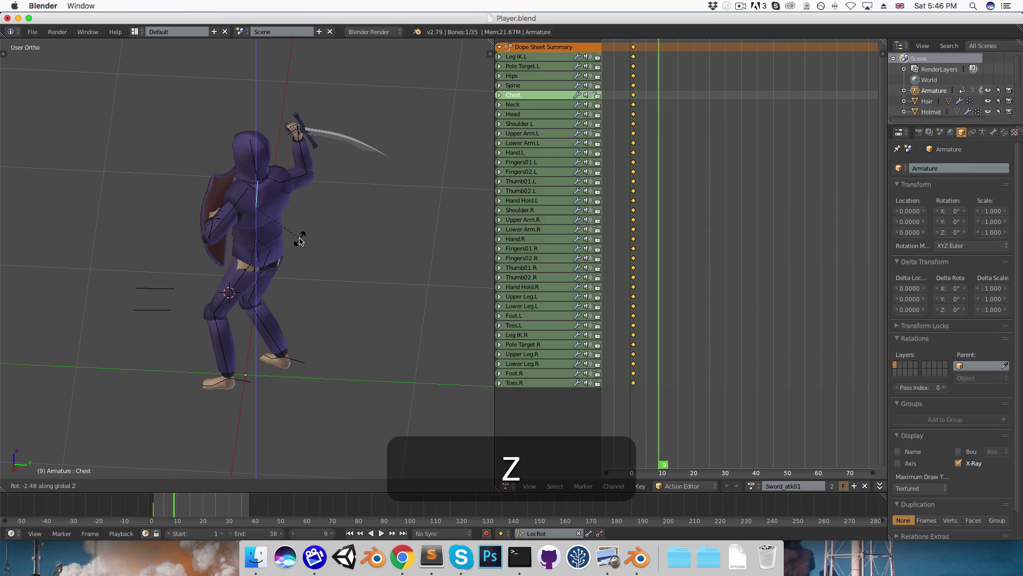
{"action": "left_click", "coordinate": [298, 241]}
Rotate the Head bone freely in front view so the face looks forward again.
{"action": "key", "text": "KP_1"}
{"action": "right_click", "coordinate": [267, 140]}
{"action": "key", "text": "r"}
{"action": "key", "text": "r"}
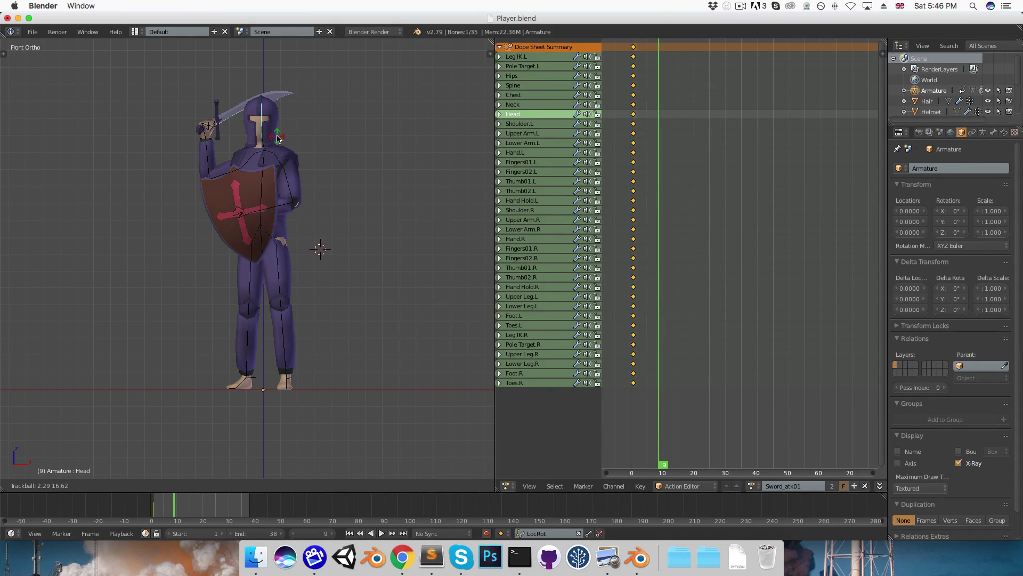
{"action": "left_click", "coordinate": [276, 137]}
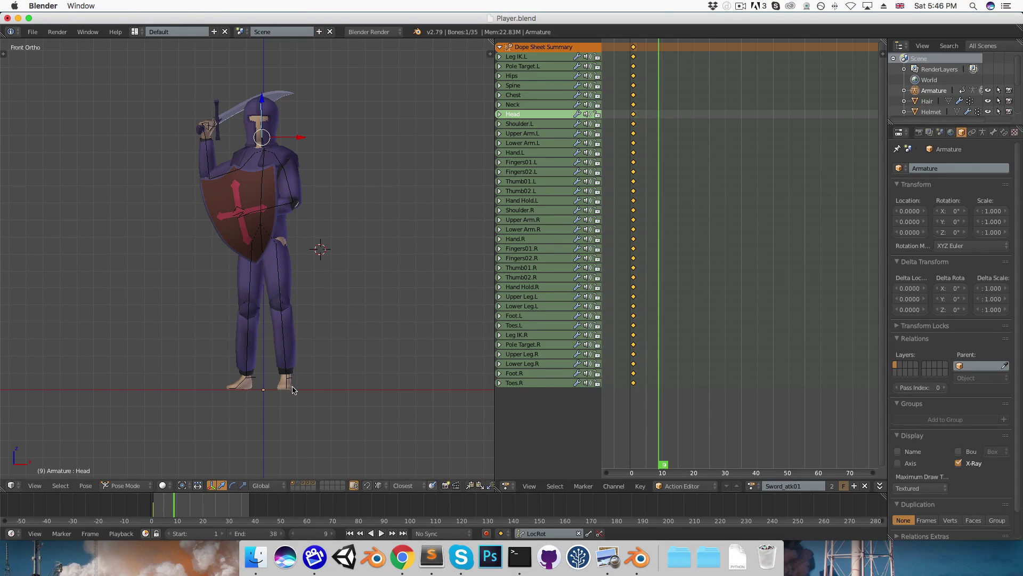
Select the Body mesh and set its Torso, Arms and Legs shape keys to 1.000.
{"action": "middle_click_drag", "start_coordinate": [331, 294], "coordinate": [220, 398]}
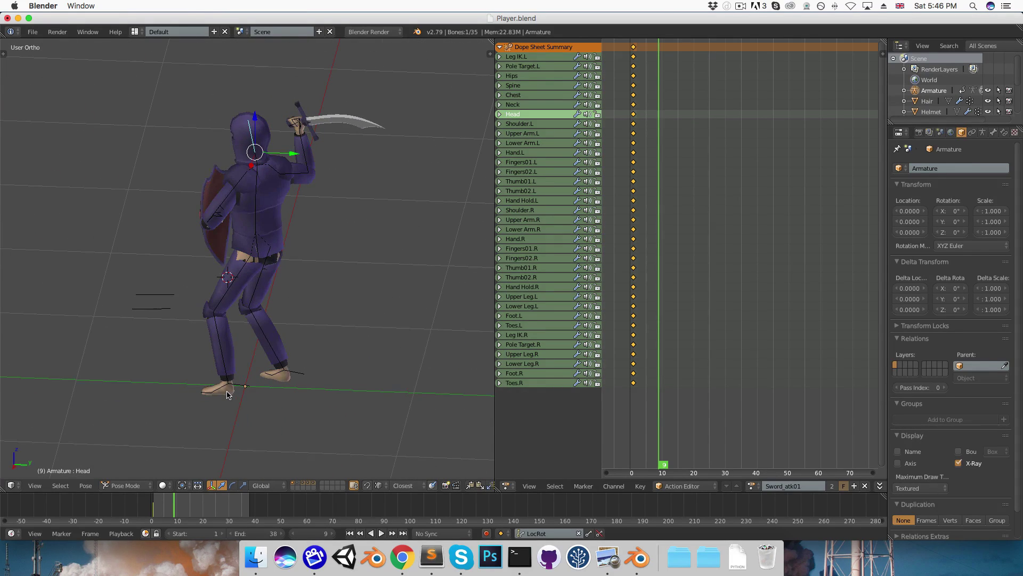
{"action": "right_click", "coordinate": [226, 393]}
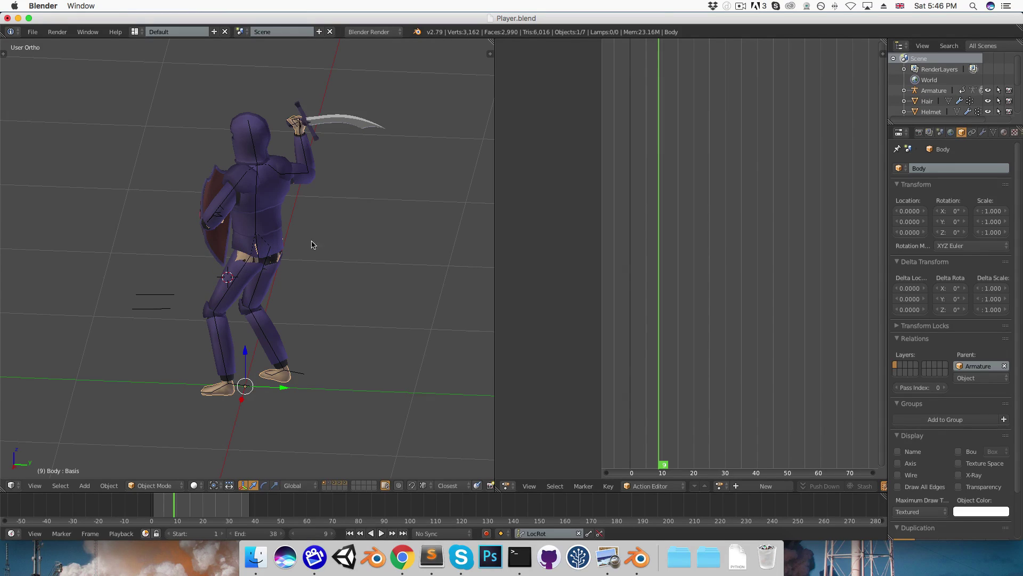
{"action": "left_click", "coordinate": [993, 133]}
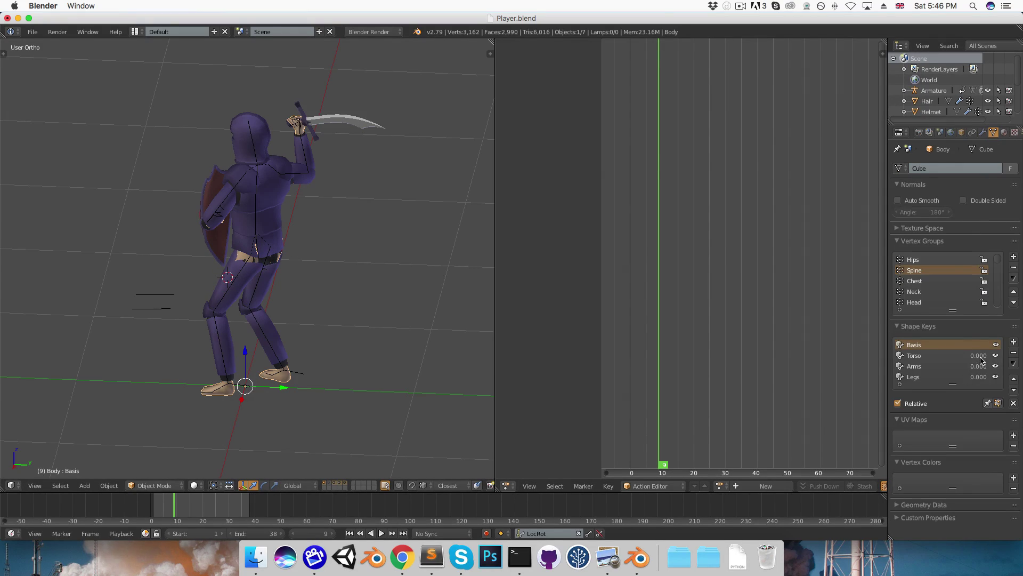
{"action": "type", "text": "1"}
{"action": "key", "text": "Tab"}
{"action": "key", "text": "Tab"}
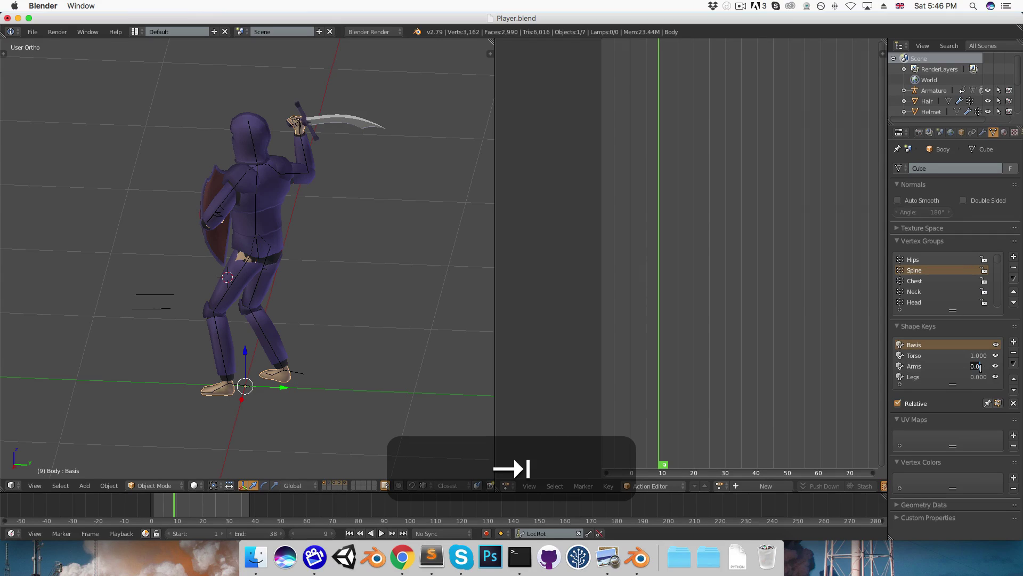
{"action": "type", "text": "1"}
{"action": "key", "text": "Tab"}
{"action": "key", "text": "Return"}
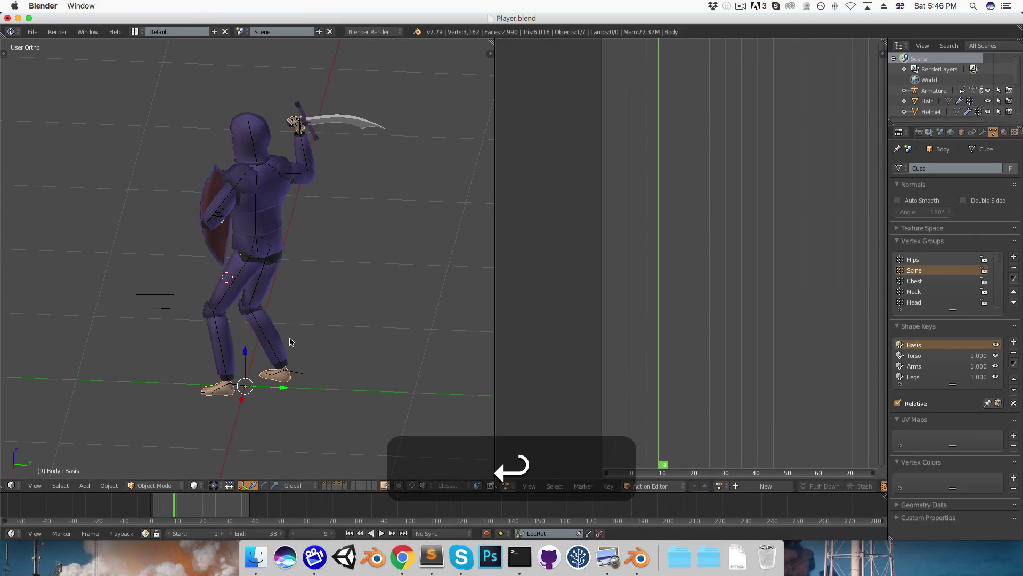
Return to posing the armature and rotate Lower Arm.R from behind so the forearm points straight up.
{"action": "right_click", "coordinate": [259, 254]}
{"action": "scroll", "coordinate": [259, 254], "scroll_direction": "up", "scroll_amount": 5}
{"action": "key", "text": "r"}
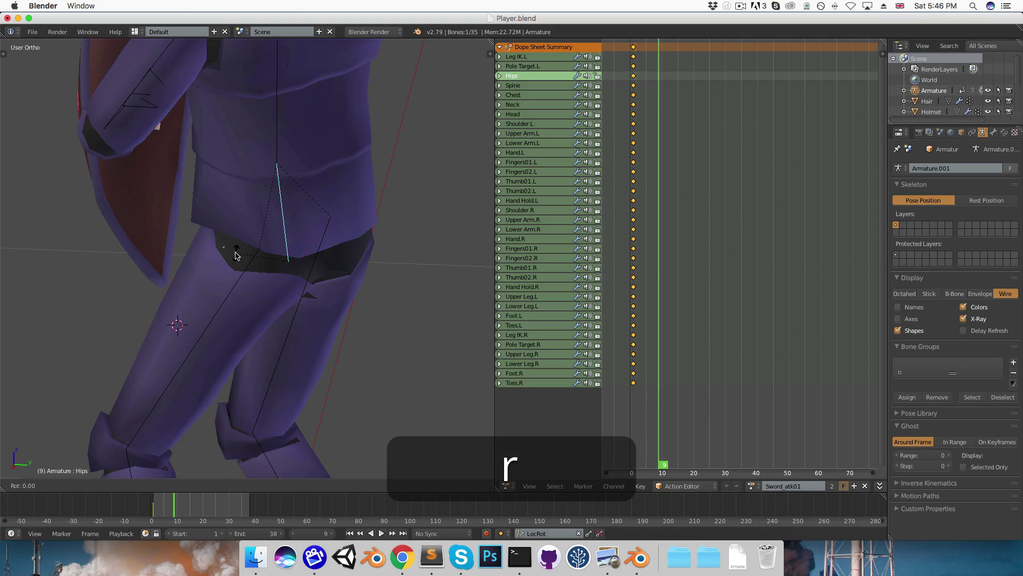
{"action": "scroll", "coordinate": [245, 271], "scroll_direction": "down", "scroll_amount": 4}
{"action": "middle_click_drag", "start_coordinate": [245, 271], "coordinate": [227, 177]}
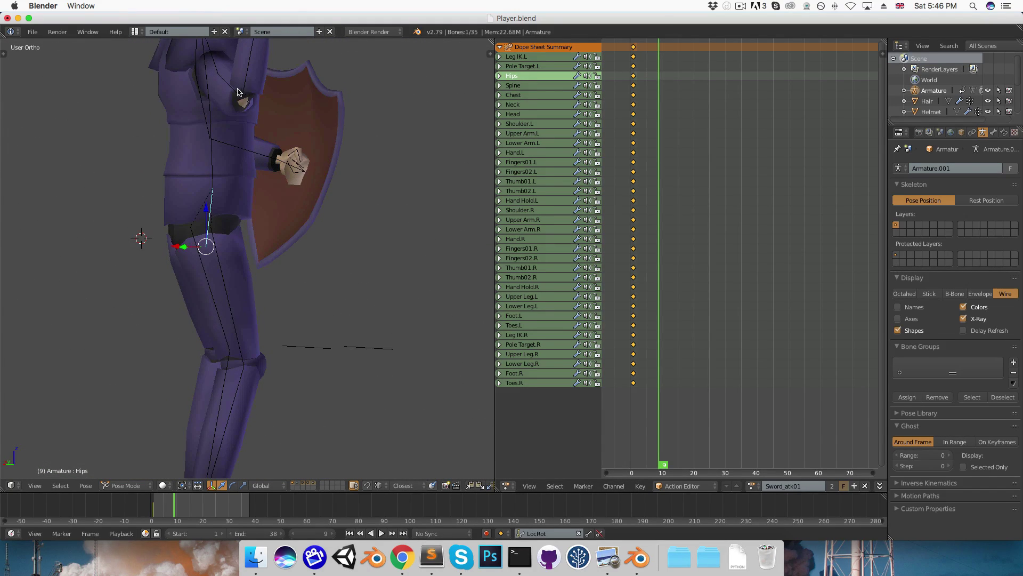
{"action": "middle_click_drag", "start_coordinate": [245, 128], "coordinate": [311, 236]}
{"action": "right_click", "coordinate": [316, 133]}
{"action": "key", "text": "r"}
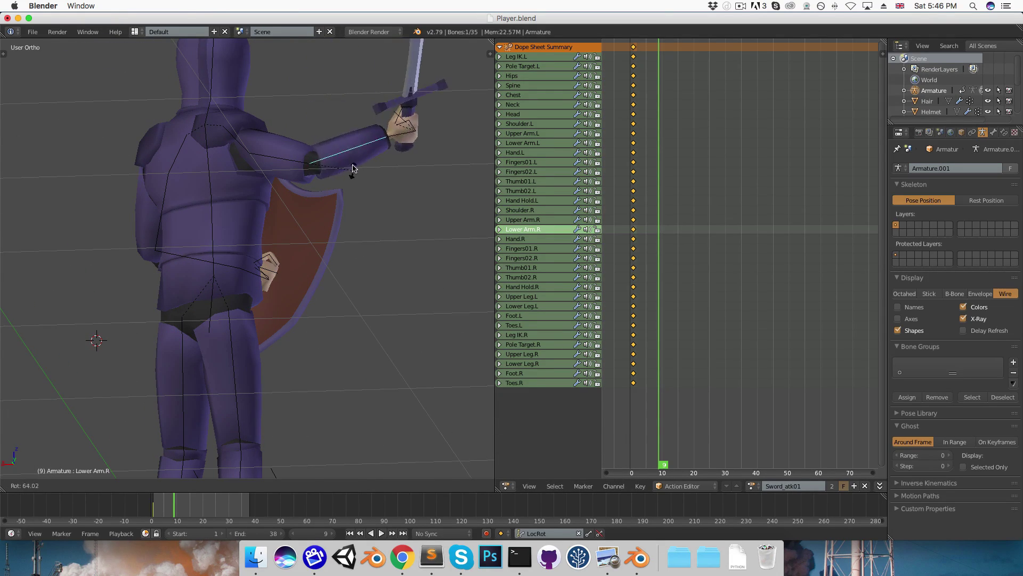
{"action": "left_click", "coordinate": [344, 188]}
{"action": "middle_click_drag", "start_coordinate": [344, 187], "coordinate": [329, 82]}
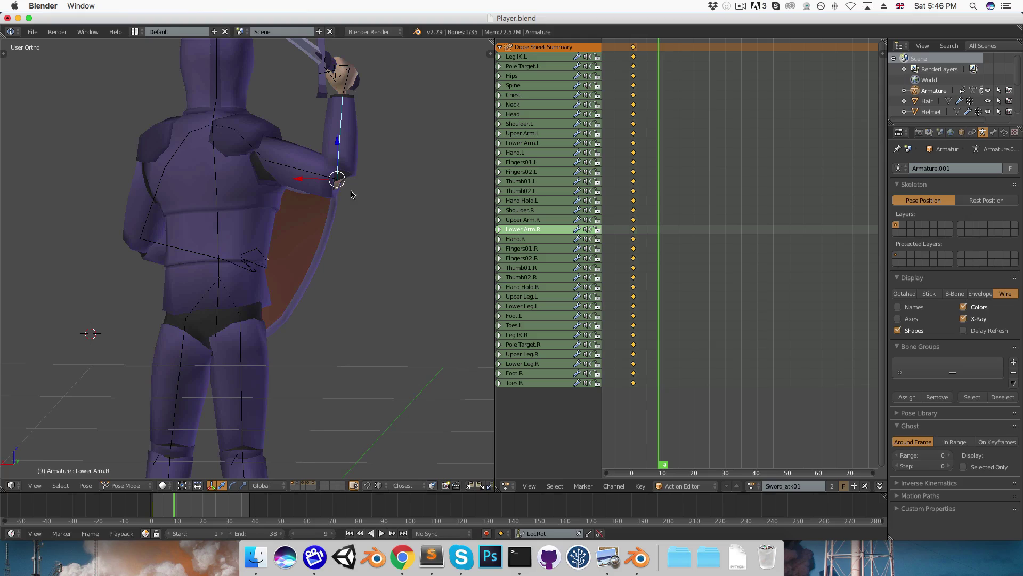
Edit the Platebody mesh and cut two edge loops around the dark elbow band of each arm.
{"action": "right_click", "coordinate": [352, 162]}
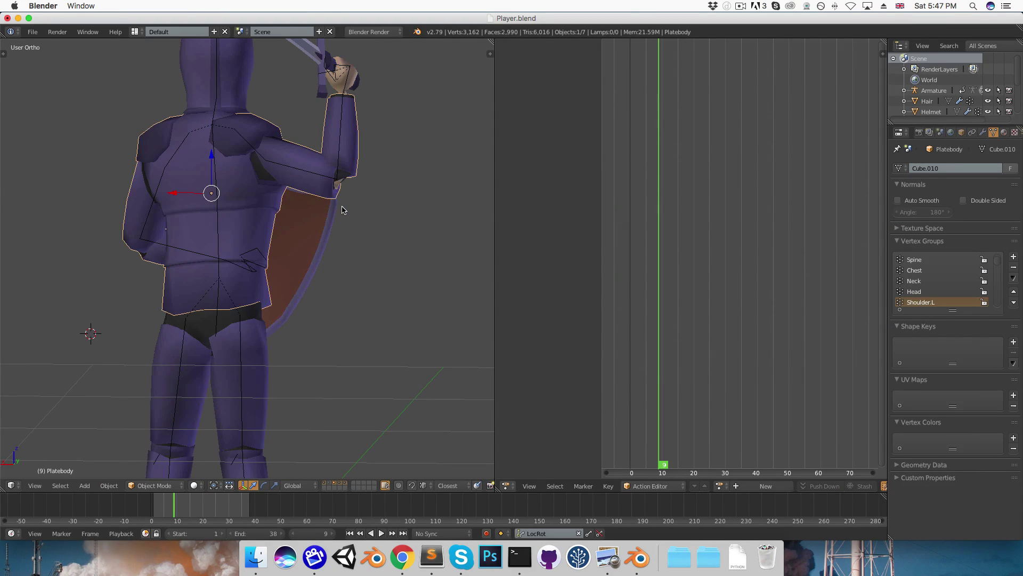
{"action": "key", "text": "Tab"}
{"action": "key", "text": "a"}
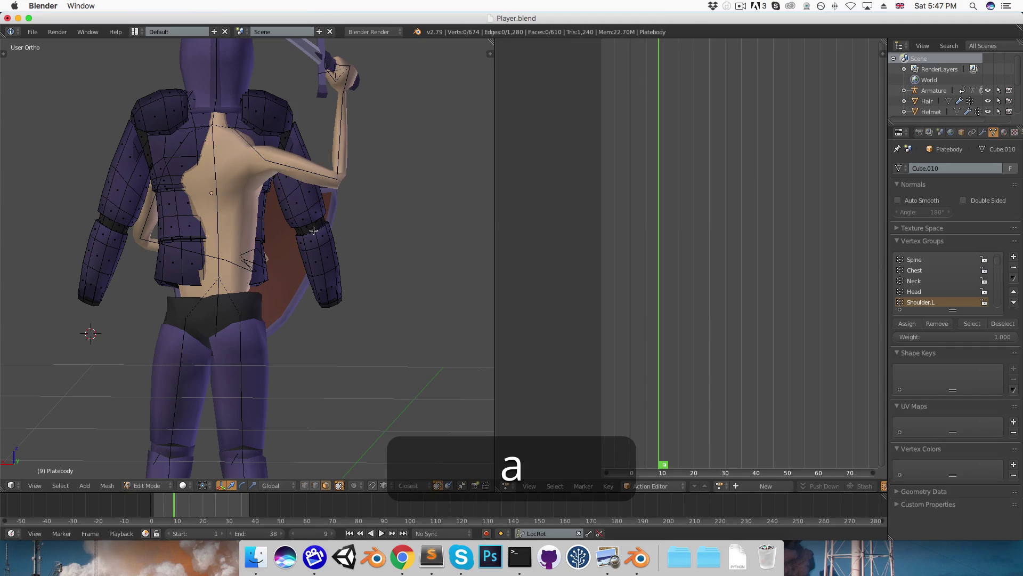
{"action": "scroll", "coordinate": [314, 230], "scroll_direction": "up", "scroll_amount": 2}
{"action": "key", "text": "ctrl+r"}
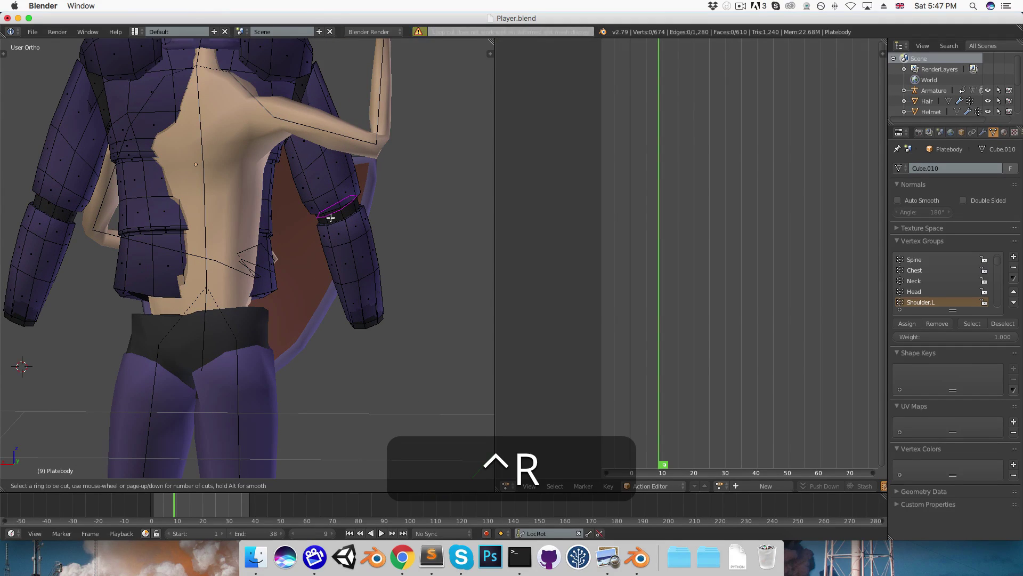
{"action": "scroll", "coordinate": [330, 218], "scroll_direction": "up", "scroll_amount": 1}
{"action": "left_click", "coordinate": [331, 218]}
{"action": "left_click", "coordinate": [338, 205]}
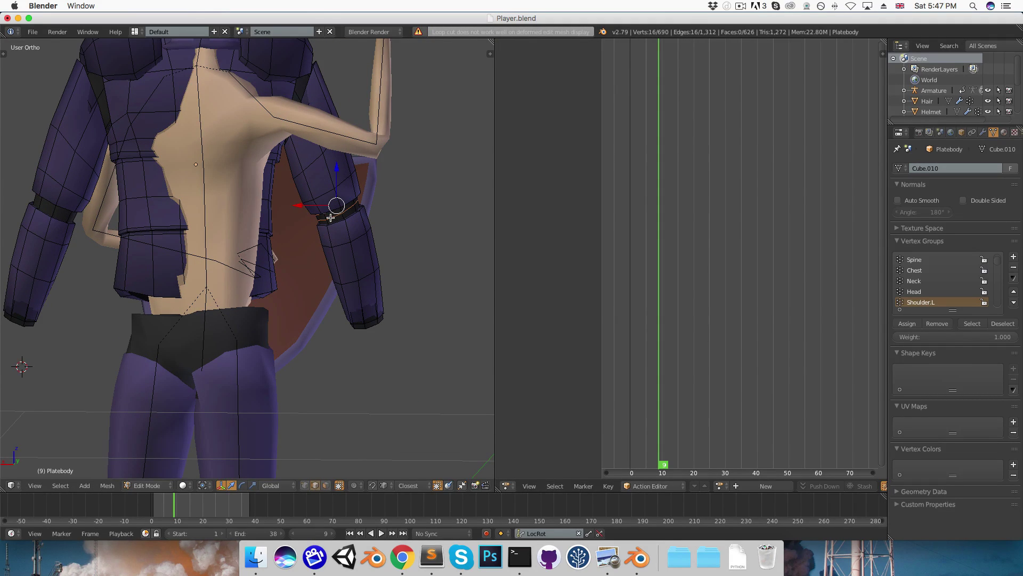
{"action": "key", "text": "ctrl+r"}
{"action": "left_click", "coordinate": [66, 224]}
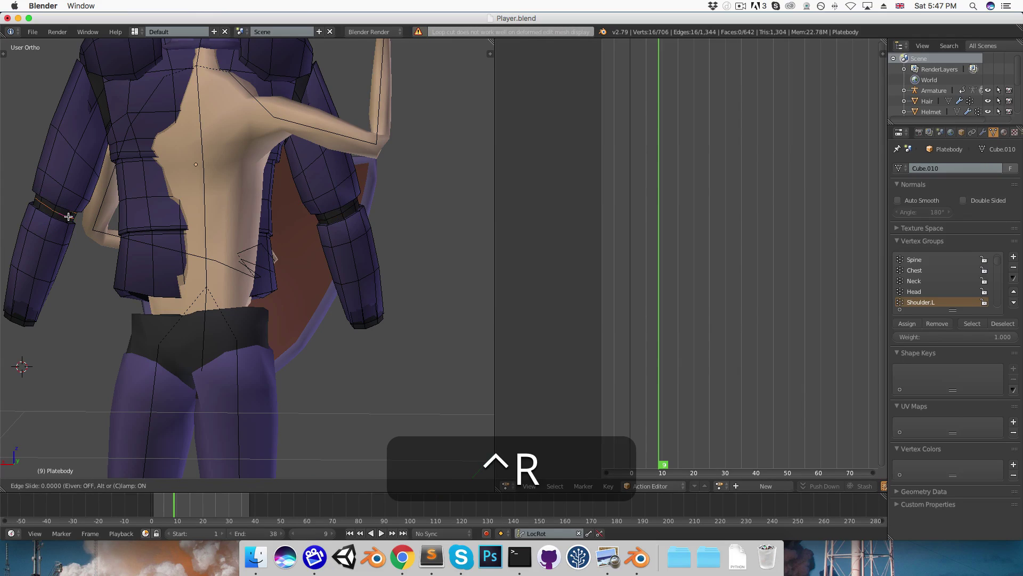
{"action": "left_click", "coordinate": [85, 219]}
Enable X Mirror editing and edge-slide the two new loops on the right elbow band by a factor of about -0.381.
{"action": "key", "text": "t"}
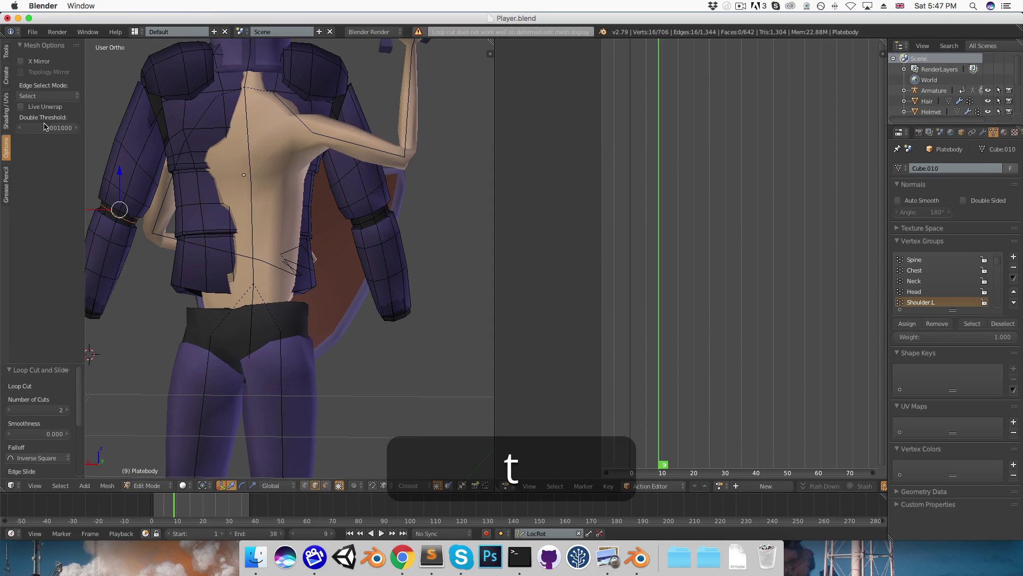
{"action": "left_click", "coordinate": [21, 62]}
{"action": "scroll", "coordinate": [374, 222], "scroll_direction": "up", "scroll_amount": 6}
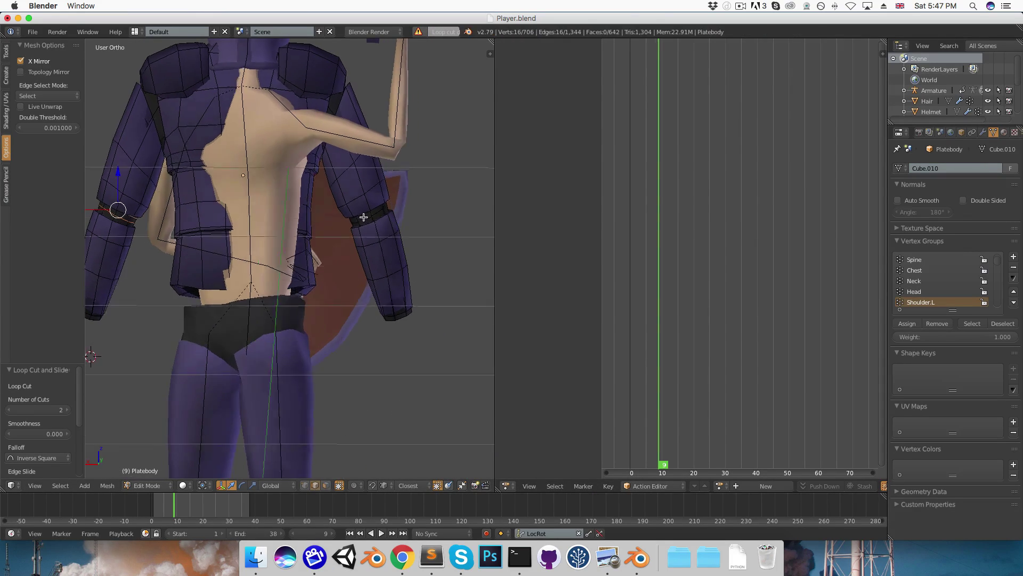
{"action": "left_click", "coordinate": [441, 170], "text": "alt"}
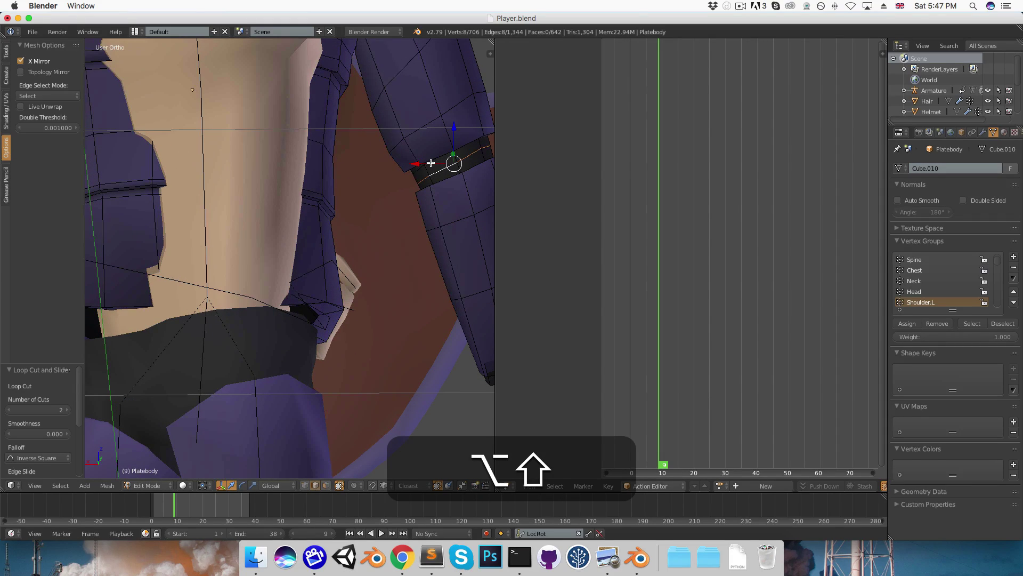
{"action": "left_click", "coordinate": [431, 162], "text": "alt+shift"}
{"action": "key", "text": "g"}
{"action": "key", "text": "g"}
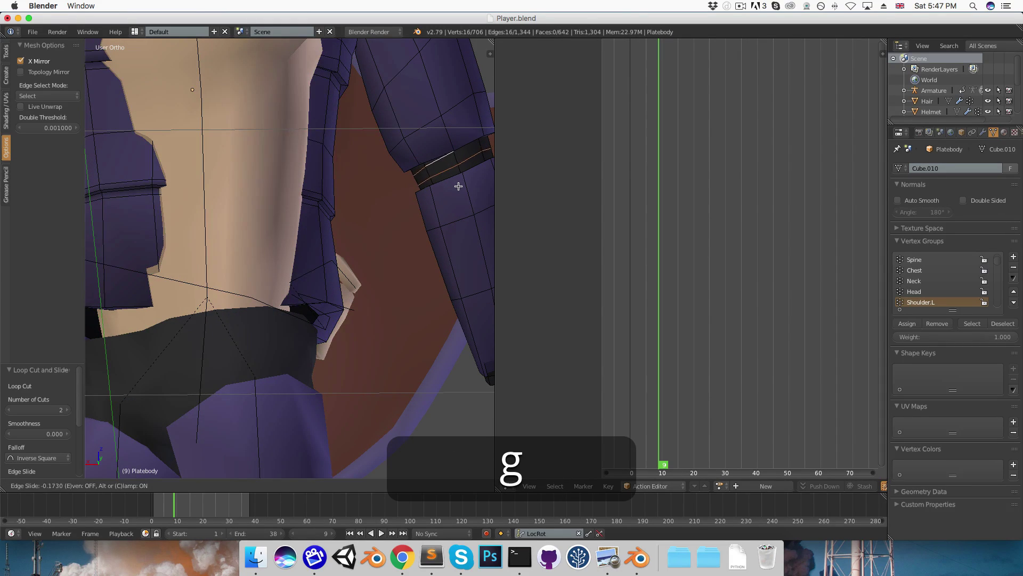
{"action": "left_click", "coordinate": [447, 146]}
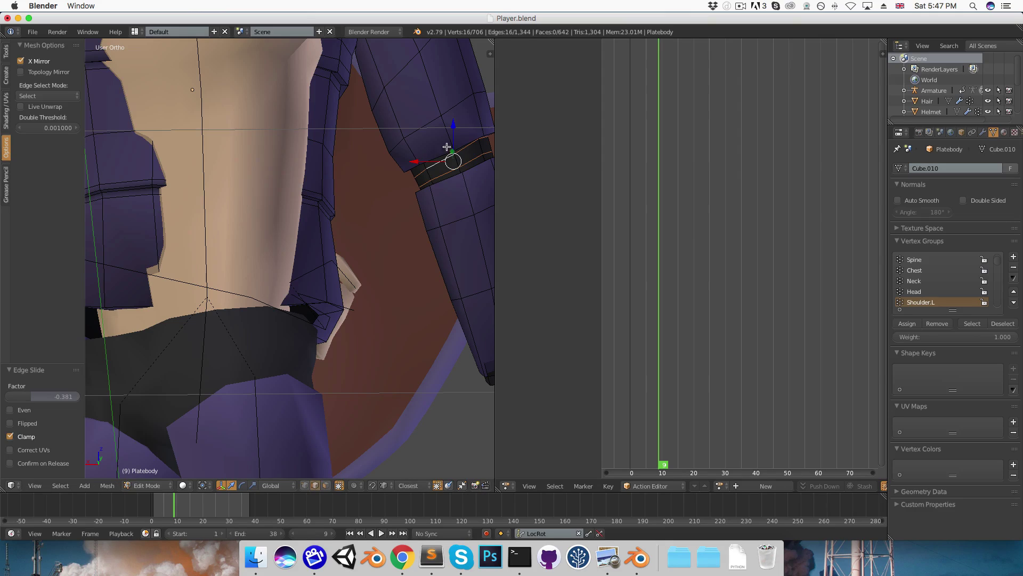
Apply Shrink/Fatten to the selected elbow loops with an offset of about -0.005 and return to object mode.
{"action": "key", "text": "alt+s"}
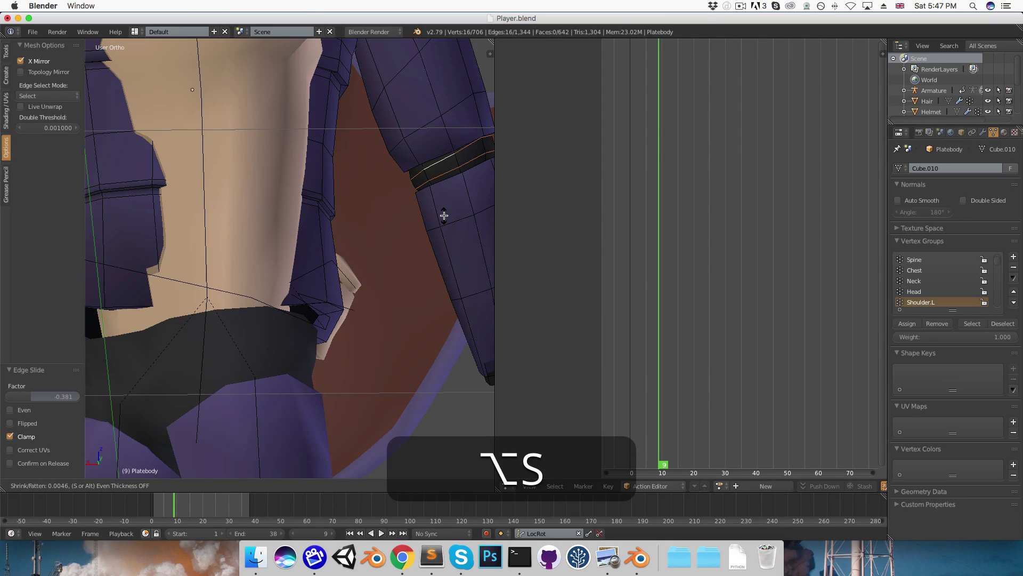
{"action": "left_click", "coordinate": [443, 214]}
{"action": "scroll", "coordinate": [431, 222], "scroll_direction": "down", "scroll_amount": 3}
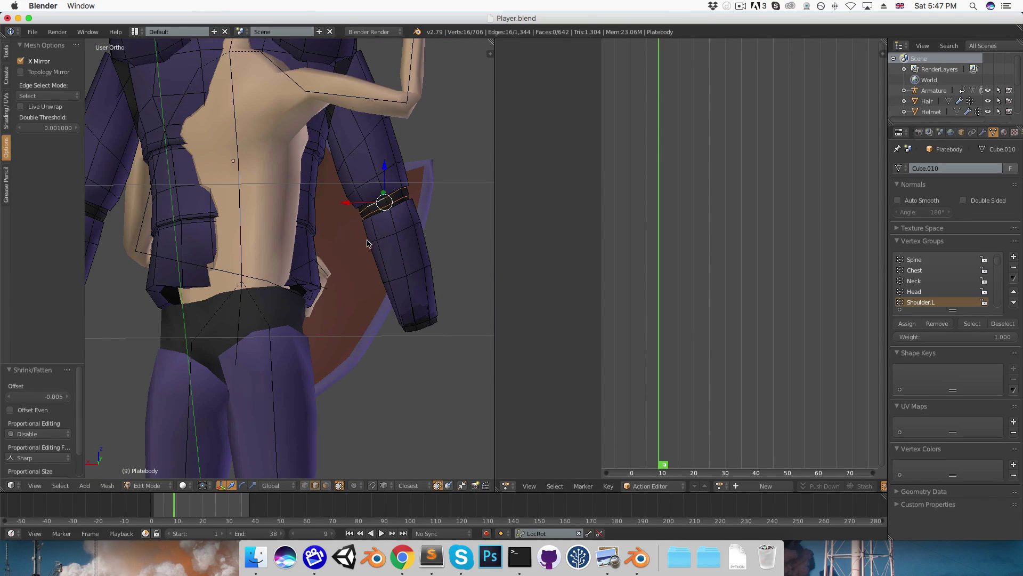
{"action": "key", "text": "Tab"}
{"action": "middle_click_drag", "start_coordinate": [368, 241], "coordinate": [174, 108]}
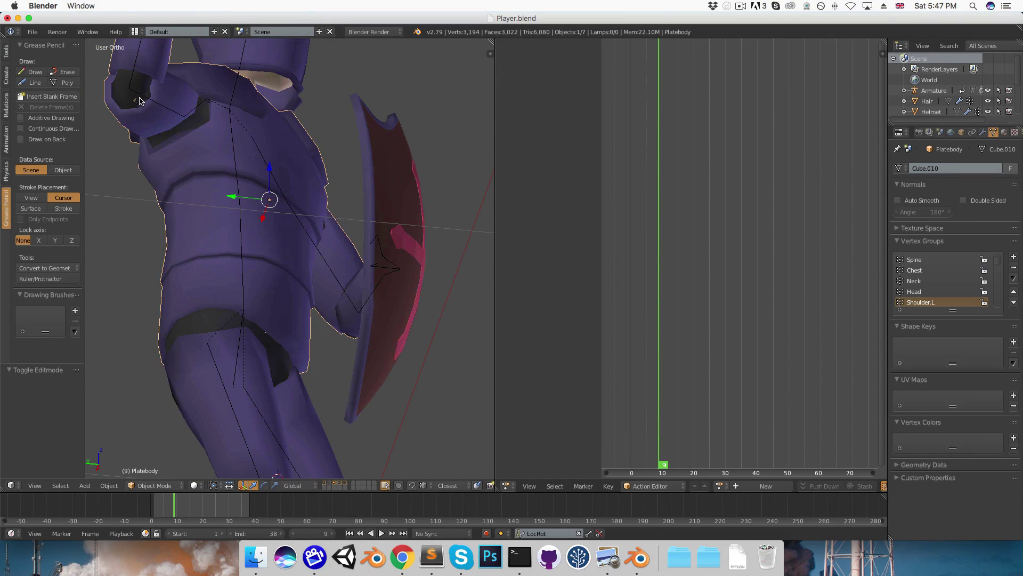
Fine-tune the same elbow loops with a second Shrink/Fatten of about 0.001 and leave mesh editing.
{"action": "key", "text": "Tab"}
{"action": "key", "text": "alt+s"}
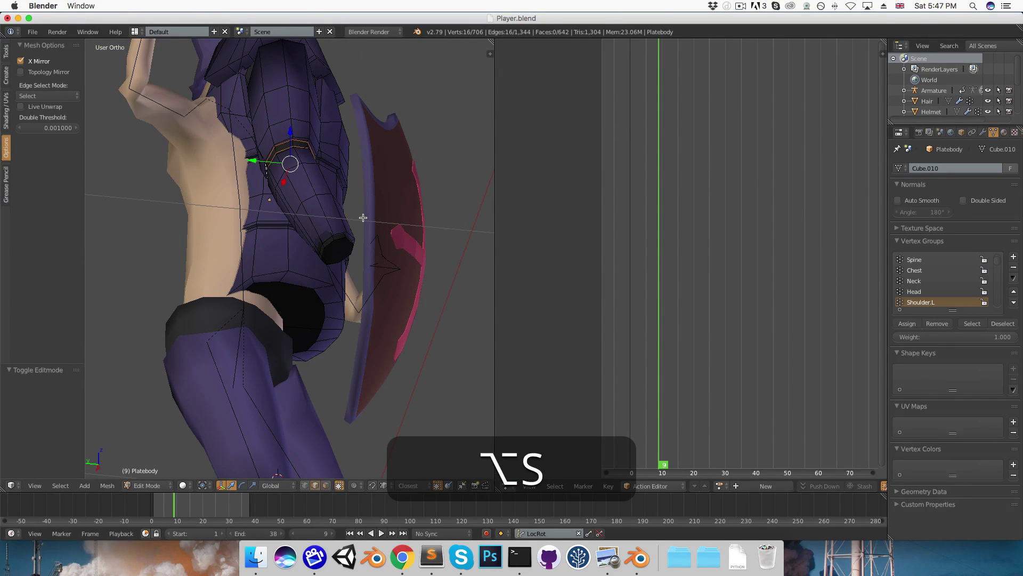
{"action": "key", "text": "shift"}
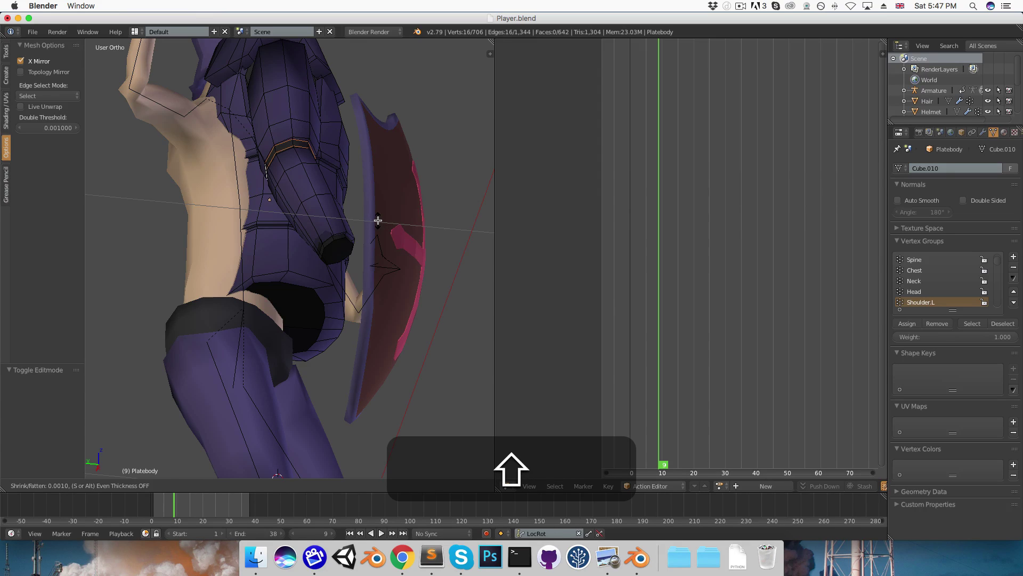
{"action": "left_click", "coordinate": [378, 220]}
{"action": "key", "text": "Tab"}
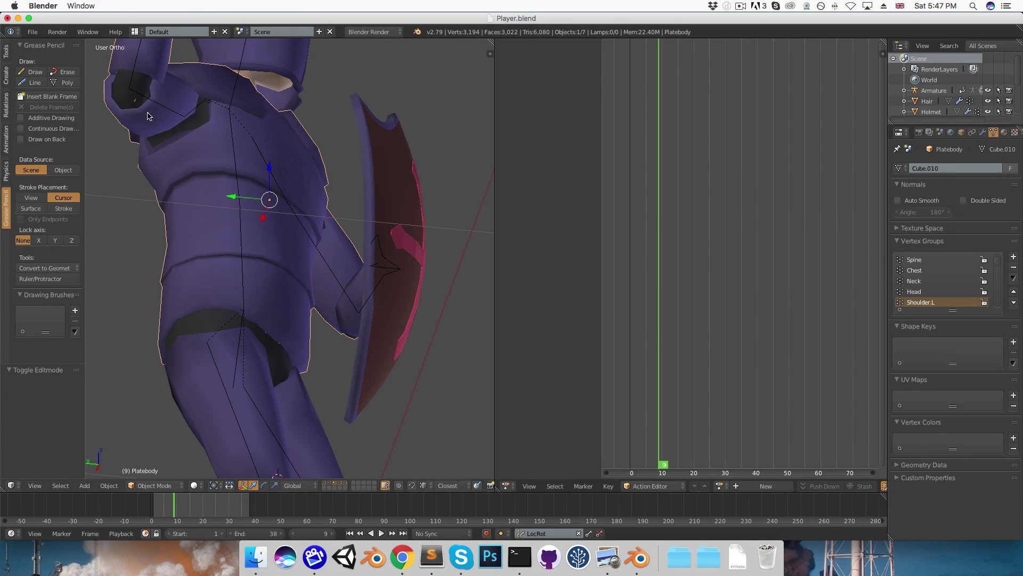
Examine the reworked elbow armor and the overall pose from several angles with nothing selected.
{"action": "middle_click_drag", "start_coordinate": [148, 116], "coordinate": [262, 231]}
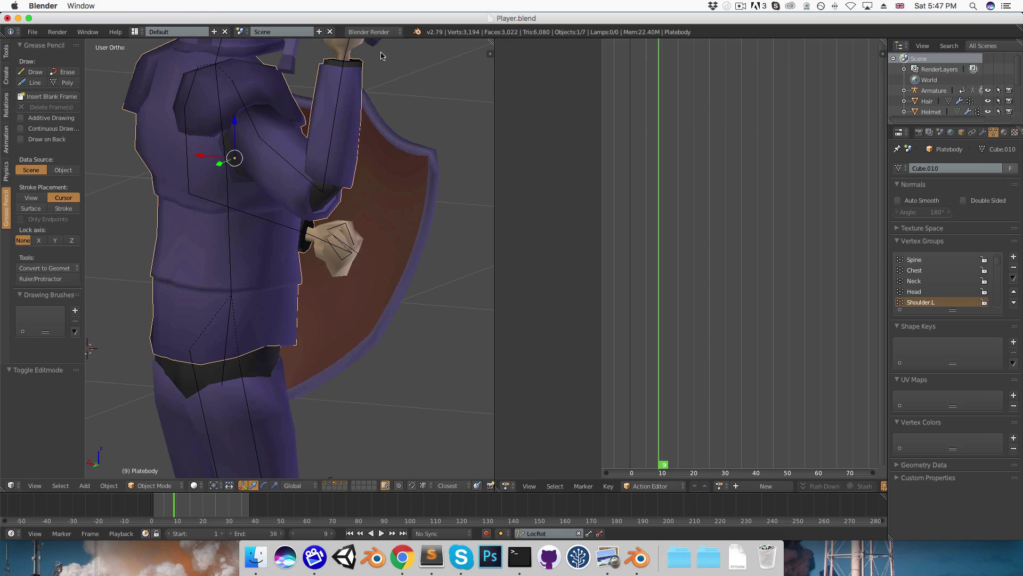
{"action": "right_click", "coordinate": [347, 96]}
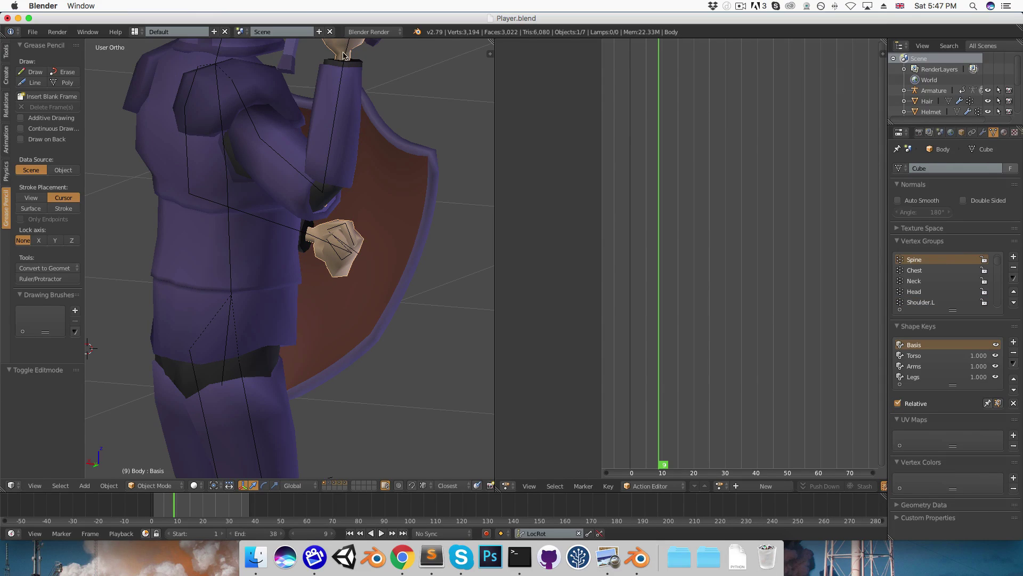
{"action": "key", "text": "a"}
{"action": "middle_click_drag", "start_coordinate": [323, 158], "coordinate": [401, 198]}
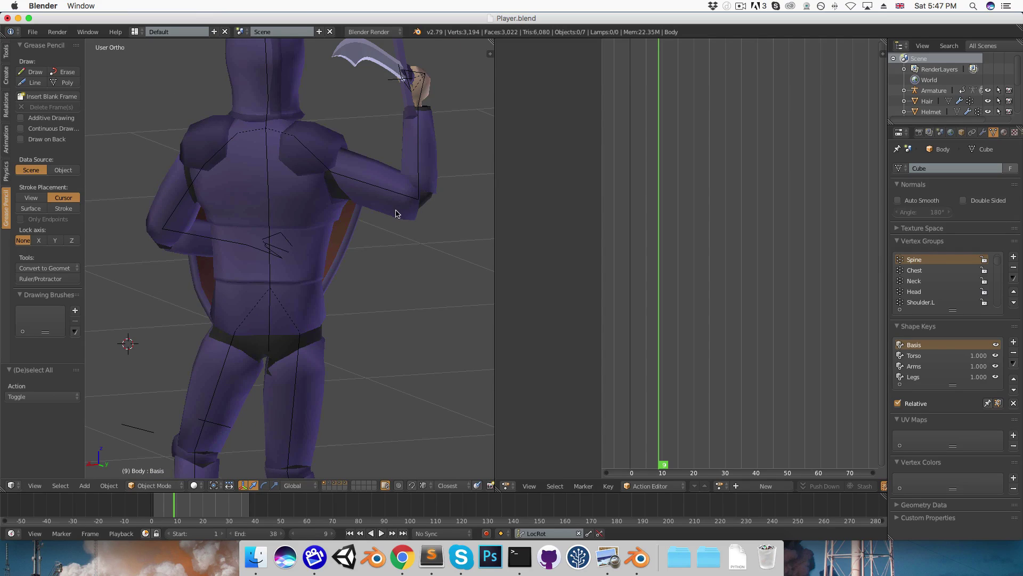
{"action": "key", "text": "t"}
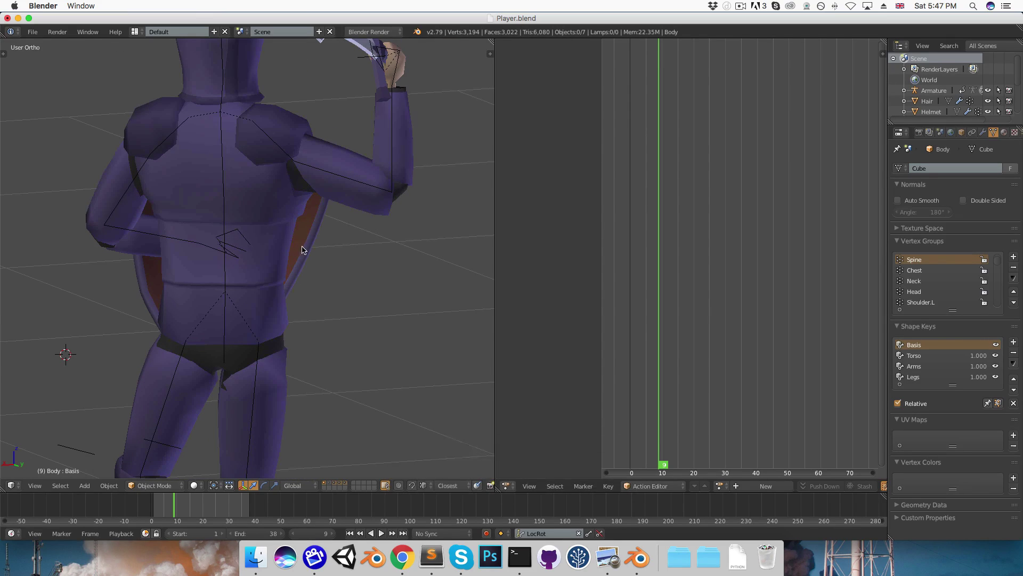
{"action": "scroll", "coordinate": [268, 220], "scroll_direction": "down", "scroll_amount": 3}
{"action": "middle_click_drag", "start_coordinate": [349, 231], "coordinate": [383, 270]}
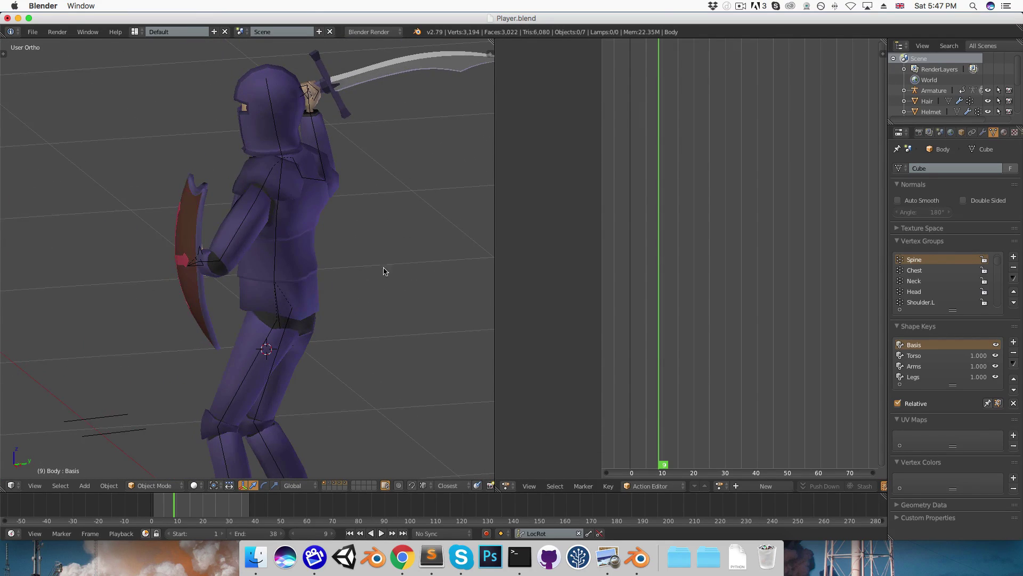
Return to posing the armature and rotate the Spine and Chest bones in right side view so the torso leans back.
{"action": "right_click", "coordinate": [273, 302]}
{"action": "key", "text": "KP_3"}
{"action": "key", "text": "r"}
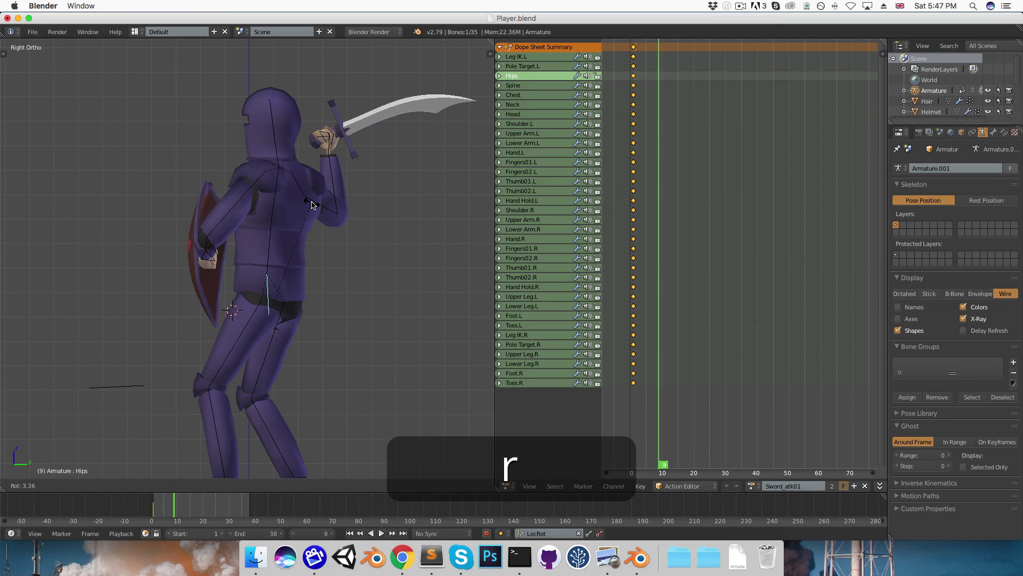
{"action": "right_click", "coordinate": [312, 205]}
{"action": "right_click", "coordinate": [265, 248]}
{"action": "key", "text": "r"}
{"action": "left_click", "coordinate": [300, 193]}
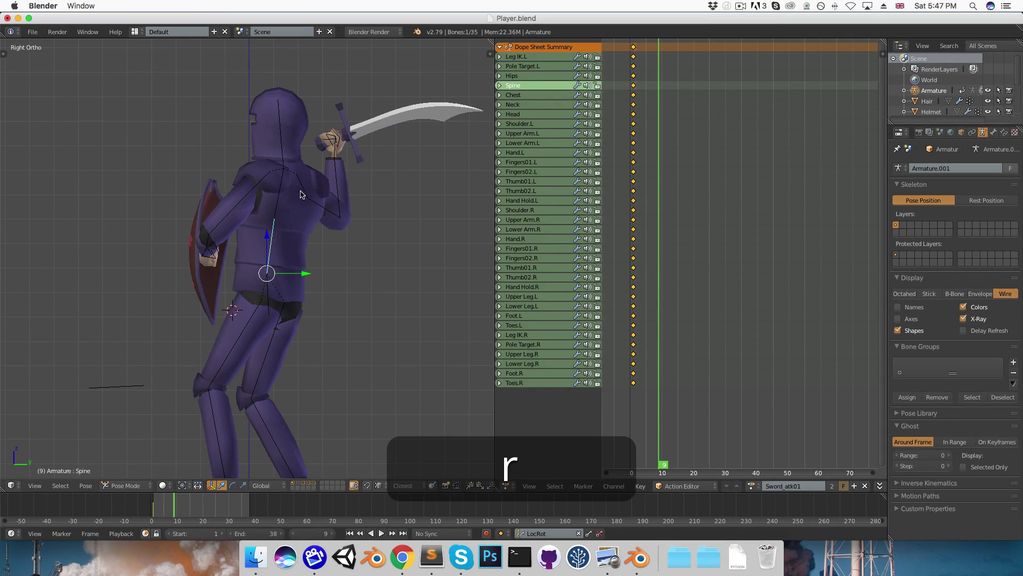
{"action": "right_click", "coordinate": [273, 198]}
{"action": "key", "text": "r"}
{"action": "left_click", "coordinate": [335, 179]}
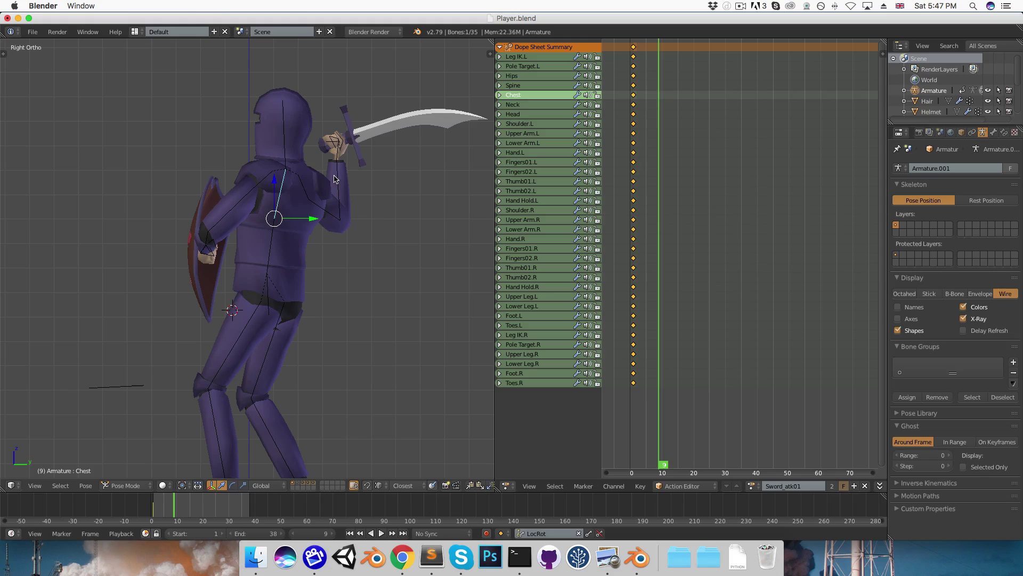
Rotate the Lower Arm.R bone slightly backward in right side view to draw the sword further back.
{"action": "right_click", "coordinate": [334, 178]}
{"action": "key", "text": "r"}
{"action": "left_click", "coordinate": [345, 183]}
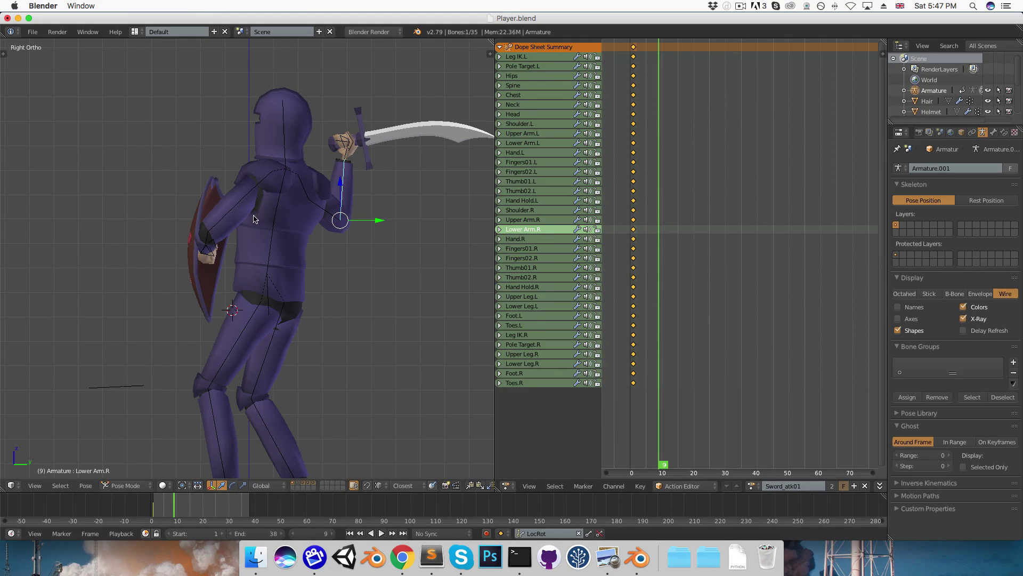
In front view, rotate Upper Arm.L freely and Lower Arm.L by about 11 degrees to raise and straighten the shield.
{"action": "key", "text": "1"}
{"action": "right_click", "coordinate": [304, 205]}
{"action": "key", "text": "r"}
{"action": "key", "text": "r"}
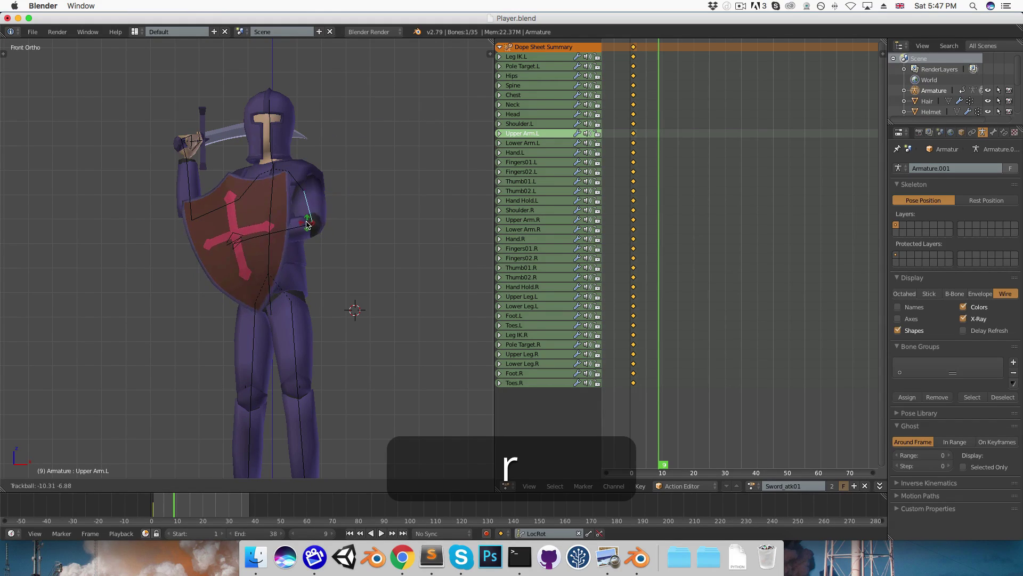
{"action": "left_click", "coordinate": [308, 224]}
{"action": "right_click", "coordinate": [315, 219]}
{"action": "key", "text": "r"}
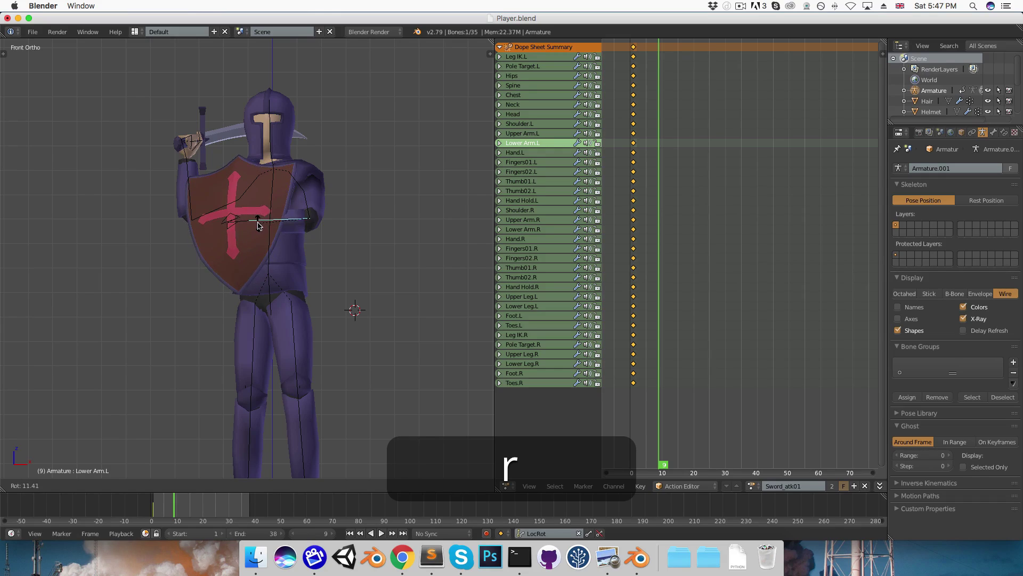
{"action": "left_click", "coordinate": [257, 225]}
{"action": "scroll", "coordinate": [261, 235], "scroll_direction": "down", "scroll_amount": 2}
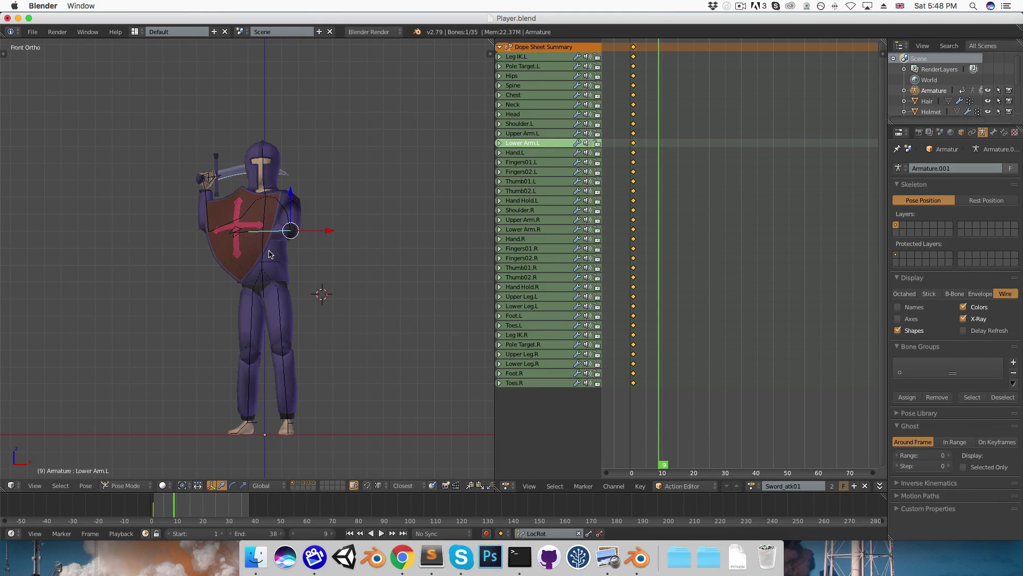
Insert LocRot keyframes for all bones on frame 9, and rotate Hand.R freely to angle the sword backward and key it.
{"action": "key", "text": "a"}
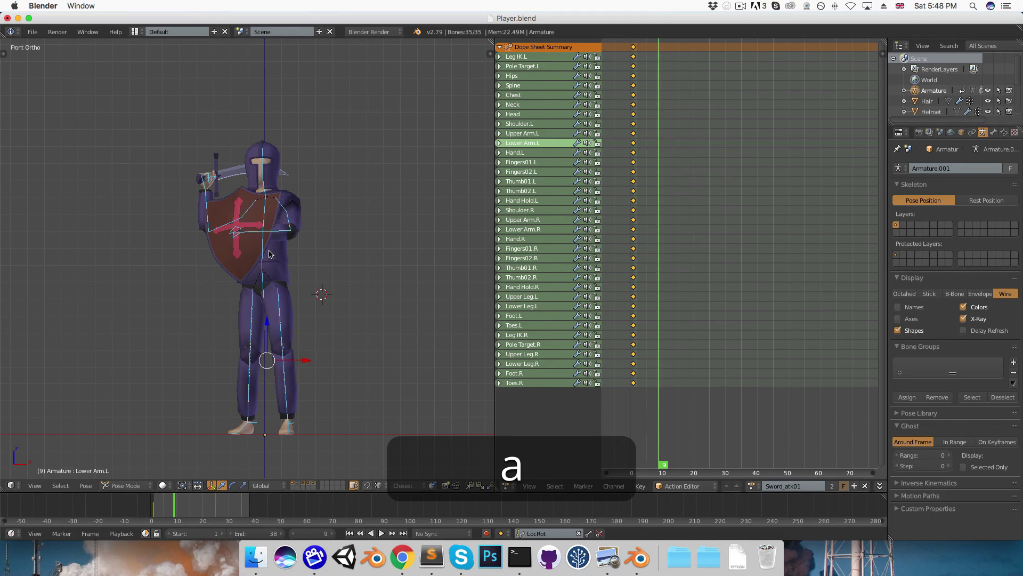
{"action": "key", "text": "i"}
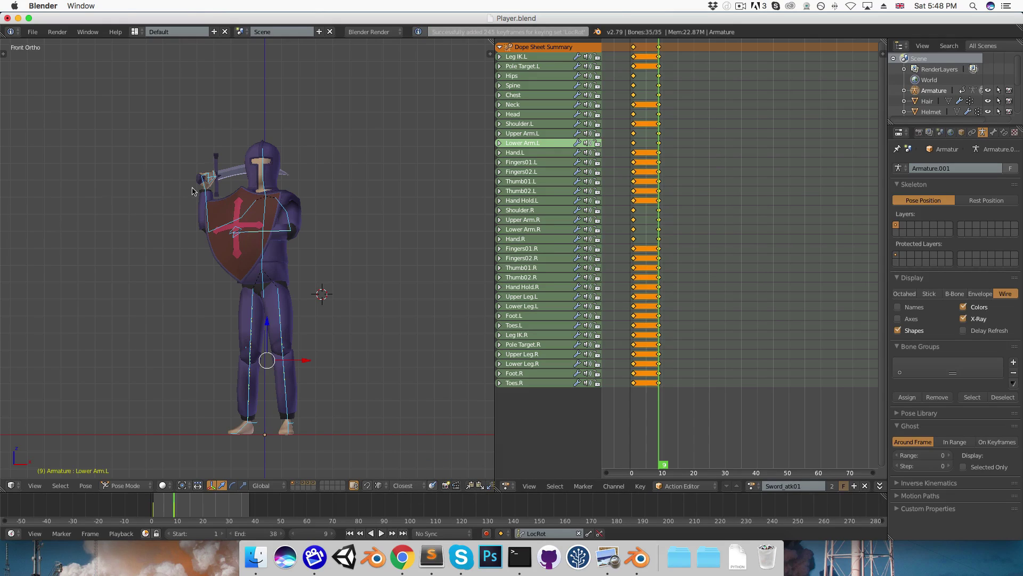
{"action": "right_click", "coordinate": [204, 189]}
{"action": "key", "text": "r"}
{"action": "key", "text": "r"}
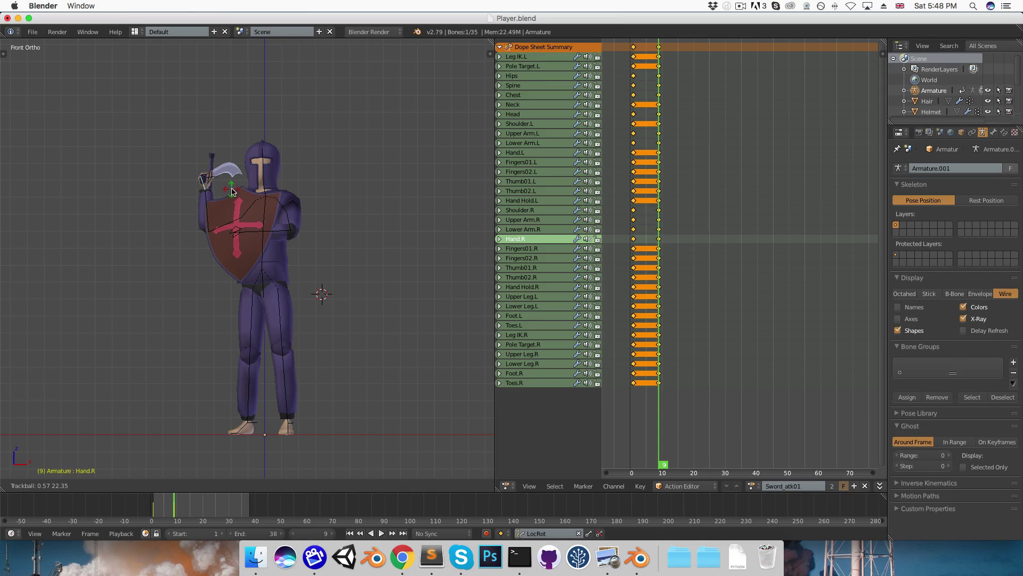
{"action": "left_click", "coordinate": [231, 190]}
{"action": "key", "text": "i"}
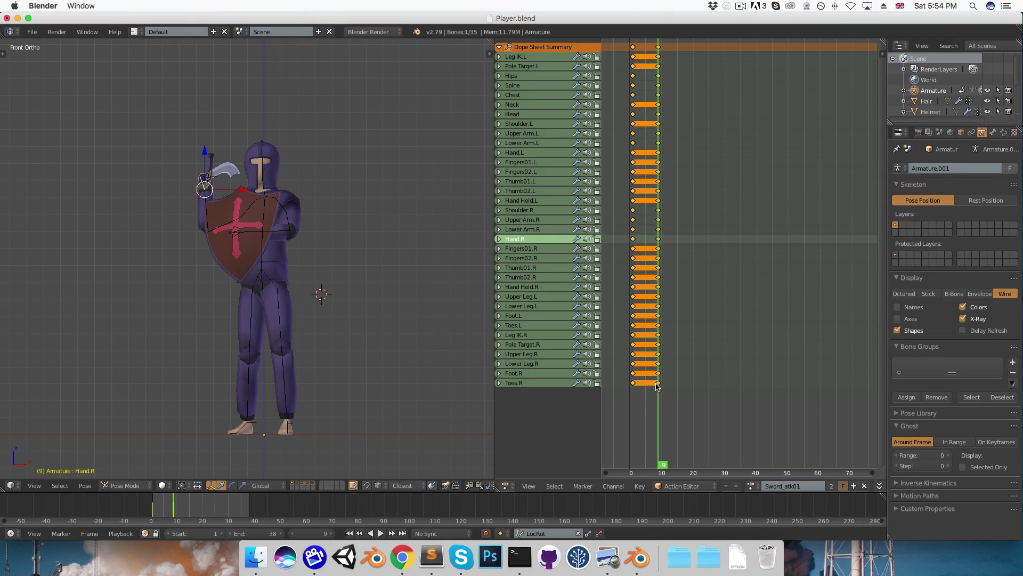
Go to frame 15 and move the Hips bone forward along global Y in right side view.
{"action": "key", "text": "alt+a"}
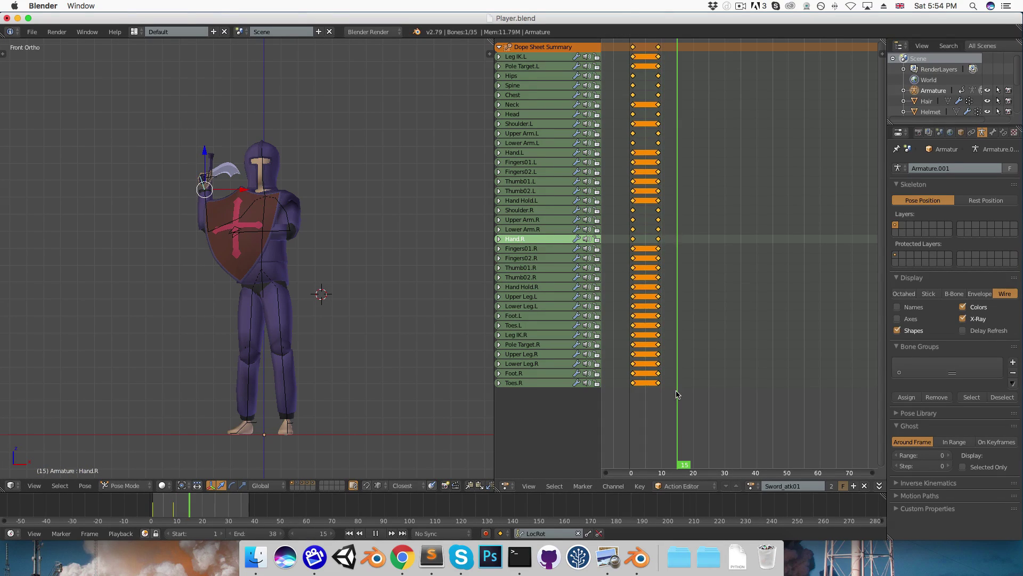
{"action": "key", "text": "3"}
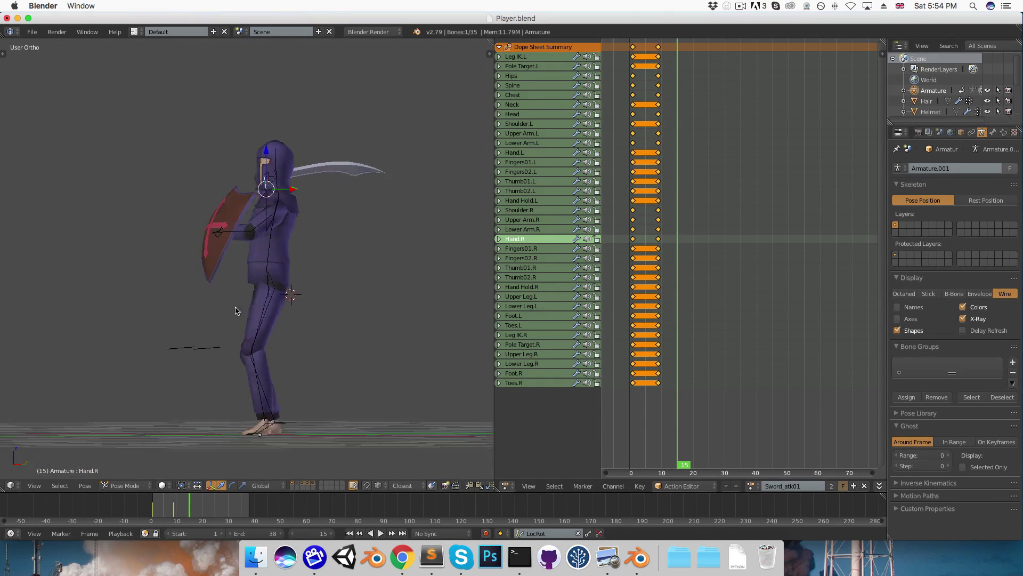
{"action": "right_click", "coordinate": [259, 281]}
{"action": "key", "text": "g"}
{"action": "key", "text": "y"}
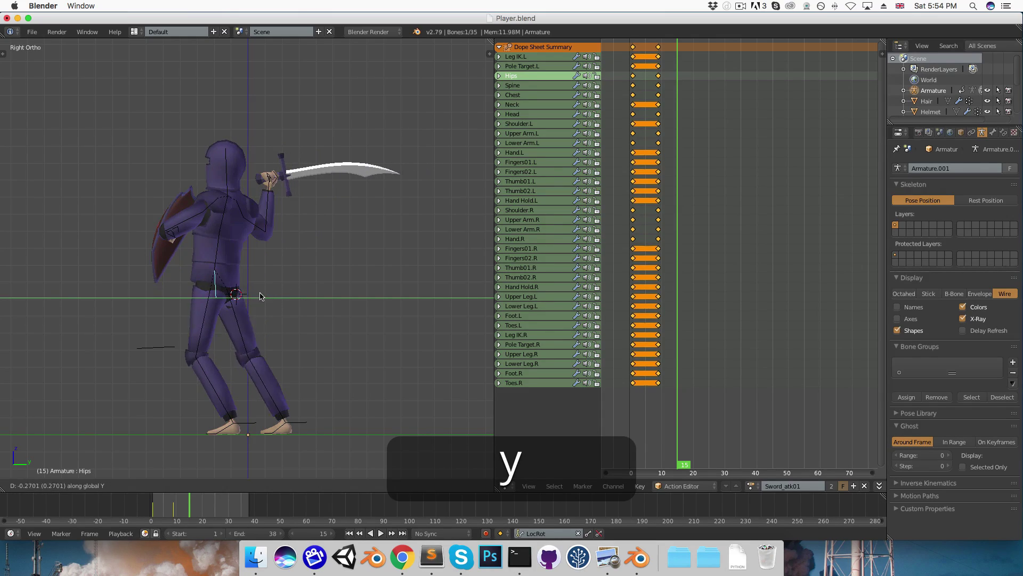
{"action": "left_click", "coordinate": [231, 297]}
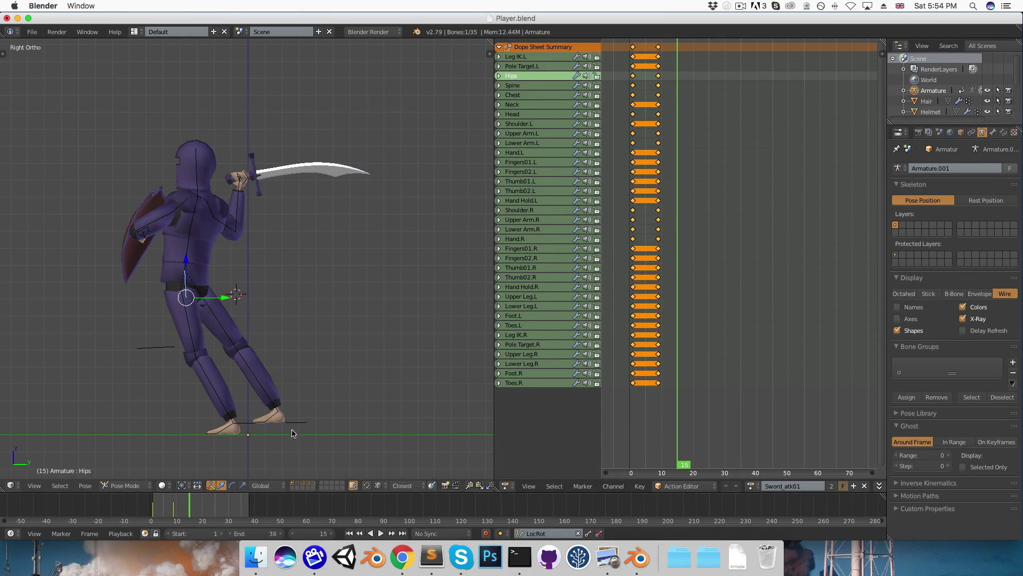
Move the Leg IK.R bone forward along global Y by about 0.67 to step the right foot ahead.
{"action": "right_click", "coordinate": [290, 422]}
{"action": "key", "text": "g"}
{"action": "key", "text": "y"}
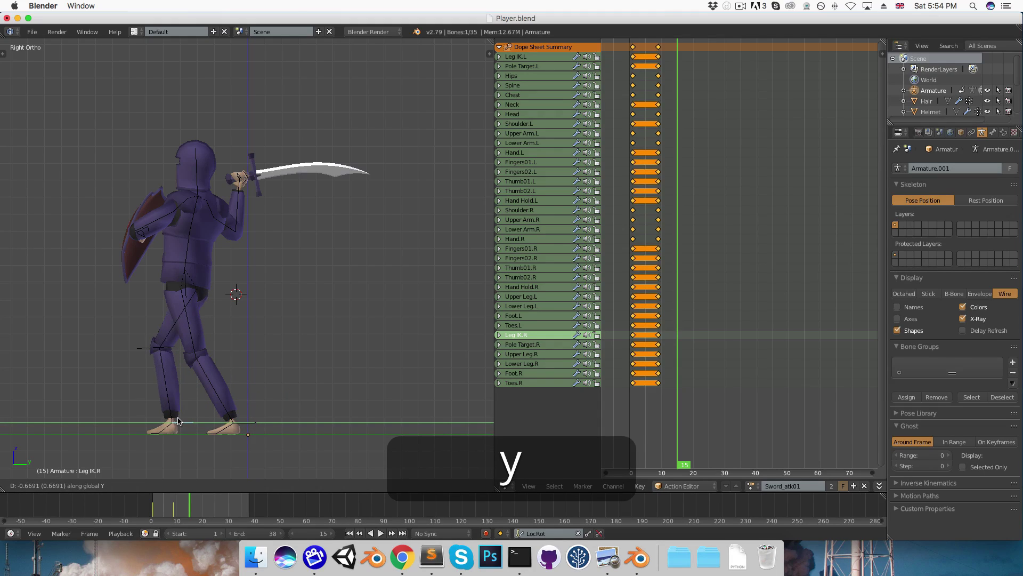
{"action": "left_click", "coordinate": [181, 424]}
Rotate the Hips bone about global Z by about 53 degrees to turn the body into the strike.
{"action": "right_click", "coordinate": [185, 276]}
{"action": "middle_click_drag", "start_coordinate": [326, 315], "coordinate": [256, 354]}
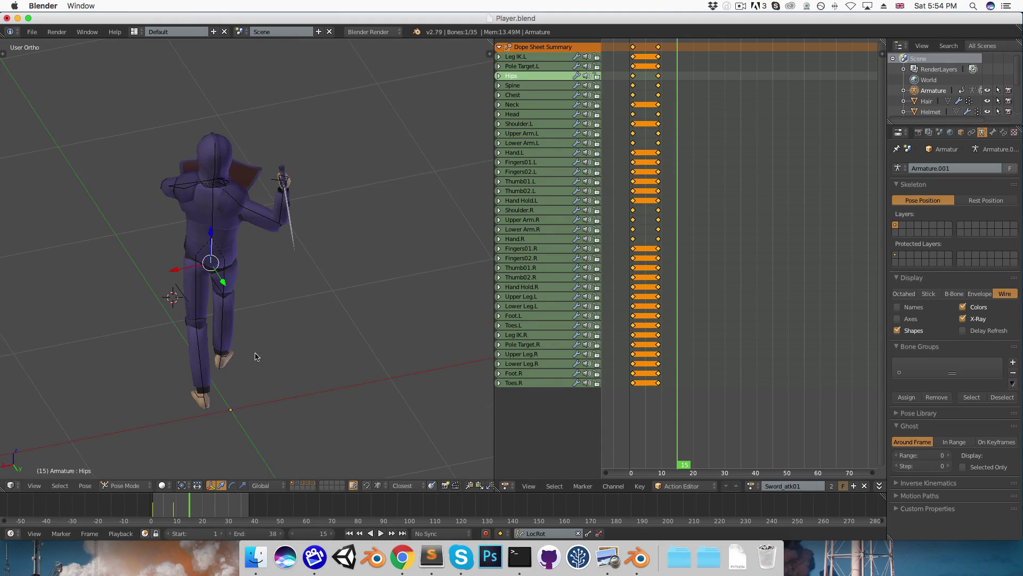
{"action": "key", "text": "r"}
{"action": "key", "text": "z"}
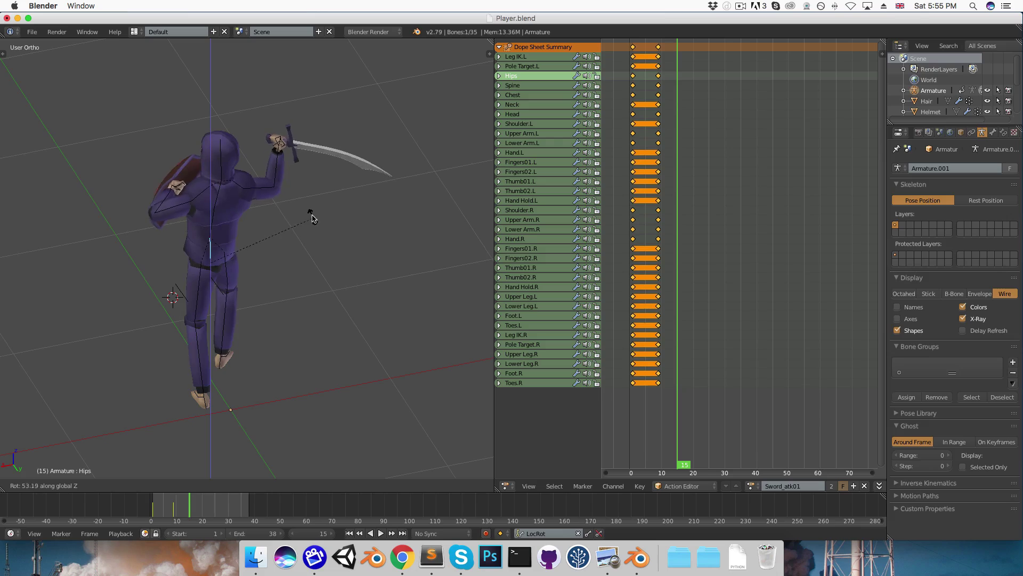
{"action": "left_click", "coordinate": [301, 219]}
{"action": "key", "text": "KP_1"}
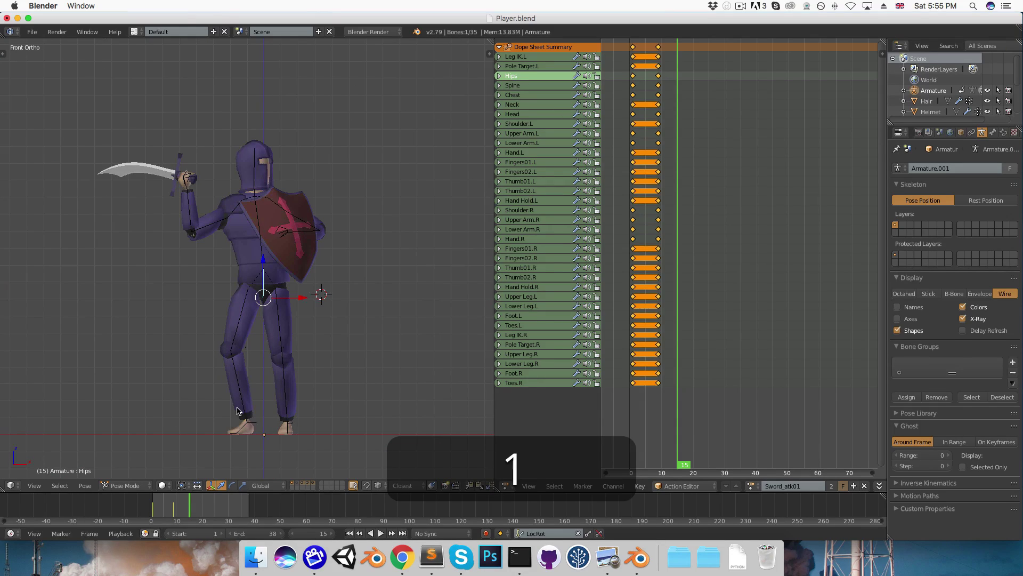
Rotate the Leg IK.R bone about global Z by a little over 20 degrees to turn the right foot.
{"action": "middle_click_drag", "start_coordinate": [250, 426], "coordinate": [267, 367]}
{"action": "right_click", "coordinate": [267, 367]}
{"action": "key", "text": "r"}
{"action": "key", "text": "z"}
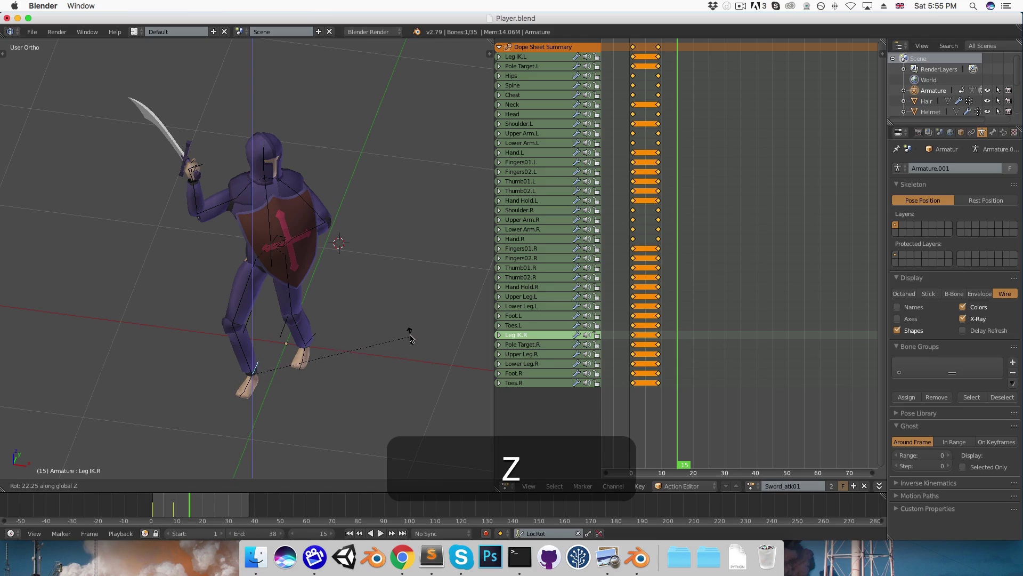
{"action": "left_click", "coordinate": [405, 327]}
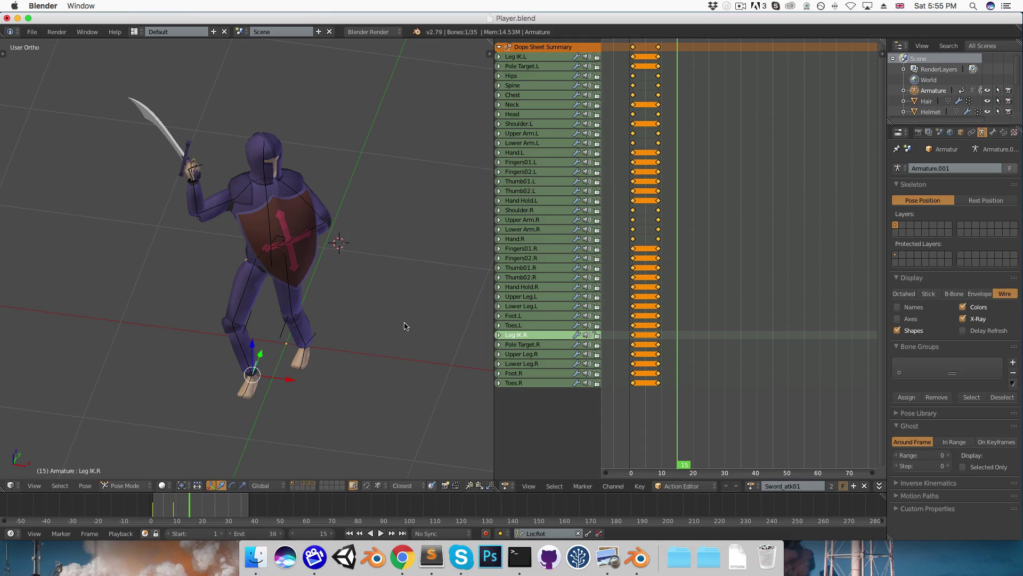
{"action": "key", "text": "KP_1"}
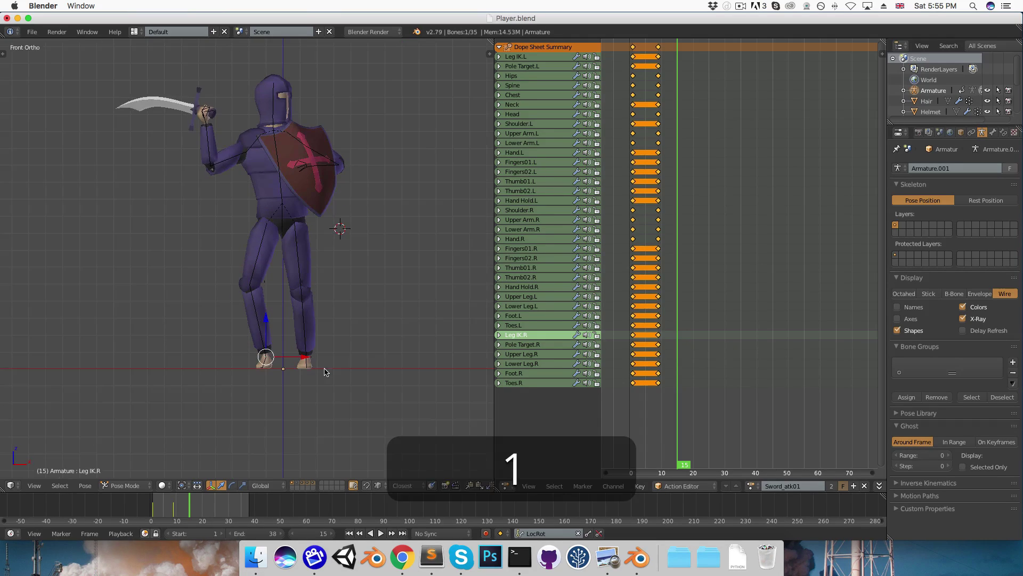
{"action": "right_click", "coordinate": [282, 220]}
{"action": "key", "text": "g"}
{"action": "right_click", "coordinate": [238, 315]}
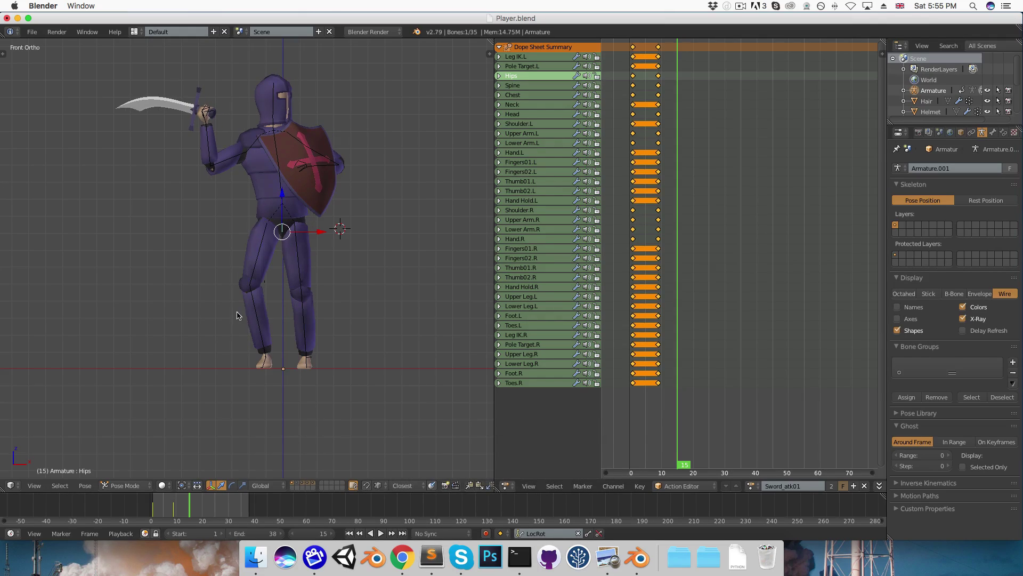
In wireframe right side view, select both leg pole targets, move them forward by about 0.32, and return to solid shading.
{"action": "key", "text": "KP_3"}
{"action": "key", "text": "z"}
{"action": "key", "text": "b"}
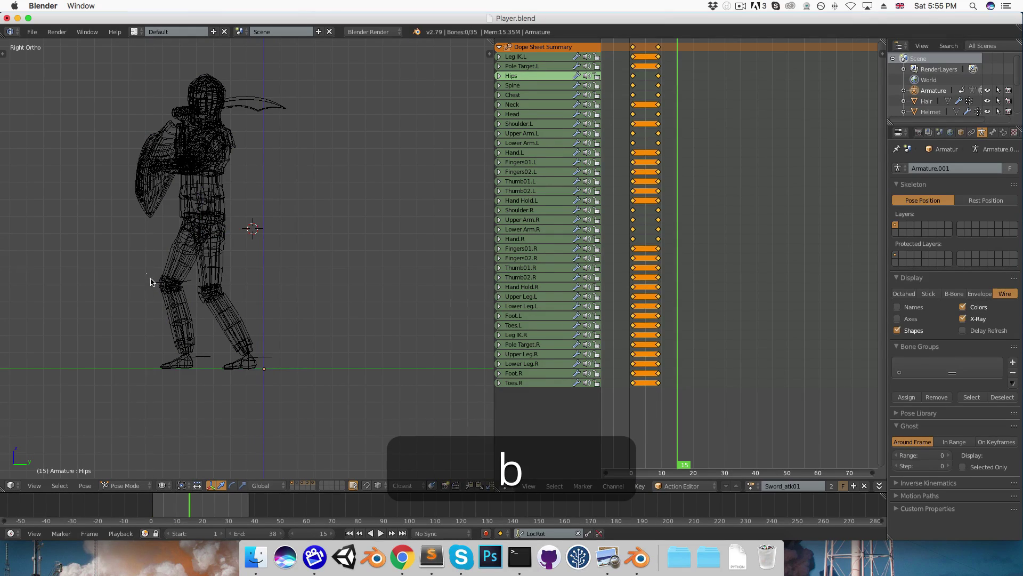
{"action": "left_click_drag", "start_coordinate": [148, 273], "coordinate": [163, 293]}
{"action": "key", "text": "g"}
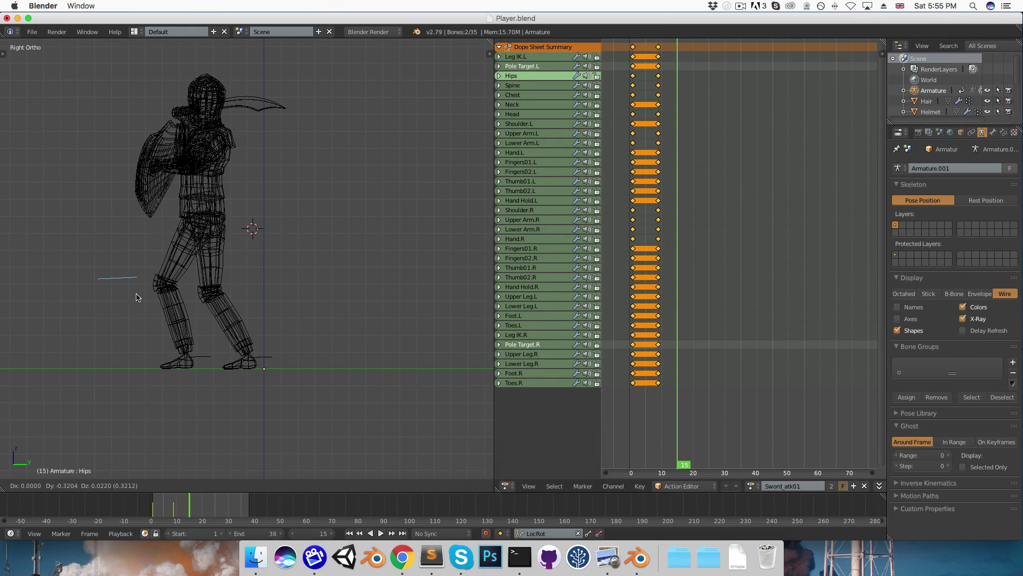
{"action": "left_click", "coordinate": [137, 297]}
{"action": "key", "text": "z"}
{"action": "middle_click_drag", "start_coordinate": [138, 297], "coordinate": [181, 354]}
{"action": "key", "text": "KP_1"}
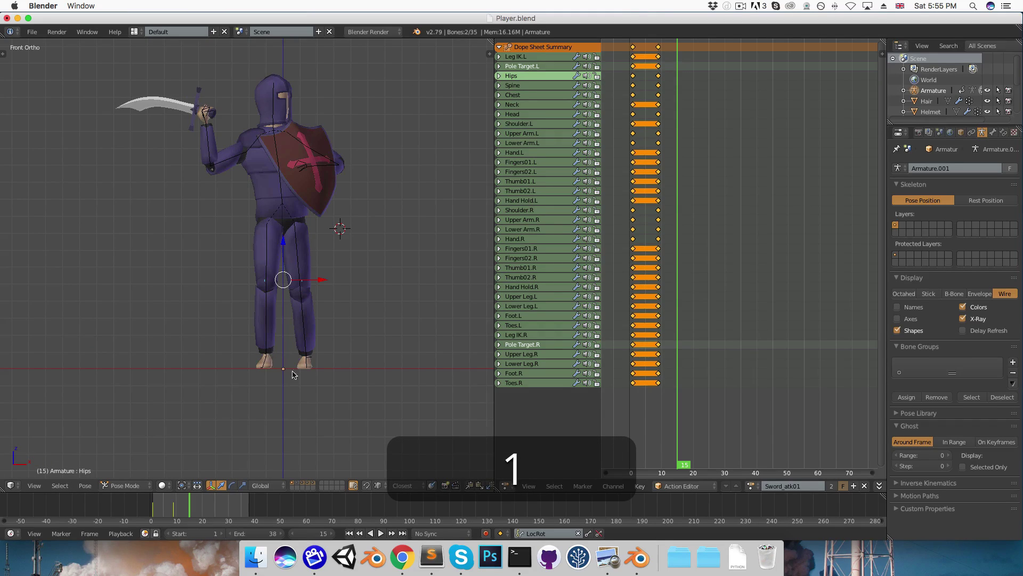
In right side view, rotate Leg IK.L to lift the left heel and rotate Toes.L by about 33 degrees to flatten the toes.
{"action": "key", "text": "KP_3"}
{"action": "key", "text": "super+z"}
{"action": "key", "text": "r"}
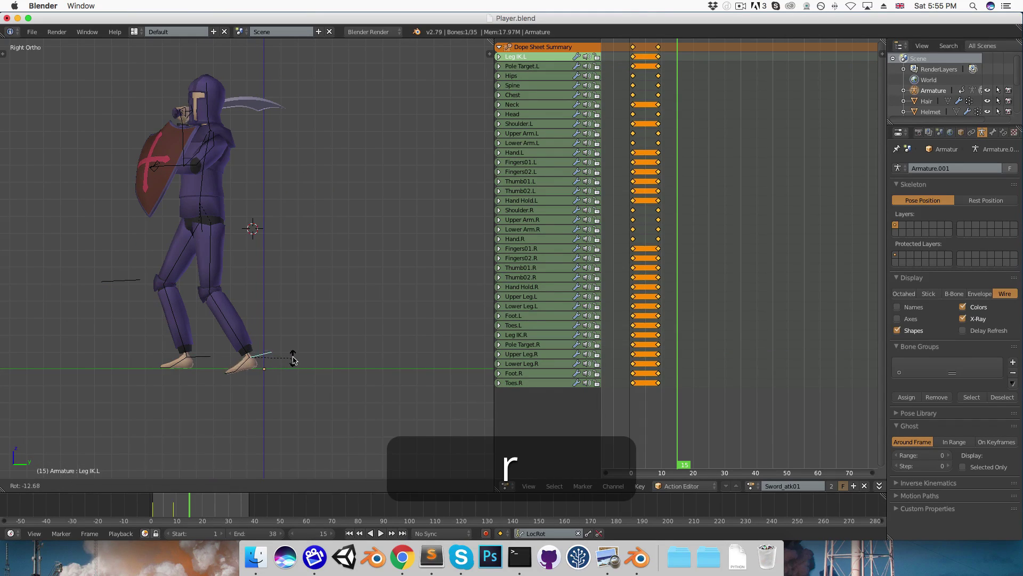
{"action": "left_click", "coordinate": [292, 353]}
{"action": "right_click", "coordinate": [233, 375]}
{"action": "key", "text": "r"}
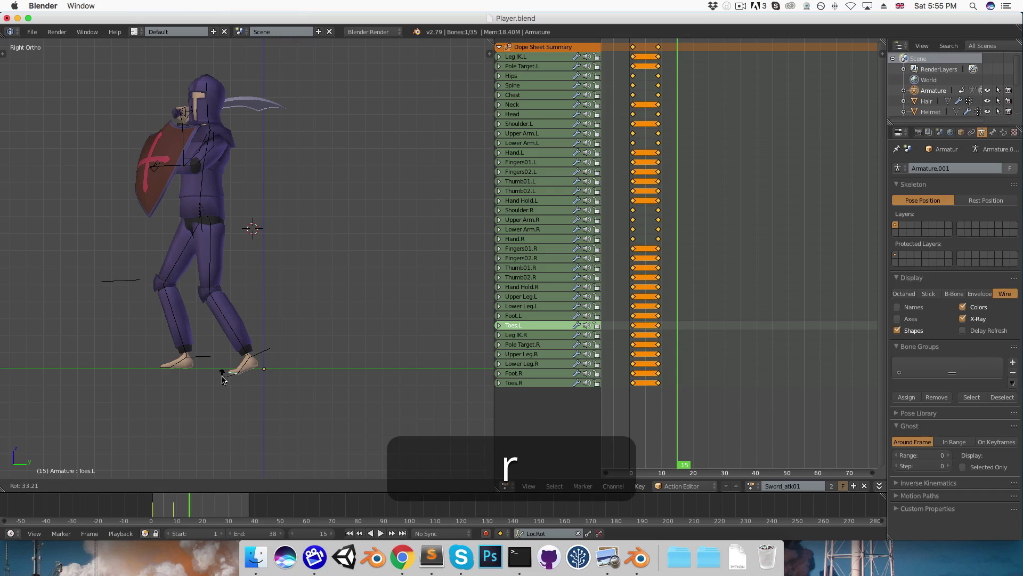
{"action": "right_click", "coordinate": [223, 379]}
Raise Leg IK.L slightly along global Z so the left toes rest on the ground, and try a further Toes.L rotation.
{"action": "right_click", "coordinate": [264, 353]}
{"action": "key", "text": "g"}
{"action": "key", "text": "z"}
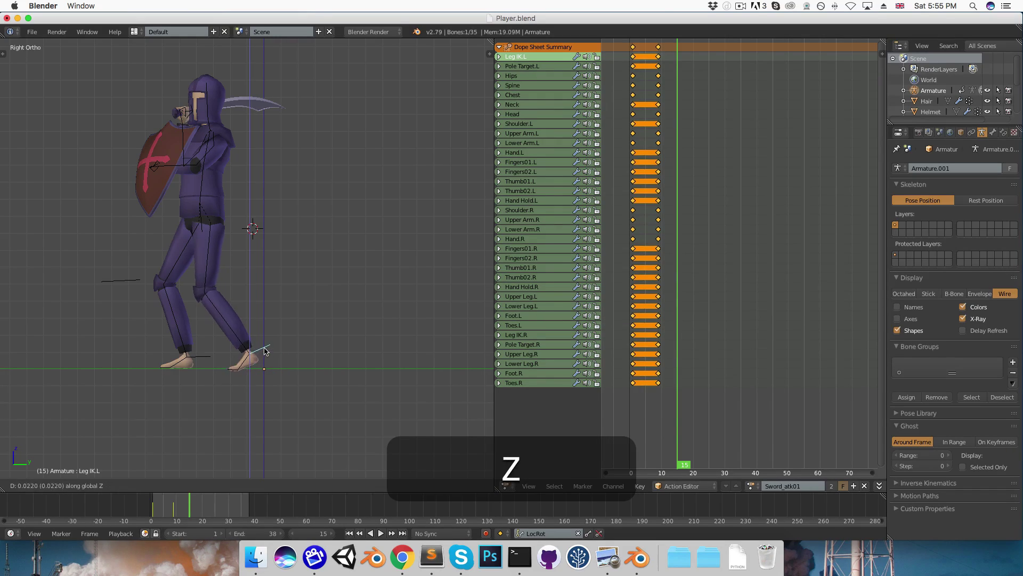
{"action": "left_click", "coordinate": [265, 350]}
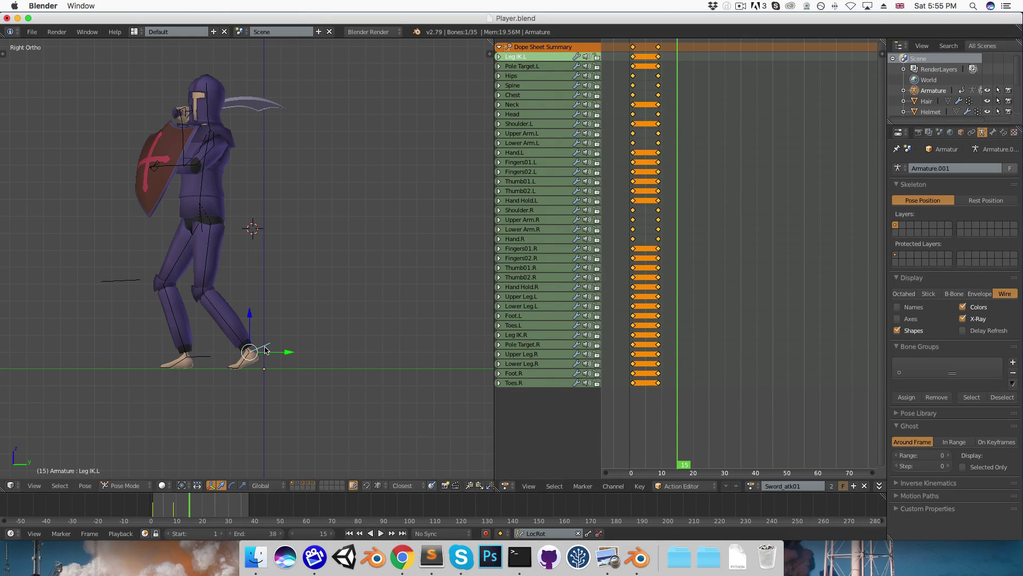
{"action": "right_click", "coordinate": [230, 372]}
{"action": "key", "text": "r"}
{"action": "right_click", "coordinate": [229, 373]}
Rotate the Hips bone to lean the body forward and shift it slightly forward in right side view.
{"action": "right_click", "coordinate": [207, 220]}
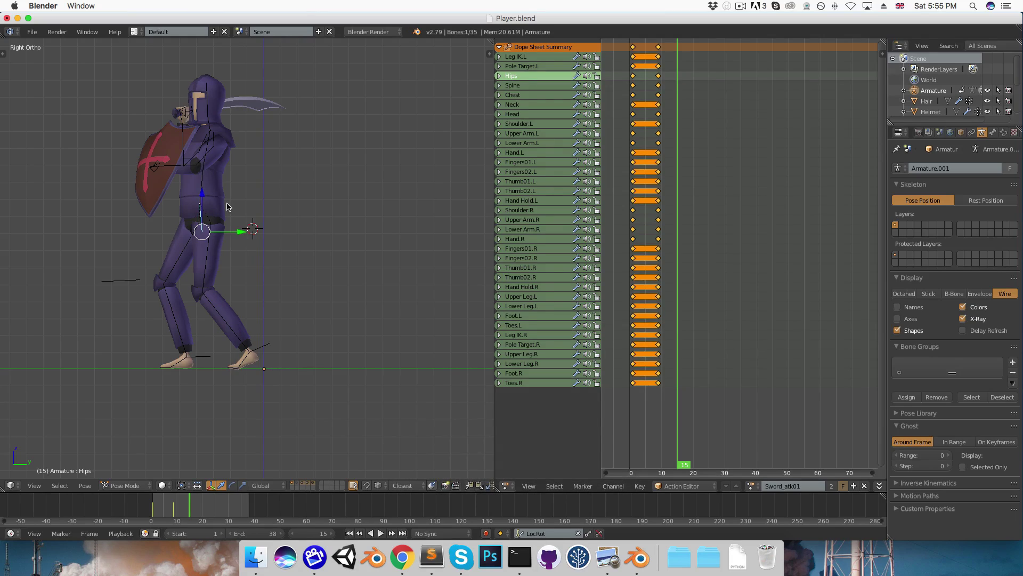
{"action": "key", "text": "r"}
{"action": "left_click", "coordinate": [223, 201]}
{"action": "key", "text": "g"}
{"action": "right_click", "coordinate": [229, 205]}
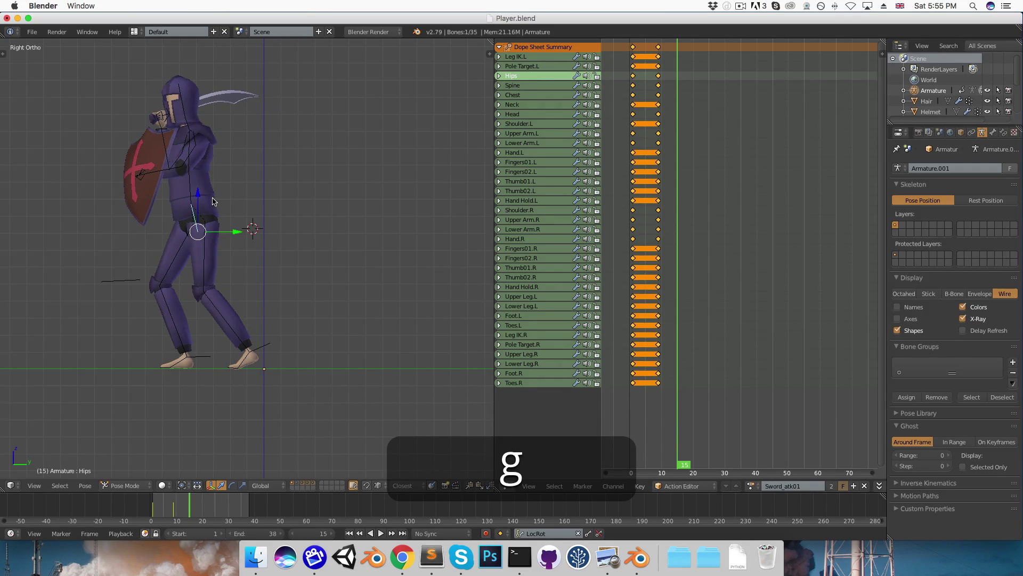
Rotate the Hips bone about global Z by about 16 degrees to twist the body further into the swing.
{"action": "key", "text": "1"}
{"action": "middle_click_drag", "start_coordinate": [332, 218], "coordinate": [411, 302]}
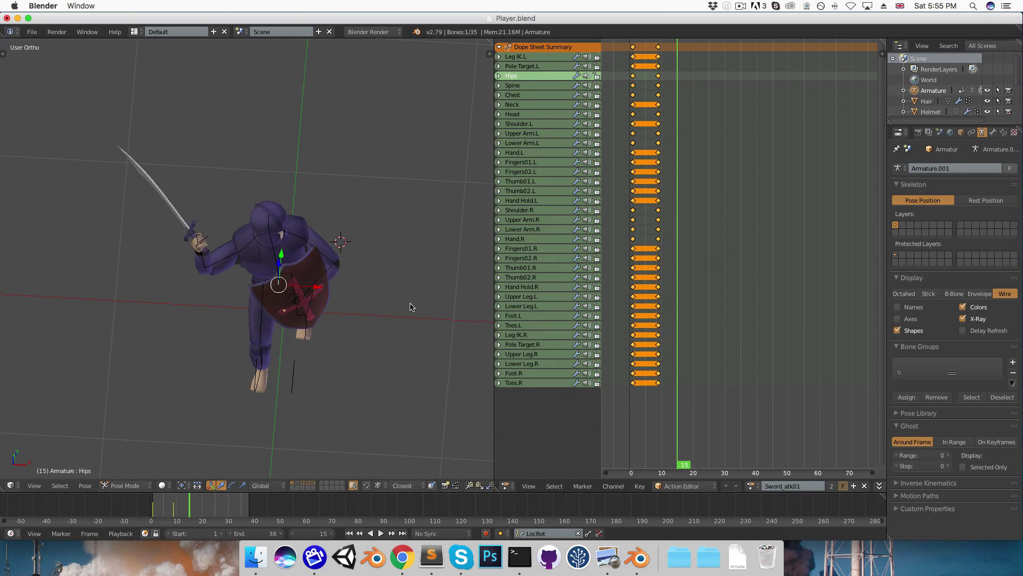
{"action": "key", "text": "r"}
{"action": "key", "text": "z"}
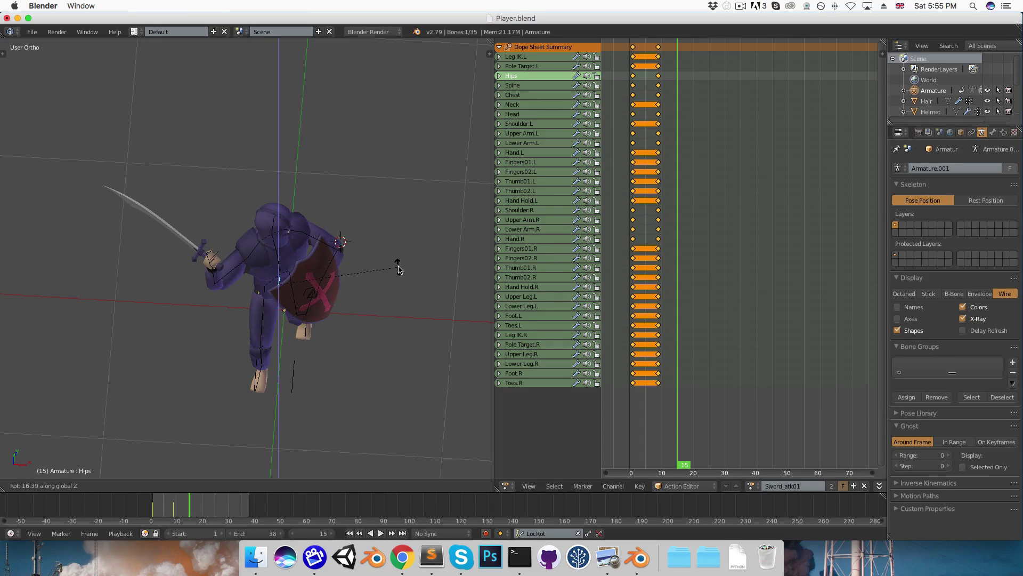
{"action": "left_click", "coordinate": [395, 267]}
In front view, rotate the Neck bone about global Z by about -59 degrees and straighten it so the head faces forward.
{"action": "right_click", "coordinate": [268, 230]}
{"action": "key", "text": "1"}
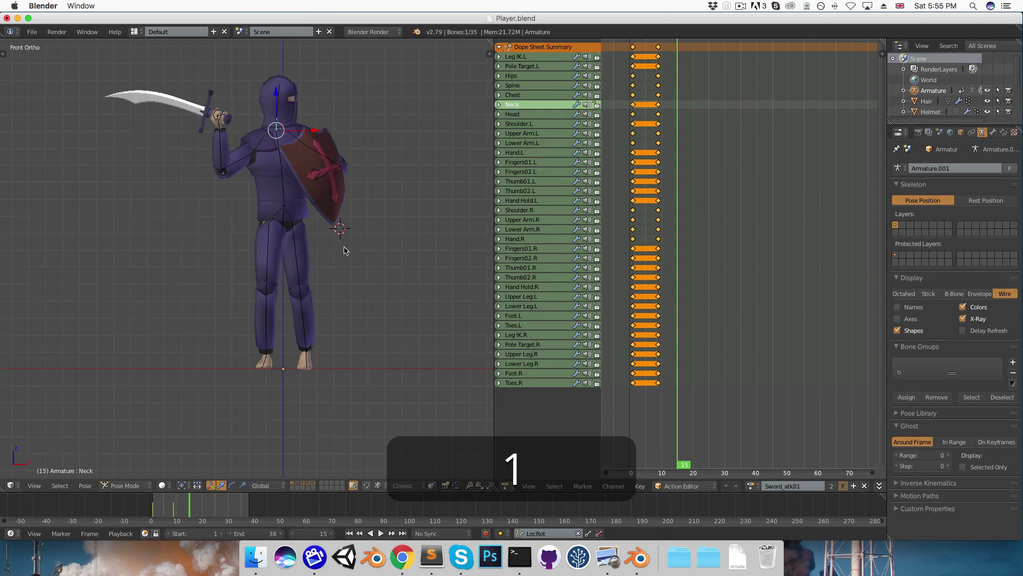
{"action": "key", "text": "r"}
{"action": "key", "text": "z"}
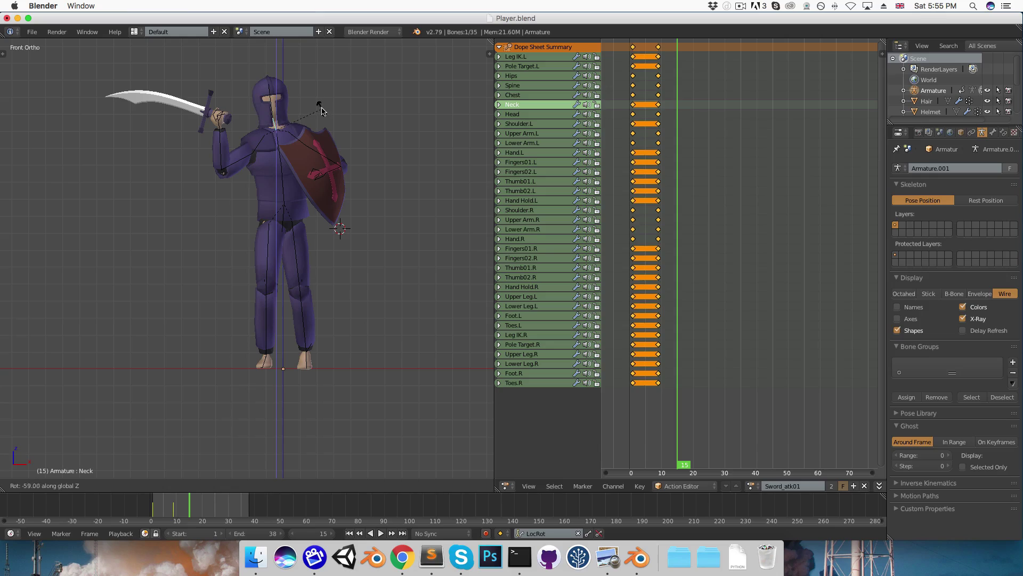
{"action": "key", "text": "r"}
{"action": "left_click", "coordinate": [294, 92]}
Clear the rotation of the Upper Arm.R and Lower Arm.R bones.
{"action": "right_click", "coordinate": [233, 164]}
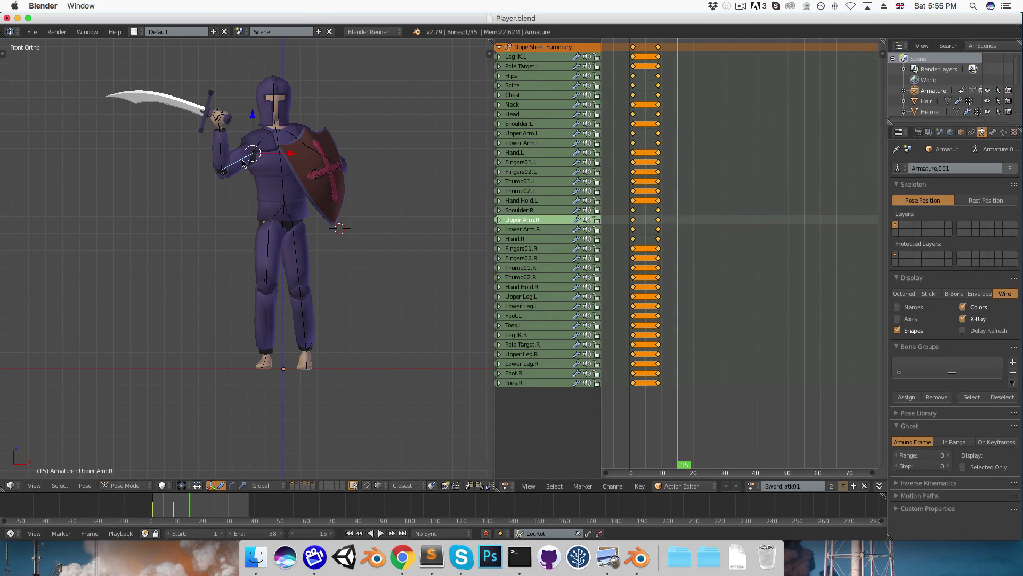
{"action": "key", "text": "alt+r"}
{"action": "right_click", "coordinate": [229, 188]}
{"action": "key", "text": "alt+r"}
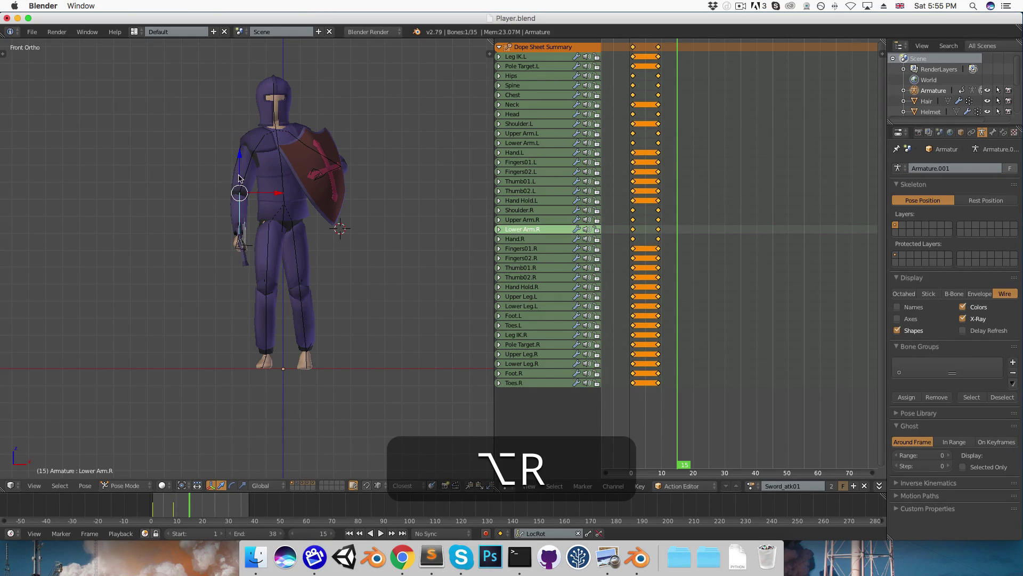
In right side view, rotate Upper Arm.R forward by about 20 degrees and Lower Arm.R slightly to extend the sword arm.
{"action": "right_click", "coordinate": [245, 169]}
{"action": "key", "text": "3"}
{"action": "key", "text": "r"}
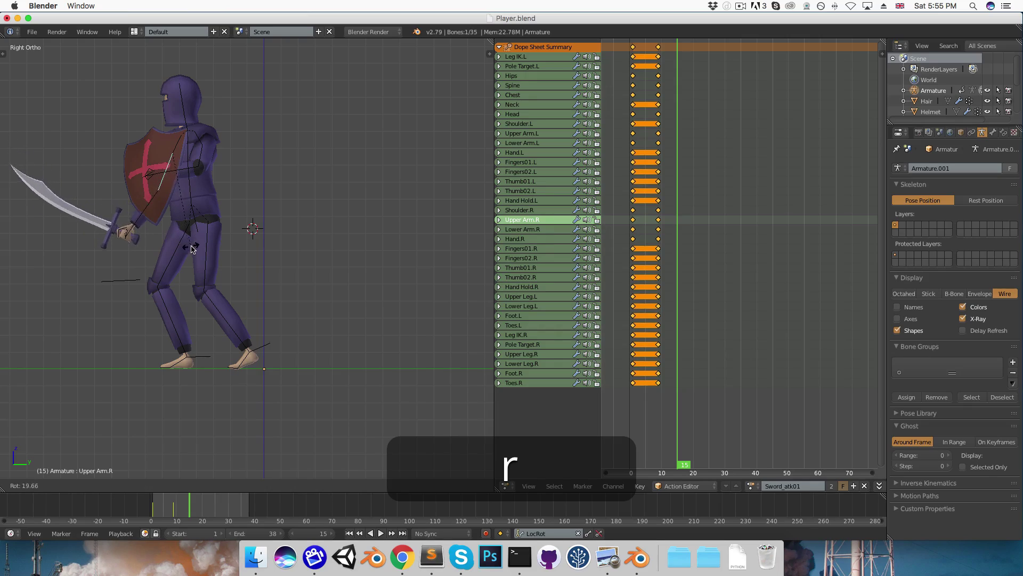
{"action": "left_click", "coordinate": [181, 239]}
{"action": "right_click", "coordinate": [150, 229]}
{"action": "key", "text": "r"}
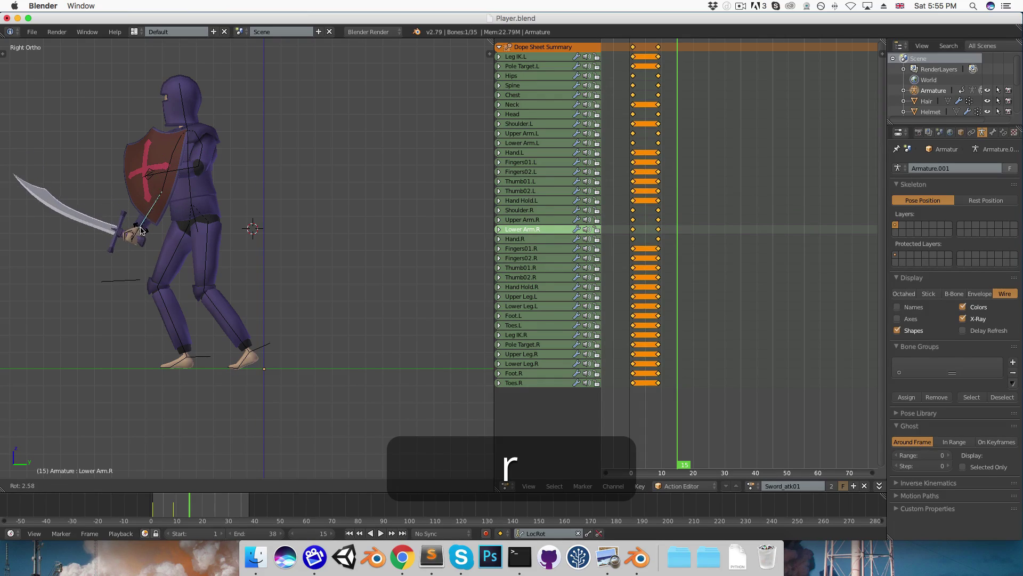
{"action": "left_click", "coordinate": [130, 155]}
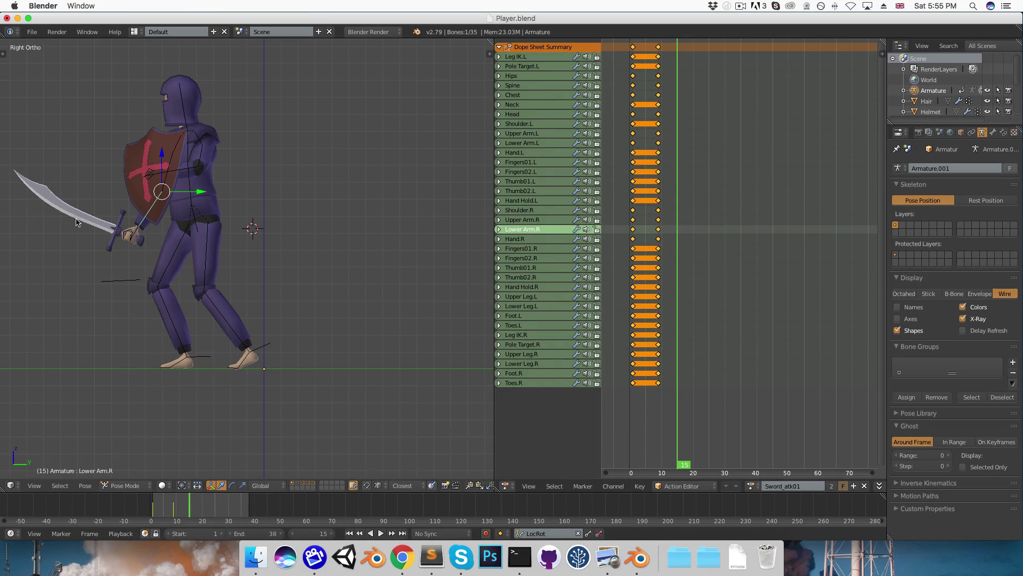
In front view, rotate the Upper Arm.R bone inward to bring the sword hand across the body.
{"action": "key", "text": "1"}
{"action": "right_click", "coordinate": [240, 173]}
{"action": "key", "text": "r"}
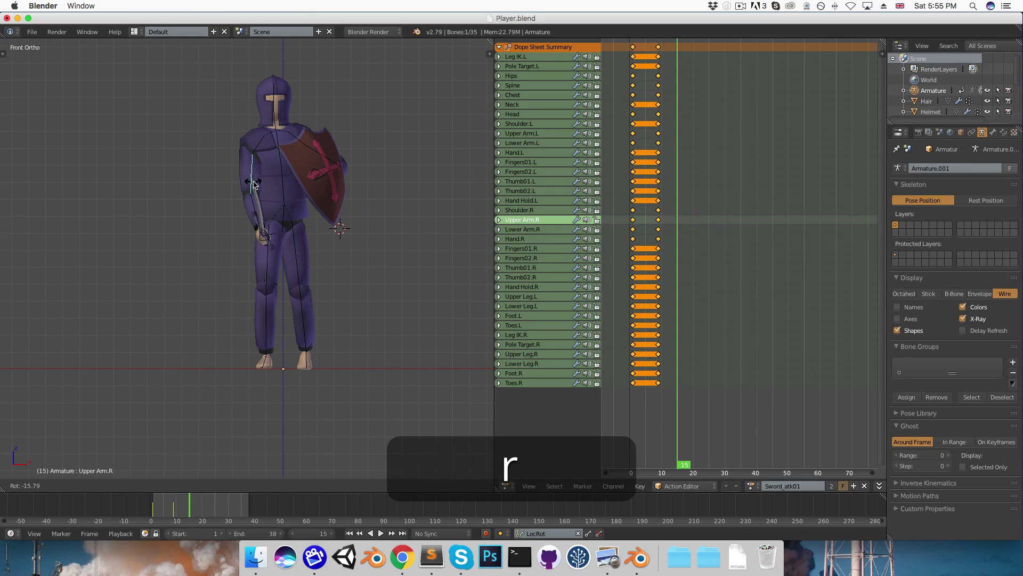
{"action": "left_click", "coordinate": [257, 186]}
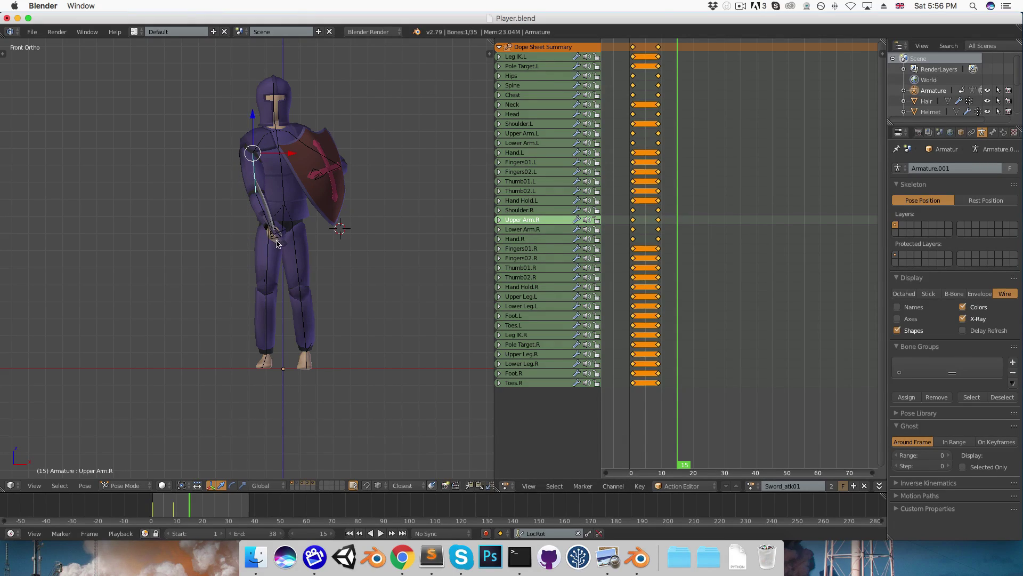
Sketch a Grease Pencil arc from beside the head around to the sword hand to show the swing path, and undo it.
{"action": "key", "text": "d"}
{"action": "left_click_drag", "start_coordinate": [242, 111], "coordinate": [214, 129]}
{"action": "left_click_drag", "start_coordinate": [257, 234], "coordinate": [268, 245]}
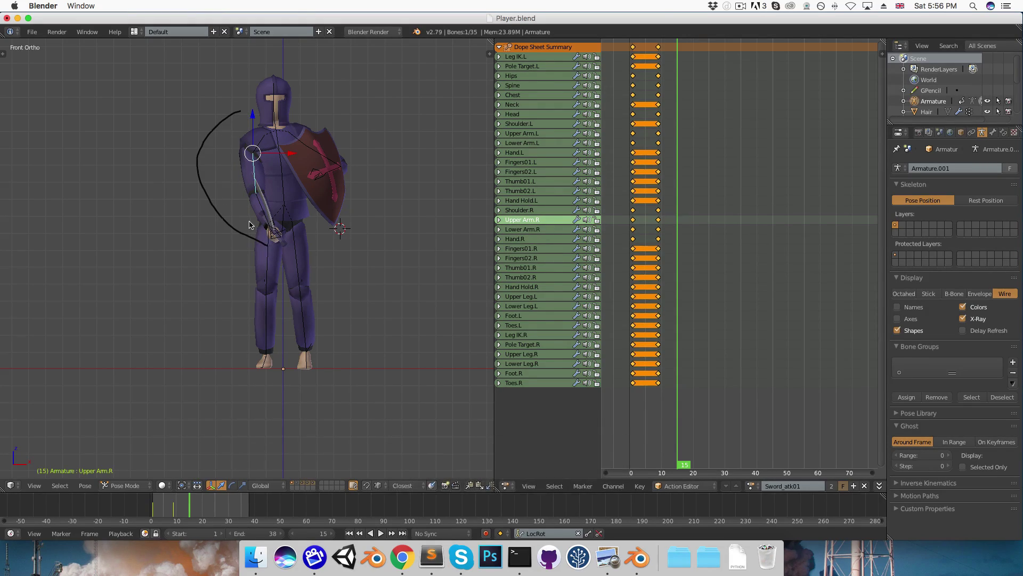
{"action": "key", "text": "super+z"}
Clear the rotation of the Upper Arm.L and Lower Arm.L bones on the shield arm.
{"action": "key", "text": "3"}
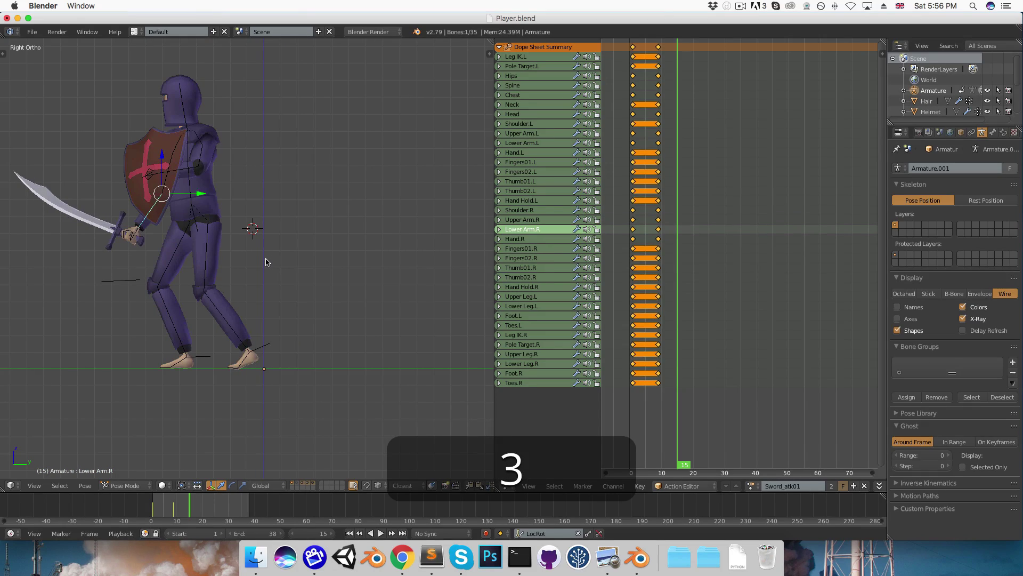
{"action": "right_click", "coordinate": [201, 159]}
{"action": "right_click", "coordinate": [193, 172], "text": "shift"}
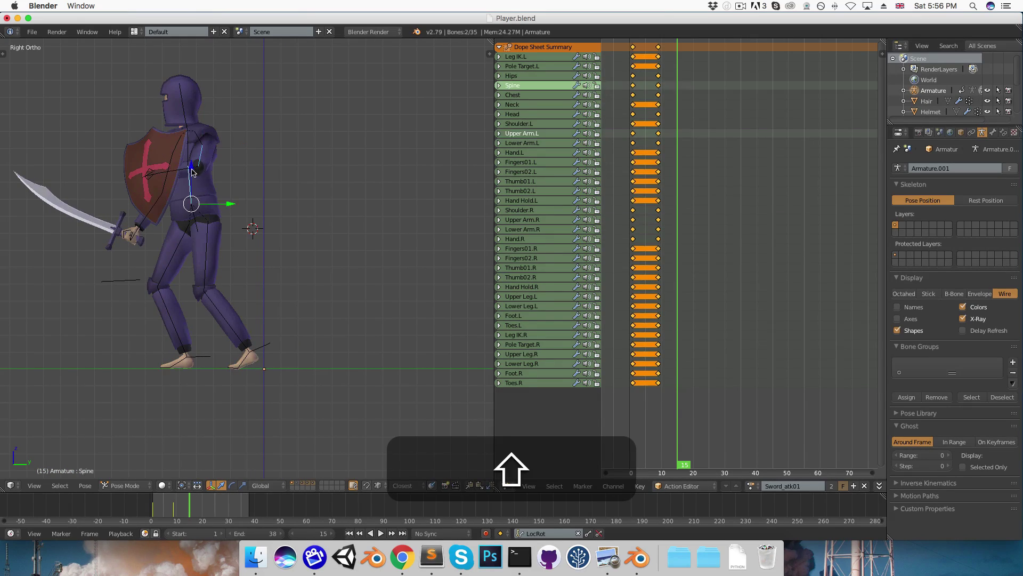
{"action": "right_click", "coordinate": [200, 160], "text": "shift"}
{"action": "key", "text": "alt+r"}
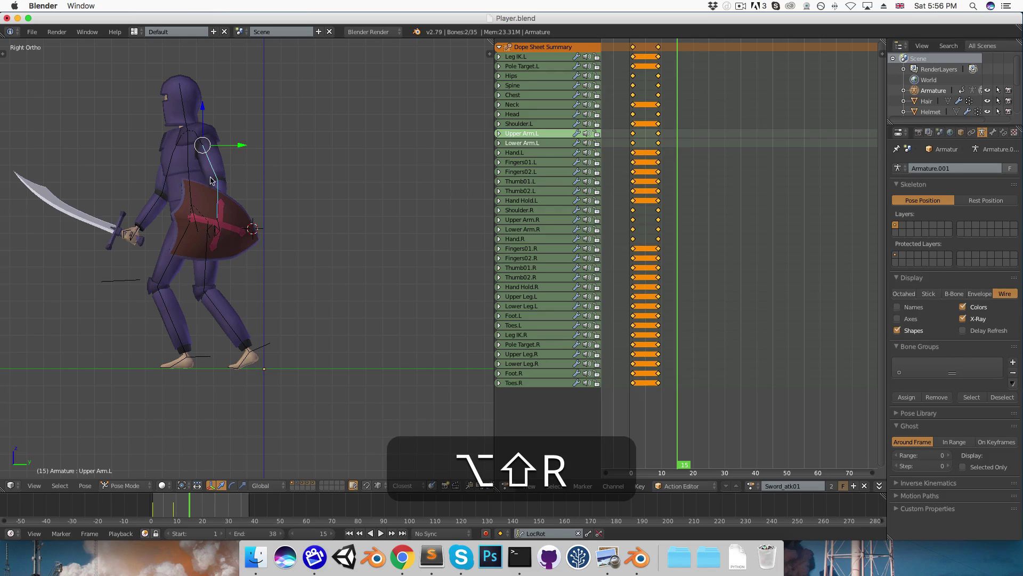
In front view, rotate the Upper Arm.L bone outward to swing the shield away from the body.
{"action": "key", "text": "KP_1"}
{"action": "right_click", "coordinate": [319, 174]}
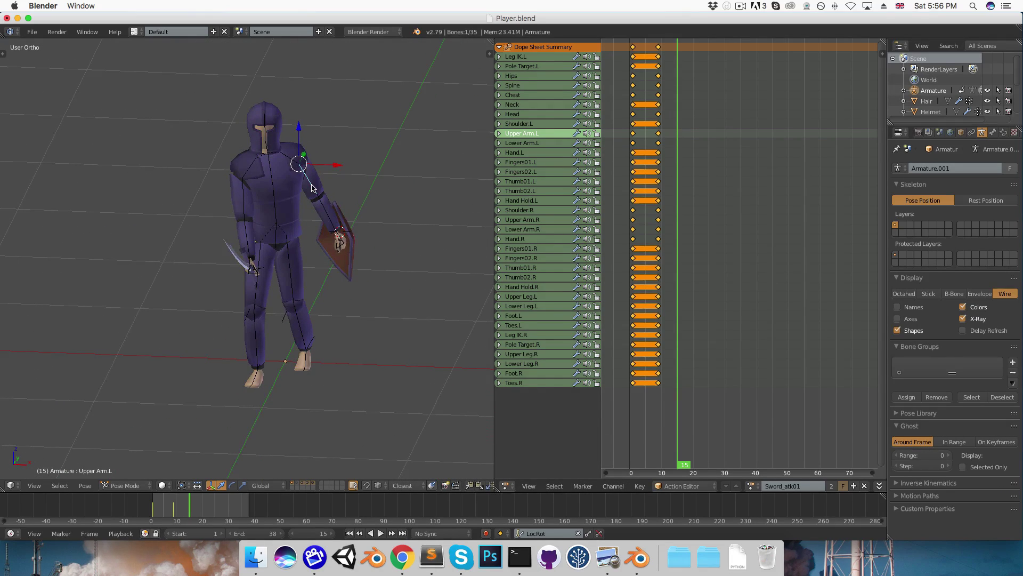
{"action": "key", "text": "r"}
{"action": "left_click", "coordinate": [364, 219]}
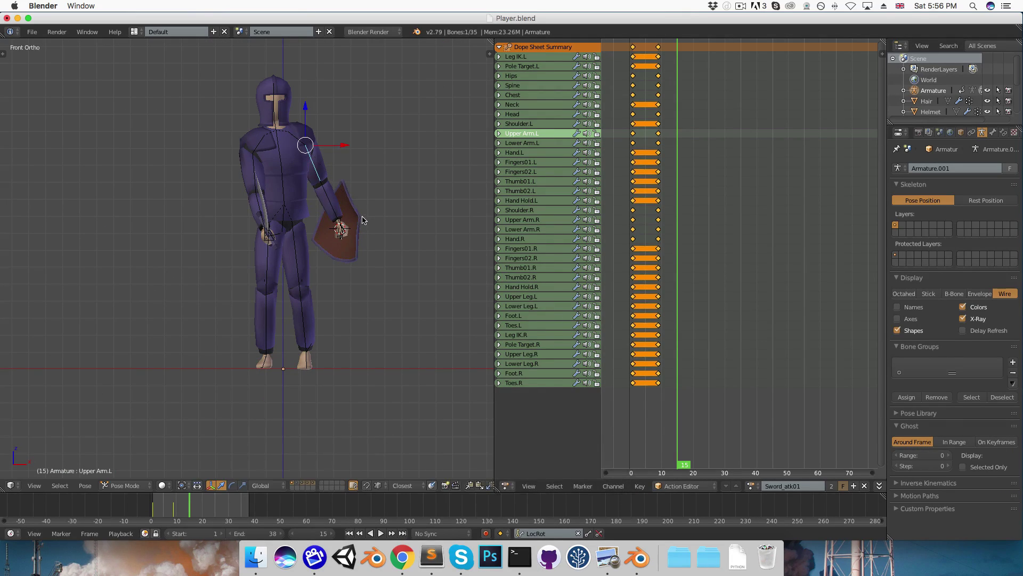
{"action": "key", "text": "KP_3"}
{"action": "middle_click_drag", "start_coordinate": [283, 221], "coordinate": [388, 230]}
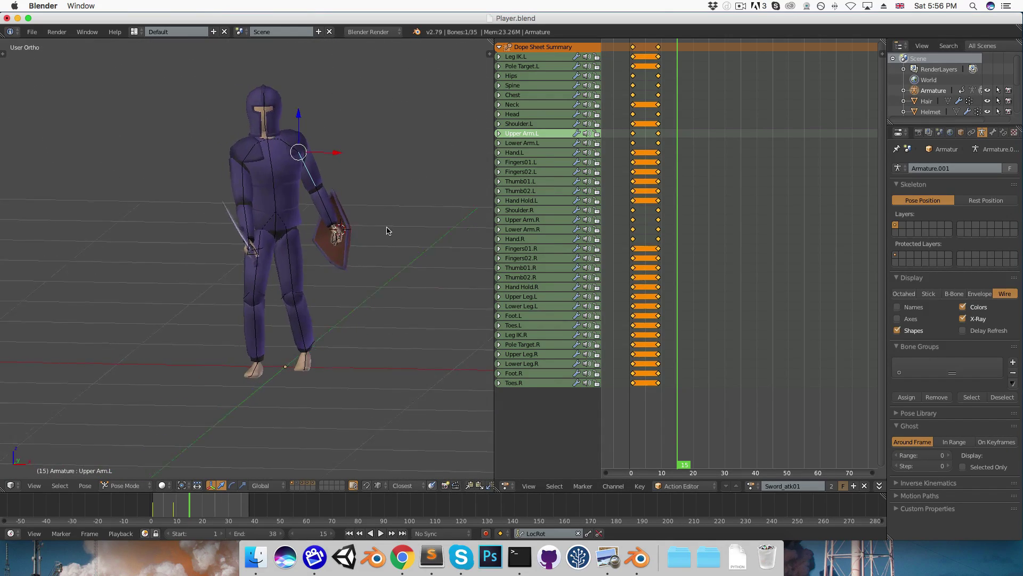
In front view, nudge the Hips bone slightly and rotate the Spine bone a little to adjust the torso.
{"action": "key", "text": "KP_1"}
{"action": "right_click", "coordinate": [299, 215]}
{"action": "key", "text": "g"}
{"action": "left_click", "coordinate": [306, 208]}
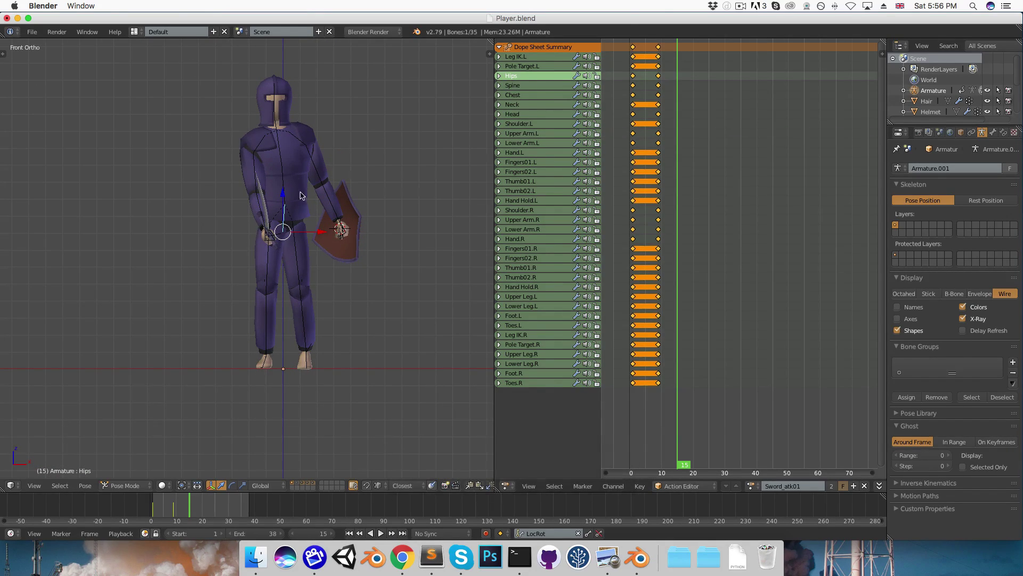
{"action": "right_click", "coordinate": [285, 185]}
{"action": "key", "text": "r"}
{"action": "left_click", "coordinate": [299, 165]}
Insert LocRot keyframes for all bones at frame 15 and play back the attack, including in right side view.
{"action": "key", "text": "a"}
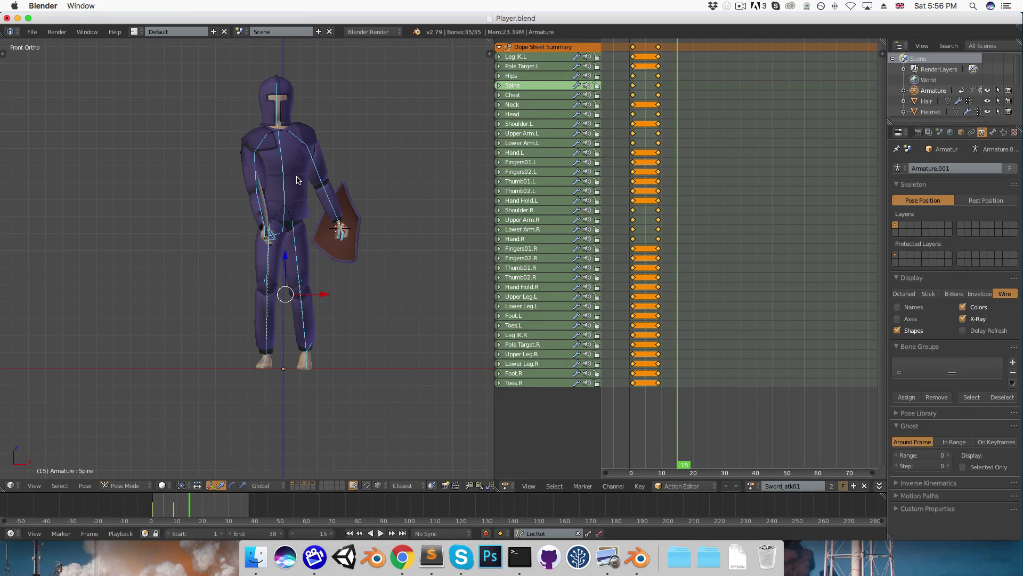
{"action": "key", "text": "i"}
{"action": "key", "text": "alt+a"}
{"action": "middle_click_drag", "start_coordinate": [338, 224], "coordinate": [263, 250]}
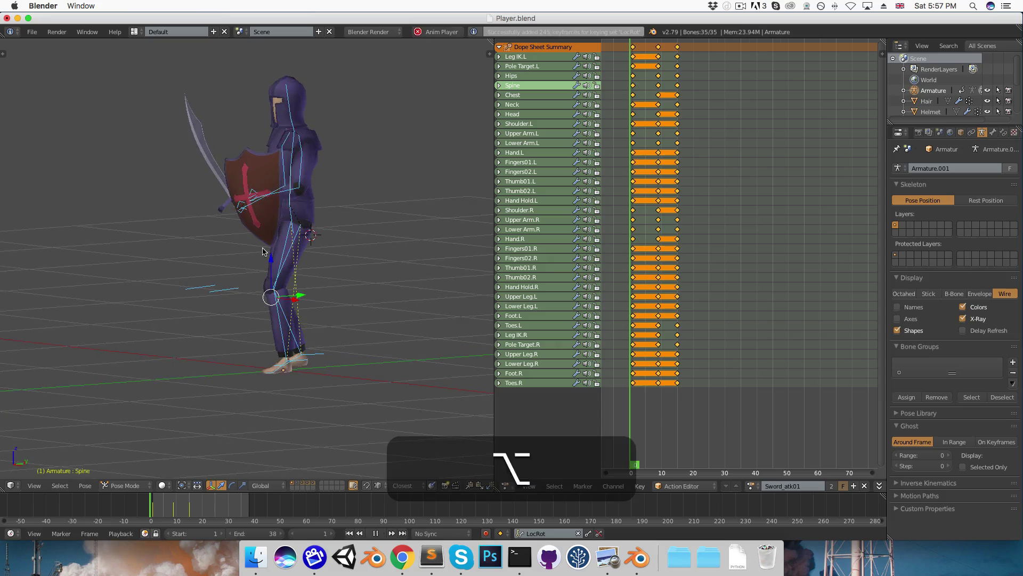
{"action": "key", "text": "alt+a"}
{"action": "key", "text": "alt+3"}
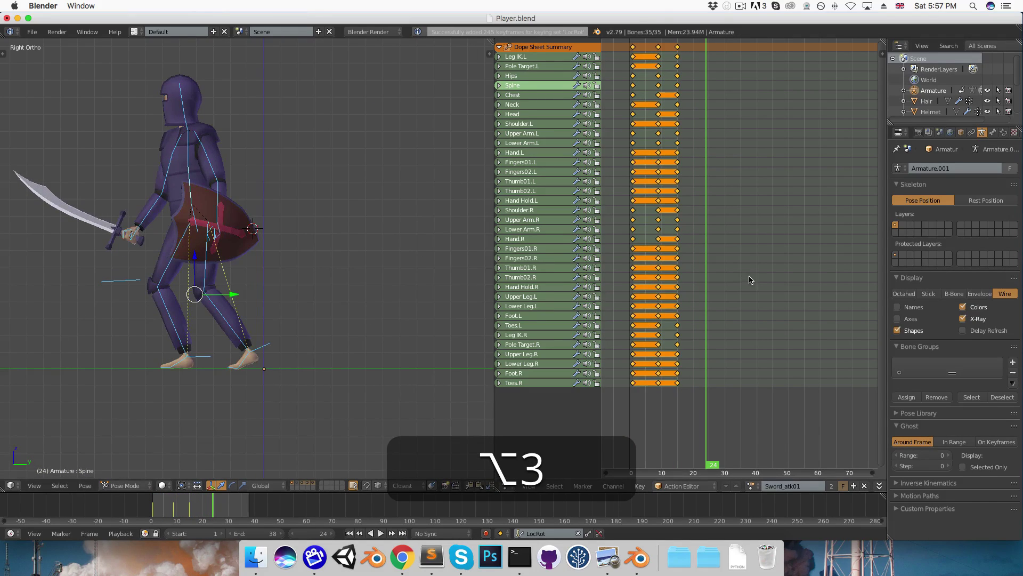
{"action": "key", "text": "alt+a"}
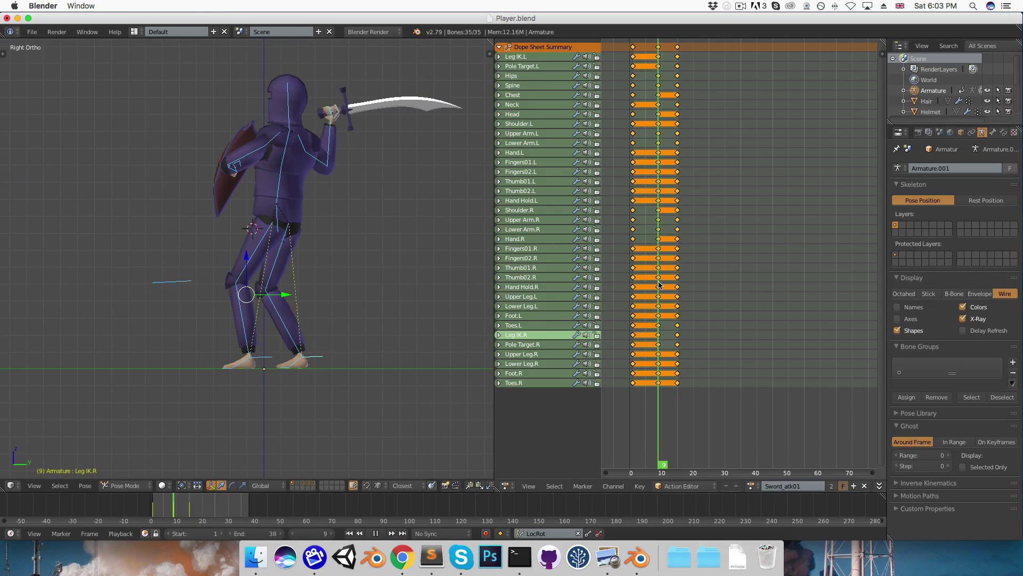
{"action": "key", "text": "alt+a"}
At frame 12, rotate the Leg IK.R bone by about 22 degrees and move it slightly back and up to lift the right heel.
{"action": "right_click", "coordinate": [316, 359]}
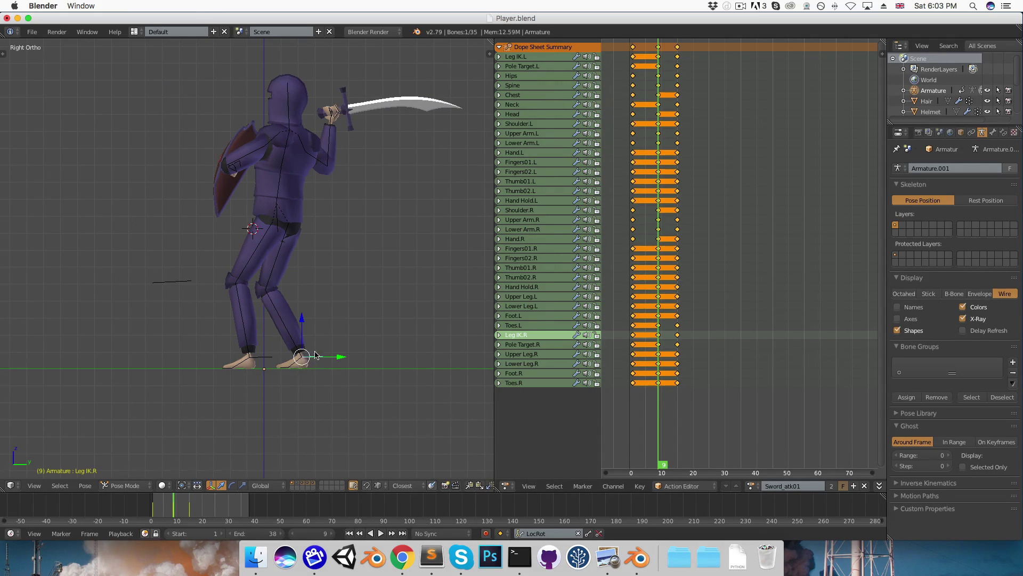
{"action": "key", "text": "Right"}
{"action": "key", "text": "Right"}
{"action": "key", "text": "Right"}
{"action": "key", "text": "Right"}
{"action": "key", "text": "Right"}
{"action": "key", "text": "Right"}
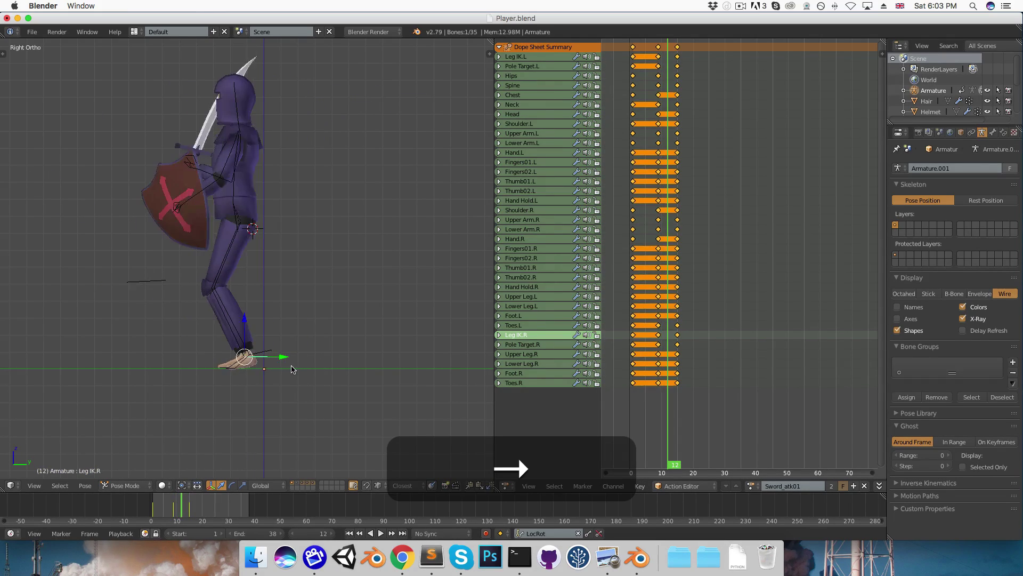
{"action": "key", "text": "Left"}
{"action": "key", "text": "Left"}
{"action": "key", "text": "Left"}
{"action": "key", "text": "r"}
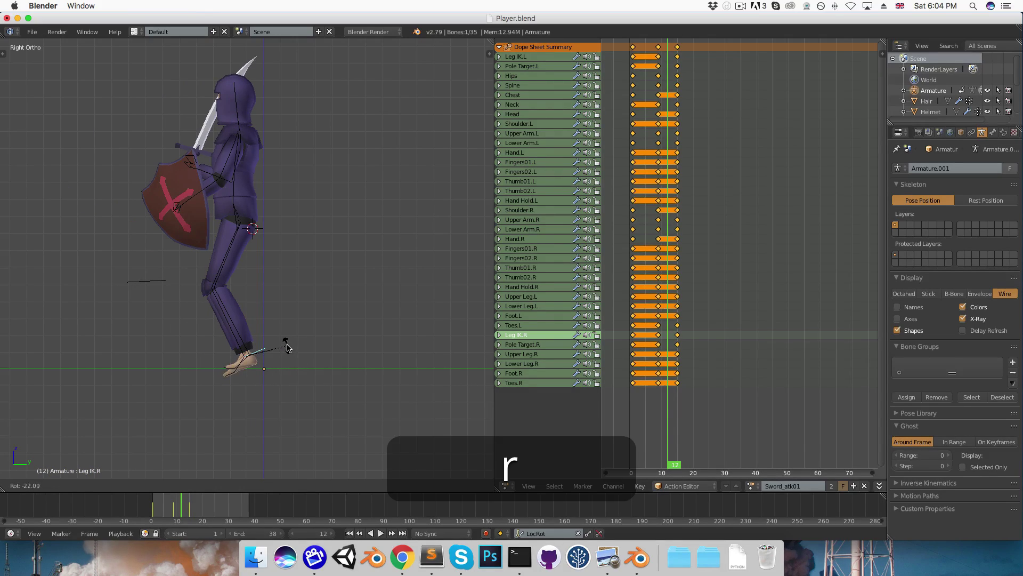
{"action": "key", "text": "g"}
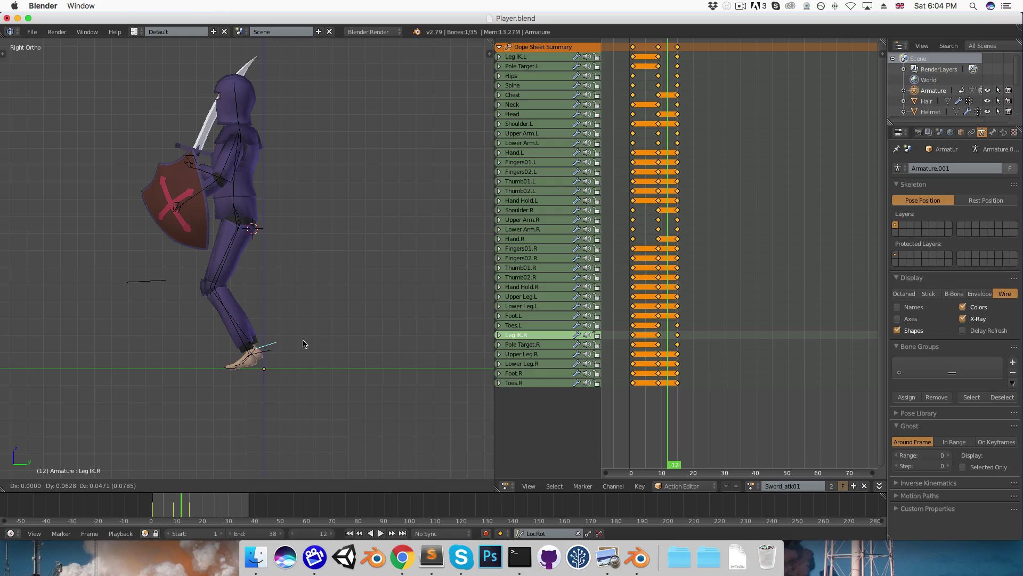
{"action": "left_click", "coordinate": [304, 345]}
Raise the Hips slightly along global Z and insert LocRot keyframes for Hips and Leg IK.R at frame 12.
{"action": "right_click", "coordinate": [236, 219]}
{"action": "key", "text": "g"}
{"action": "key", "text": "shift+z"}
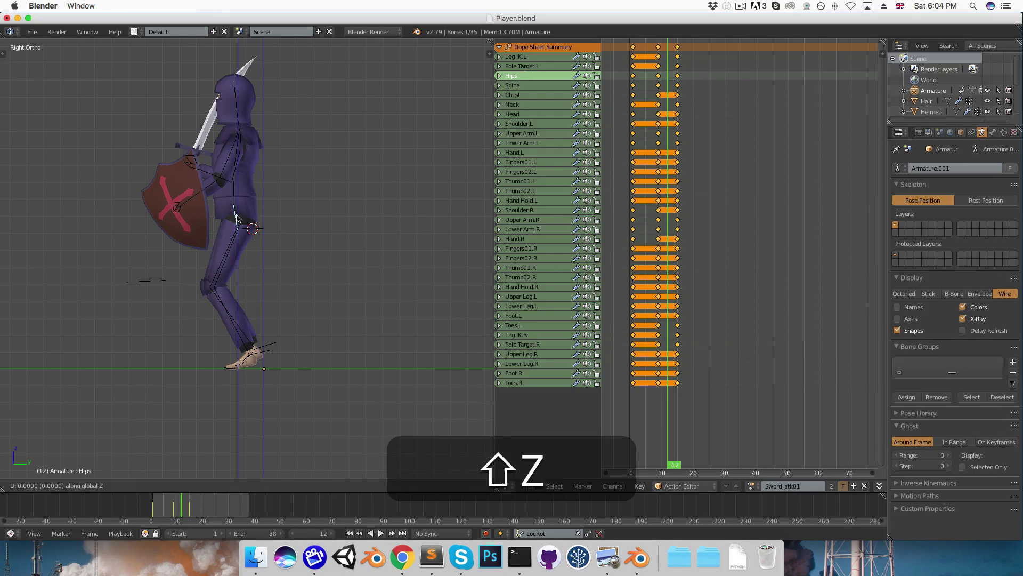
{"action": "left_click", "coordinate": [241, 160]}
{"action": "right_click", "coordinate": [271, 353], "text": "shift"}
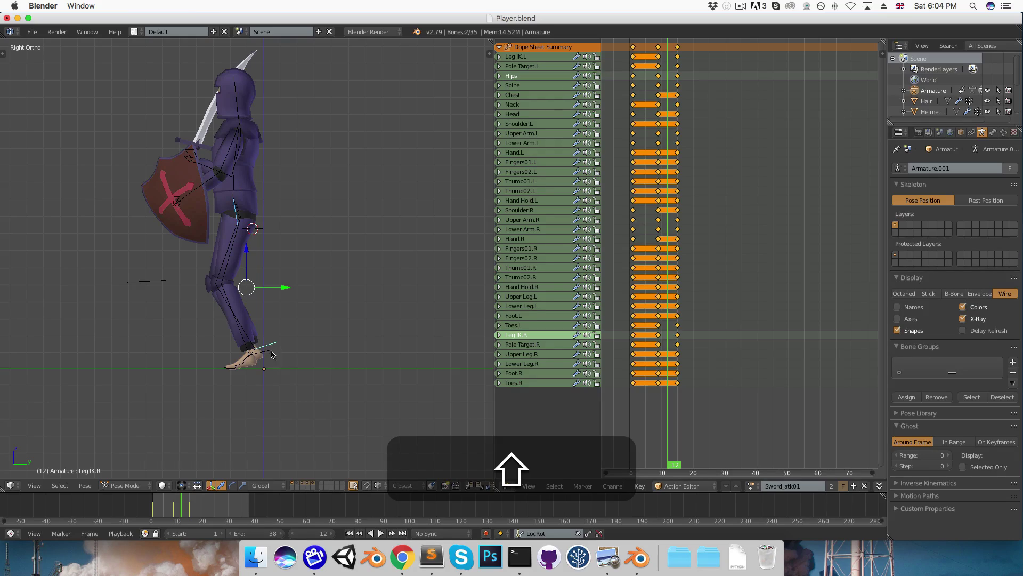
{"action": "key", "text": "i"}
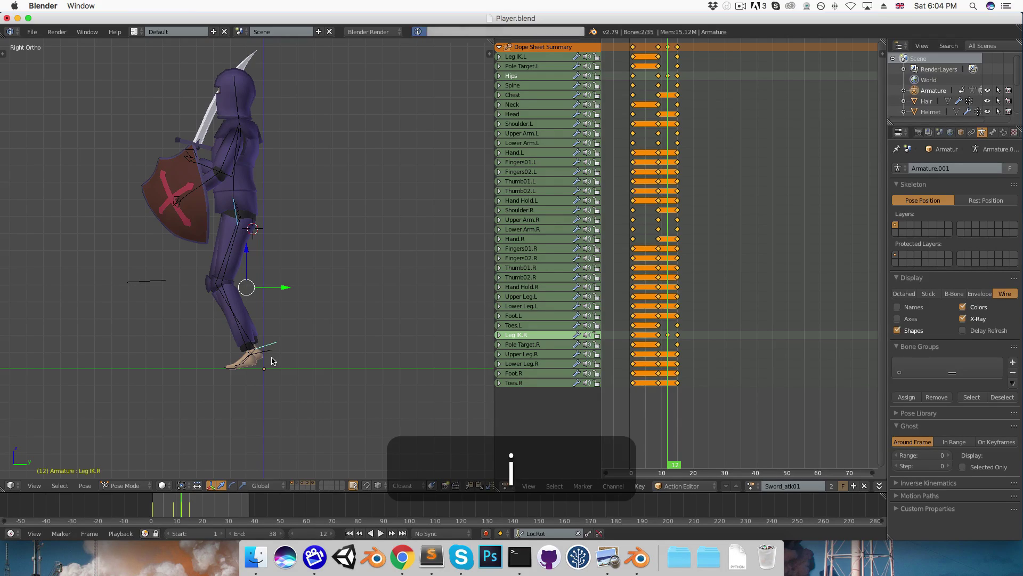
Step through the frames around frame 12 to check the right foot and hip motion.
{"action": "key", "text": "Left"}
{"action": "key", "text": "Left"}
{"action": "key", "text": "Right"}
{"action": "key", "text": "Right"}
{"action": "key", "text": "Right"}
{"action": "key", "text": "Right"}
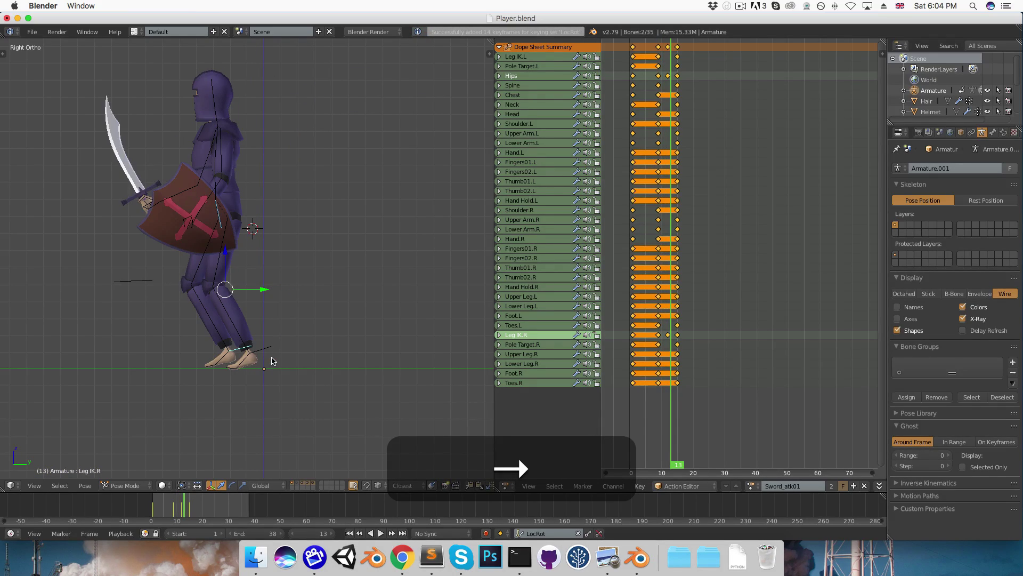
At frame 14, rotate and move the Leg IK.R bone slightly forward along the ground, and insert a LocRot keyframe.
{"action": "key", "text": "Left"}
{"action": "key", "text": "Left"}
{"action": "key", "text": "Right"}
{"action": "key", "text": "Right"}
{"action": "right_click", "coordinate": [212, 355]}
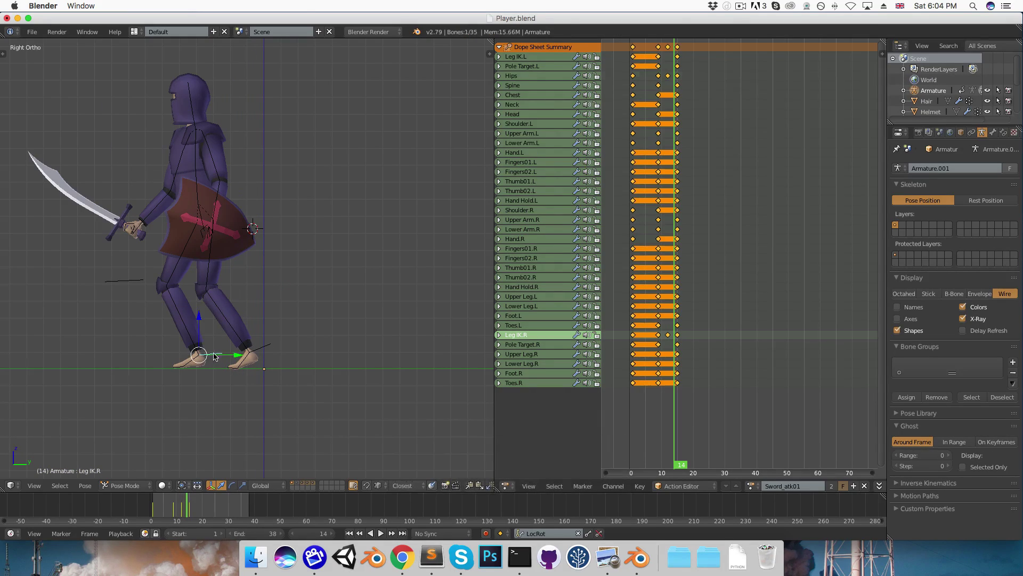
{"action": "key", "text": "r"}
{"action": "key", "text": "g"}
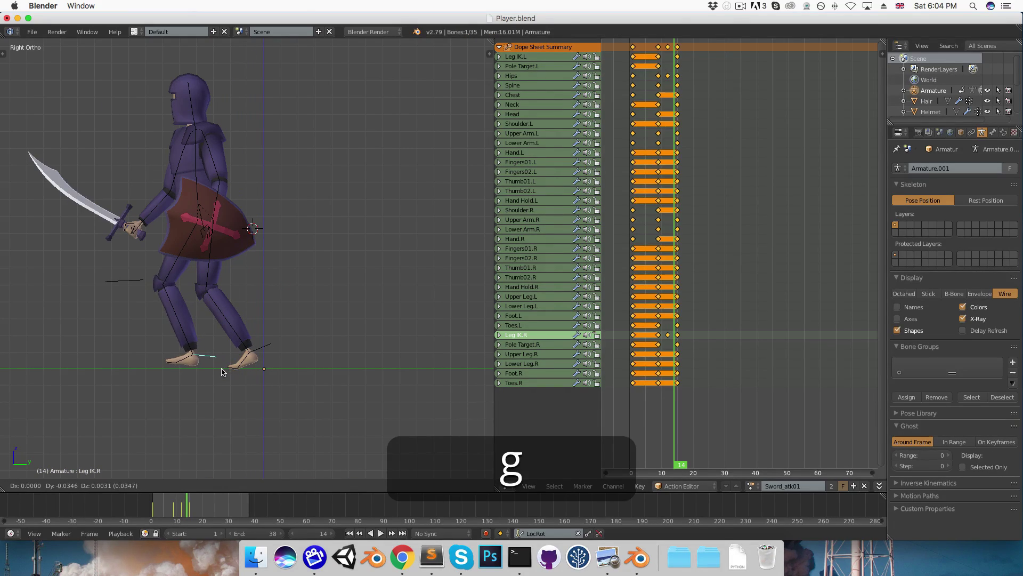
{"action": "left_click", "coordinate": [222, 372]}
{"action": "key", "text": "g"}
{"action": "left_click", "coordinate": [220, 375]}
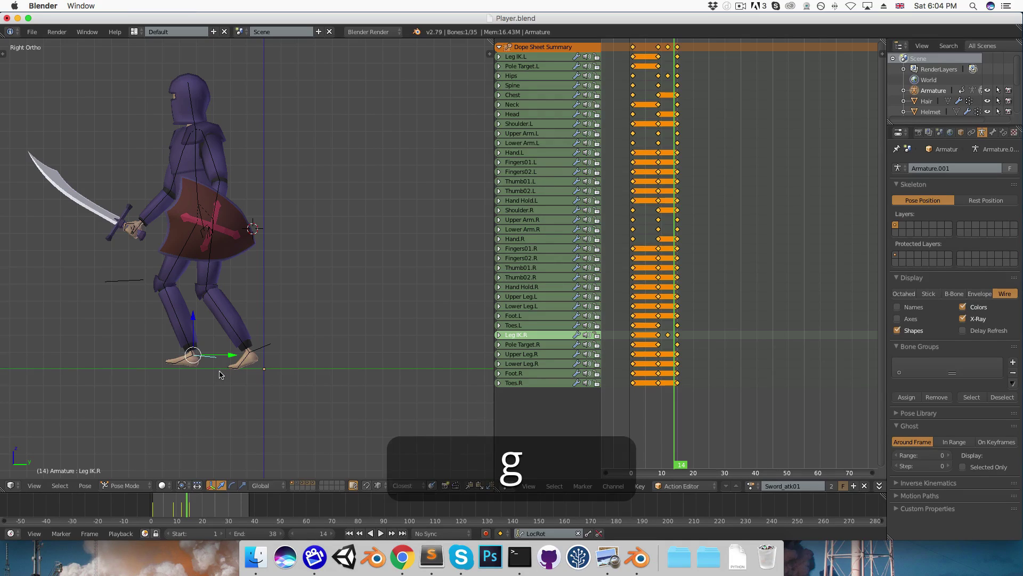
{"action": "key", "text": "i"}
Play the sword attack animation from the start to review the stepping foot.
{"action": "key", "text": "Right"}
{"action": "key", "text": "alt+Right"}
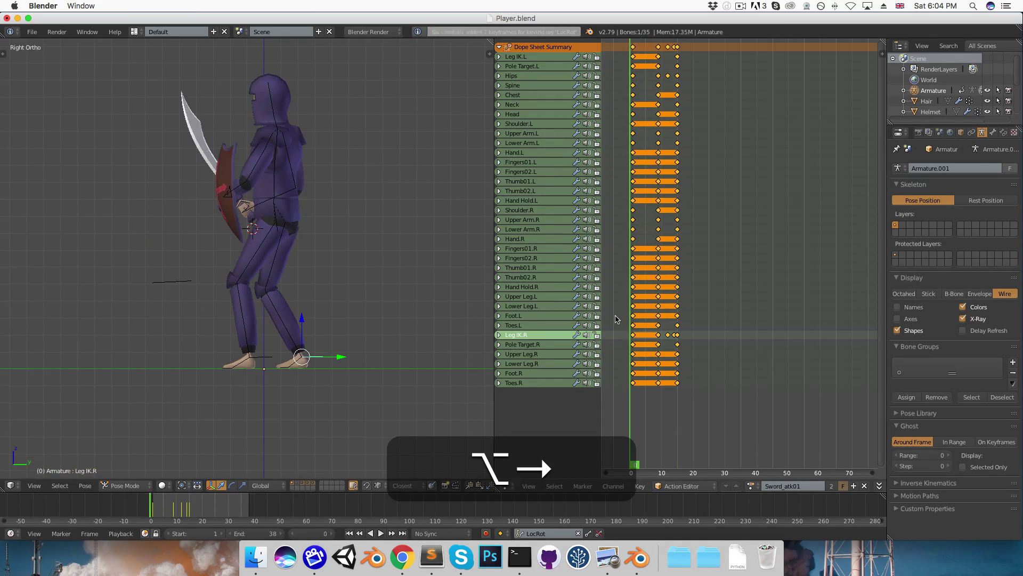
{"action": "key", "text": "alt+a"}
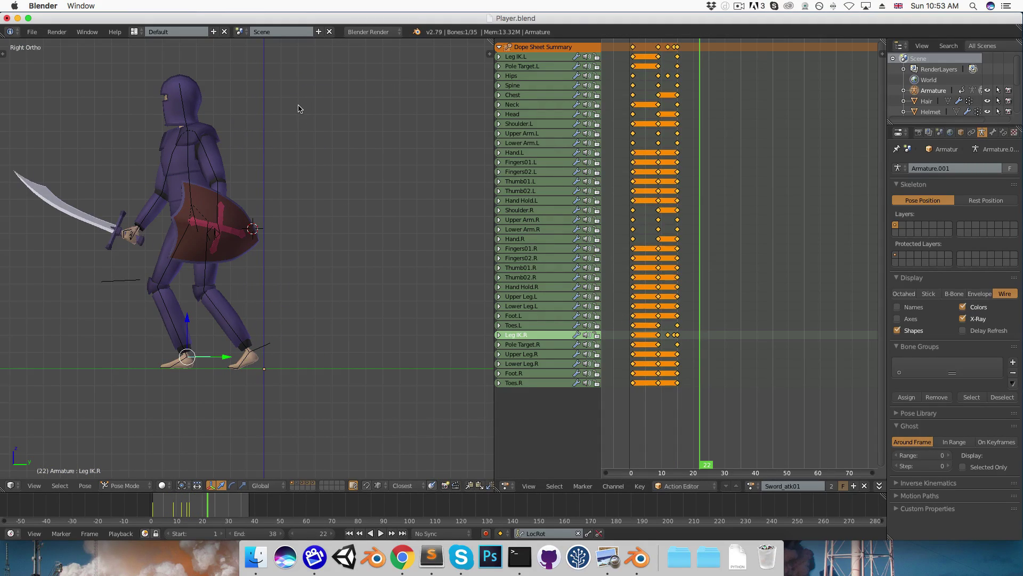
Sketch a curved arrow over the character's head for the sword's swing, and undo the annotation.
{"action": "key", "text": "d"}
{"action": "mouse_move", "coordinate": [224, 64]}
{"action": "left_mouse_down"}
{"action": "mouse_move", "coordinate": [176, 48]}
{"action": "mouse_move", "coordinate": [48, 117]}
{"action": "left_mouse_up"}
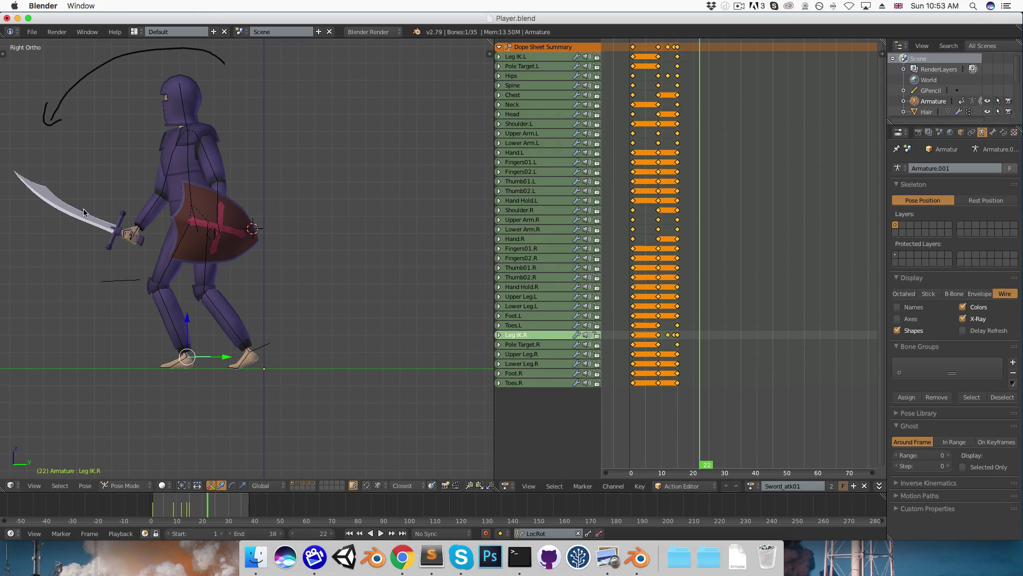
{"action": "key", "text": "super+z"}
{"action": "key", "text": "super+z"}
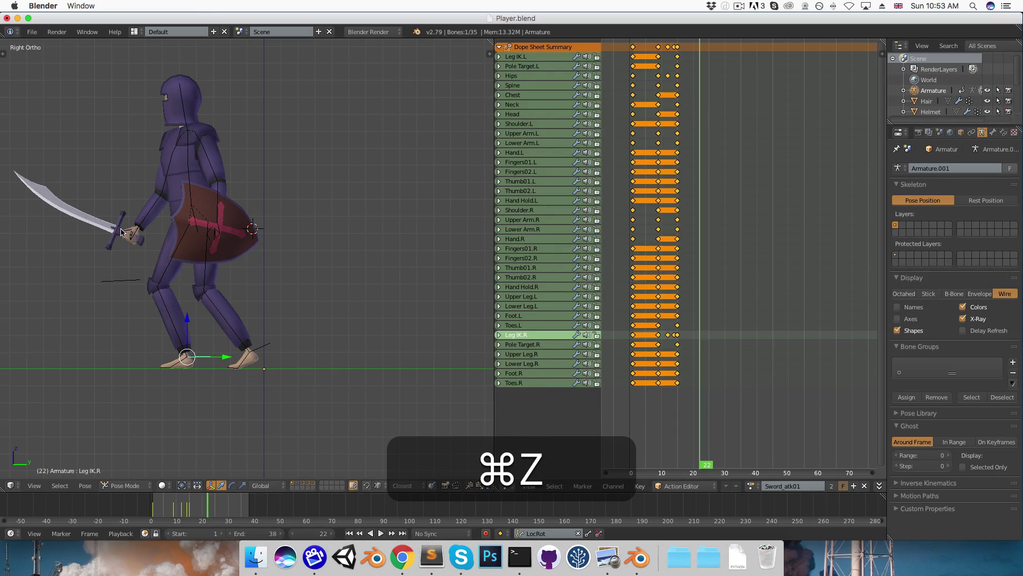
In the armature's Edit Mode, extrude a new bone with mirroring from the Hand Hold.R joint to the sword's tip.
{"action": "right_click", "coordinate": [148, 218]}
{"action": "key", "text": "Tab"}
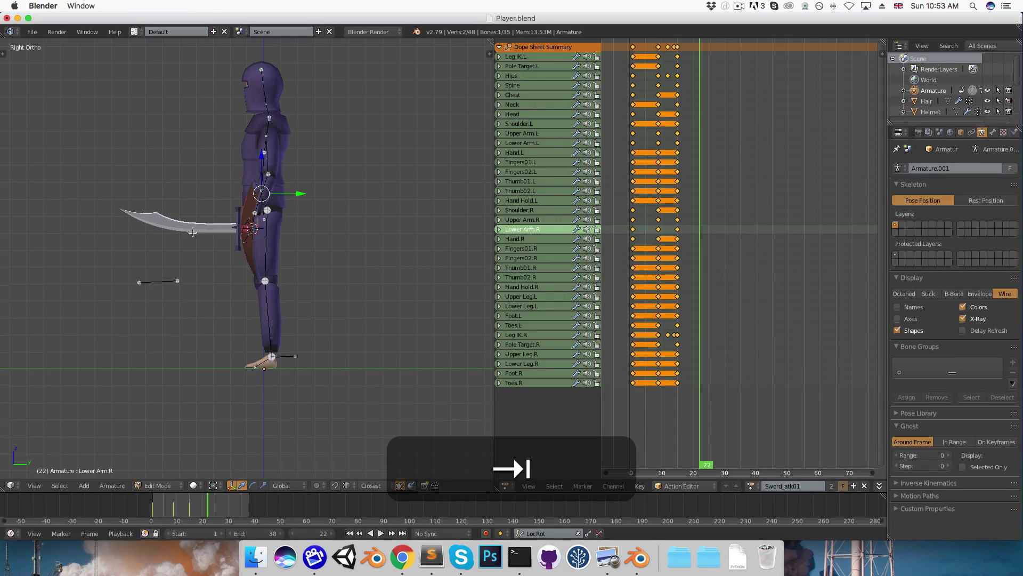
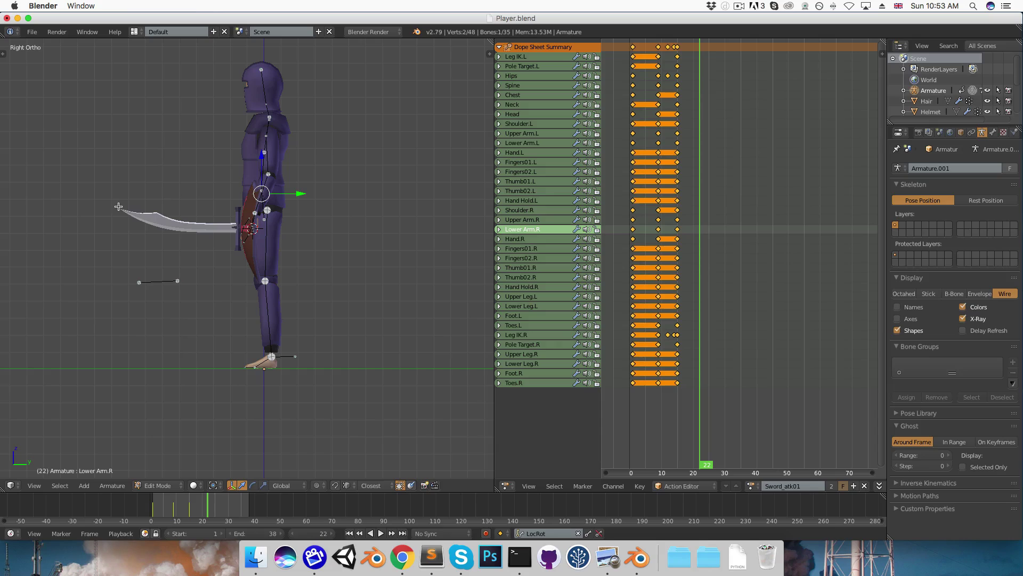
{"action": "middle_click_drag", "start_coordinate": [121, 209], "coordinate": [197, 213]}
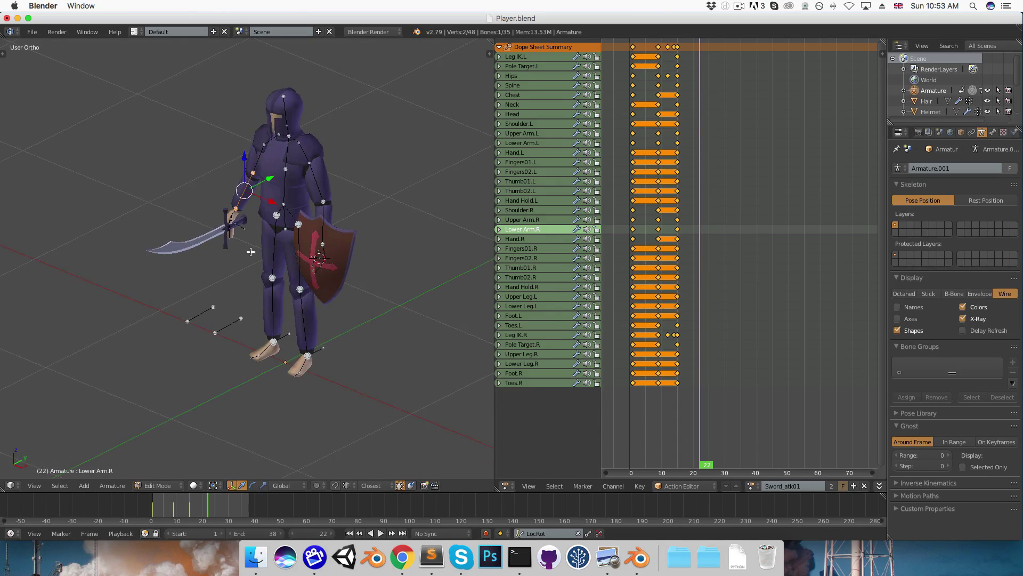
{"action": "scroll", "coordinate": [218, 179], "scroll_direction": "up", "scroll_amount": 5}
{"action": "right_click", "coordinate": [213, 155]}
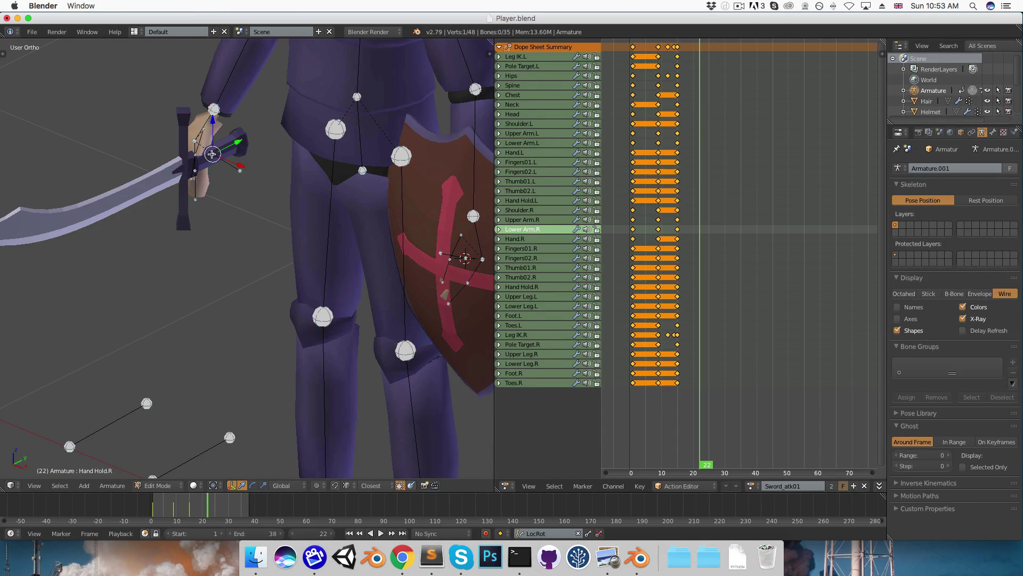
{"action": "key", "text": "3"}
{"action": "scroll", "coordinate": [203, 191], "scroll_direction": "down", "scroll_amount": 3}
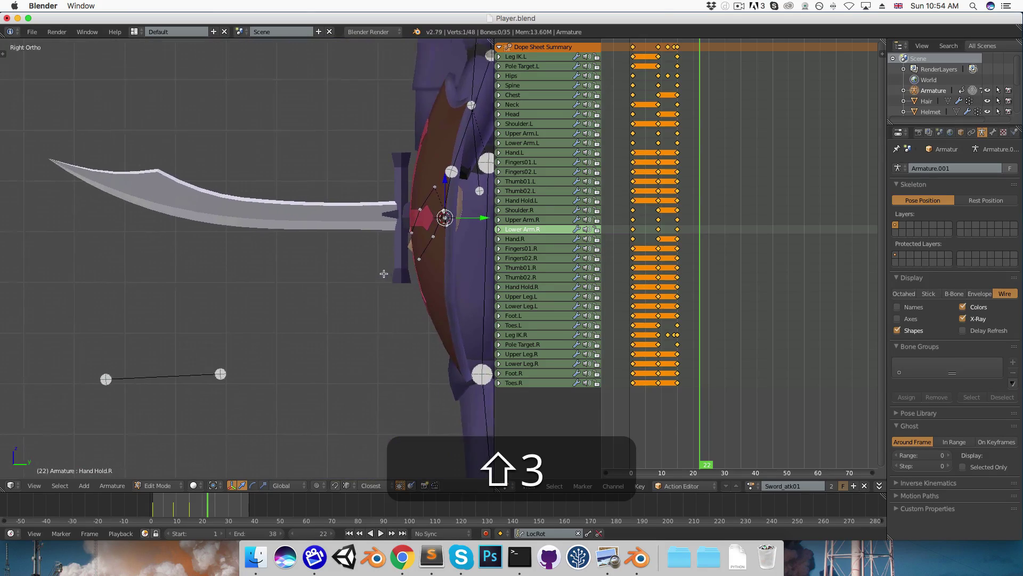
{"action": "key", "text": "shift+e"}
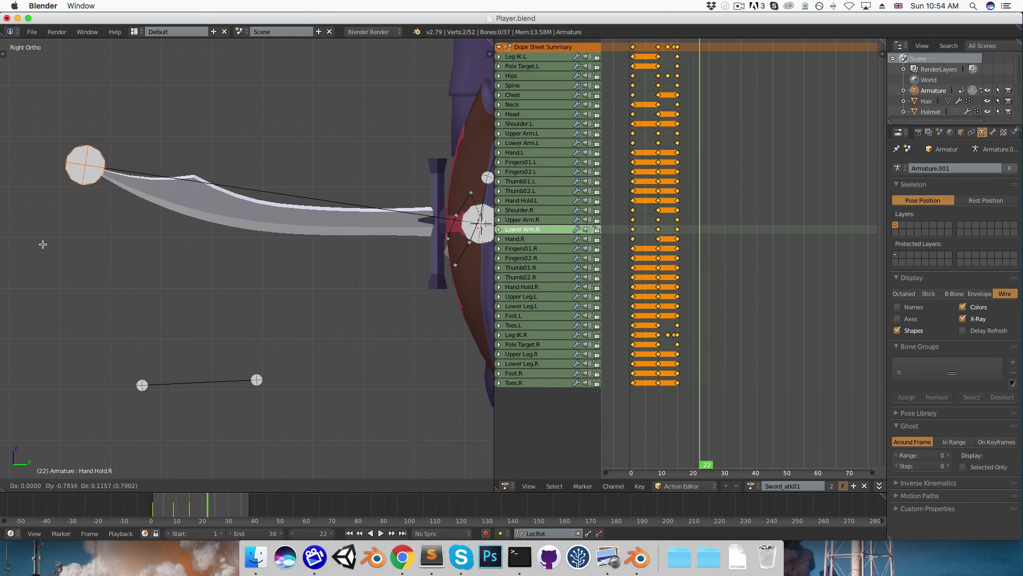
{"action": "left_click", "coordinate": [93, 221]}
In wireframe shading, move the new bone's end onto the tip of the sword blade.
{"action": "key", "text": "z"}
{"action": "key", "text": "g"}
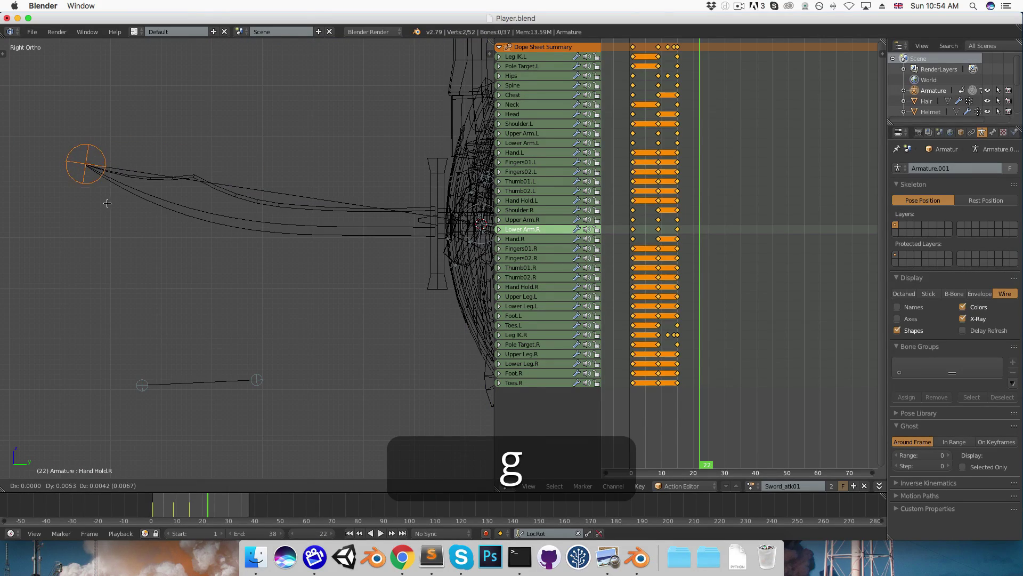
{"action": "left_click", "coordinate": [107, 203]}
Return to solid shading, check the X-Axis Mirror option, and delete the mirrored bone extruded from the left hand.
{"action": "scroll", "coordinate": [133, 275], "scroll_direction": "down", "scroll_amount": 6}
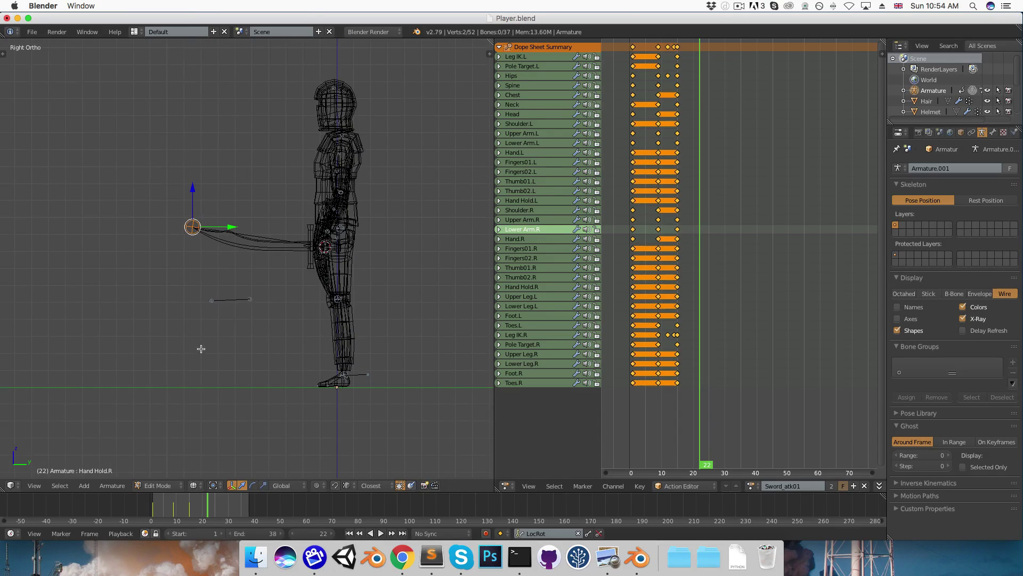
{"action": "middle_click_drag", "start_coordinate": [201, 347], "coordinate": [273, 333]}
{"action": "right_click", "coordinate": [291, 297]}
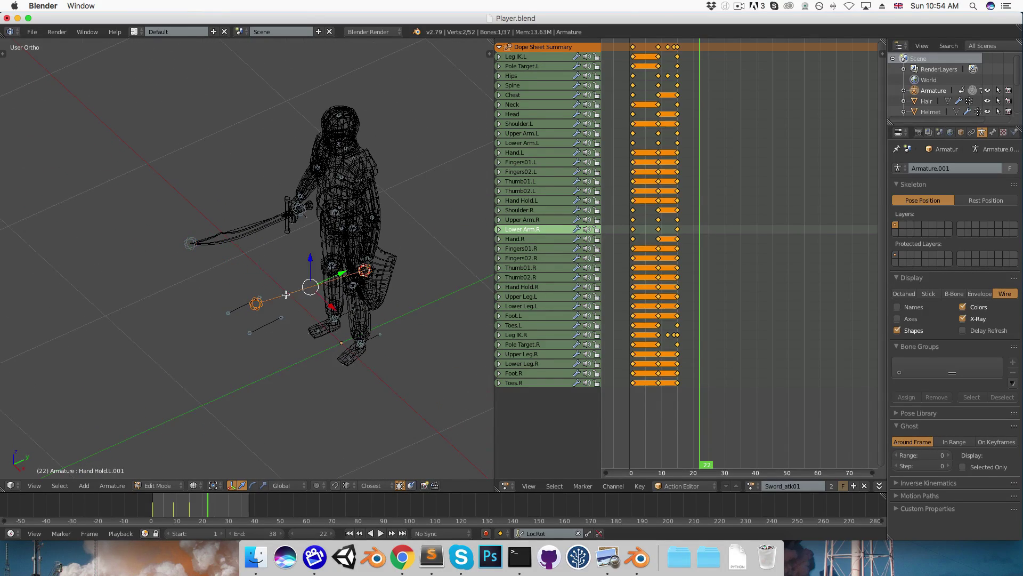
{"action": "key", "text": "z"}
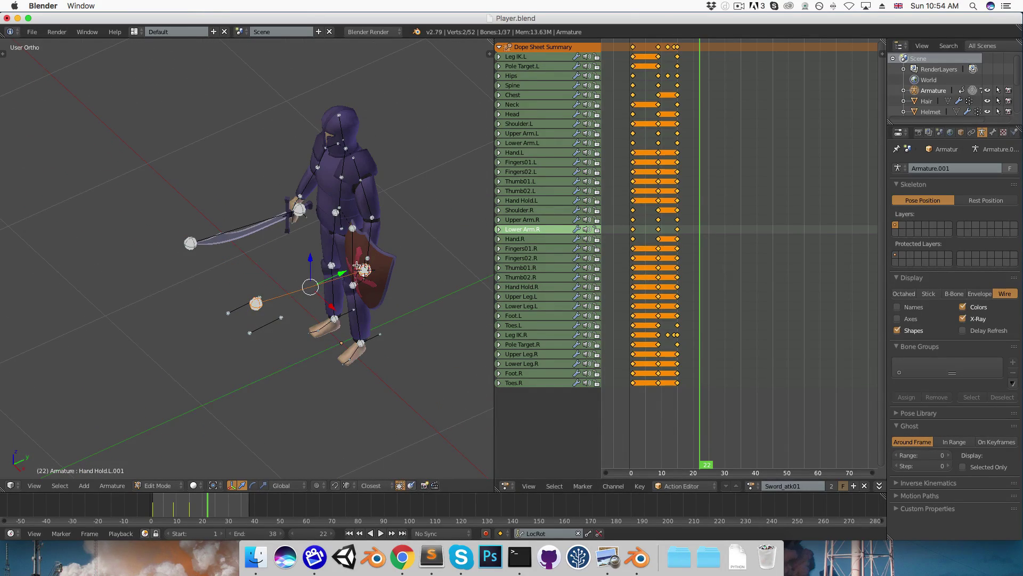
{"action": "key", "text": "t"}
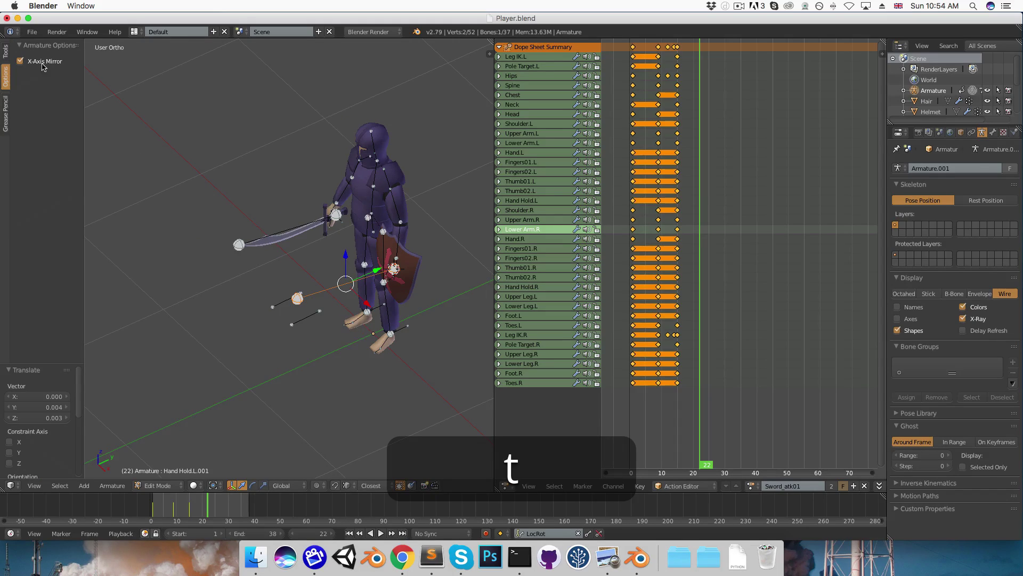
{"action": "key", "text": "t"}
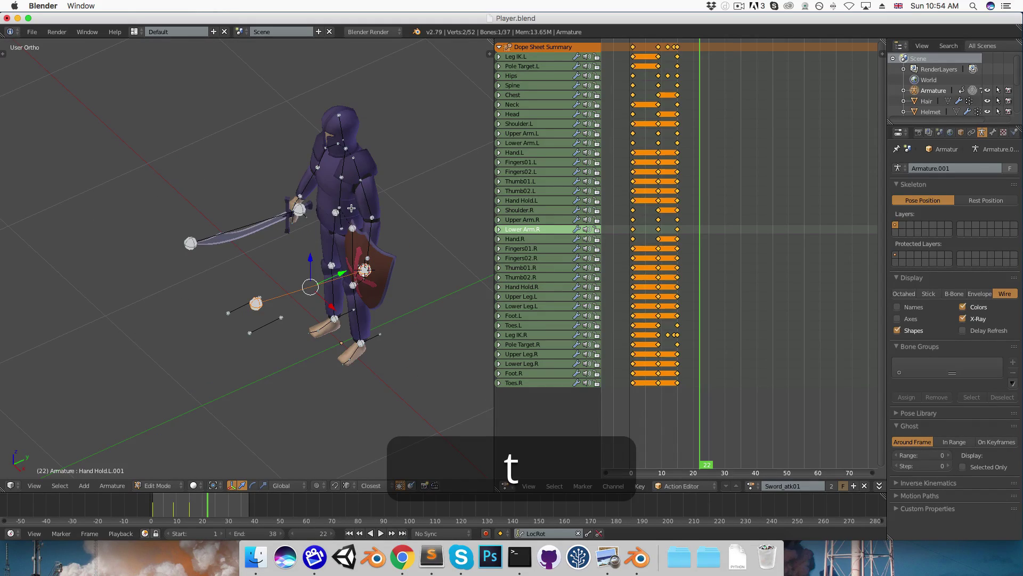
{"action": "key", "text": "x"}
{"action": "left_click", "coordinate": [351, 208]}
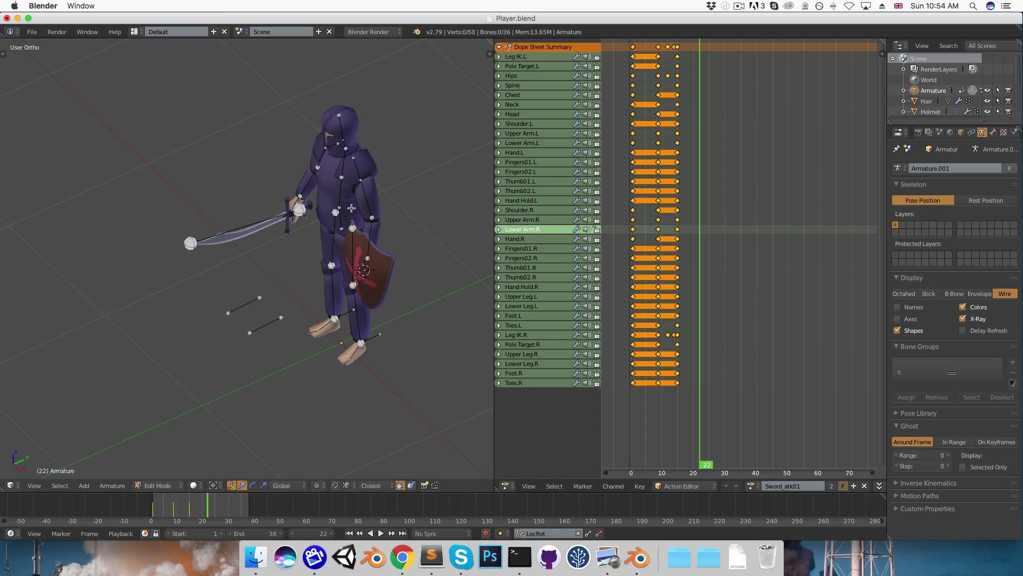
Parent the new sword bone to Hand Hold.R with the Keep Offset option.
{"action": "scroll", "coordinate": [253, 185], "scroll_direction": "up", "scroll_amount": 5}
{"action": "right_click", "coordinate": [271, 166]}
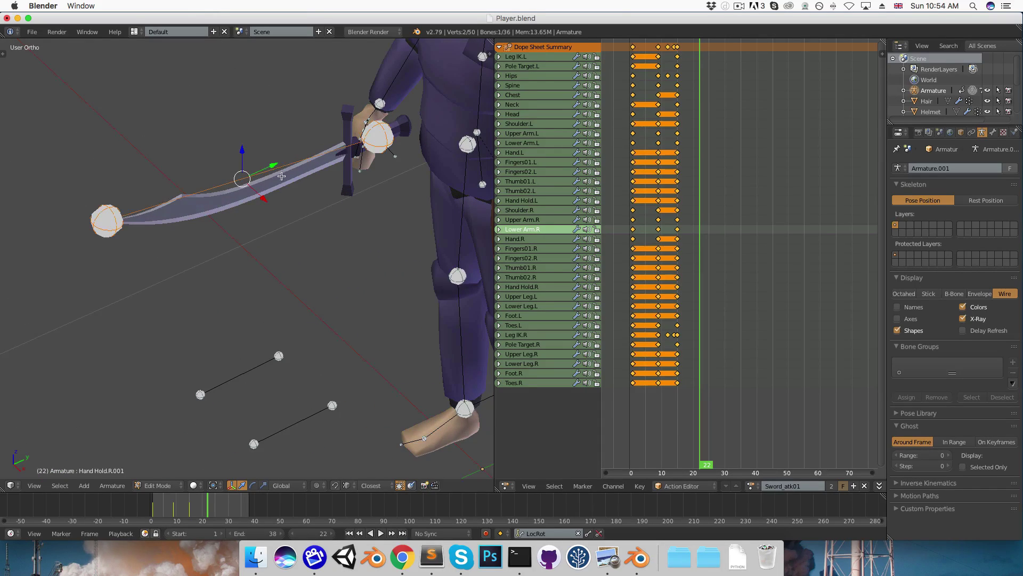
{"action": "right_click", "coordinate": [392, 151]}
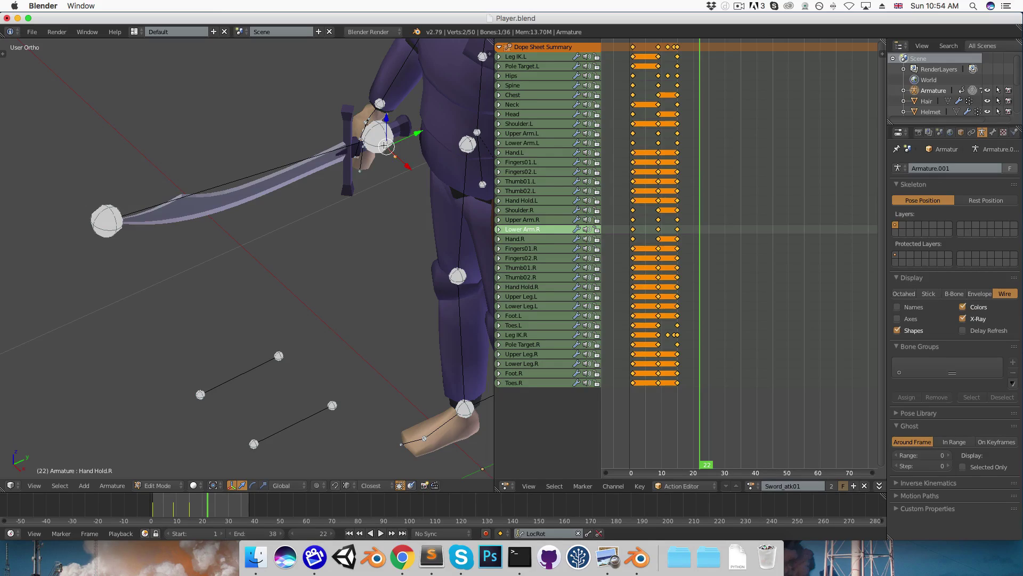
{"action": "right_click", "coordinate": [296, 159]}
{"action": "scroll", "coordinate": [373, 160], "scroll_direction": "up", "scroll_amount": 1, "text": "shift"}
{"action": "right_click", "coordinate": [391, 164], "text": "shift"}
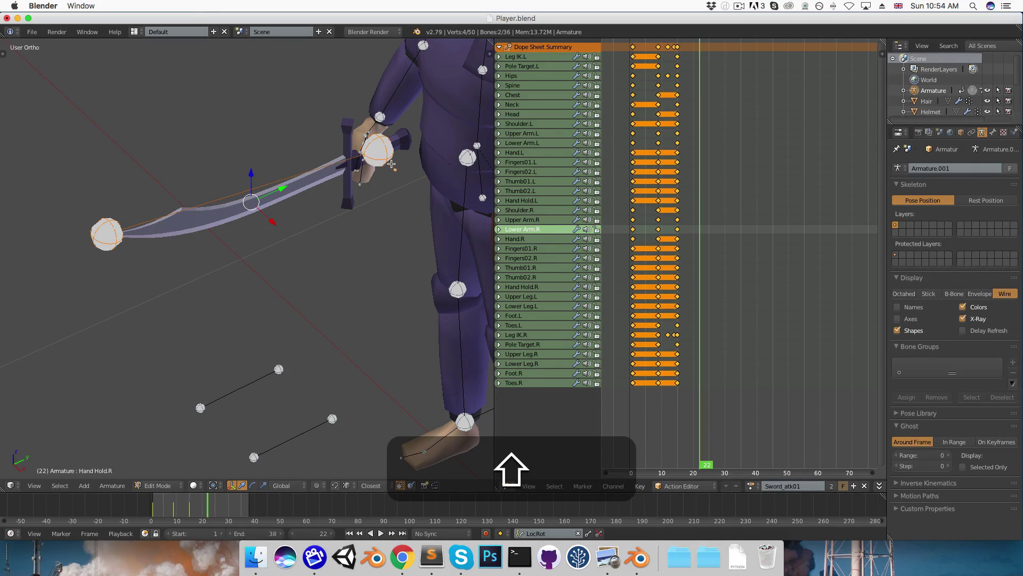
{"action": "key", "text": "ctrl+p"}
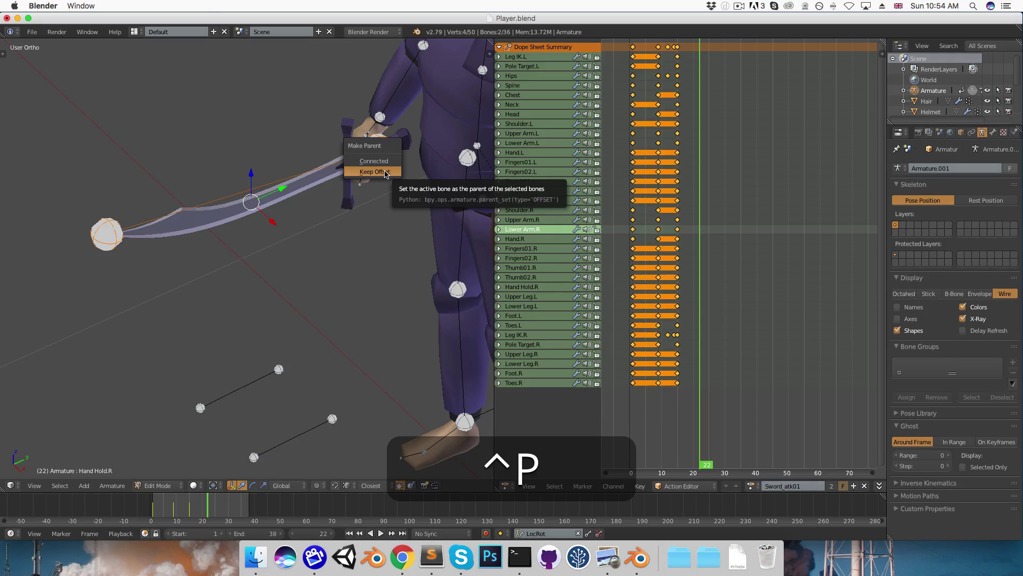
{"action": "left_click", "coordinate": [379, 171]}
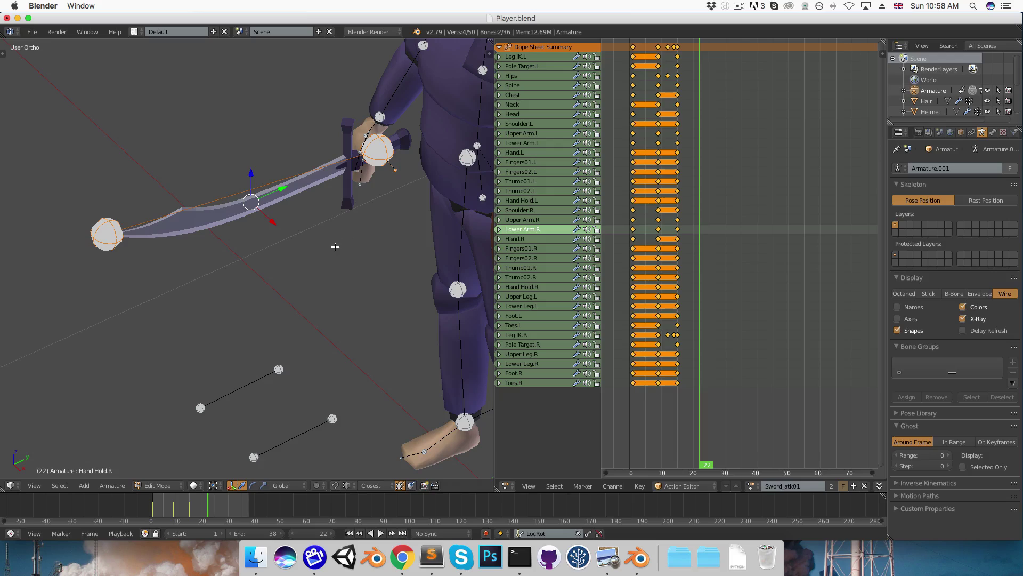
Return to Pose Mode, expand the Motion Paths settings, and scrub the swing between frames 9 and 15.
{"action": "key", "text": "Tab"}
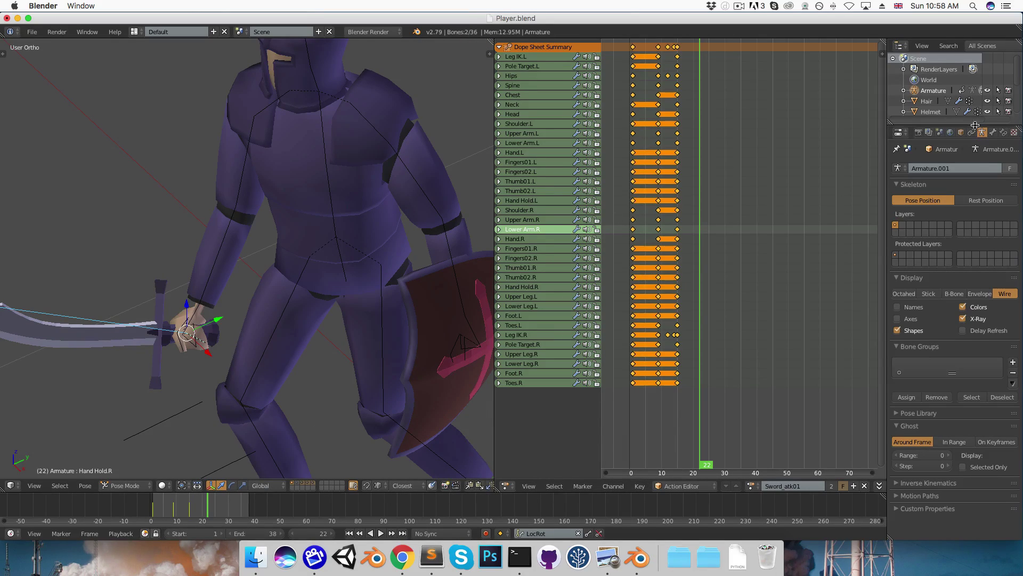
{"action": "left_click", "coordinate": [912, 496]}
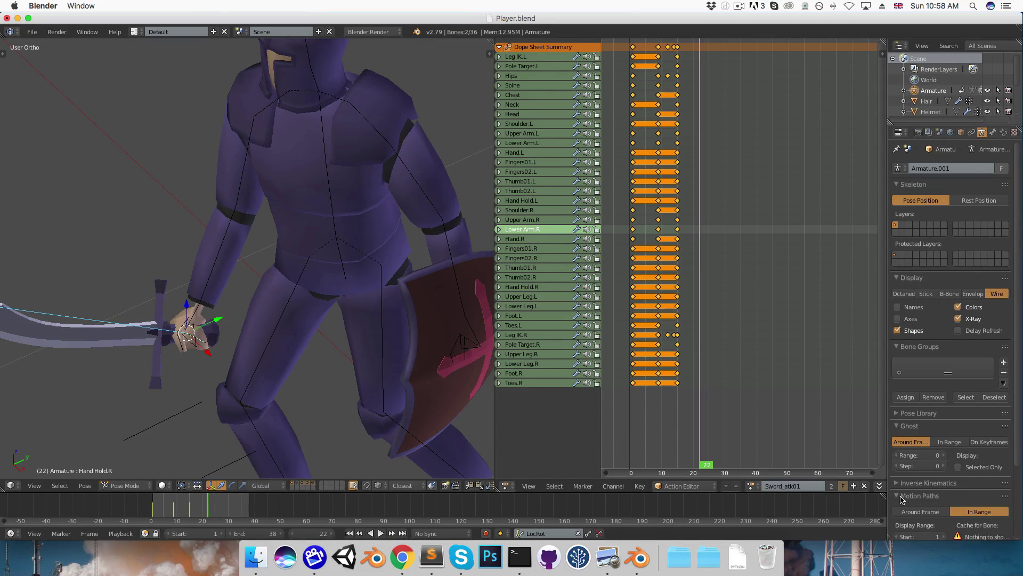
{"action": "scroll", "coordinate": [922, 477], "scroll_direction": "down", "scroll_amount": 4}
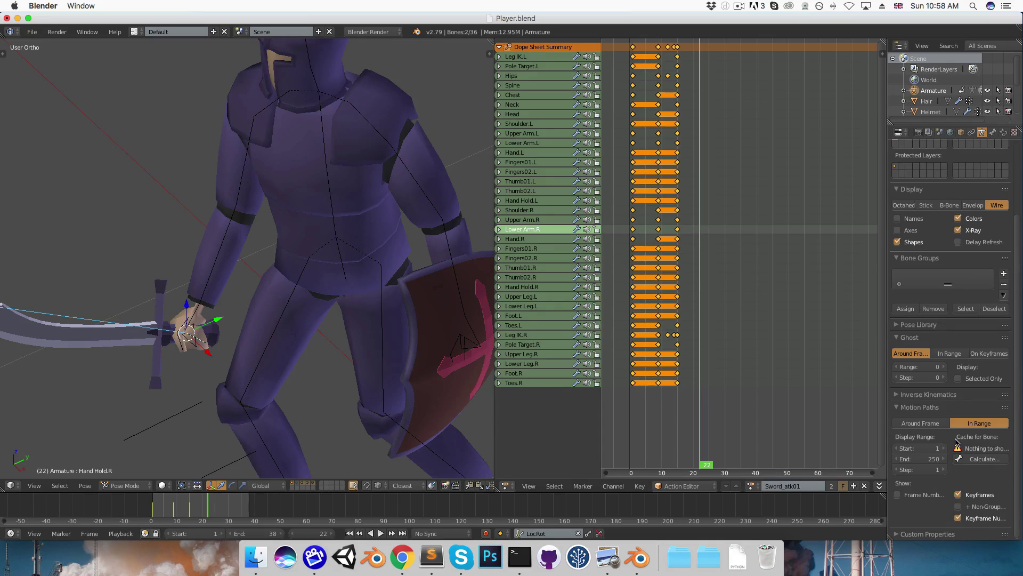
{"action": "left_click_drag", "start_coordinate": [670, 349], "coordinate": [659, 349]}
{"action": "scroll", "coordinate": [331, 285], "scroll_direction": "down", "scroll_amount": 8}
{"action": "left_click_drag", "start_coordinate": [660, 306], "coordinate": [678, 320]}
Calculate the motion path of the sword bone Hand Hold.R.001 with start frame 9, end frame 250 and bake location Tails.
{"action": "right_click", "coordinate": [171, 277]}
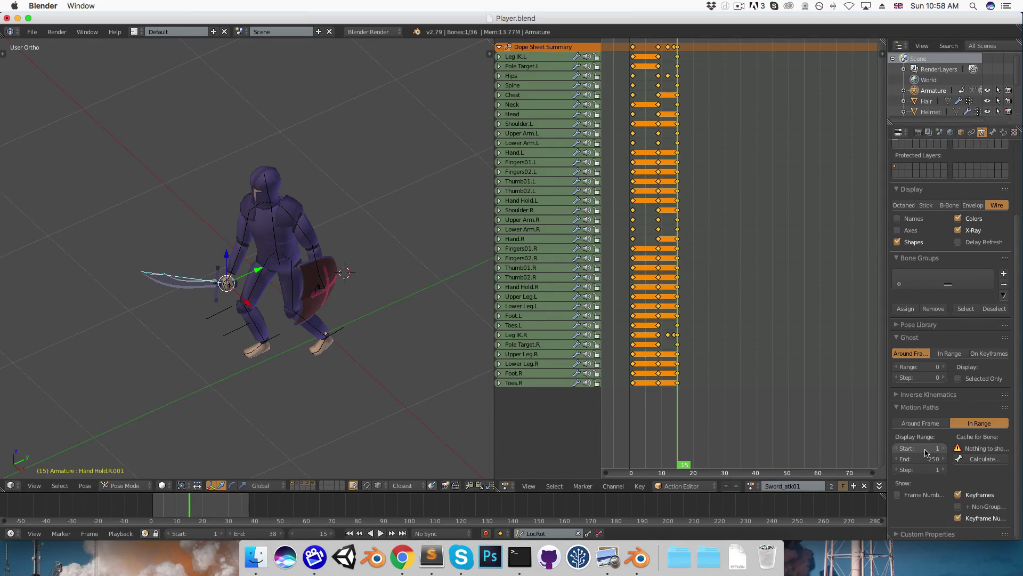
{"action": "type", "text": "9"}
{"action": "key", "text": "Return"}
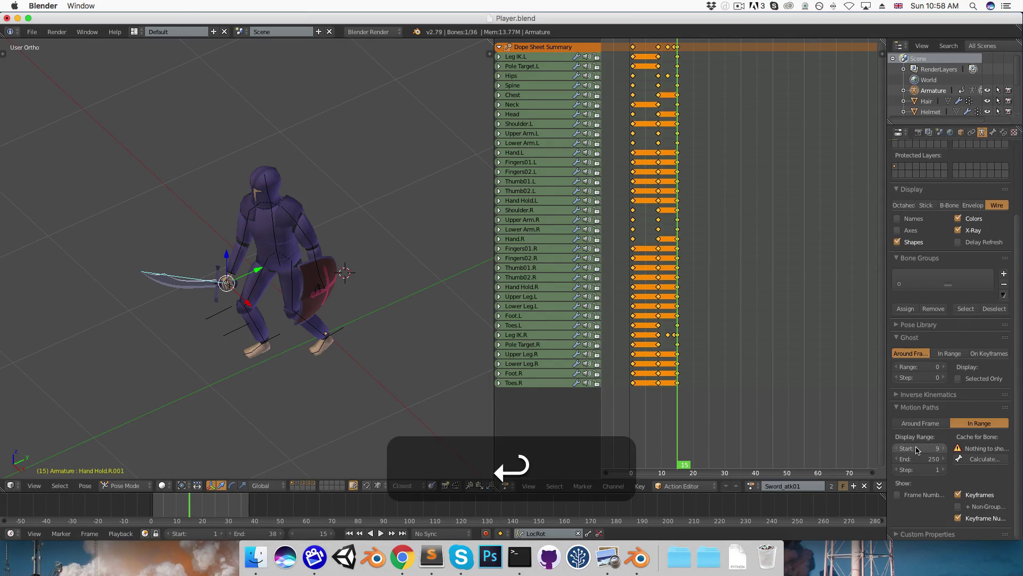
{"action": "left_click", "coordinate": [980, 459]}
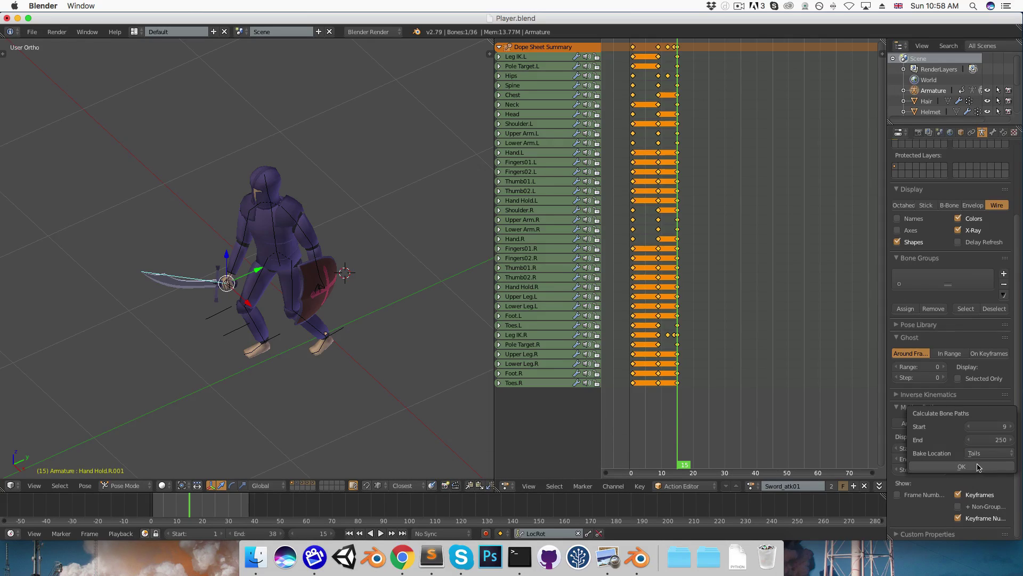
{"action": "left_click", "coordinate": [962, 467]}
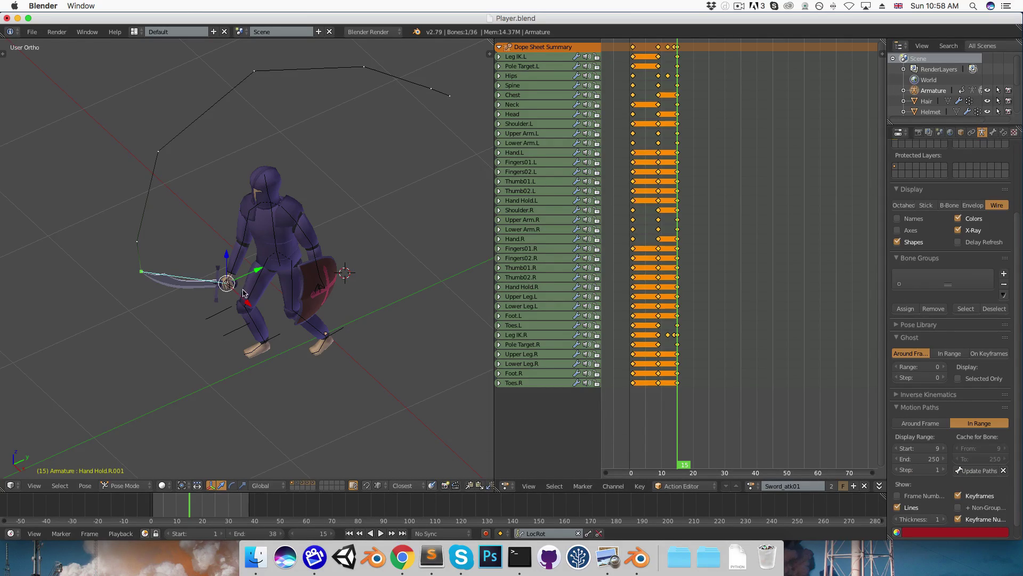
Examine the sword tip's motion path from the front while playing the animation.
{"action": "middle_click_drag", "start_coordinate": [176, 306], "coordinate": [229, 288]}
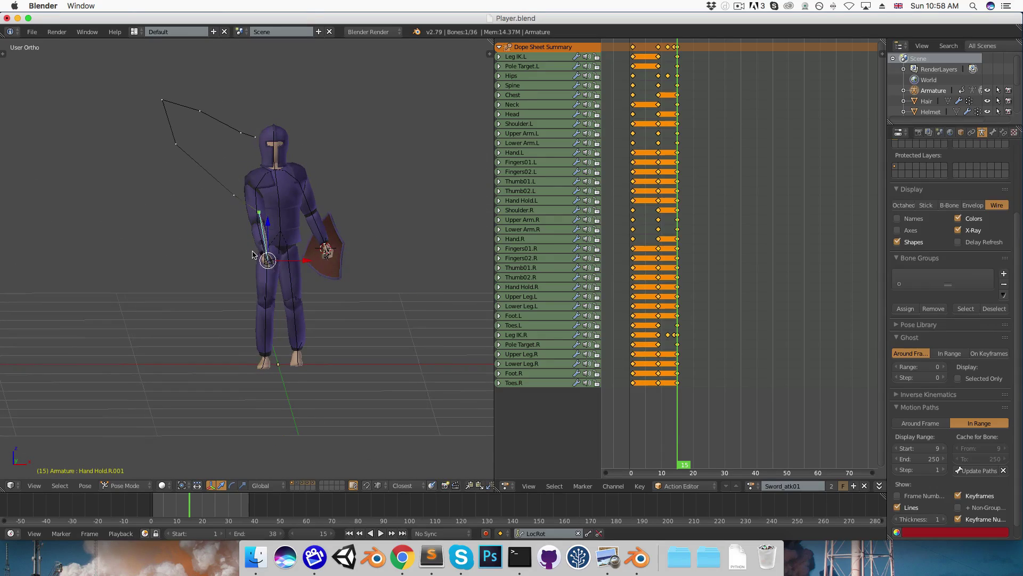
{"action": "key", "text": "alt+a"}
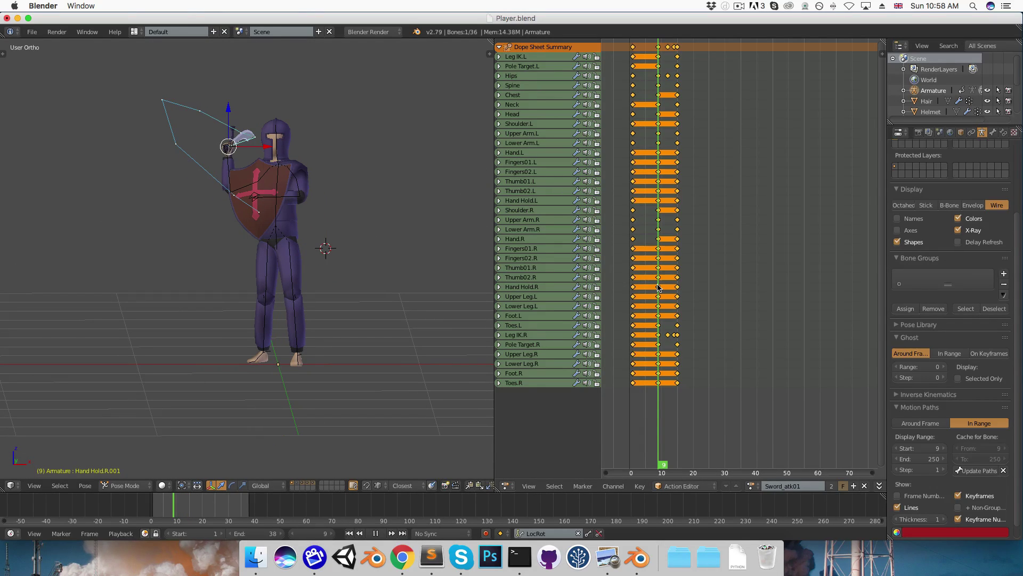
{"action": "key", "text": "alt+a"}
Sketch a rounder swing arc over the sword tip's path in the right view, and undo the sketch.
{"action": "key", "text": "3"}
{"action": "key", "text": "d"}
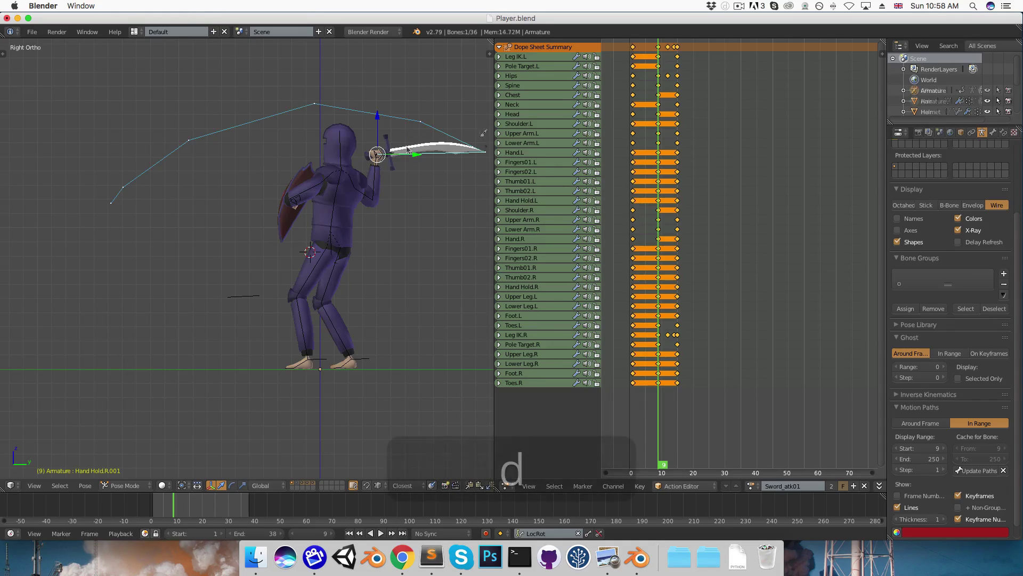
{"action": "mouse_move", "coordinate": [485, 147]}
{"action": "left_mouse_down"}
{"action": "mouse_move", "coordinate": [418, 81]}
{"action": "mouse_move", "coordinate": [337, 58]}
{"action": "mouse_move", "coordinate": [233, 67]}
{"action": "mouse_move", "coordinate": [147, 128]}
{"action": "left_mouse_up"}
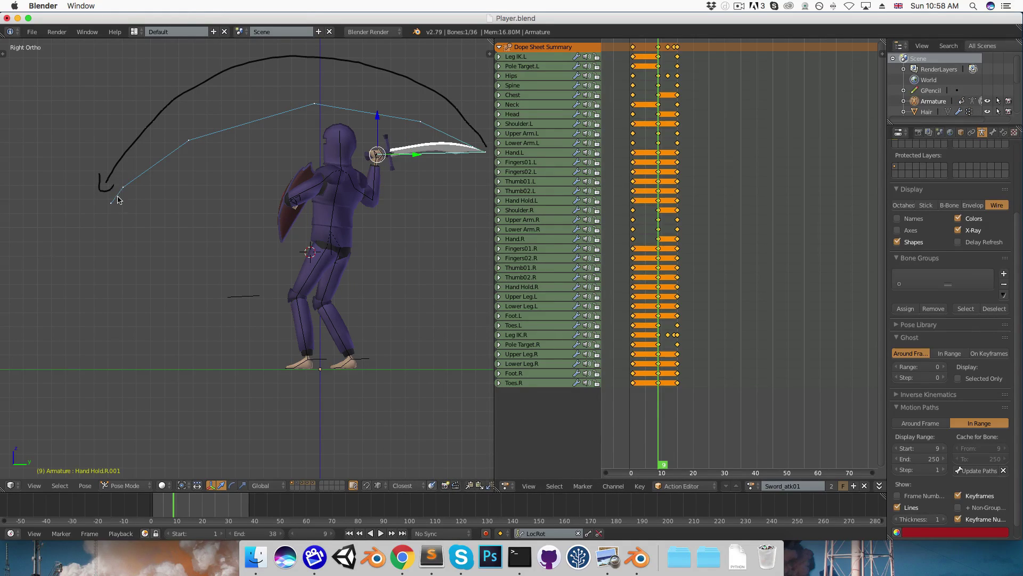
{"action": "key", "text": "super+z"}
{"action": "key", "text": "super+z"}
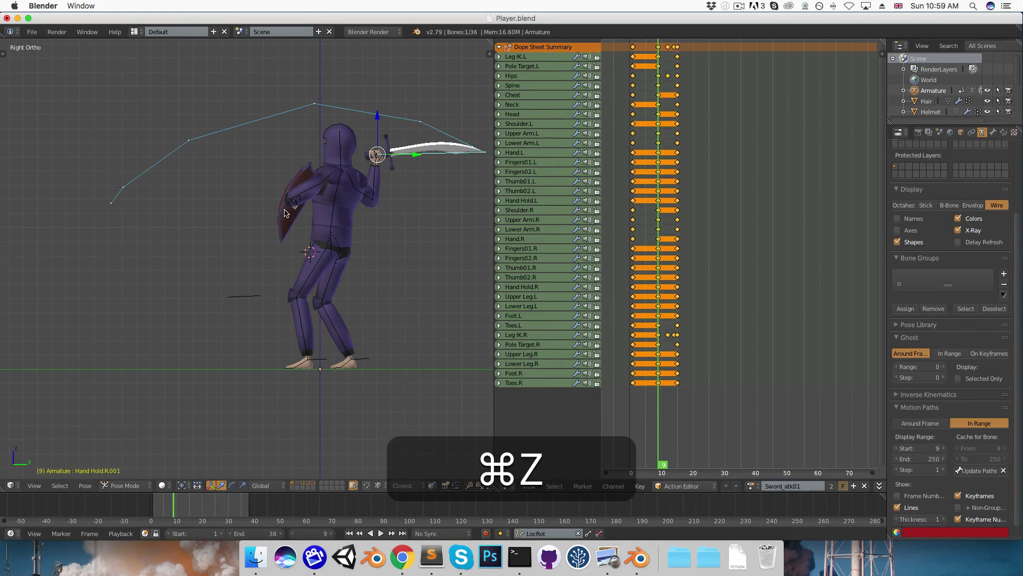
Rotate Upper Arm.R and Lower Arm.R at frame 12 to raise the sword, and keyframe both bones.
{"action": "key", "text": "super+Right"}
{"action": "key", "text": "Right"}
{"action": "key", "text": "Right"}
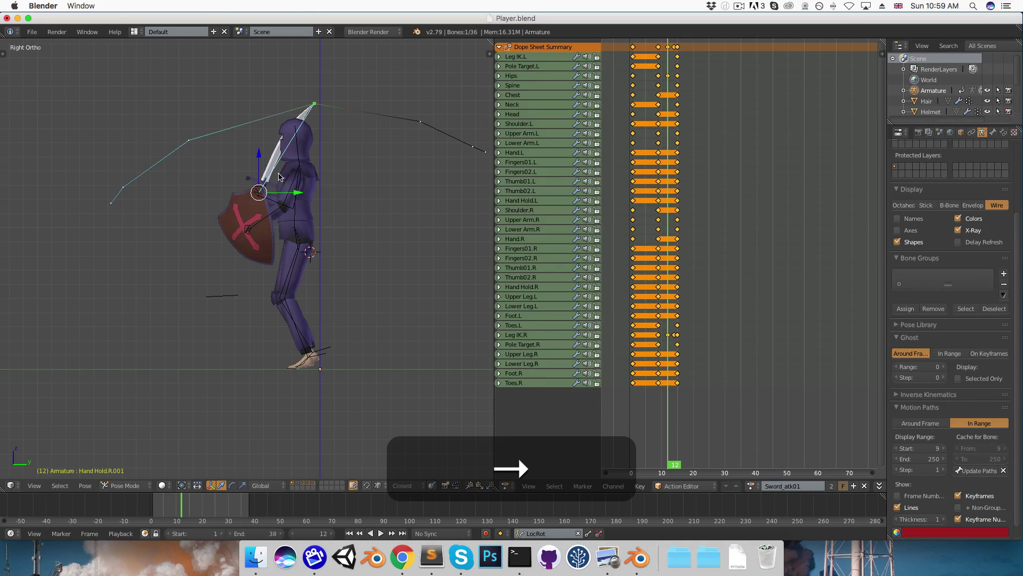
{"action": "key", "text": "1"}
{"action": "right_click", "coordinate": [238, 193]}
{"action": "key", "text": "r"}
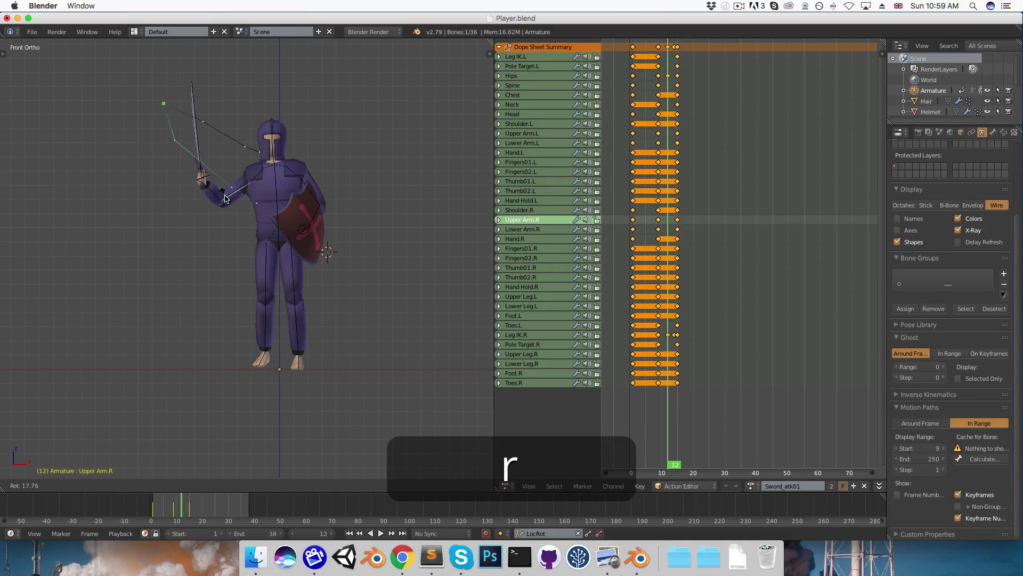
{"action": "left_click", "coordinate": [221, 195]}
{"action": "right_click", "coordinate": [222, 194]}
{"action": "key", "text": "r"}
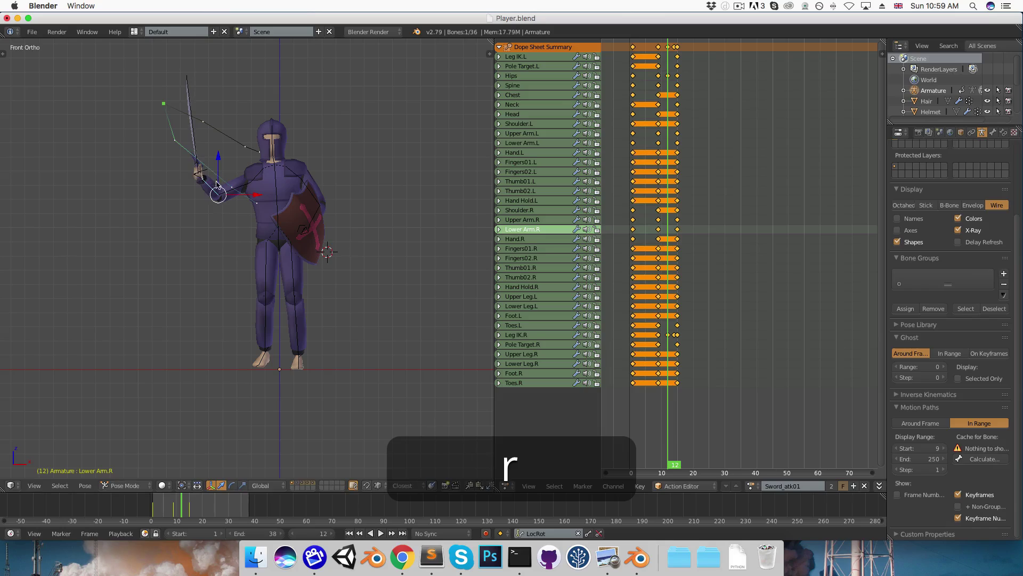
{"action": "key", "text": "shift"}
{"action": "right_click", "coordinate": [228, 195], "text": "shift"}
{"action": "key", "text": "i"}
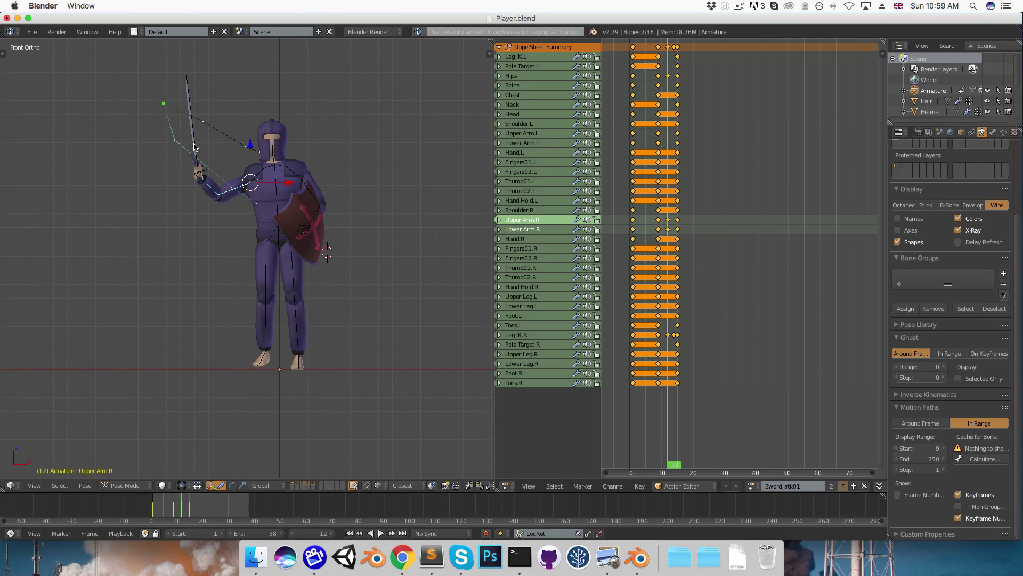
Update the motion path of sword bone Hand Hold.R.001 and check it from the side and front.
{"action": "right_click", "coordinate": [195, 135]}
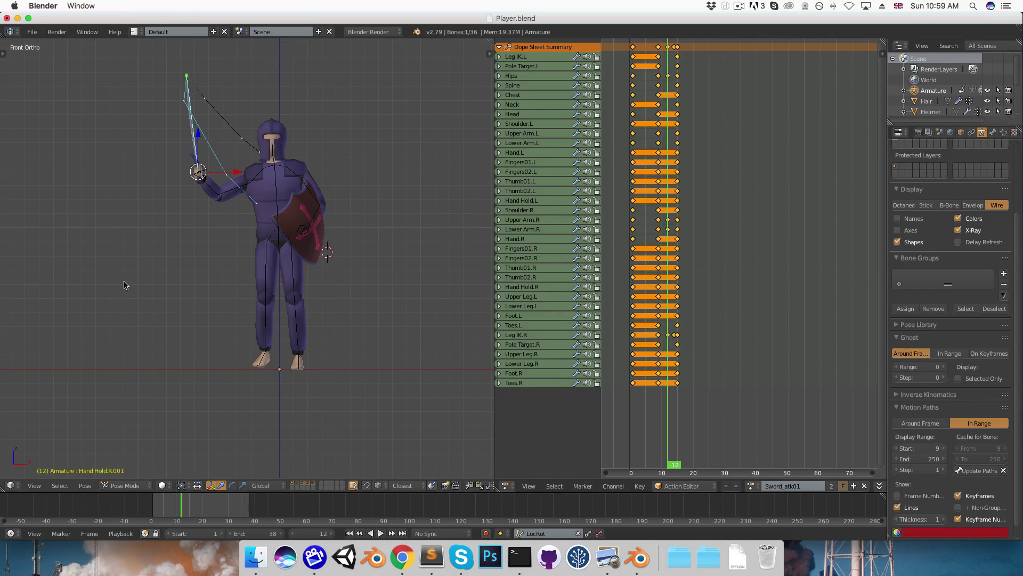
{"action": "key", "text": "3"}
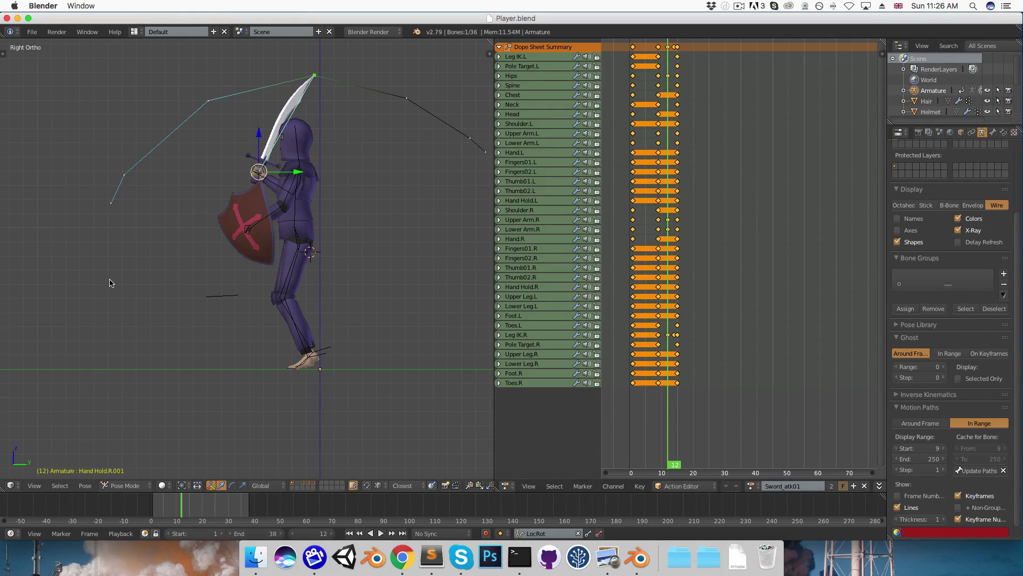
{"action": "key", "text": "1"}
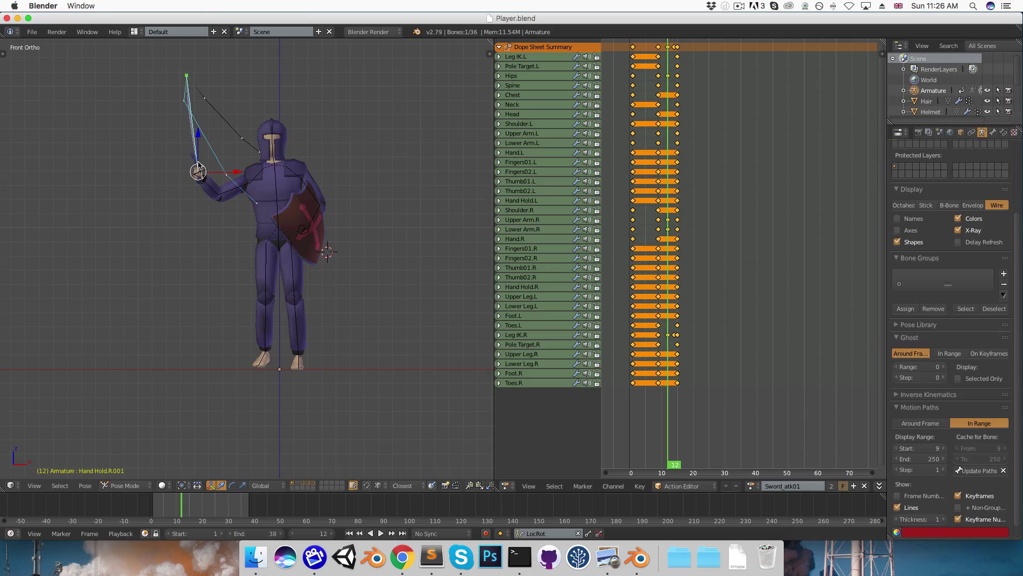
Sketch a curved guide over the opening part of the sword tip's path in the front view, and undo it.
{"action": "scroll", "coordinate": [256, 246], "scroll_direction": "up", "scroll_amount": 3}
{"action": "scroll", "coordinate": [257, 246], "scroll_direction": "up", "scroll_amount": 2, "text": "shift"}
{"action": "key", "text": "d"}
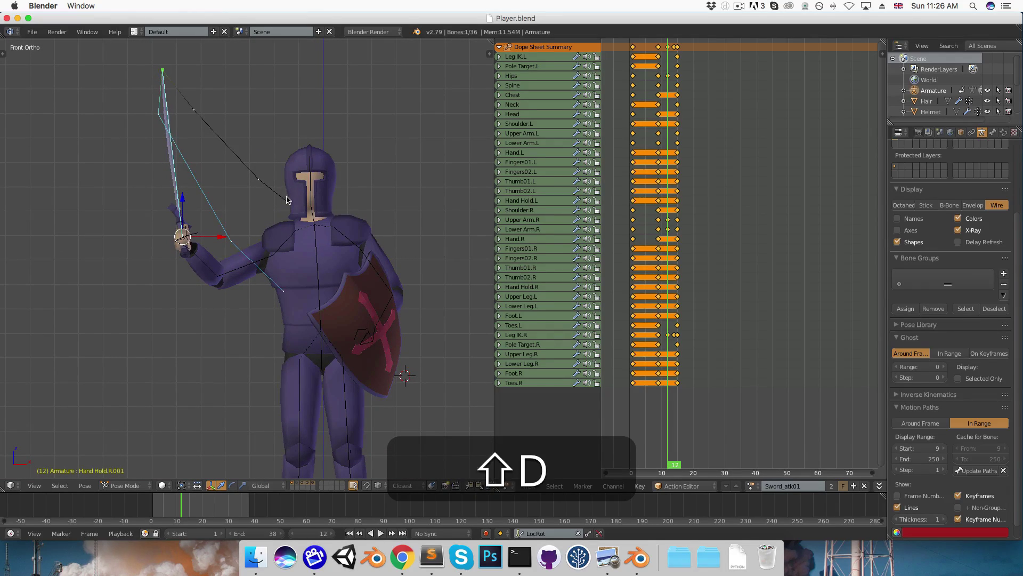
{"action": "mouse_move", "coordinate": [288, 199]}
{"action": "left_mouse_down"}
{"action": "mouse_move", "coordinate": [261, 109]}
{"action": "mouse_move", "coordinate": [210, 81]}
{"action": "left_mouse_up"}
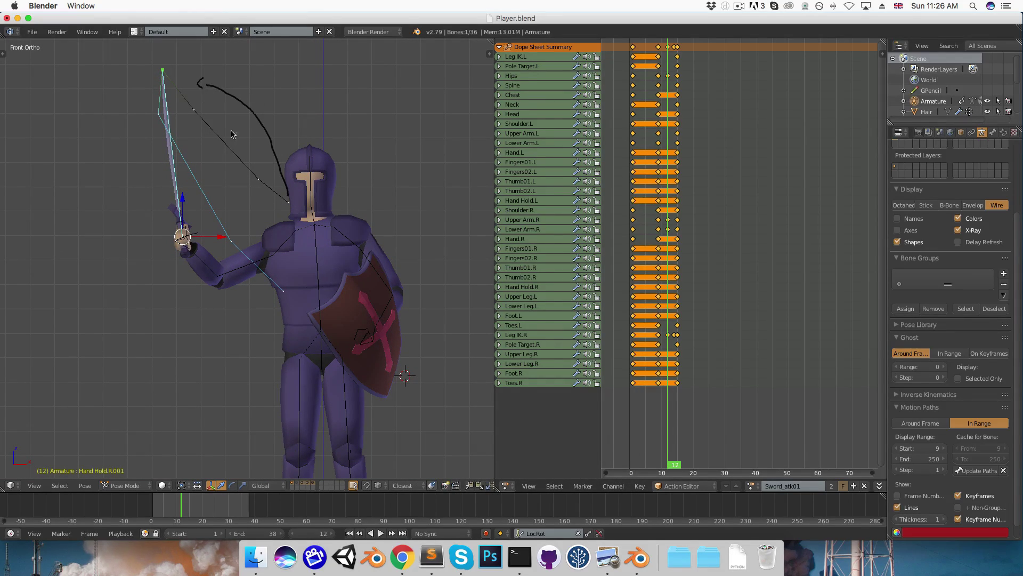
{"action": "key", "text": "super+z"}
Rotate Upper Arm.R slightly at frame 10 in the front view and keyframe it.
{"action": "key", "text": "super+Left"}
{"action": "key", "text": "Left"}
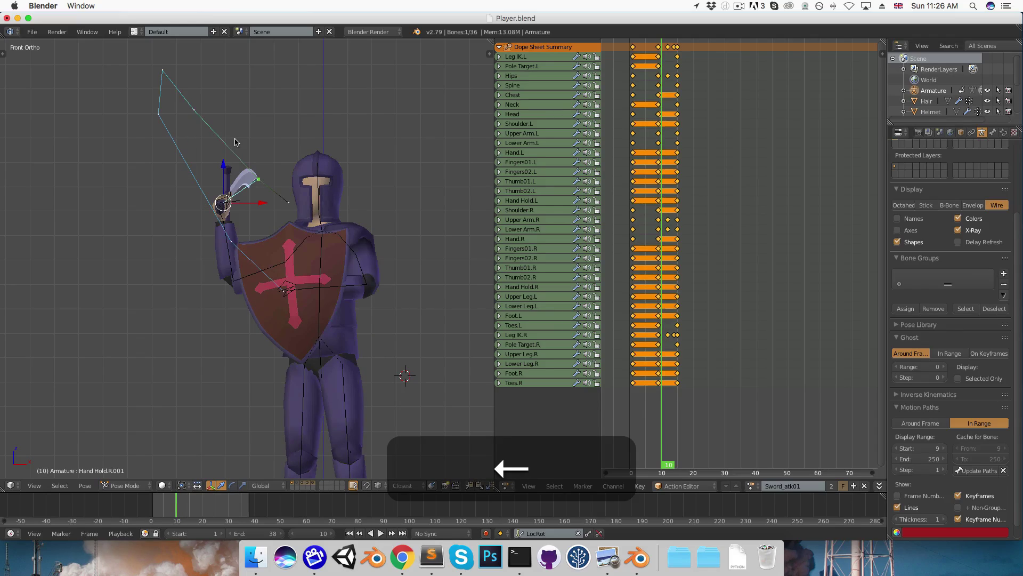
{"action": "key", "text": "Left"}
{"action": "key", "text": "Right"}
{"action": "right_click", "coordinate": [244, 283]}
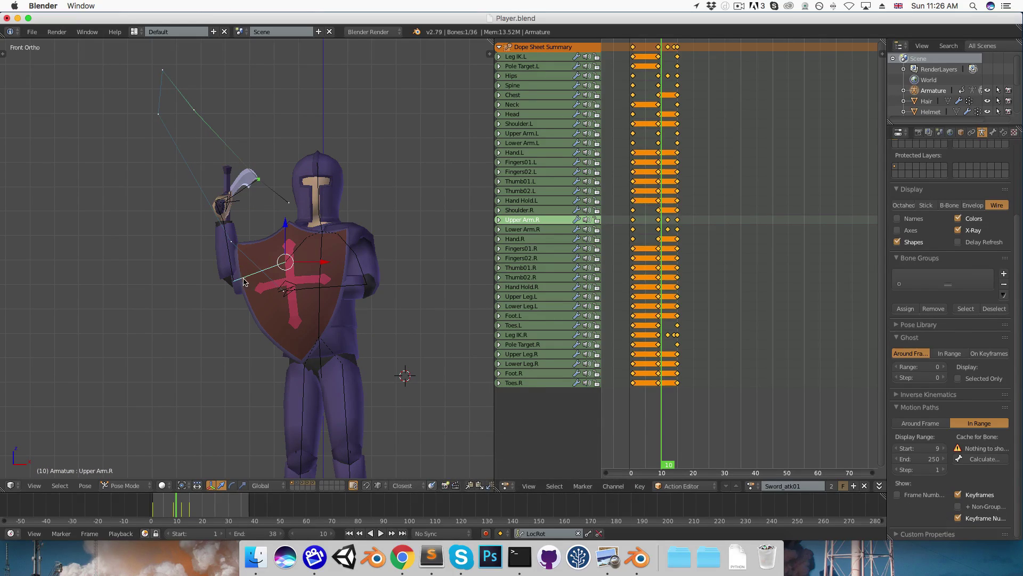
{"action": "key", "text": "r"}
{"action": "left_click", "coordinate": [232, 276]}
Rotate Upper Arm.R slightly at frame 11 and keyframe it.
{"action": "key", "text": "Right"}
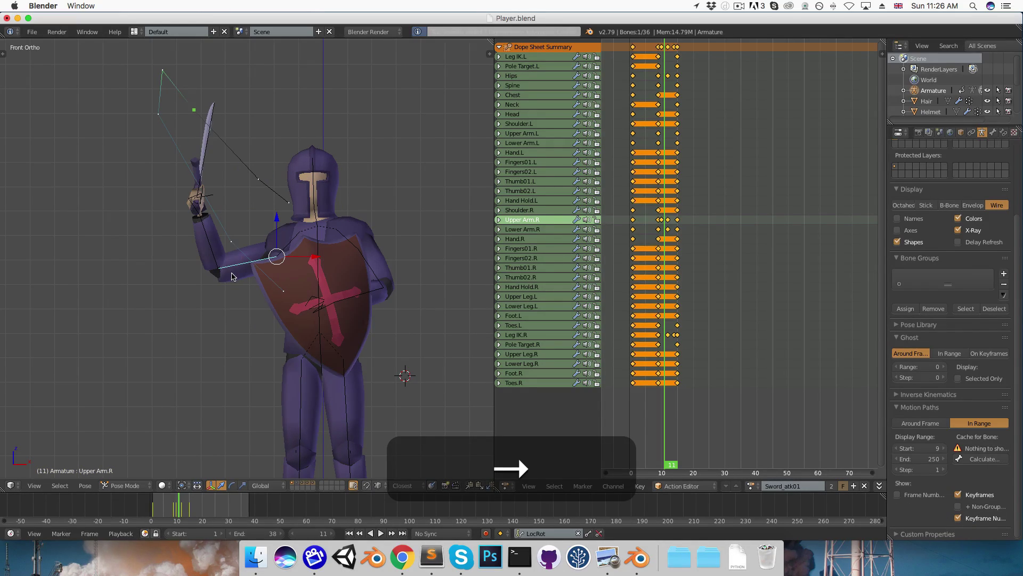
{"action": "key", "text": "r"}
{"action": "left_click", "coordinate": [230, 275]}
{"action": "key", "text": "i"}
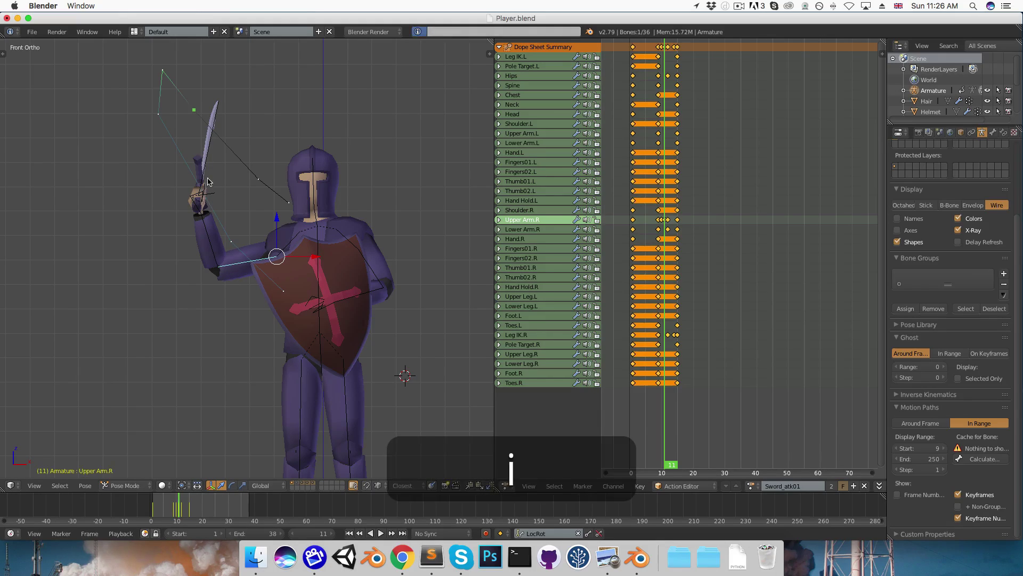
Update the motion path of Hand Hold.R.001 and step through the swing to frame 13.
{"action": "right_click", "coordinate": [208, 156]}
{"action": "left_click", "coordinate": [978, 471]}
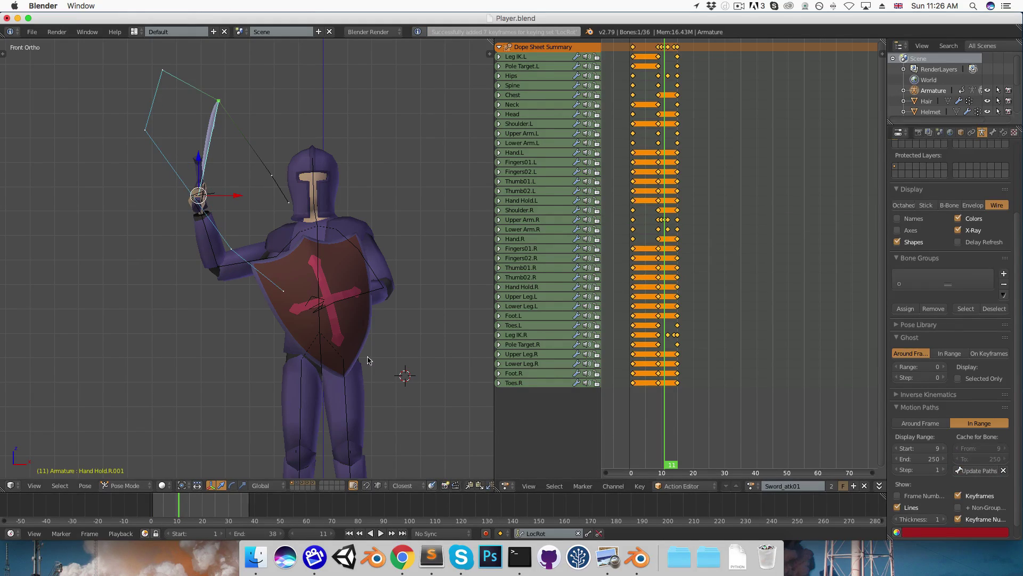
{"action": "key", "text": "Left"}
{"action": "key", "text": "Right"}
{"action": "key", "text": "Right"}
{"action": "key", "text": "Right"}
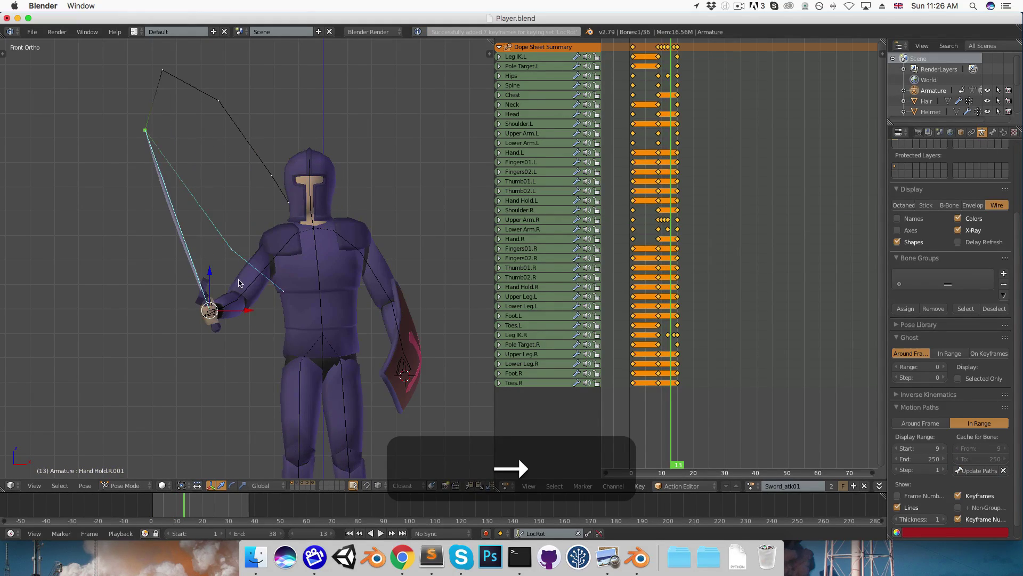
Mark the sharp corner of the sword tip's path near frame 13 with guide strokes, and undo them.
{"action": "key", "text": "d"}
{"action": "left_click_drag", "start_coordinate": [152, 80], "coordinate": [136, 118]}
{"action": "left_click_drag", "start_coordinate": [164, 176], "coordinate": [175, 195]}
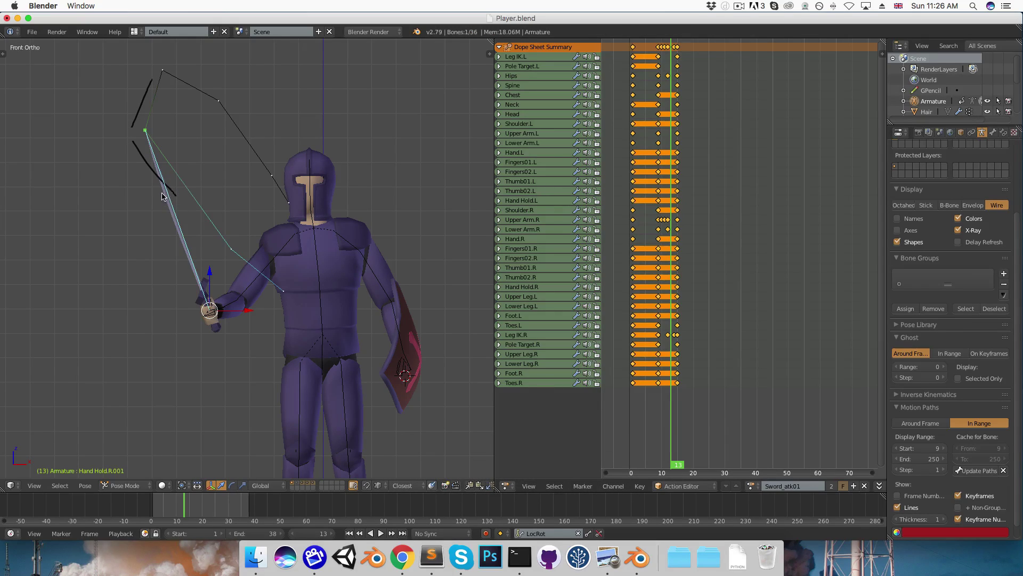
{"action": "key", "text": "super+z"}
{"action": "key", "text": "super+z"}
{"action": "key", "text": "super+z"}
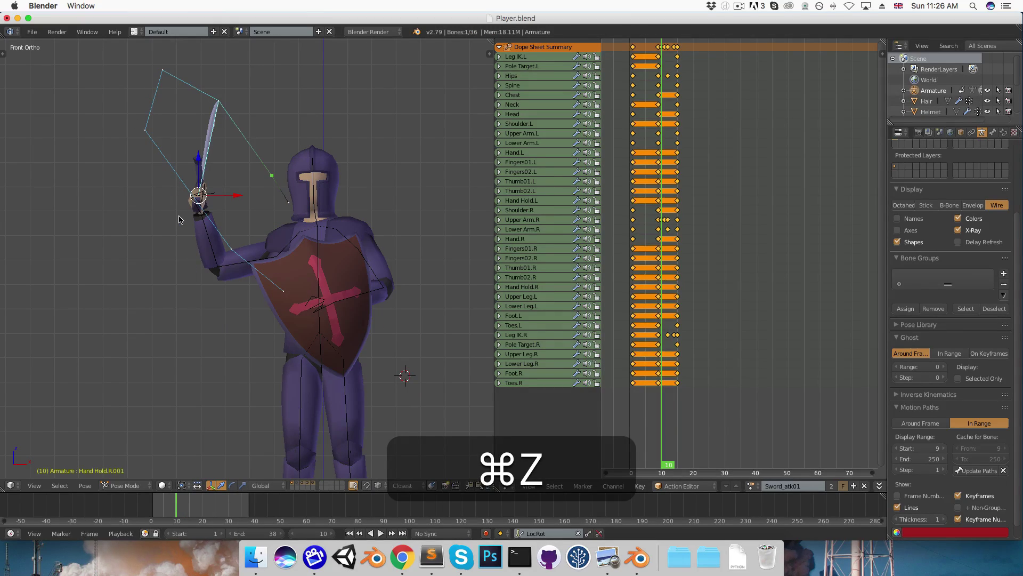
Trackball-rotate Upper Arm.R at frame 14 to swing the sword tip outward from the body, and keyframe it.
{"action": "key", "text": "Right"}
{"action": "key", "text": "Right"}
{"action": "key", "text": "Right"}
{"action": "key", "text": "Right"}
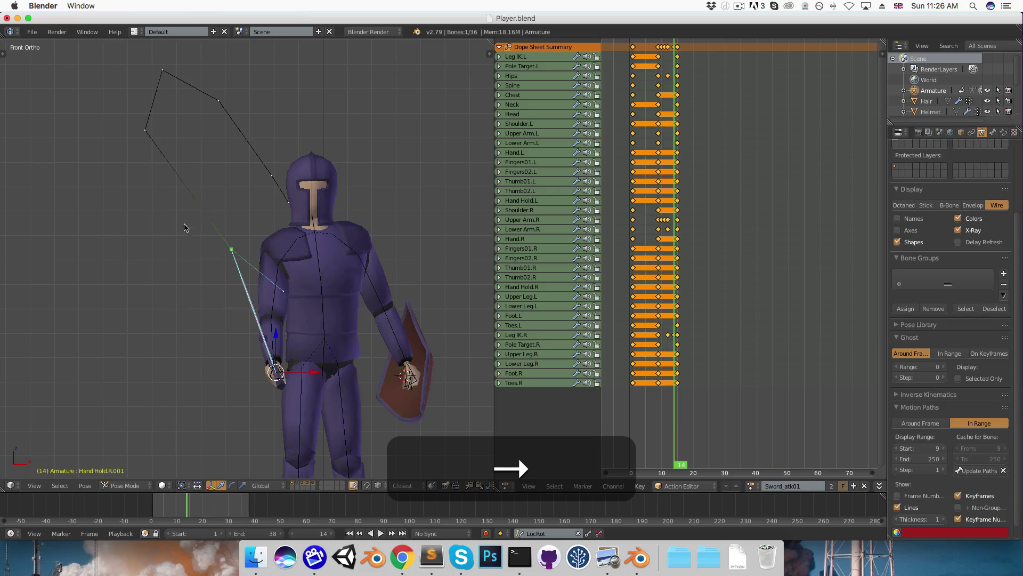
{"action": "right_click", "coordinate": [275, 286]}
{"action": "key", "text": "r"}
{"action": "key", "text": "r"}
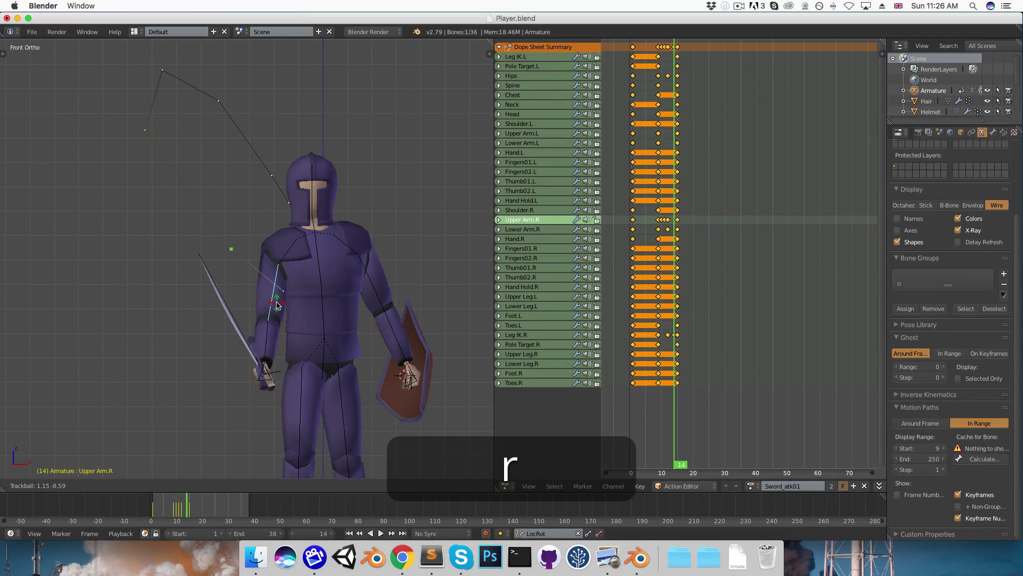
{"action": "left_click", "coordinate": [276, 306]}
{"action": "key", "text": "i"}
Trackball-rotate Upper Arm.R at frame 15 to swing the sword tip outward from the body, and keyframe it.
{"action": "key", "text": "Right"}
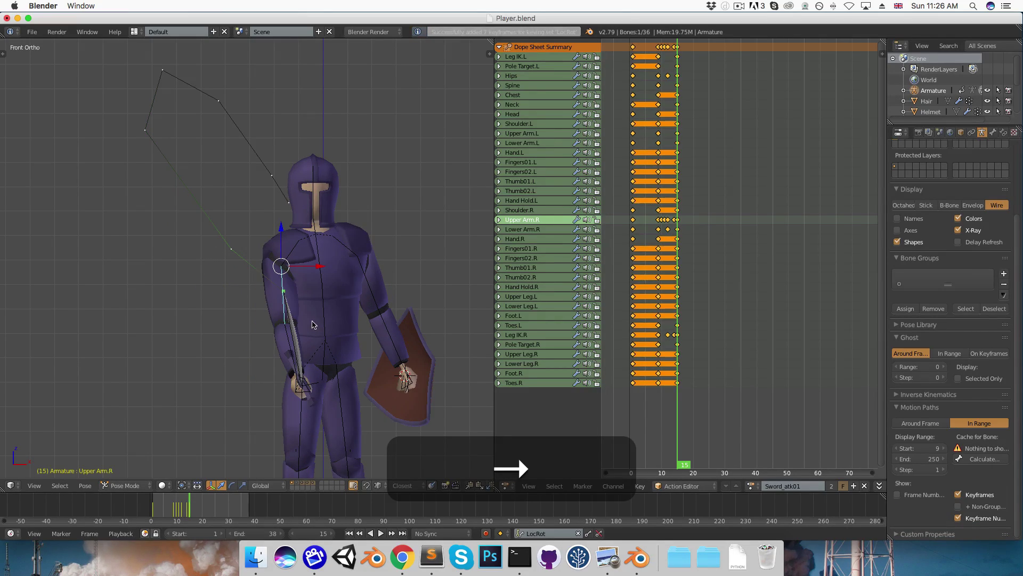
{"action": "key", "text": "r"}
{"action": "key", "text": "r"}
{"action": "left_click", "coordinate": [272, 309]}
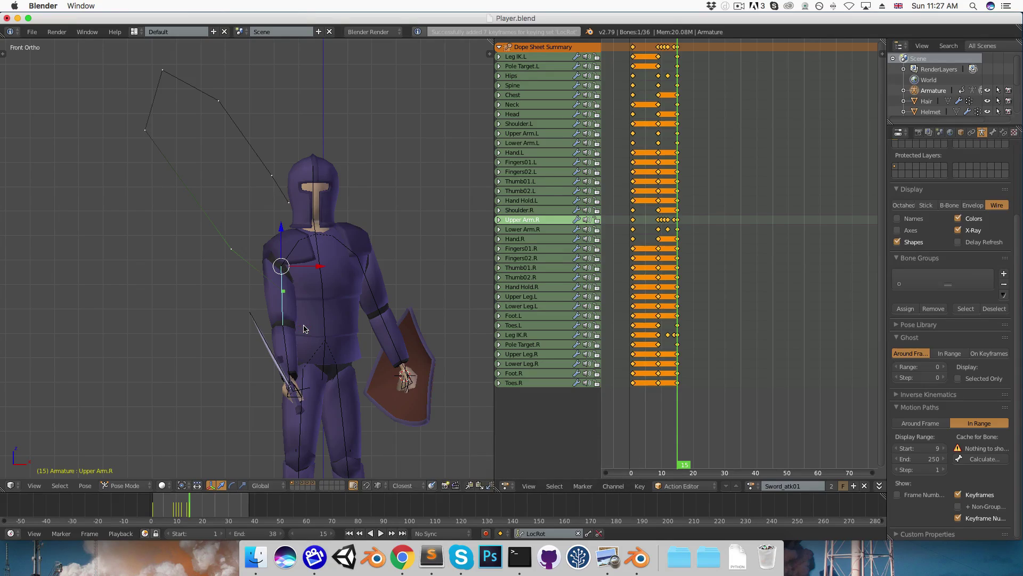
{"action": "key", "text": "i"}
Recalculate the motion path of sword bone Hand Hold.R.001 from the adjusted frames 14 and 15.
{"action": "right_click", "coordinate": [293, 390]}
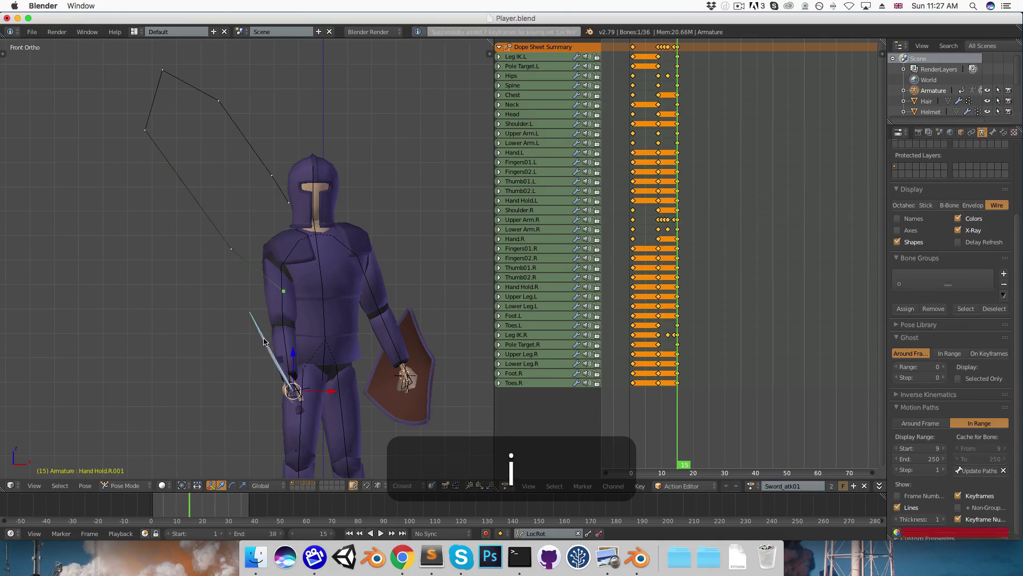
{"action": "left_click", "coordinate": [979, 471]}
{"action": "scroll", "coordinate": [304, 319], "scroll_direction": "down", "scroll_amount": 2}
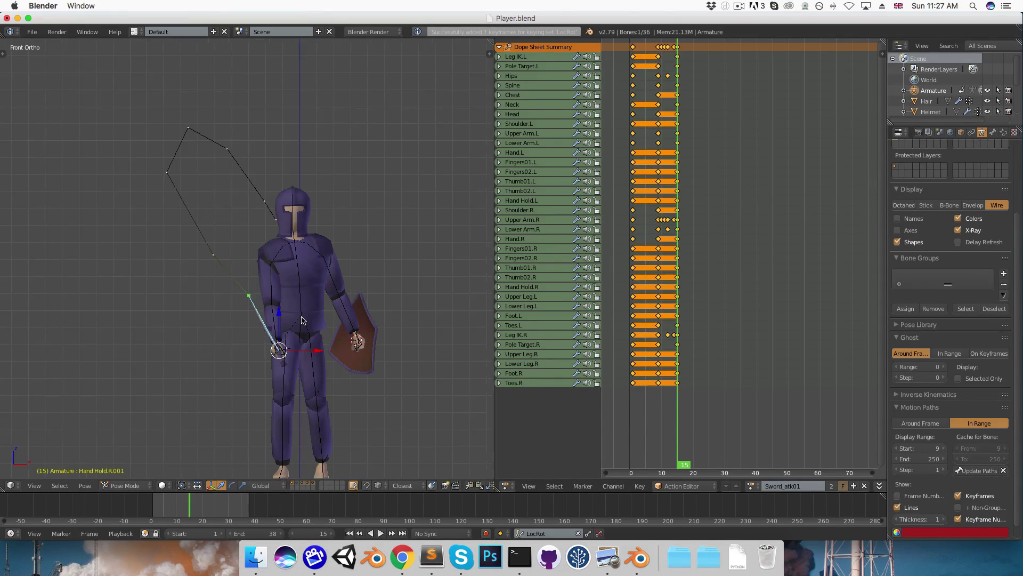
Examine the sword tip's path from behind the knight while stepping between frames 12 and 14.
{"action": "key", "text": "Left"}
{"action": "key", "text": "Left"}
{"action": "key", "text": "Left"}
{"action": "middle_click_drag", "start_coordinate": [302, 320], "coordinate": [114, 299]}
{"action": "key", "text": "Right"}
{"action": "key", "text": "Right"}
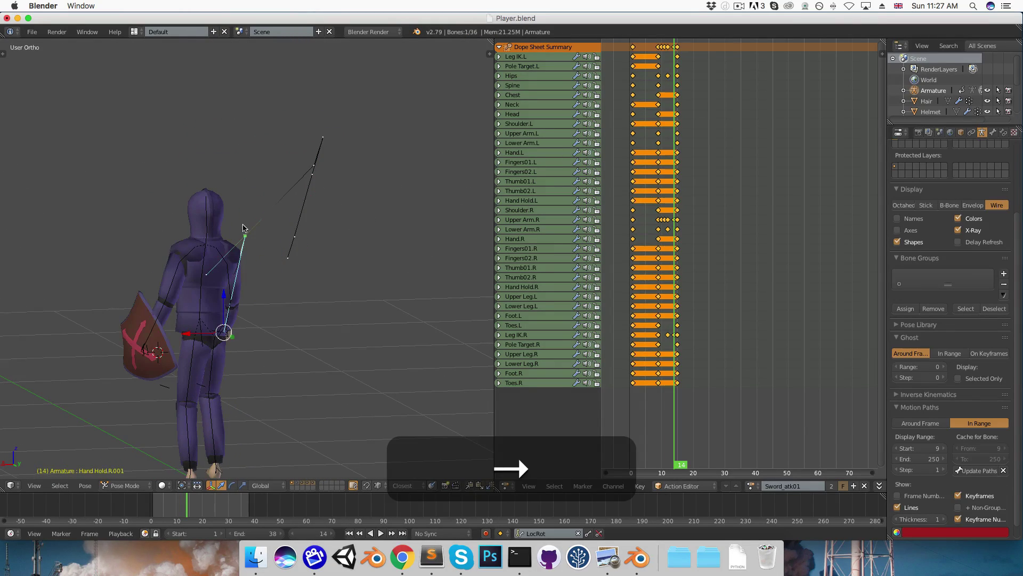
{"action": "key", "text": "Left"}
{"action": "key", "text": "Left"}
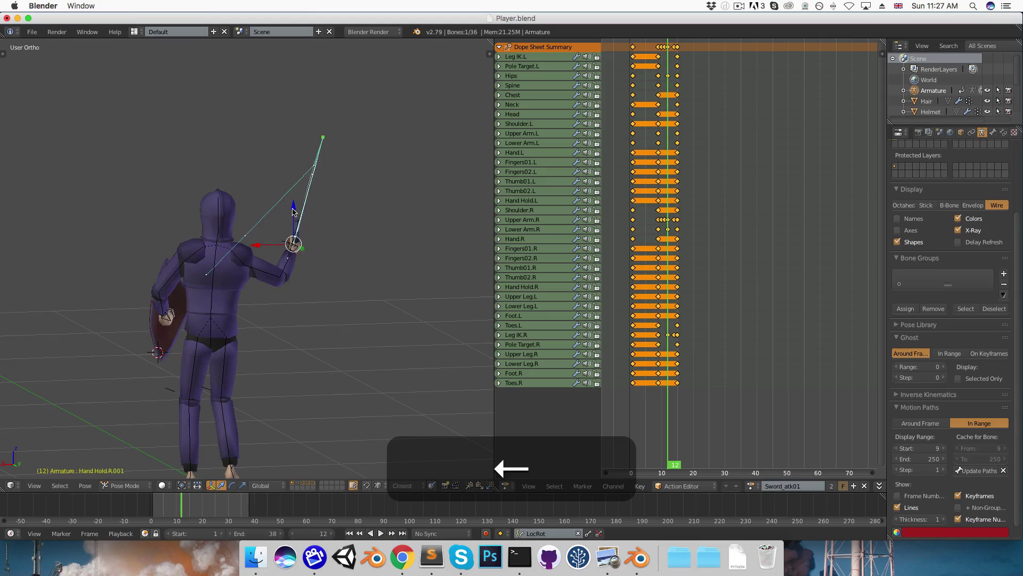
Trackball-rotate Upper Arm.R at frame 13 to bring the sword tip slightly toward the body, and keyframe it.
{"action": "key", "text": "Right"}
{"action": "right_click", "coordinate": [250, 284]}
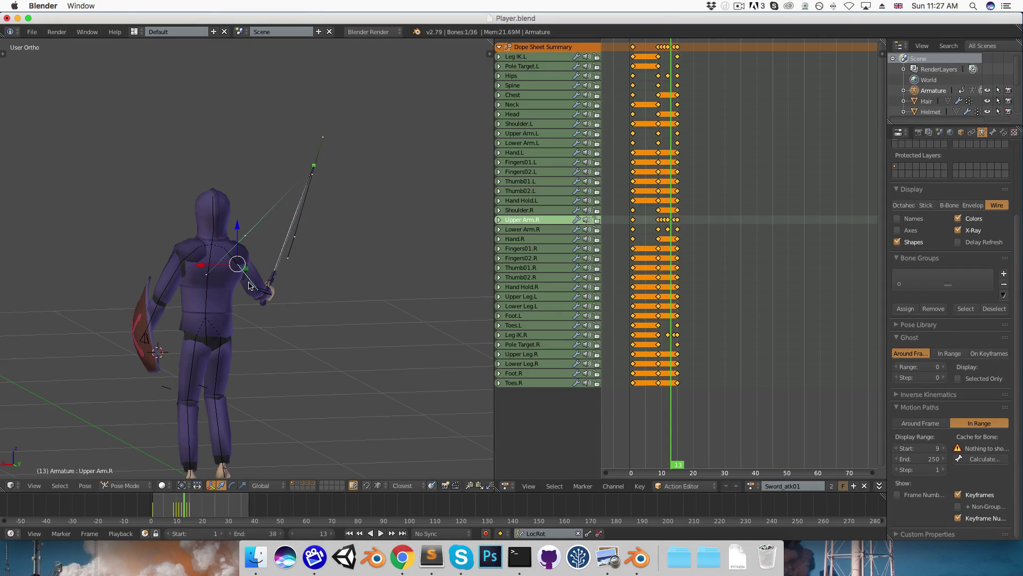
{"action": "key", "text": "r"}
{"action": "key", "text": "r"}
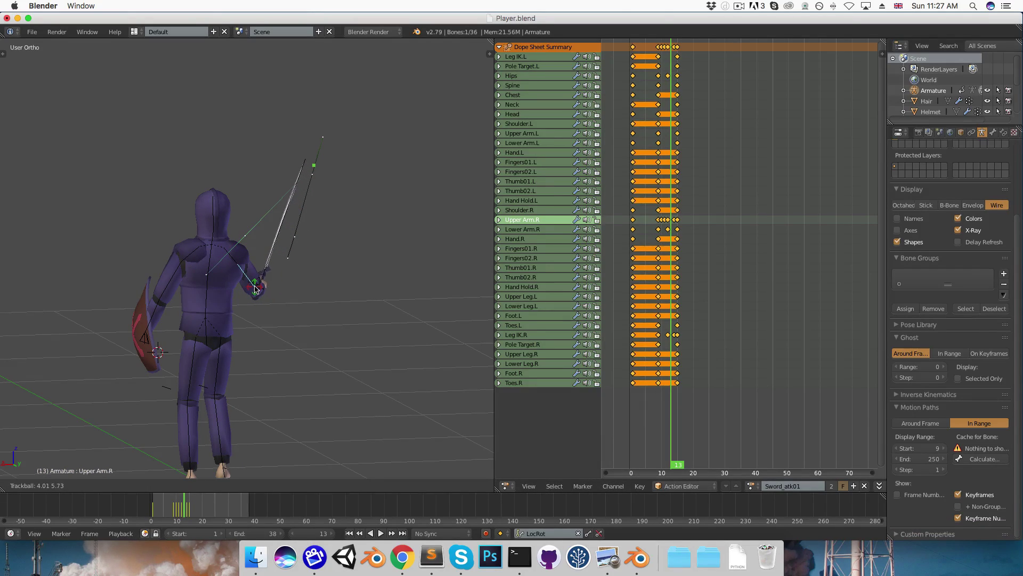
{"action": "left_click", "coordinate": [254, 289]}
{"action": "key", "text": "i"}
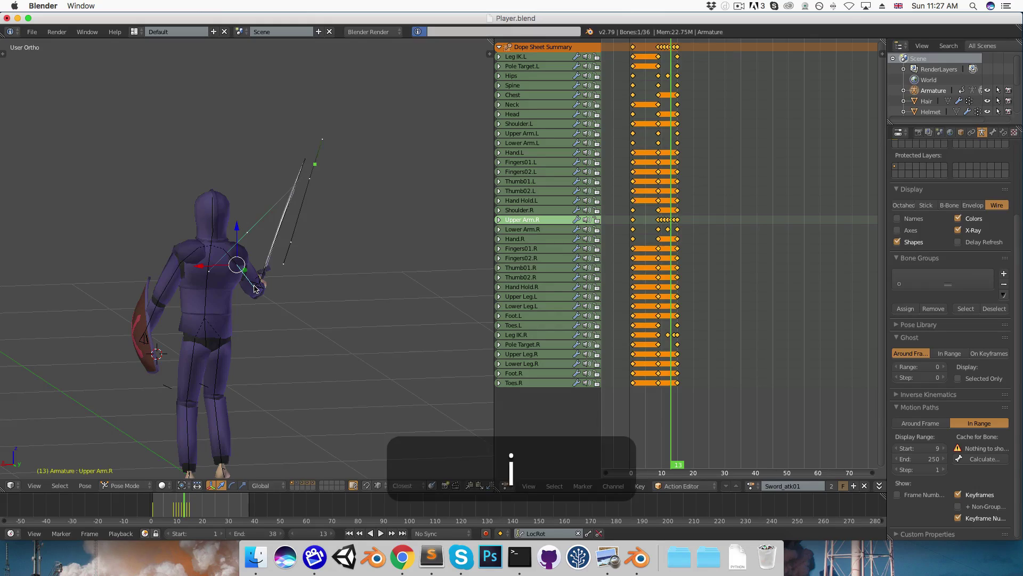
Select the sword bone Hand Hold.R.001 at frame 12 and update its motion path.
{"action": "key", "text": "Left"}
{"action": "right_click", "coordinate": [294, 241]}
{"action": "left_click", "coordinate": [985, 459]}
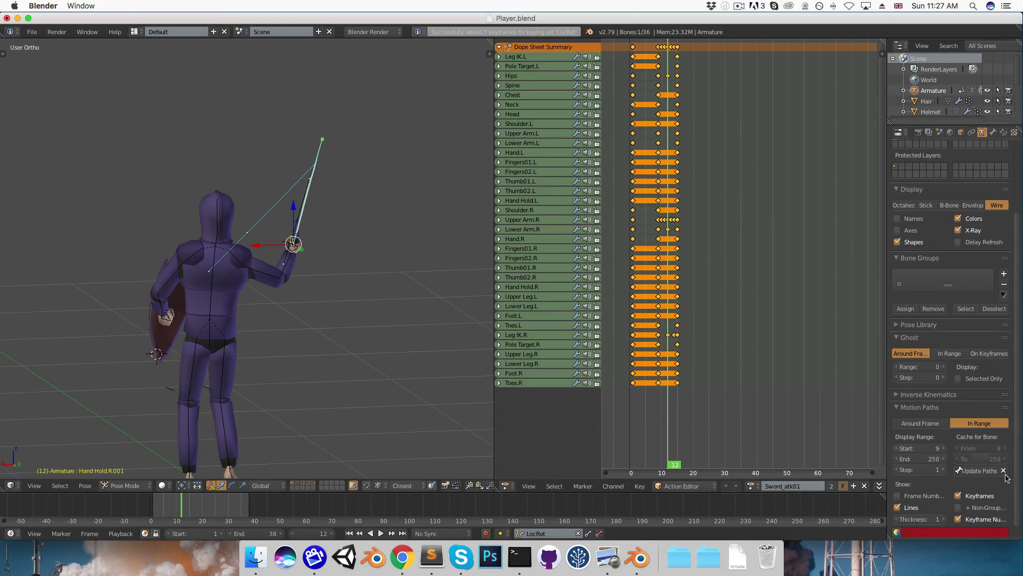
Examine the sword tip's path from the top view while stepping back and forth through the swing frames.
{"action": "key", "text": "Left"}
{"action": "key", "text": "Right"}
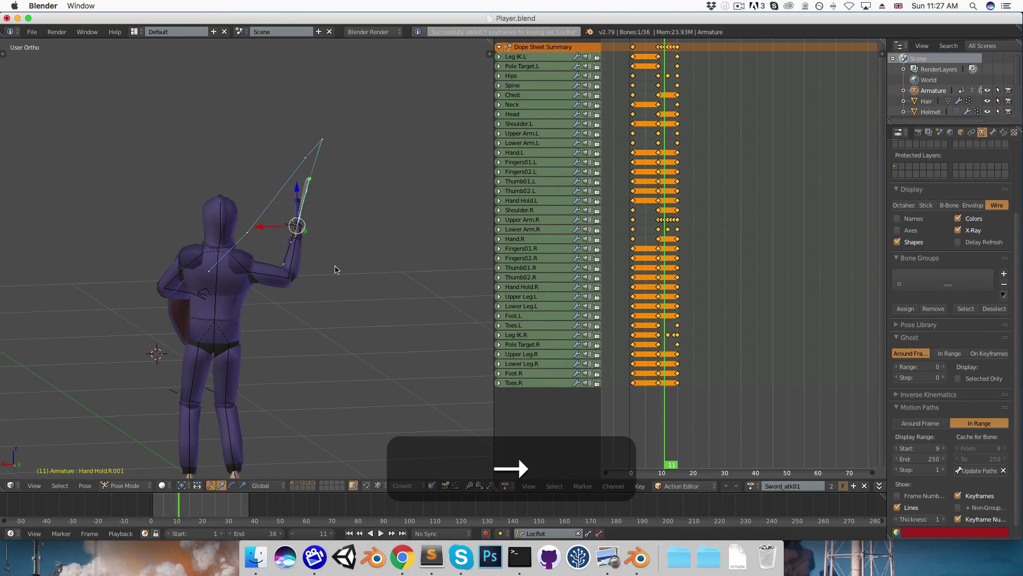
{"action": "key", "text": "7"}
{"action": "key", "text": "Left"}
{"action": "key", "text": "Left"}
{"action": "key", "text": "Left"}
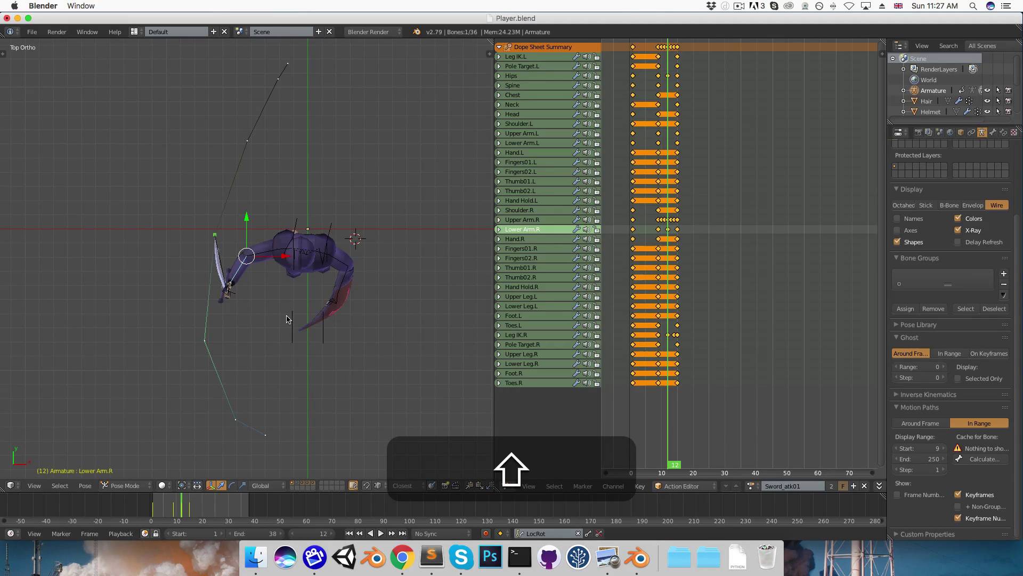
{"action": "key", "text": "Right"}
{"action": "key", "text": "Right"}
{"action": "key", "text": "Right"}
{"action": "key", "text": "Right"}
{"action": "key", "text": "Right"}
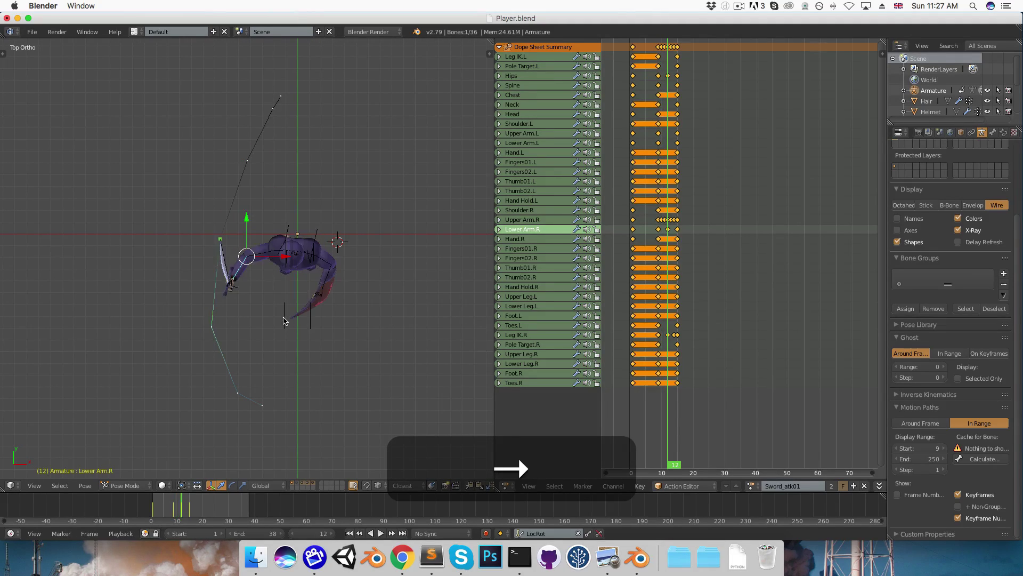
Examine the sword swing around frames 11 to 13, first from the top view and then from the front view.
{"action": "key", "text": "Right"}
{"action": "key", "text": "Left"}
{"action": "key", "text": "Left"}
{"action": "key", "text": "Left"}
{"action": "key", "text": "Left"}
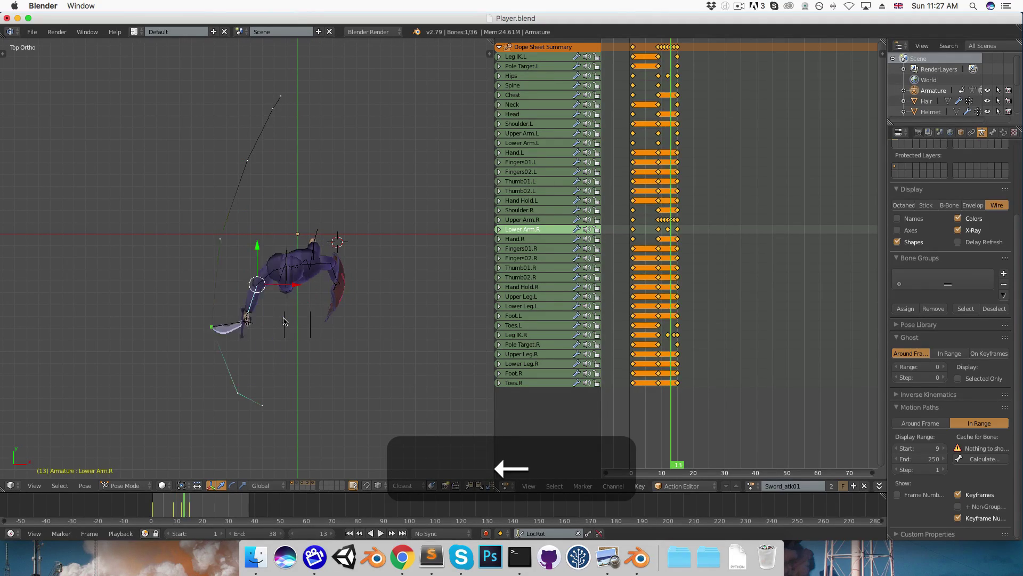
{"action": "middle_click_drag", "start_coordinate": [283, 321], "coordinate": [286, 238]}
{"action": "key", "text": "KP_1"}
{"action": "key", "text": "Right"}
{"action": "key", "text": "Right"}
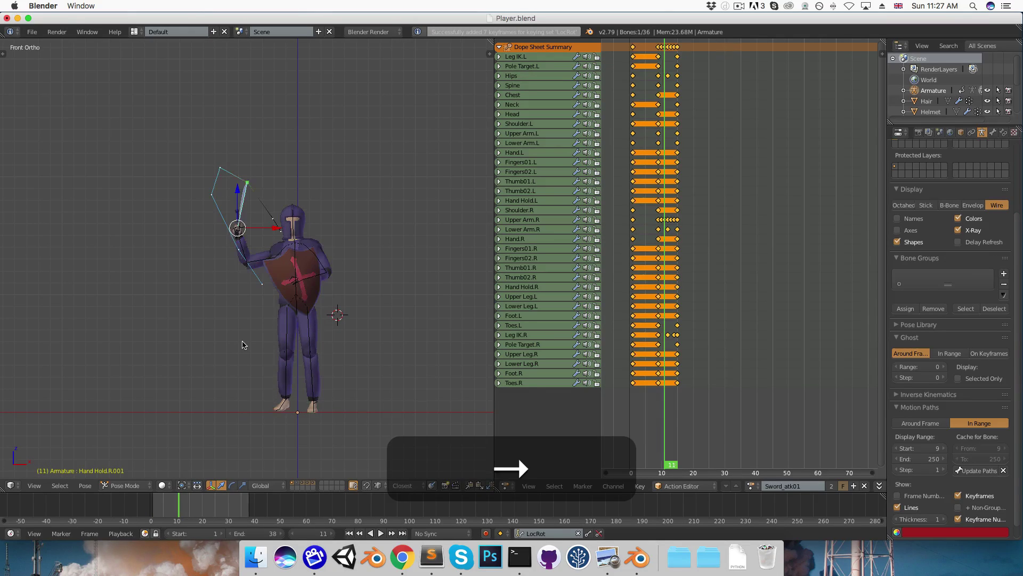
Select the right hand bone Hand.R at frame 13 in a close front view of the knight.
{"action": "right_click", "coordinate": [243, 286]}
{"action": "scroll", "coordinate": [235, 285], "scroll_direction": "up", "scroll_amount": 2}
{"action": "scroll", "coordinate": [240, 293], "scroll_direction": "up", "scroll_amount": 2}
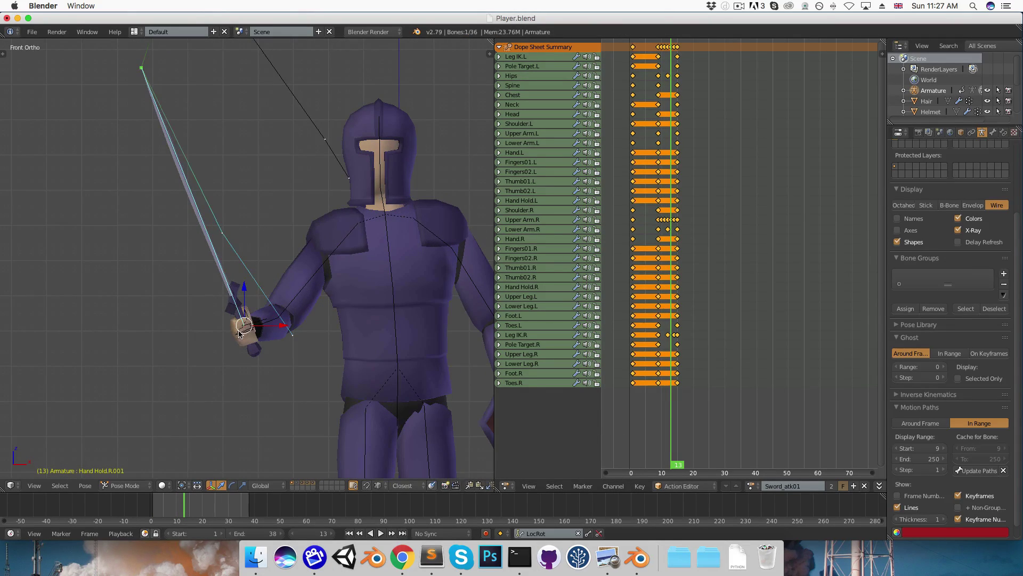
{"action": "middle_click_drag", "start_coordinate": [240, 333], "coordinate": [369, 369]}
{"action": "right_click", "coordinate": [372, 370]}
{"action": "key", "text": "KP_1"}
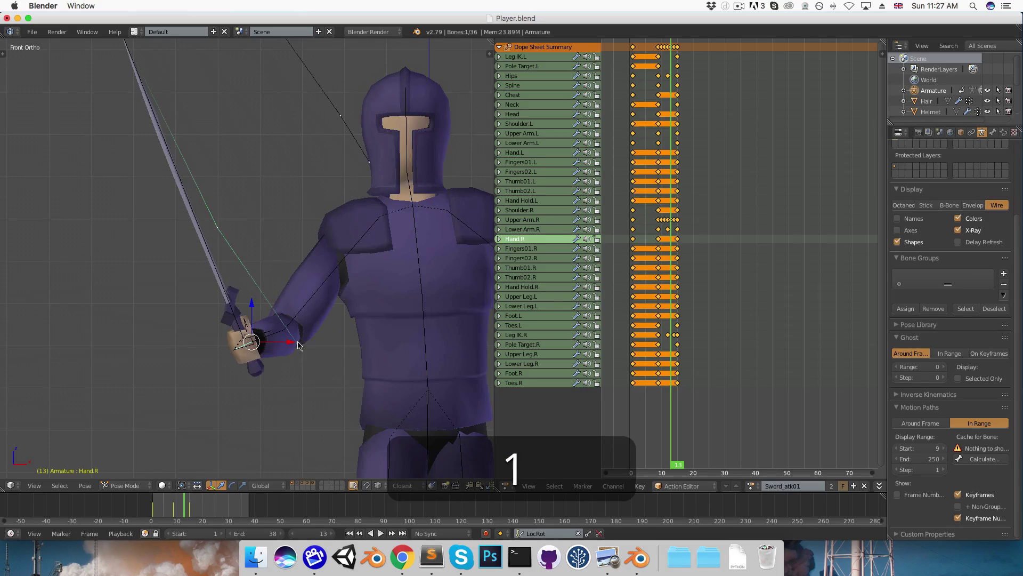
{"action": "scroll", "coordinate": [216, 278], "scroll_direction": "down", "scroll_amount": 2}
{"action": "key", "text": "t"}
{"action": "key", "text": "t"}
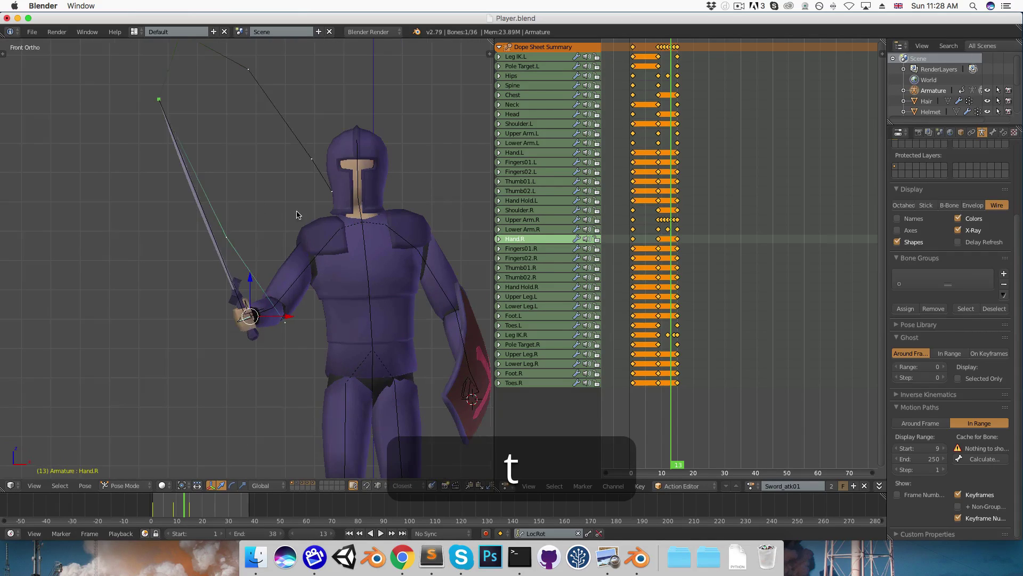
Try rotating Hand.R at frame 13 to swing the sword tip outward from the body, without keyframing it.
{"action": "key", "text": "r"}
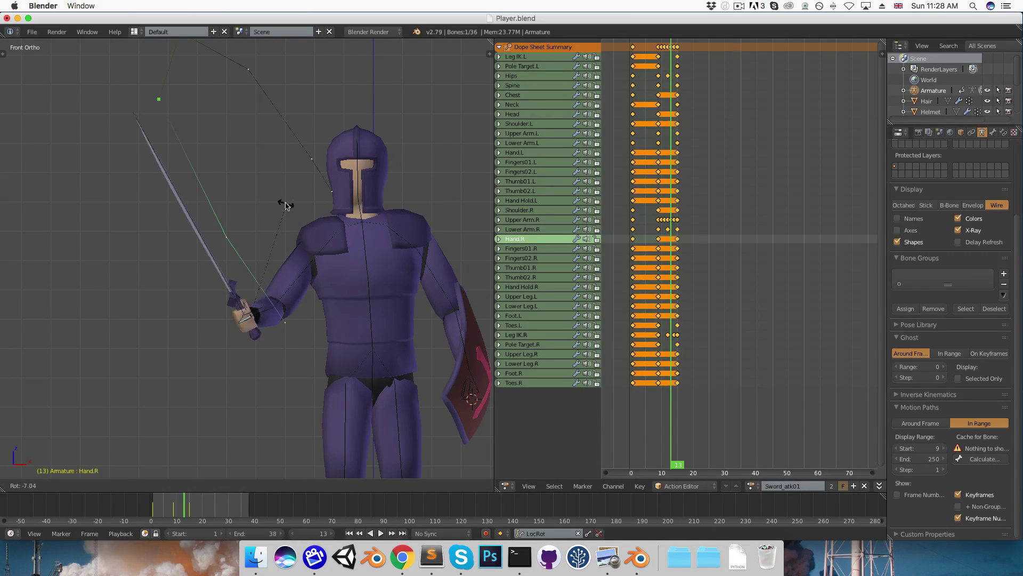
{"action": "right_click", "coordinate": [292, 203]}
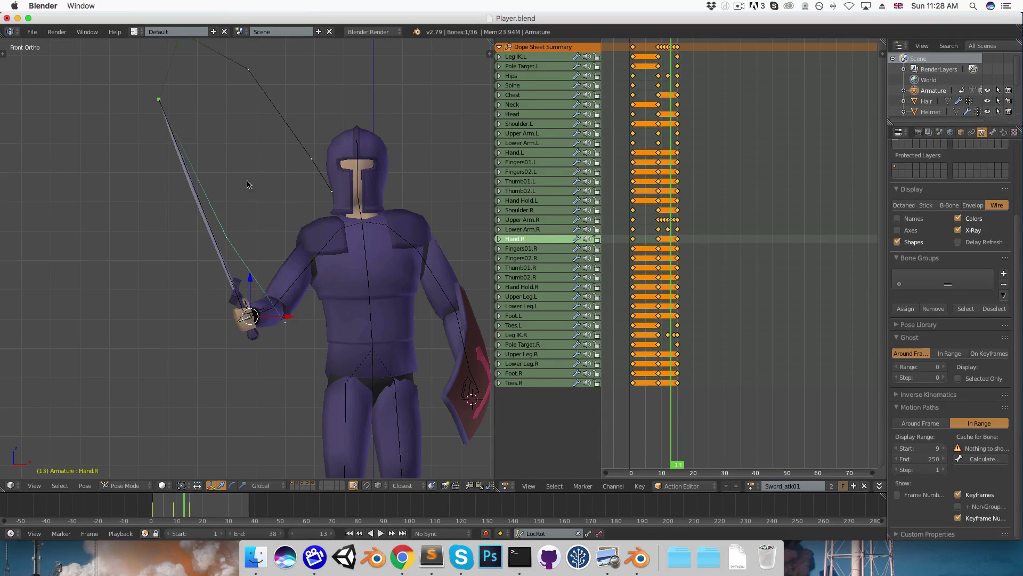
{"action": "key", "text": "r"}
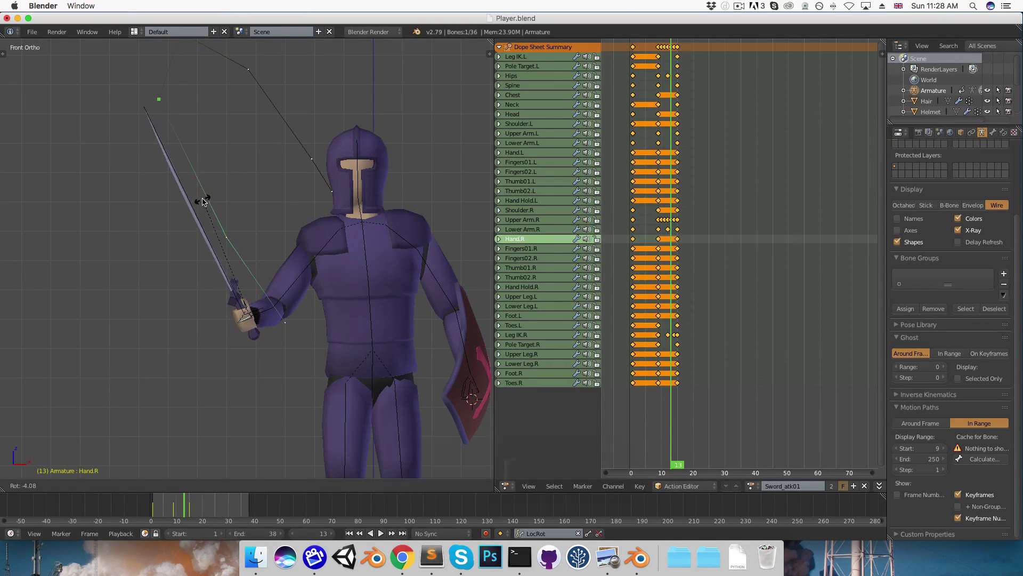
{"action": "left_click", "coordinate": [193, 202]}
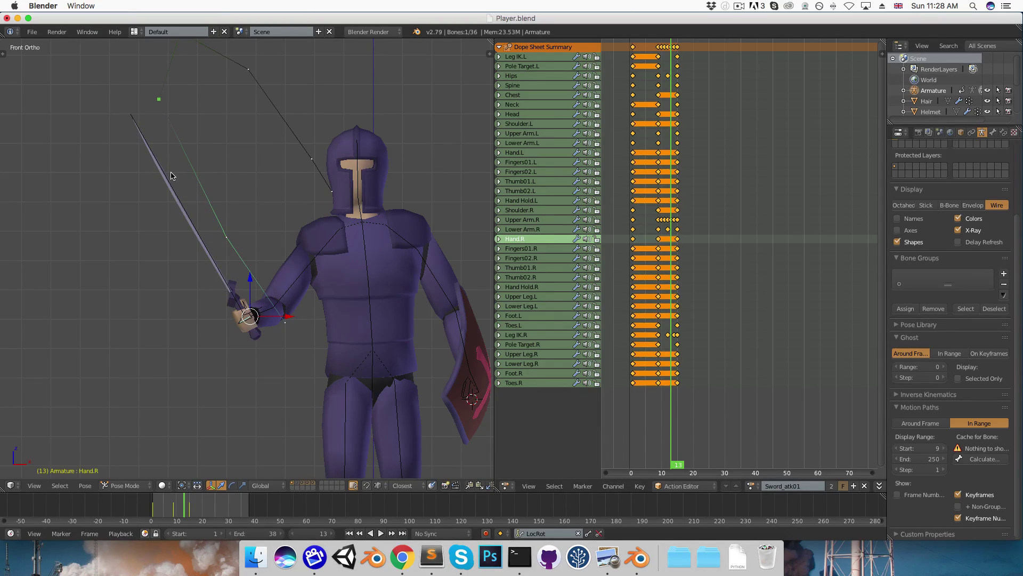
{"action": "key", "text": "Left"}
{"action": "key", "text": "Right"}
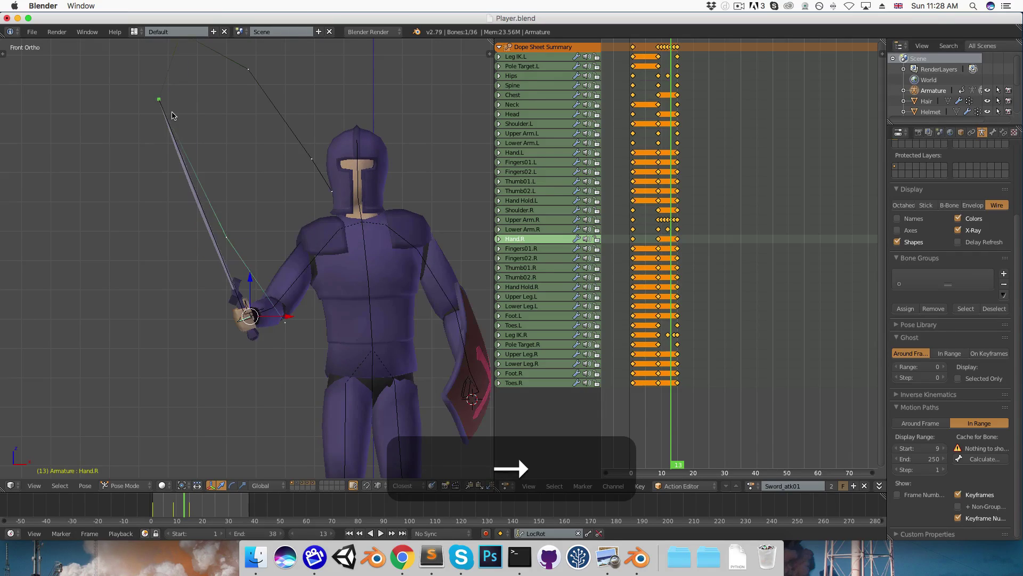
Sketch a grease-pencil arrow along the sword tip's path from its frame 13 position toward its frame 14 position.
{"action": "key", "text": "Right"}
{"action": "key", "text": "Left"}
{"action": "key", "text": "d"}
{"action": "left_click_drag", "start_coordinate": [166, 103], "coordinate": [173, 116]}
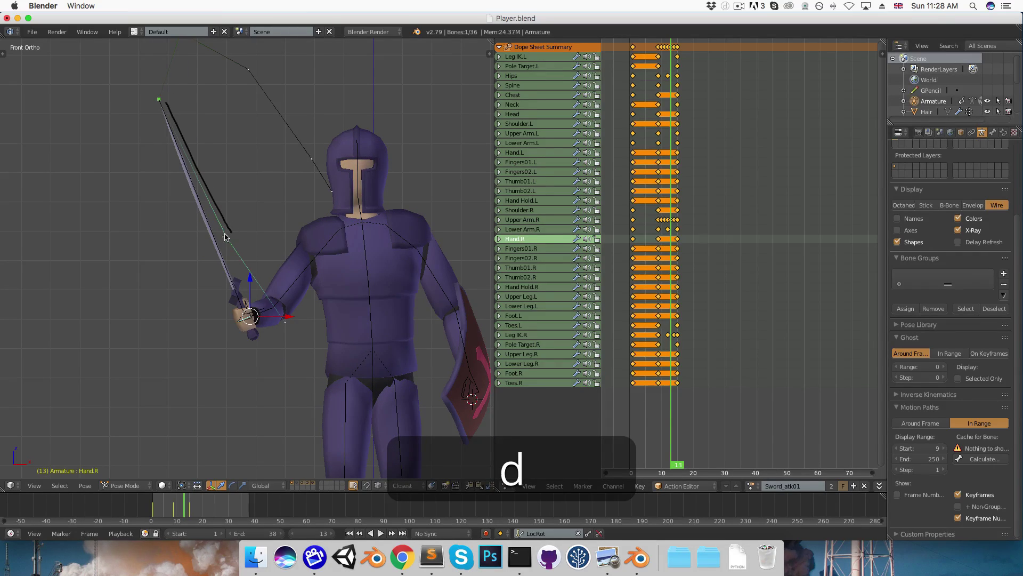
{"action": "left_click_drag", "start_coordinate": [225, 236], "coordinate": [238, 214]}
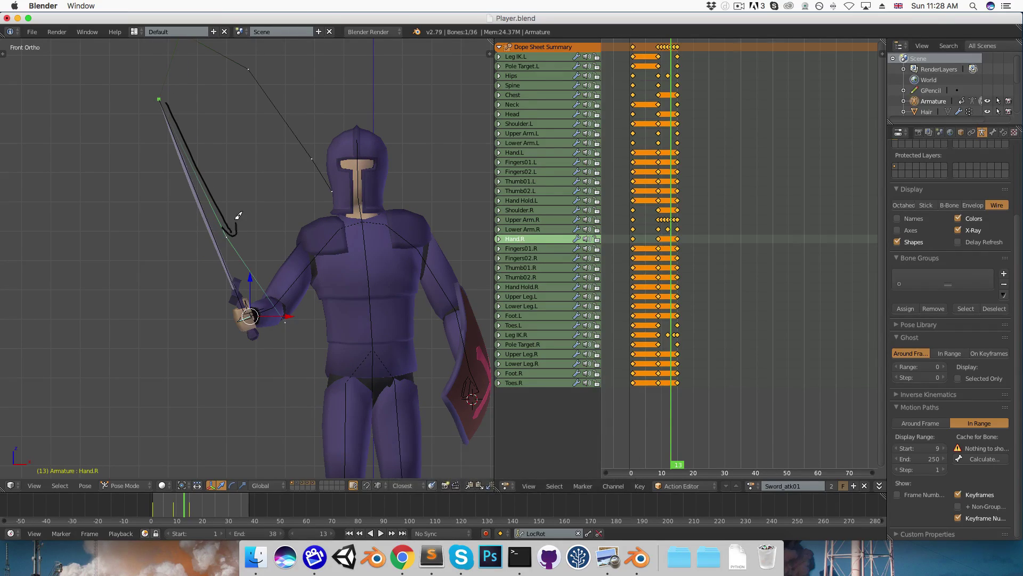
Rotate Hand.R at frame 13 to swing the sword tip outward from the body, and keyframe it.
{"action": "right_click", "coordinate": [189, 178]}
{"action": "right_click", "coordinate": [245, 315]}
{"action": "key", "text": "r"}
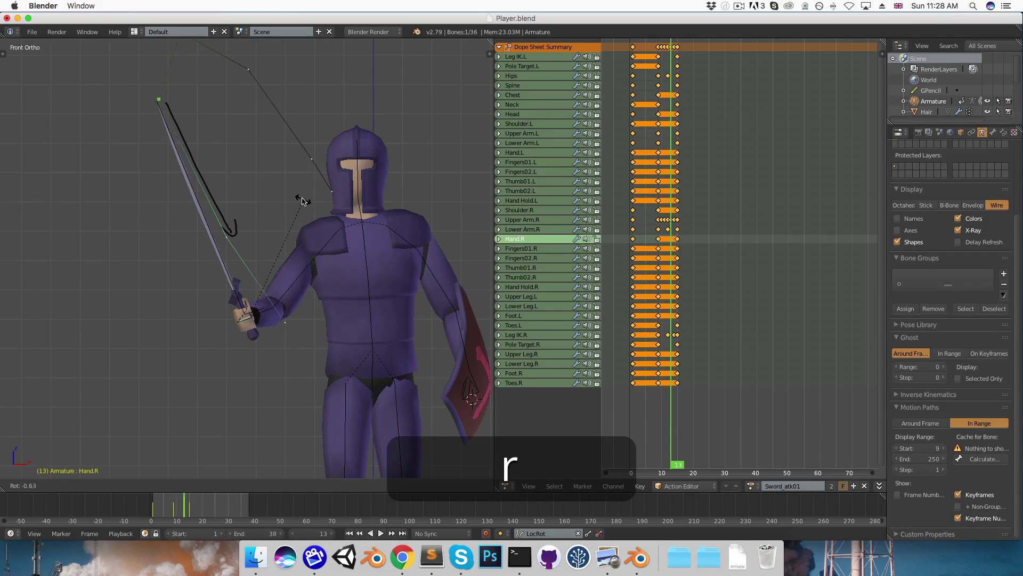
{"action": "left_click", "coordinate": [298, 198]}
{"action": "key", "text": "i"}
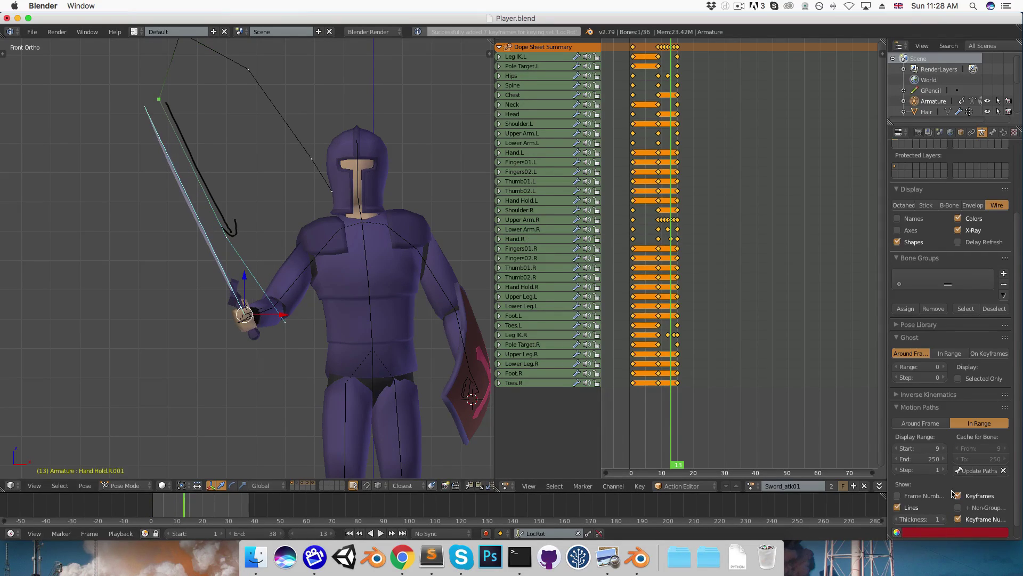
Update the motion path of the sword bone Hand Hold.R.001 and compare frame 13 with the frame before it.
{"action": "left_click", "coordinate": [976, 472]}
{"action": "key", "text": "Left"}
{"action": "key", "text": "Right"}
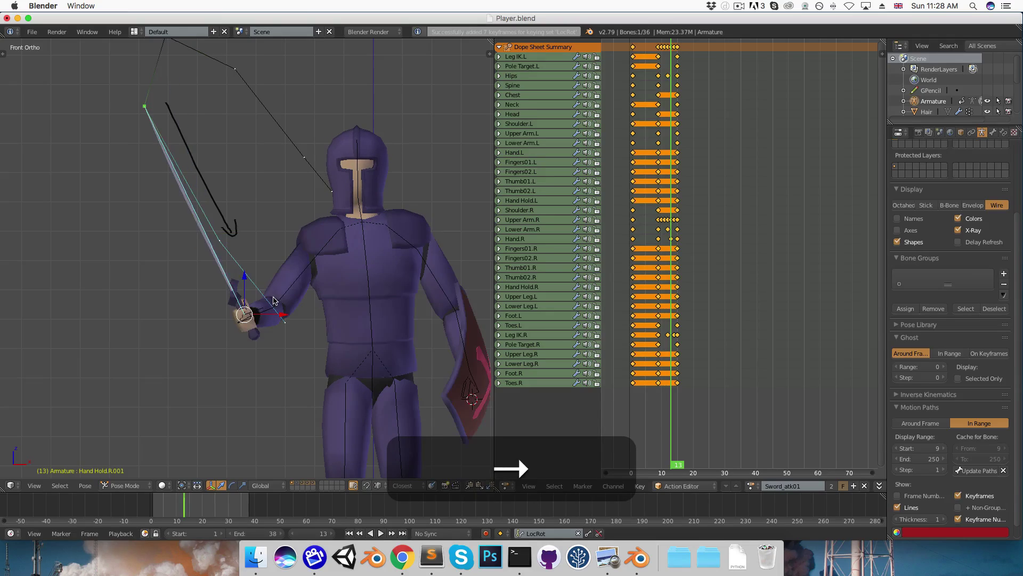
Rotate Hand.R at frame 13 by about -1.4° to push the sword tip slightly further out, and keyframe it.
{"action": "right_click", "coordinate": [238, 296]}
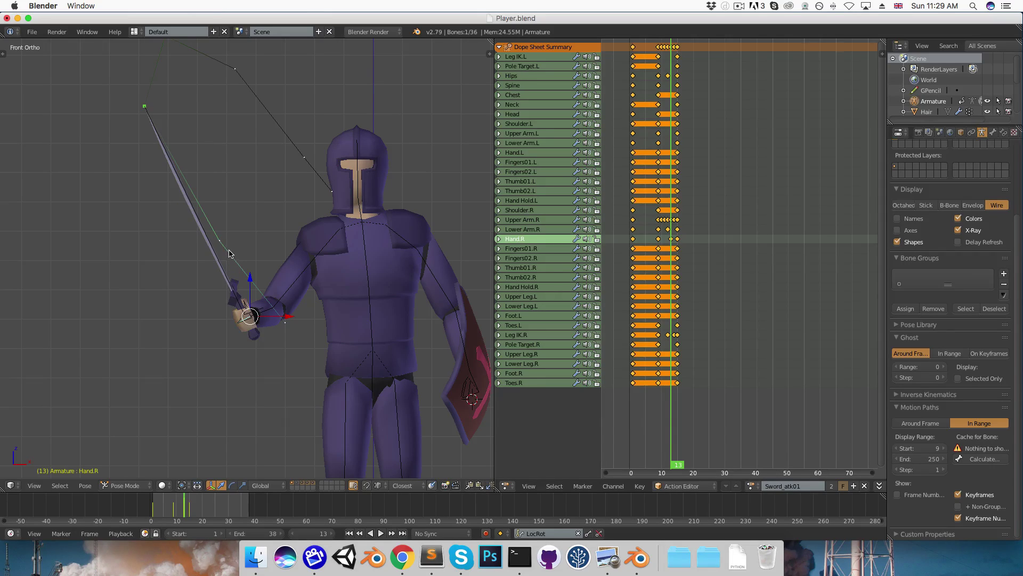
{"action": "key", "text": "r"}
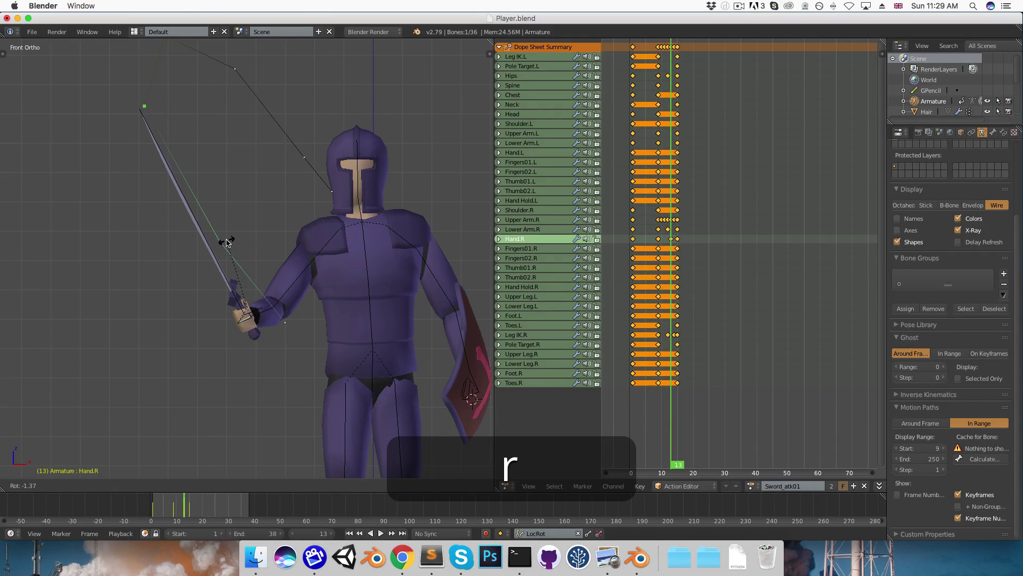
{"action": "left_click", "coordinate": [226, 243]}
{"action": "key", "text": "i"}
Rotate Hand.R at frame 15 by about -3.9° to move the sword tip slightly outward, and keyframe it.
{"action": "key", "text": "Left"}
{"action": "key", "text": "Left"}
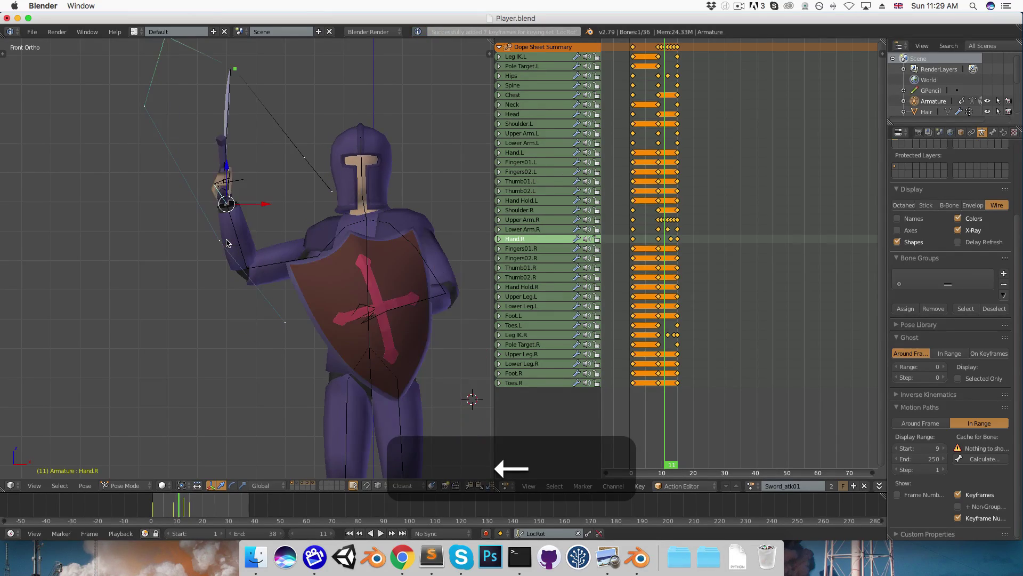
{"action": "key", "text": "Left"}
{"action": "key", "text": "Right"}
{"action": "key", "text": "Right"}
{"action": "key", "text": "Right"}
{"action": "key", "text": "Right"}
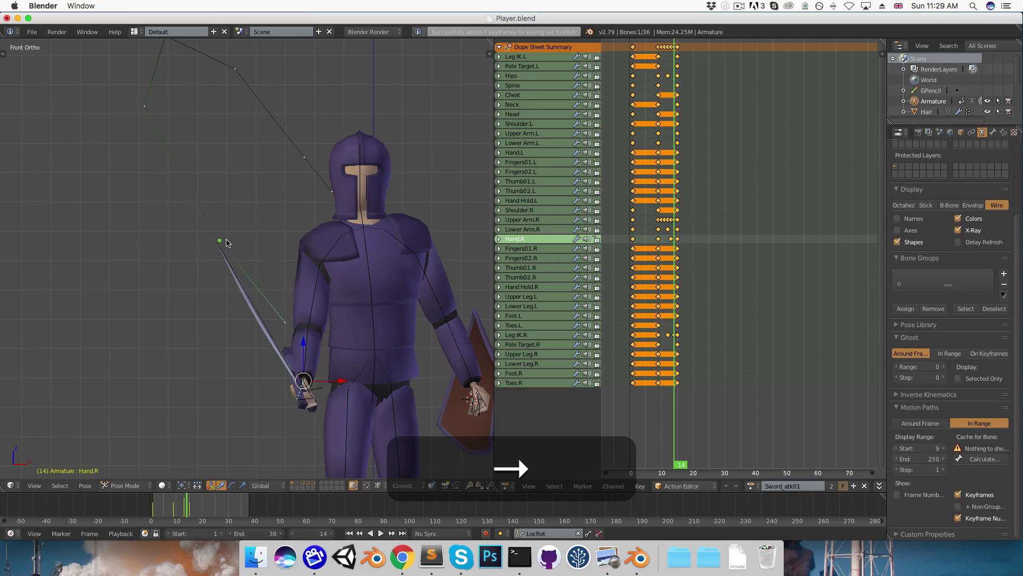
{"action": "key", "text": "Right"}
{"action": "key", "text": "r"}
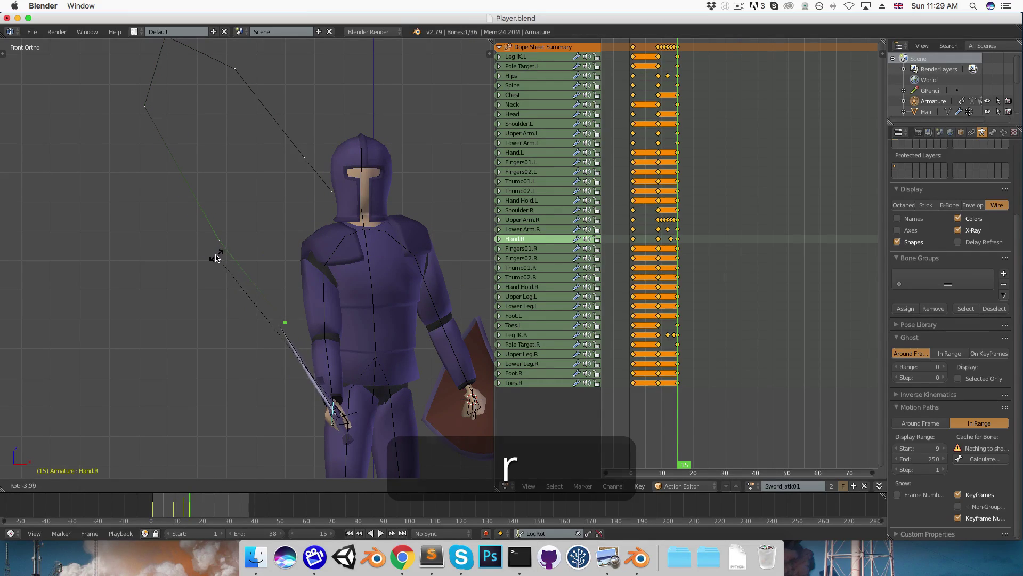
{"action": "left_click", "coordinate": [216, 255]}
{"action": "key", "text": "i"}
Select the sword bone Hand Hold.R.001 at frame 12 and update its motion path.
{"action": "key", "text": "Left"}
{"action": "key", "text": "Left"}
{"action": "key", "text": "Left"}
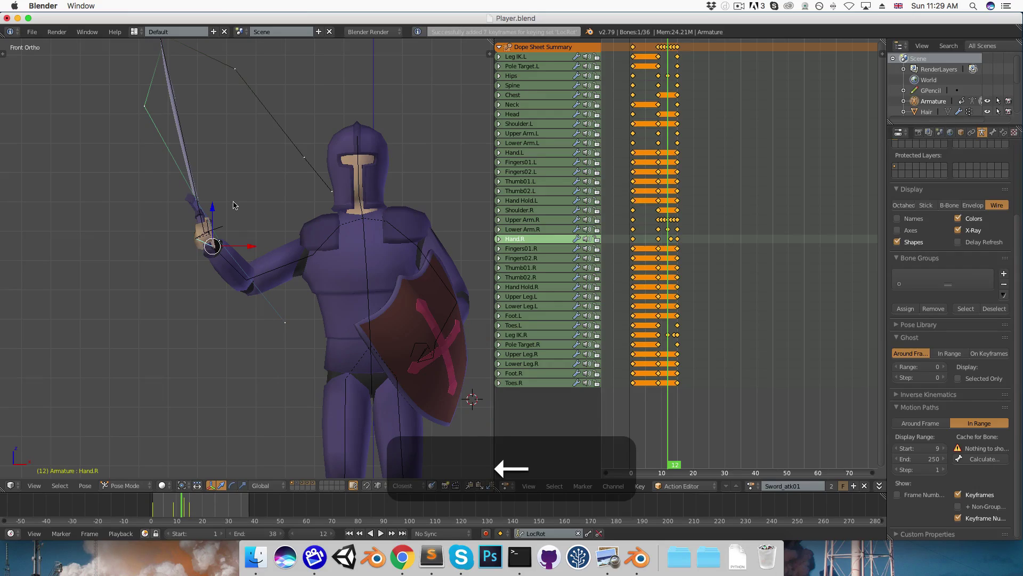
{"action": "right_click", "coordinate": [202, 186]}
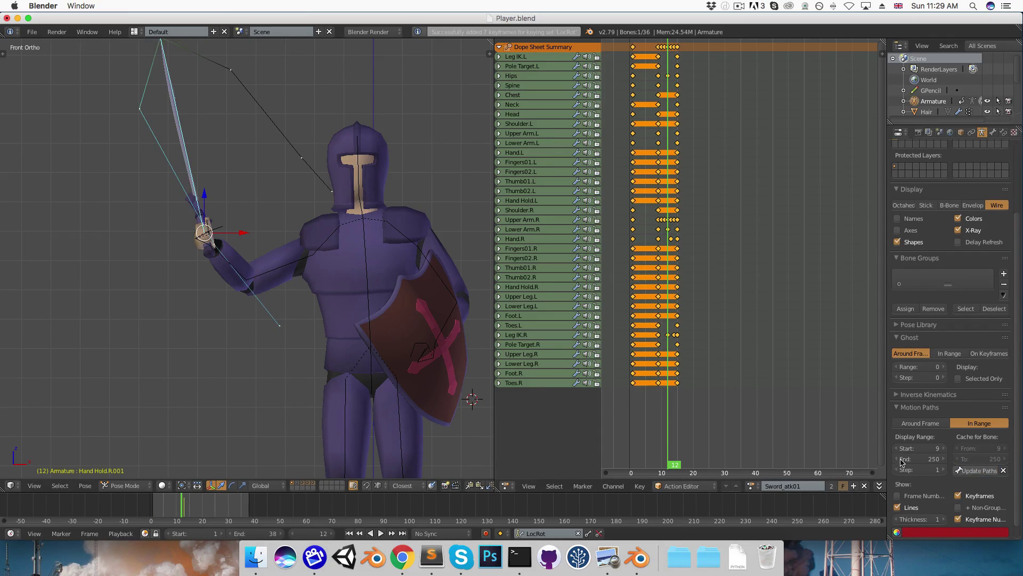
Rotate Upper Arm.R slightly at frame 15 to move the sword tip outward, and keyframe it.
{"action": "key", "text": "Left"}
{"action": "key", "text": "Right"}
{"action": "key", "text": "Right"}
{"action": "key", "text": "Right"}
{"action": "key", "text": "Right"}
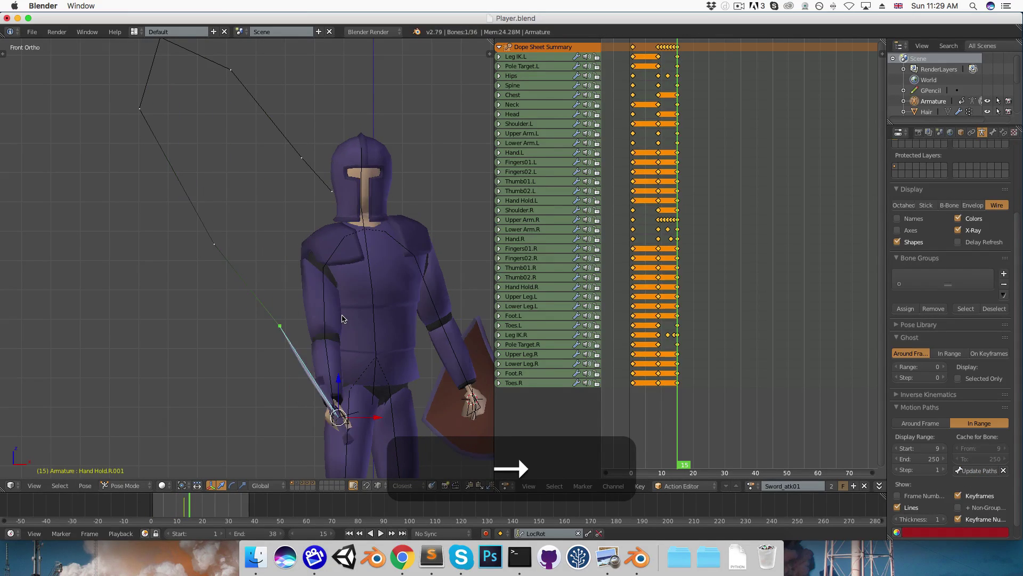
{"action": "key", "text": "Left"}
{"action": "key", "text": "Right"}
{"action": "right_click", "coordinate": [323, 336]}
{"action": "key", "text": "r"}
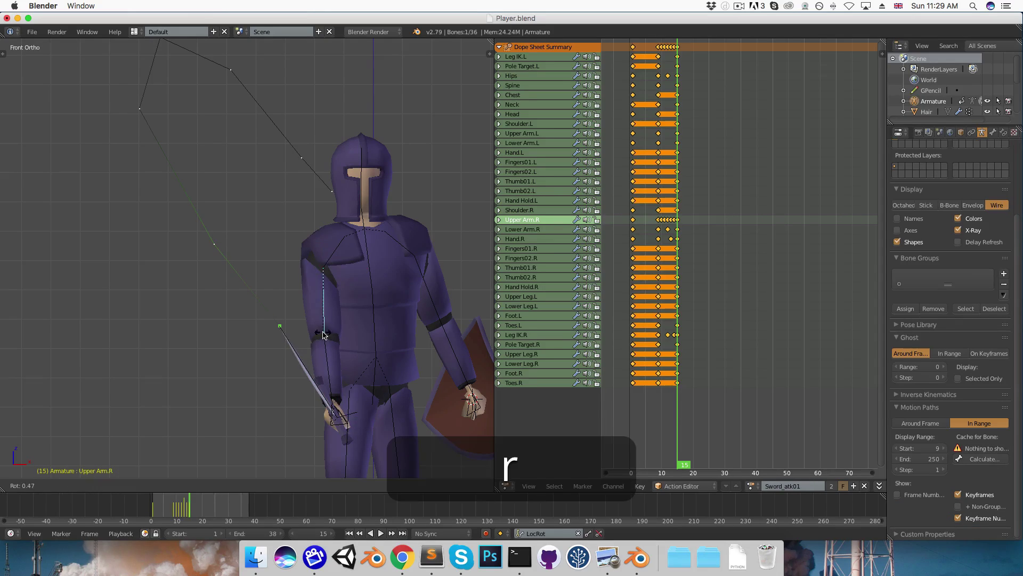
{"action": "key", "text": "i"}
Update the motion path of the sword bone Hand Hold.R.001 and check the arc from frame 15 back to frame 9.
{"action": "right_click", "coordinate": [333, 414]}
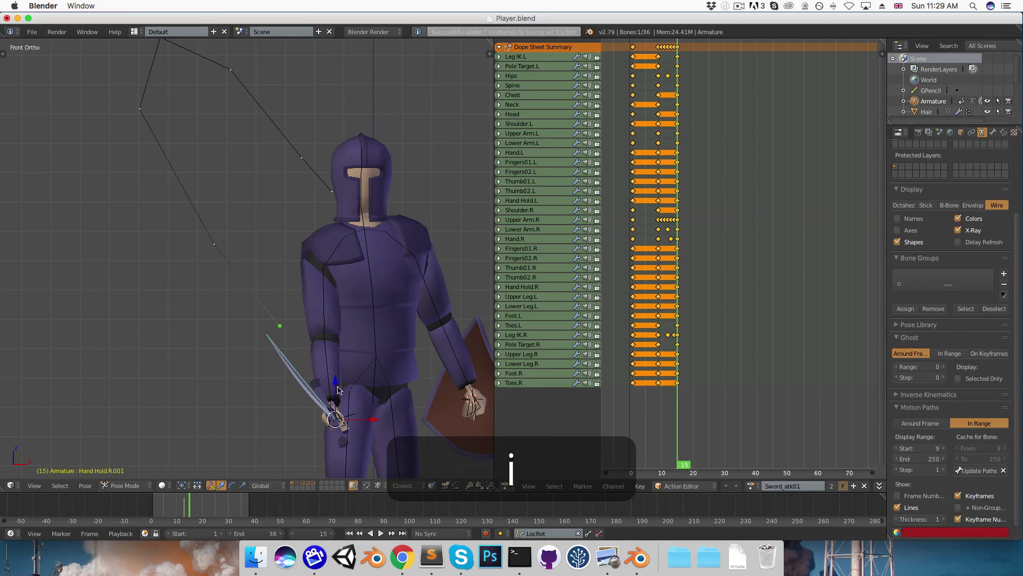
{"action": "key", "text": "Left"}
{"action": "key", "text": "Left"}
{"action": "key", "text": "Left"}
{"action": "key", "text": "Left"}
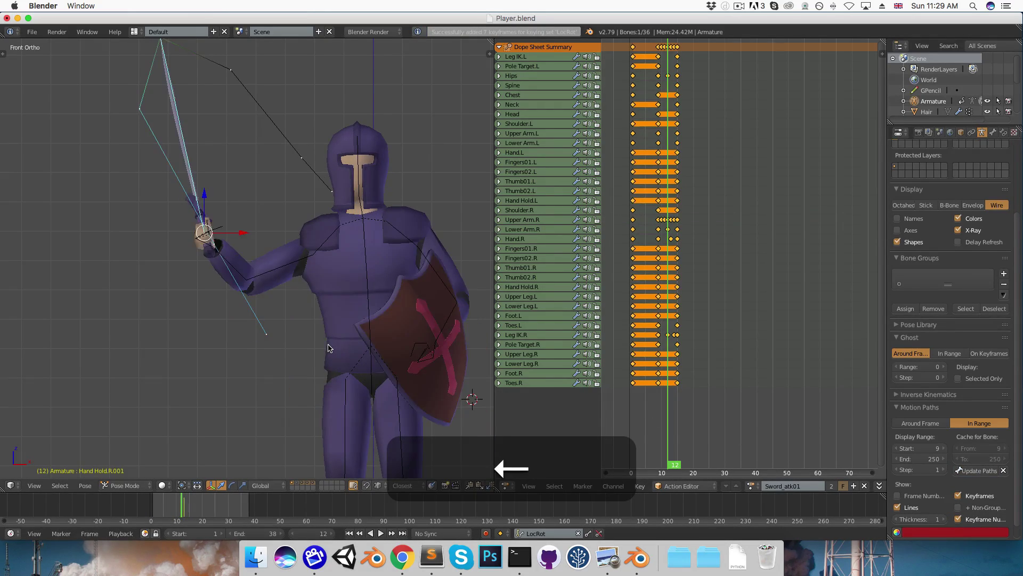
{"action": "key", "text": "Right"}
{"action": "key", "text": "Right"}
{"action": "key", "text": "Left"}
{"action": "key", "text": "Left"}
{"action": "key", "text": "Left"}
{"action": "key", "text": "Left"}
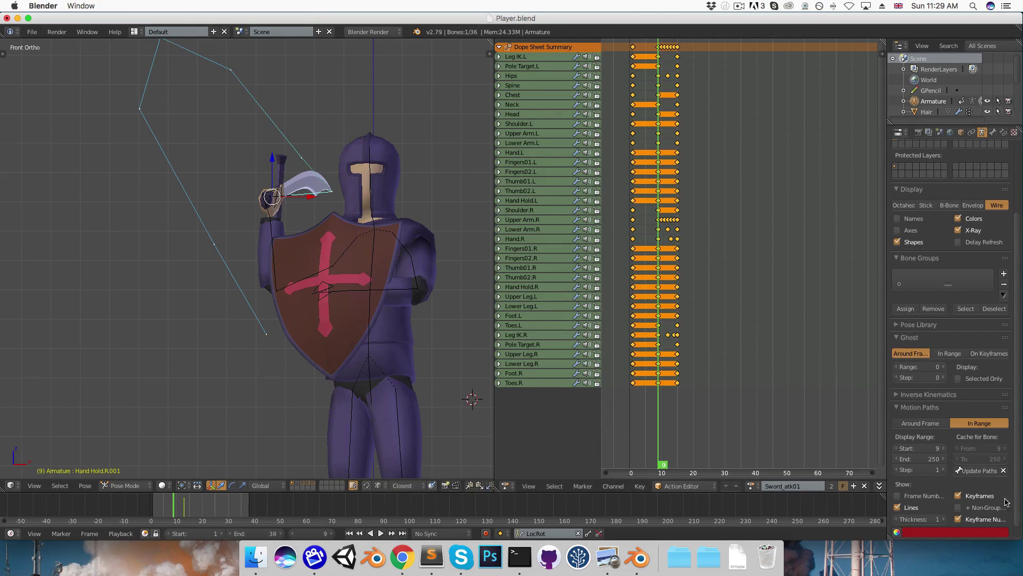
Clear the sword bone's motion path and play back the attack animation.
{"action": "left_click", "coordinate": [1005, 472]}
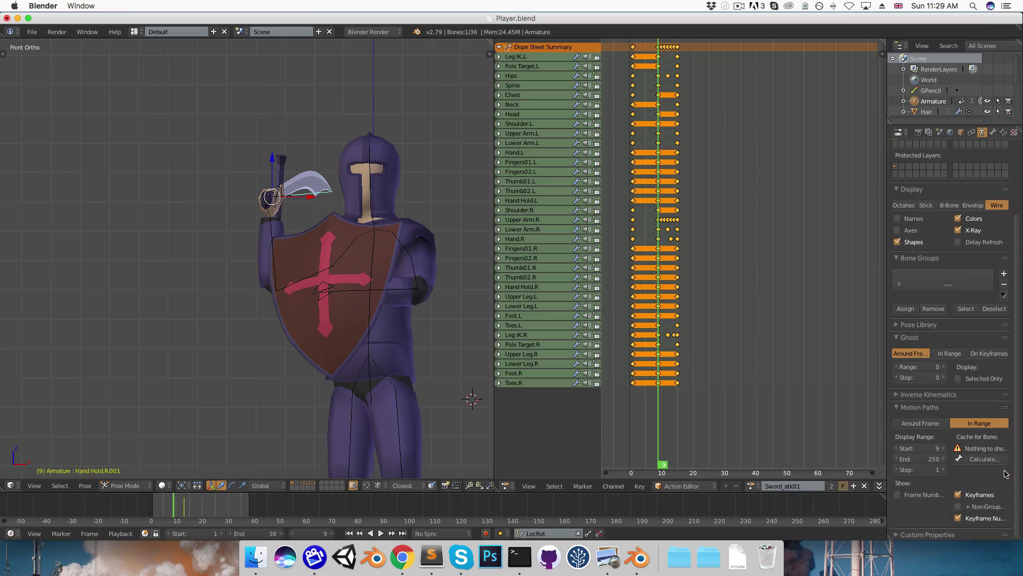
{"action": "scroll", "coordinate": [388, 257], "scroll_direction": "down", "scroll_amount": 1}
{"action": "key", "text": "alt+a"}
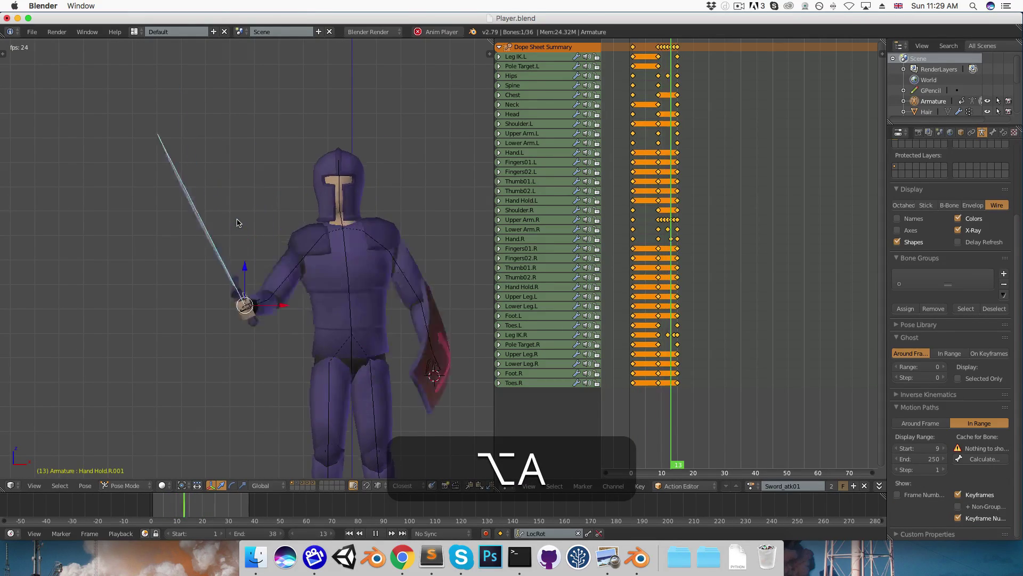
{"action": "key", "text": "alt+a"}
Examine the sword swing frame by frame from the front, and inspect the frame 14 pose from the right side.
{"action": "key", "text": "Right"}
{"action": "key", "text": "Right"}
{"action": "key", "text": "Right"}
{"action": "key", "text": "Right"}
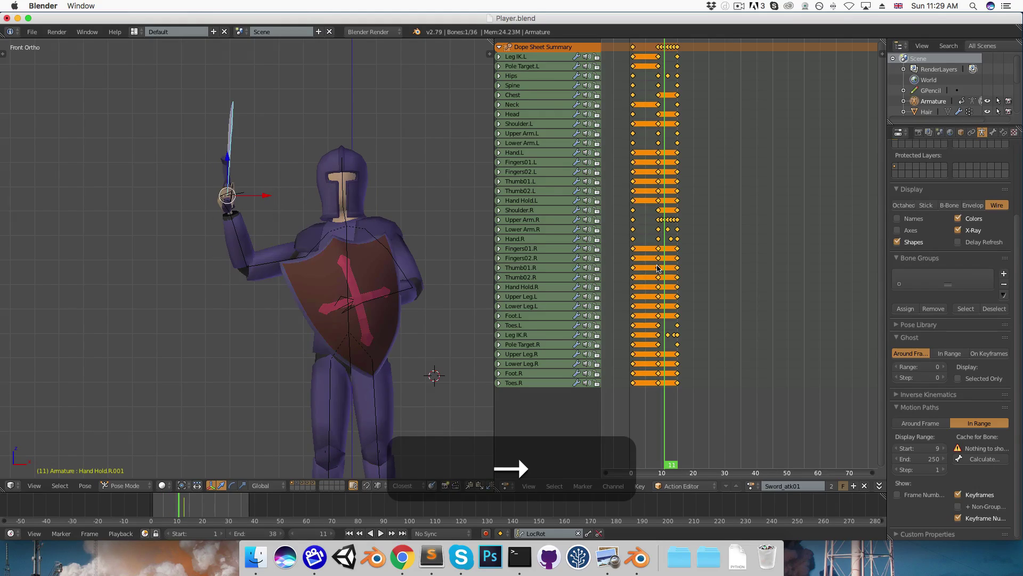
{"action": "key", "text": "Left"}
{"action": "key", "text": "Left"}
{"action": "key", "text": "Left"}
{"action": "key", "text": "Left"}
{"action": "key", "text": "Left"}
{"action": "key", "text": "Left"}
{"action": "key", "text": "Left"}
{"action": "left_click_drag", "start_coordinate": [657, 268], "coordinate": [675, 268]}
{"action": "key", "text": "3"}
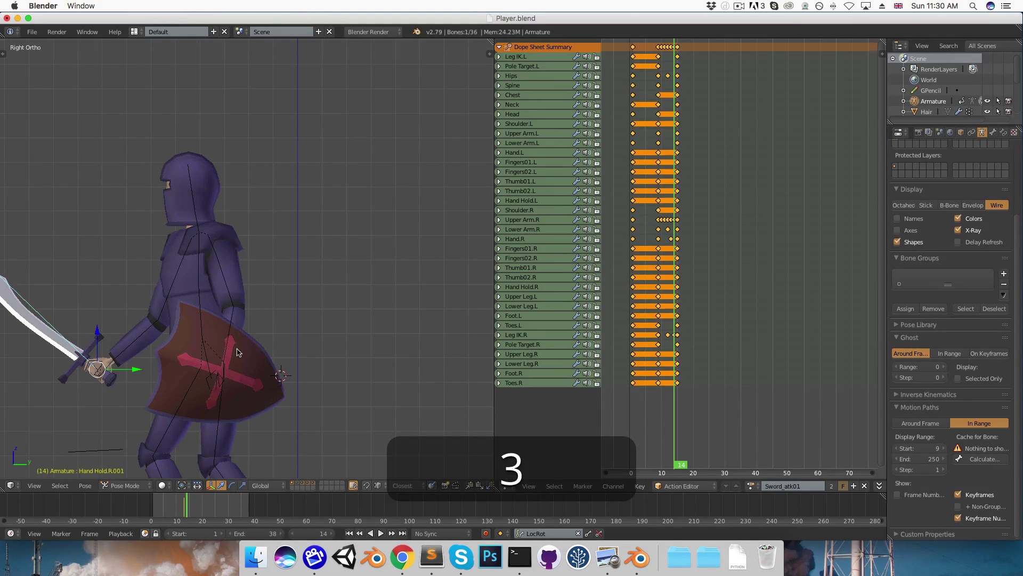
{"action": "middle_click_drag", "start_coordinate": [224, 328], "coordinate": [302, 325], "text": "shift"}
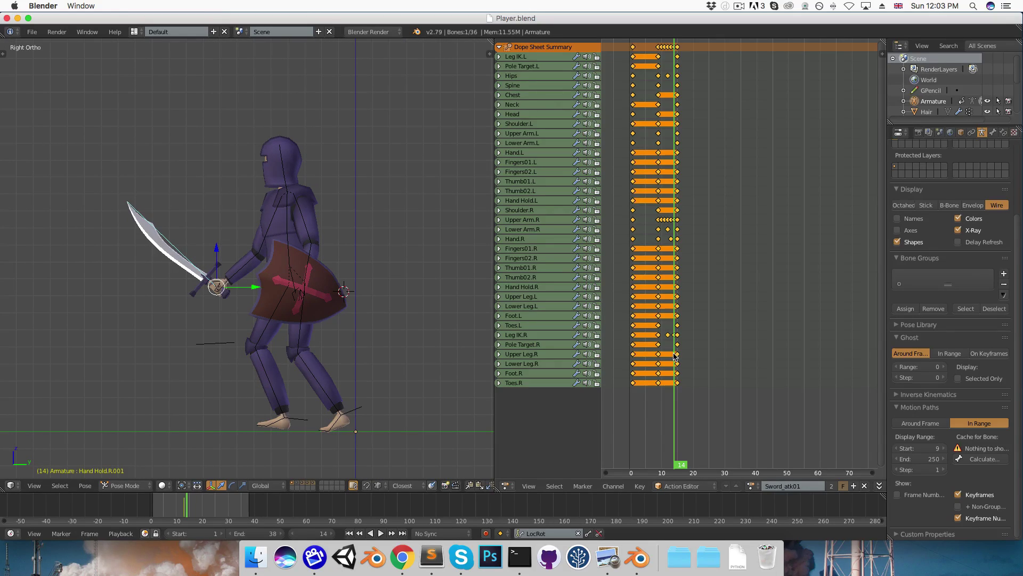
Duplicate the frame 1 keyframes of all bones to frame 30 and play back the animation.
{"action": "left_click_drag", "start_coordinate": [677, 360], "coordinate": [724, 374]}
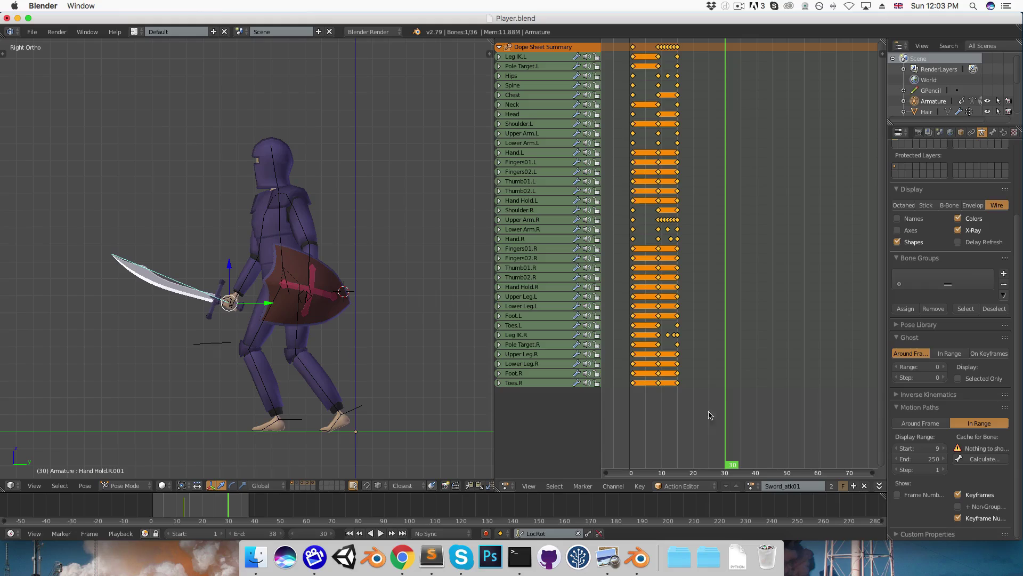
{"action": "right_click", "coordinate": [634, 49], "text": "alt"}
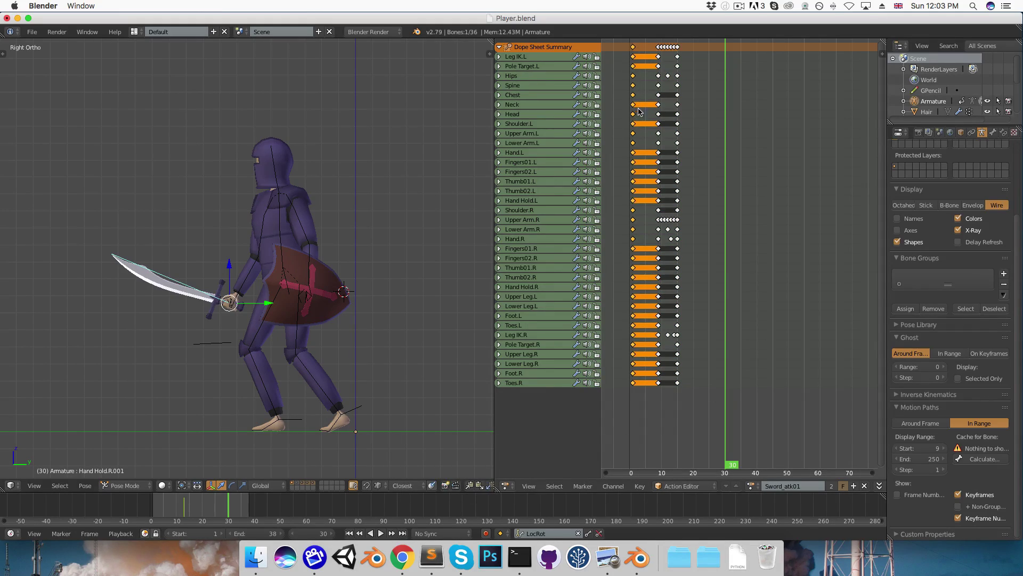
{"action": "key", "text": "shift+d"}
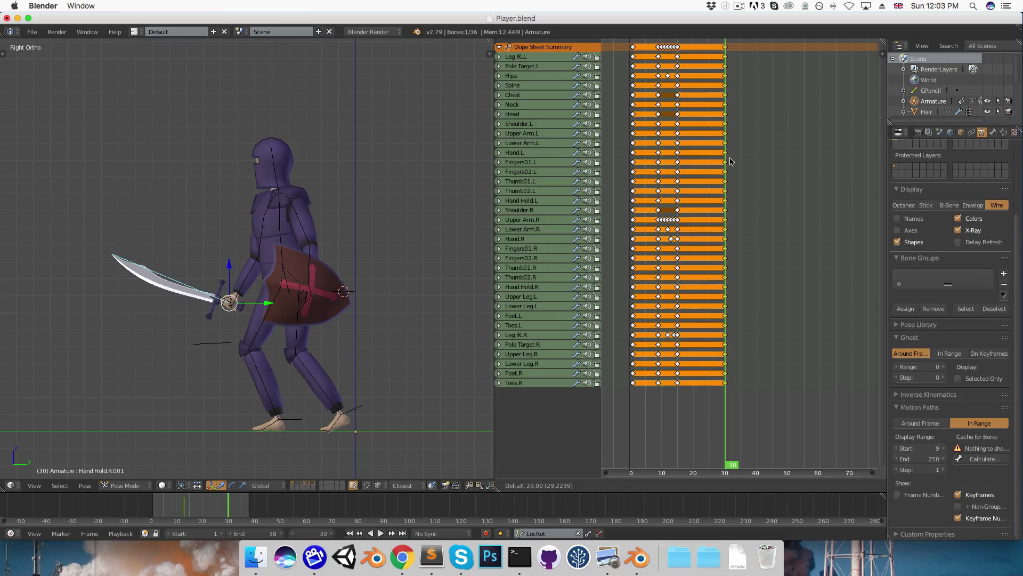
{"action": "left_click", "coordinate": [730, 162]}
{"action": "key", "text": "alt+a"}
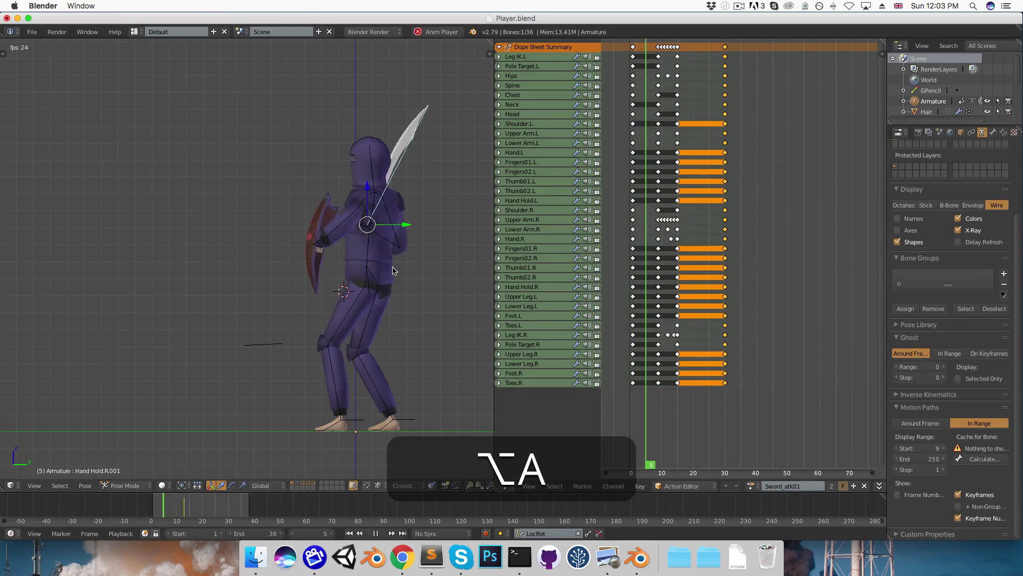
{"action": "key", "text": "alt+a"}
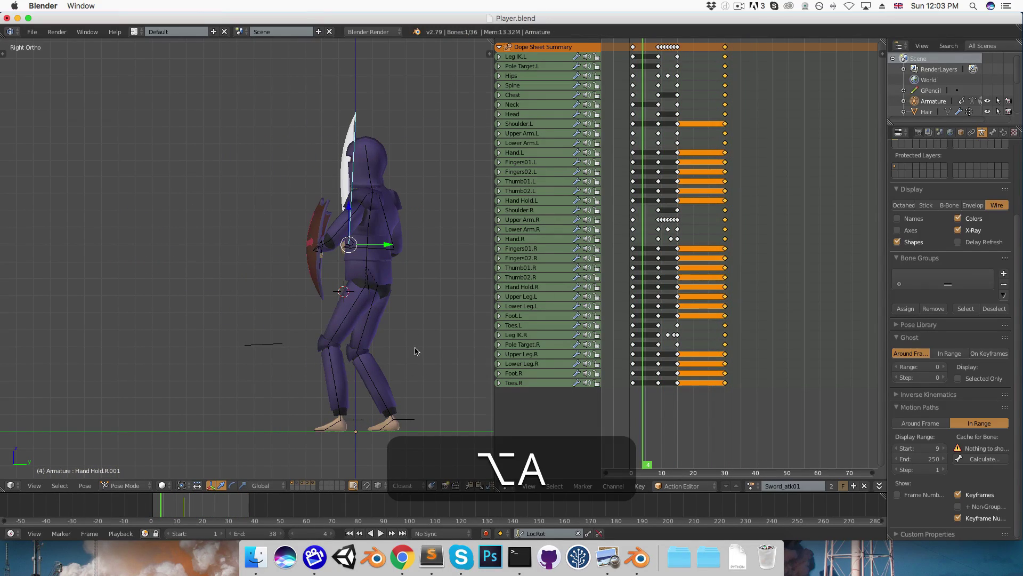
Duplicate the frame 15 keyframe of Leg IK.R to frame 20 and play back the animation.
{"action": "left_click_drag", "start_coordinate": [720, 350], "coordinate": [680, 352]}
{"action": "right_click", "coordinate": [292, 425]}
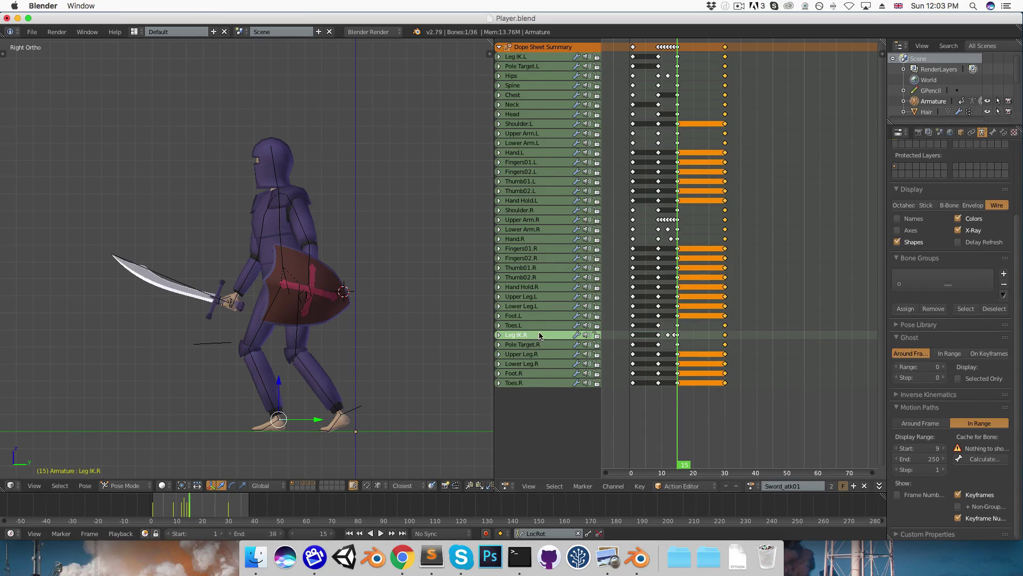
{"action": "key", "text": "a"}
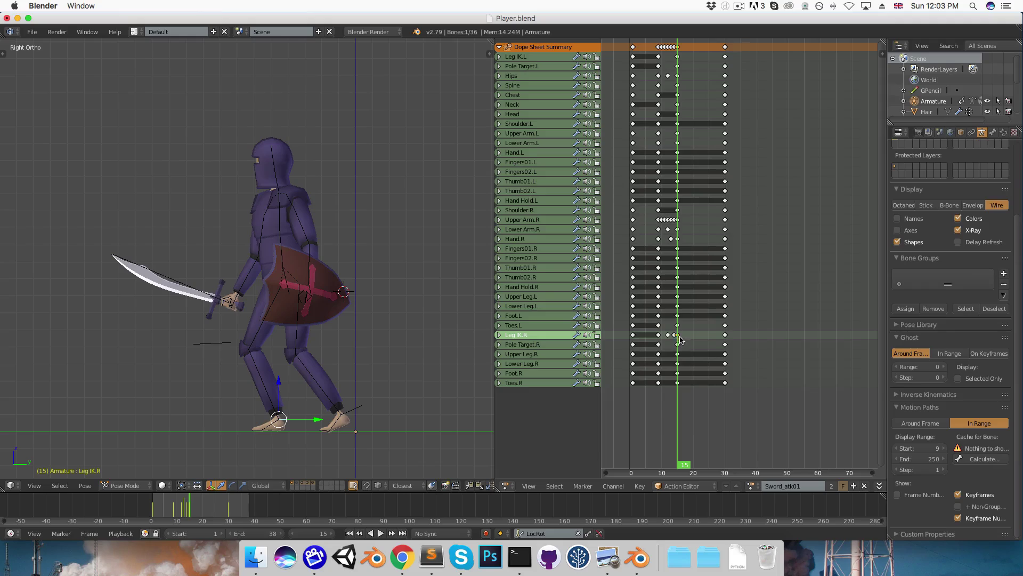
{"action": "key", "text": "shift+d"}
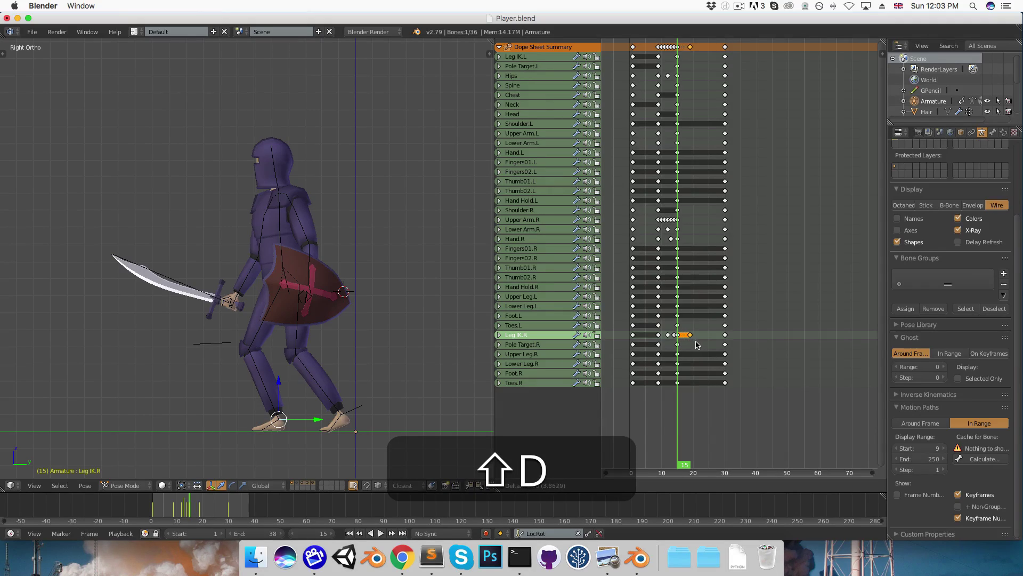
{"action": "left_click", "coordinate": [698, 344]}
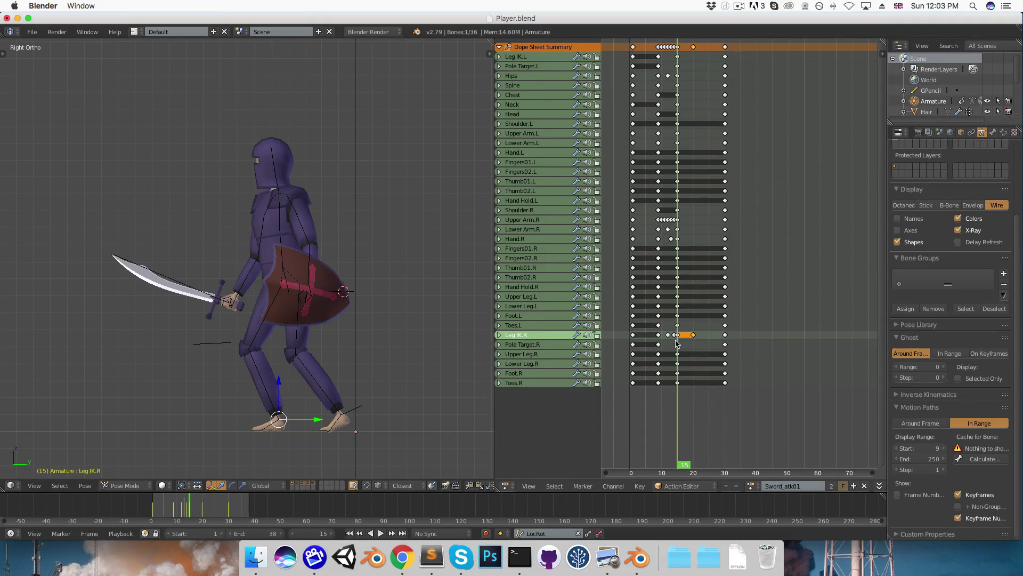
{"action": "key", "text": "alt+a"}
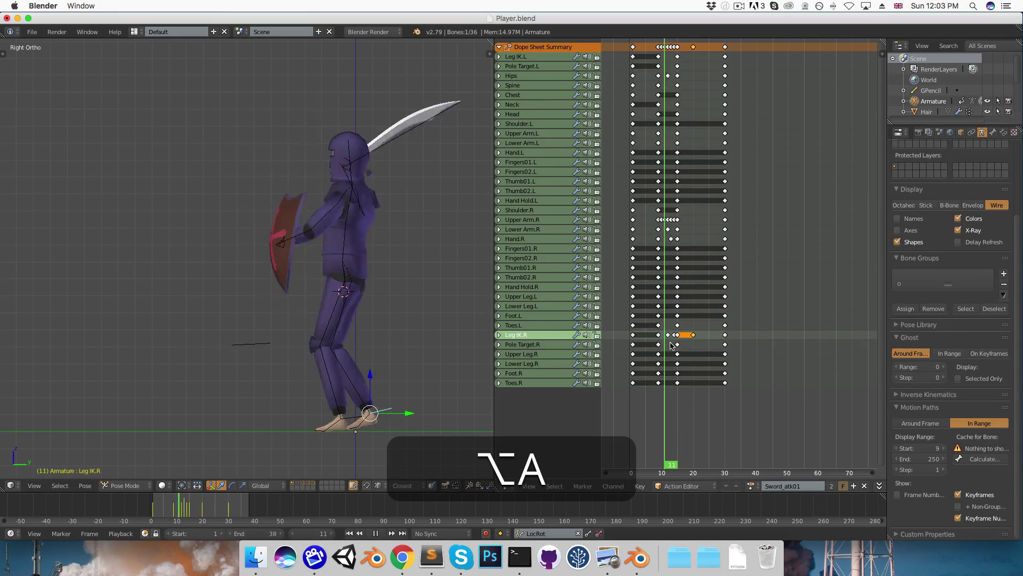
{"action": "key", "text": "alt+a"}
At frame 25, move and rotate Leg IK.R to lift the right heel slightly during the step back.
{"action": "mouse_move", "coordinate": [687, 353]}
{"action": "left_mouse_down"}
{"action": "mouse_move", "coordinate": [726, 364]}
{"action": "mouse_move", "coordinate": [693, 364]}
{"action": "left_mouse_up"}
{"action": "key", "text": "Right"}
{"action": "key", "text": "Right"}
{"action": "key", "text": "Right"}
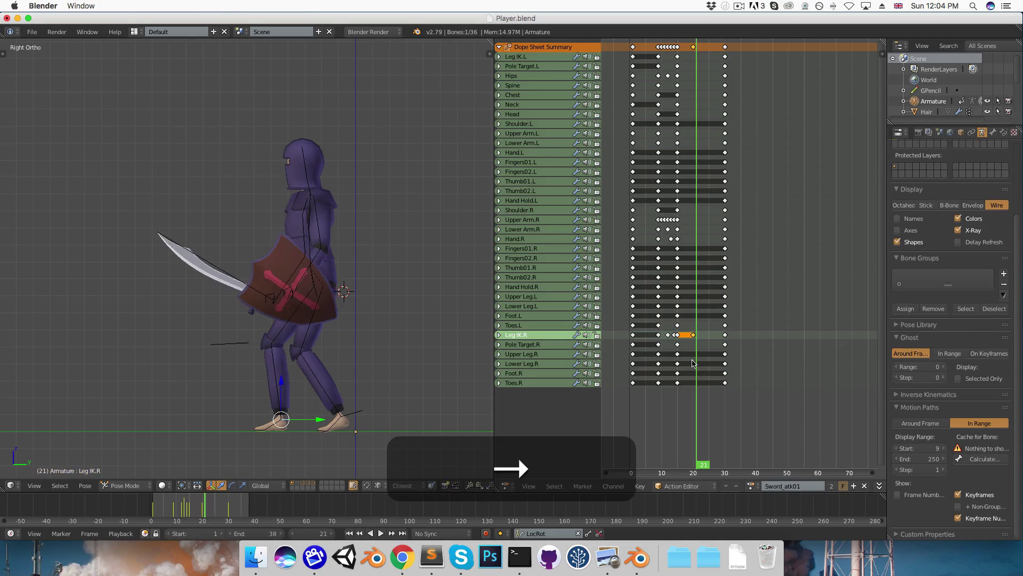
{"action": "key", "text": "Right"}
{"action": "key", "text": "Right"}
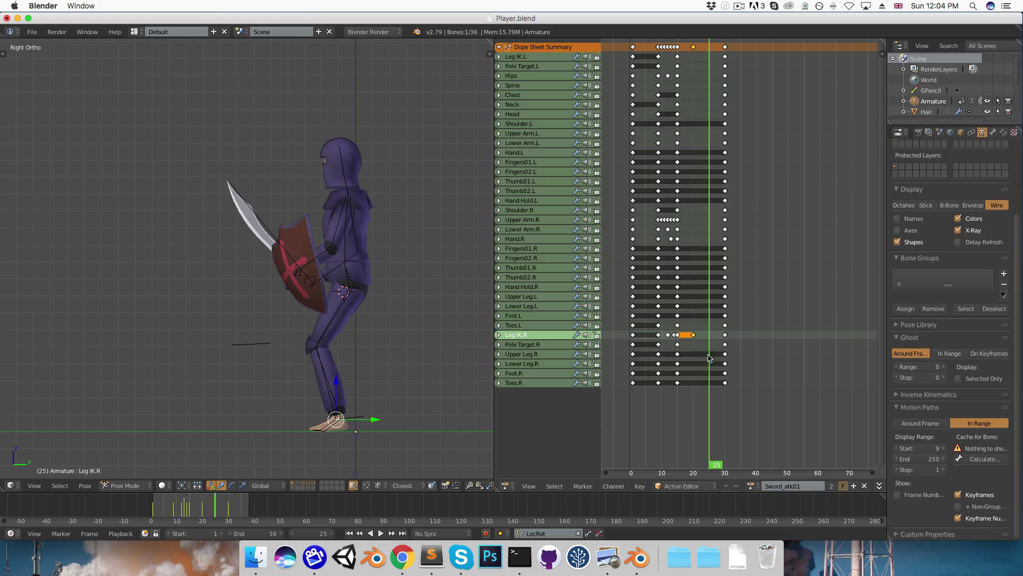
{"action": "middle_click_drag", "start_coordinate": [371, 412], "coordinate": [386, 428]}
{"action": "key", "text": "3"}
{"action": "key", "text": "g"}
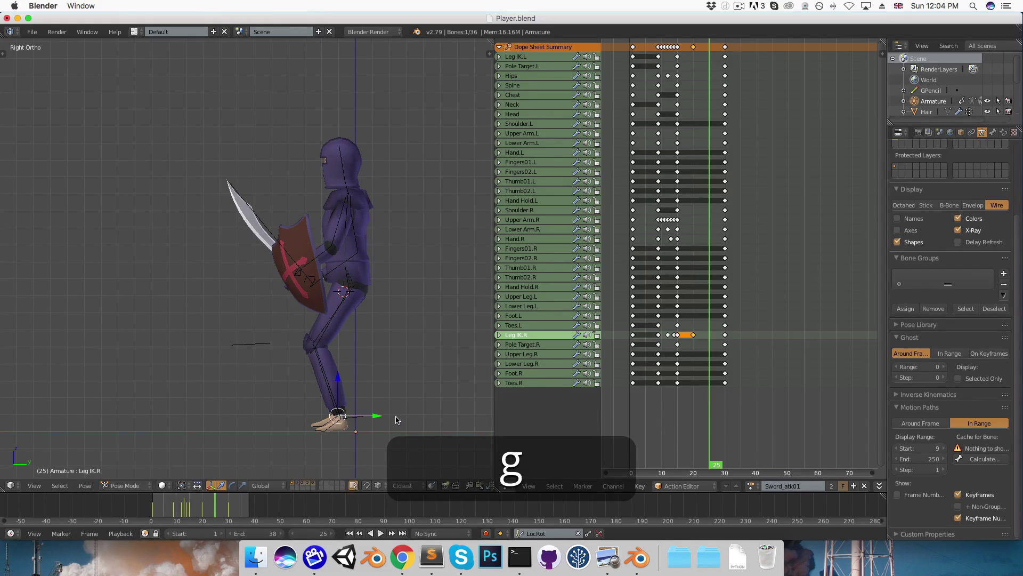
{"action": "key", "text": "r"}
{"action": "key", "text": "g"}
{"action": "left_click", "coordinate": [385, 386]}
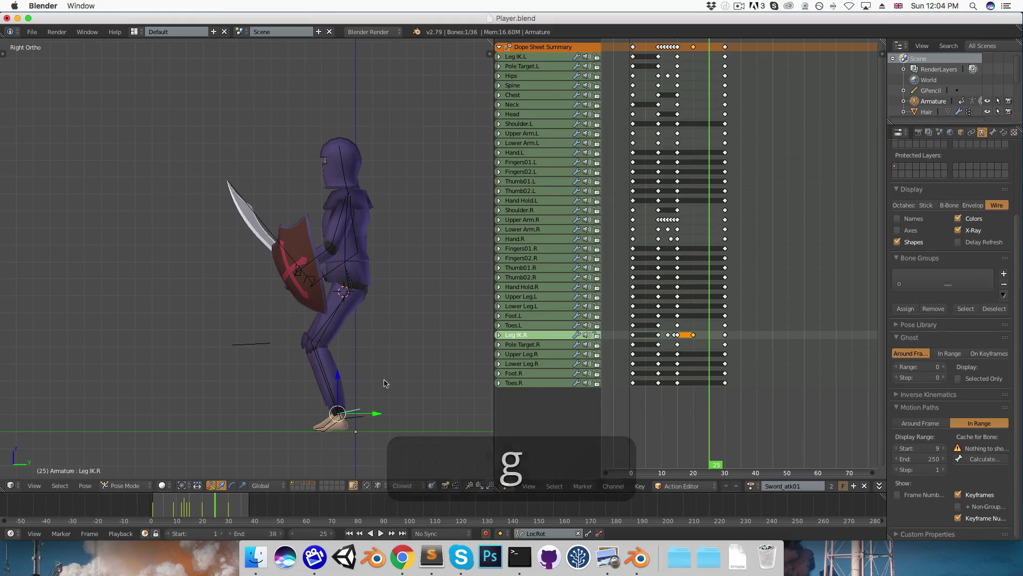
Move Hips about 0.07 forward and 0.02 up at frame 25, keyframe Hips and Leg IK.R, and play back the animation.
{"action": "right_click", "coordinate": [352, 278]}
{"action": "key", "text": "g"}
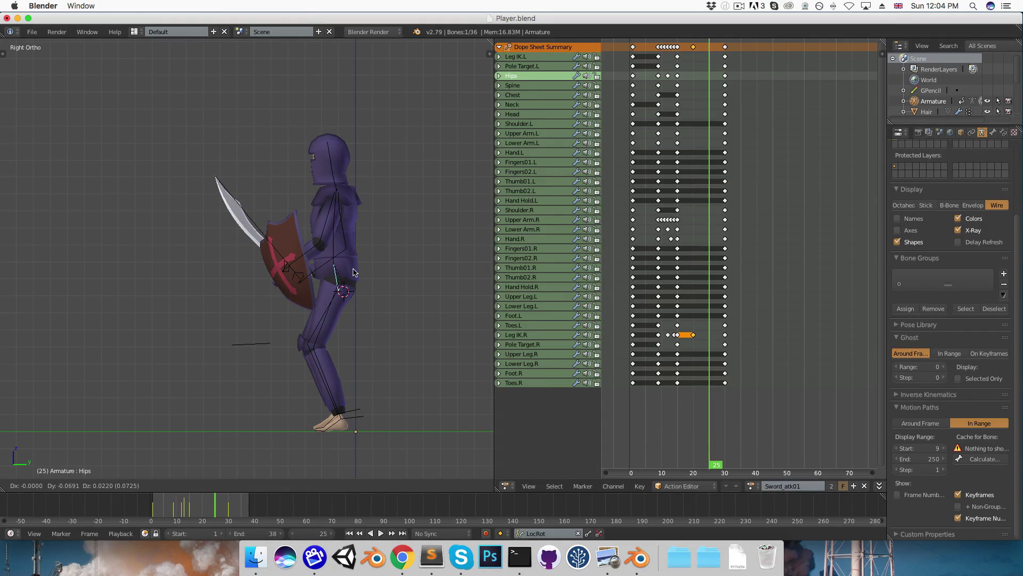
{"action": "left_click", "coordinate": [353, 273]}
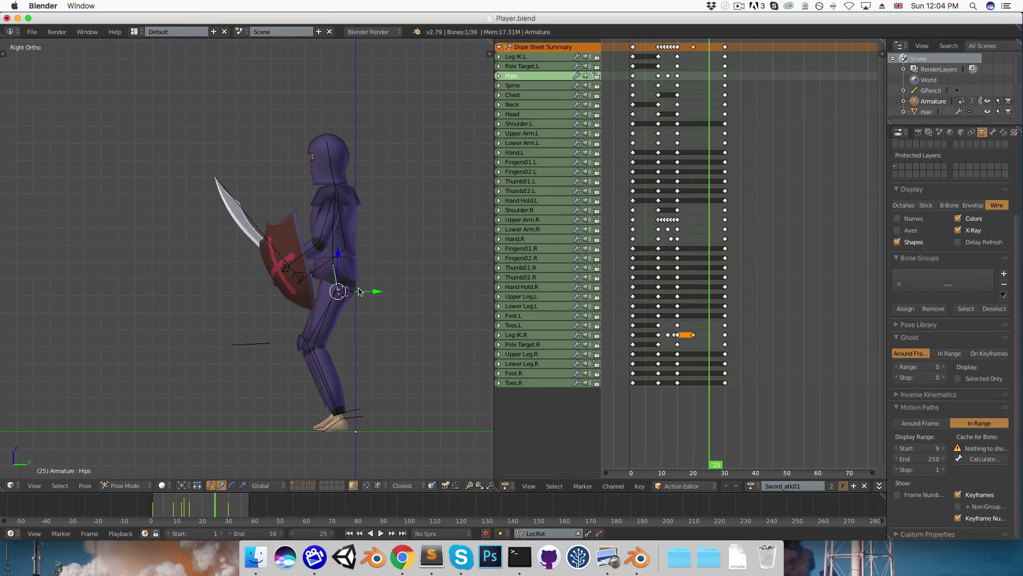
{"action": "right_click", "coordinate": [356, 411], "text": "shift"}
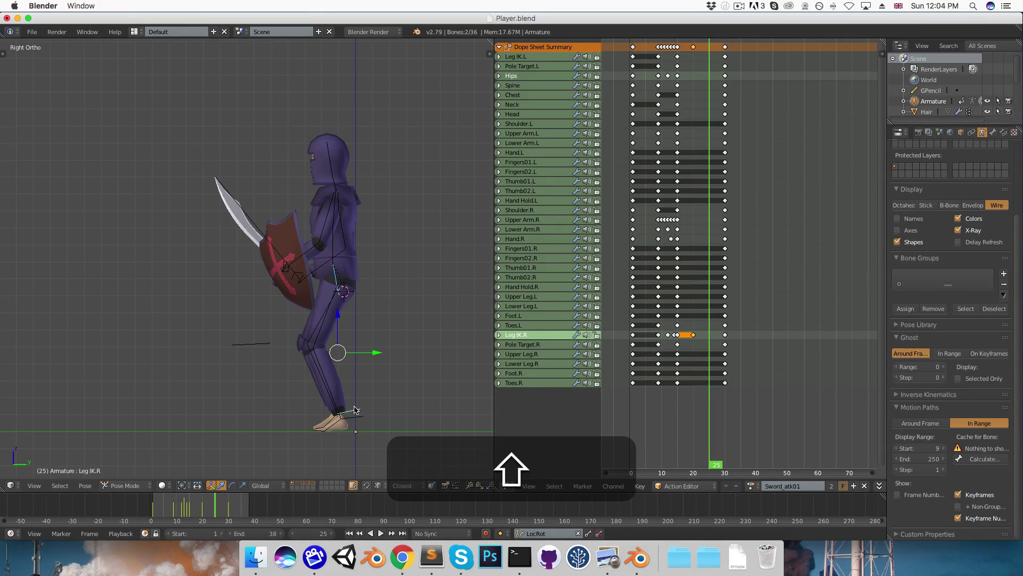
{"action": "key", "text": "i"}
{"action": "key", "text": "alt+a"}
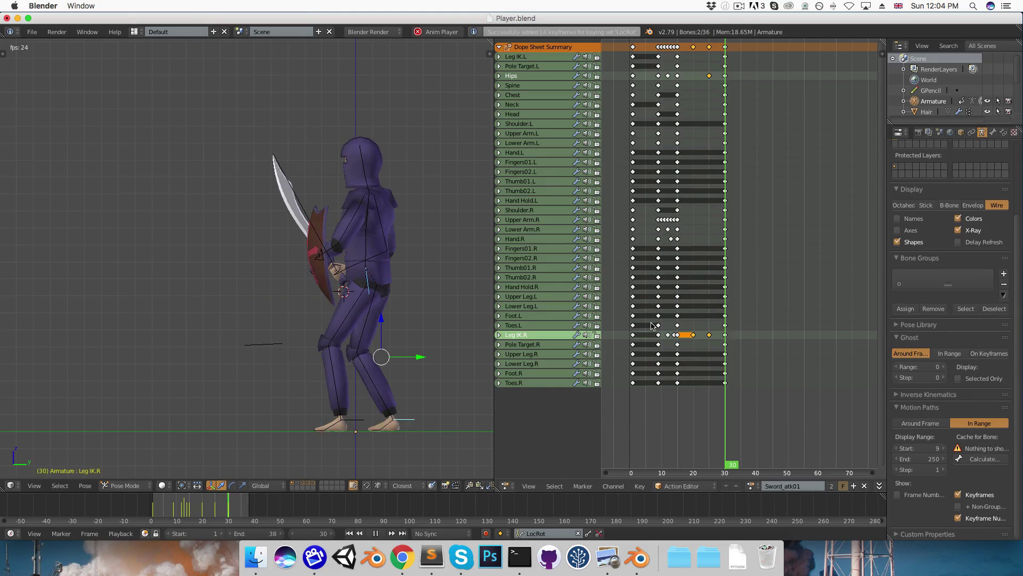
{"action": "key", "text": "alt+a"}
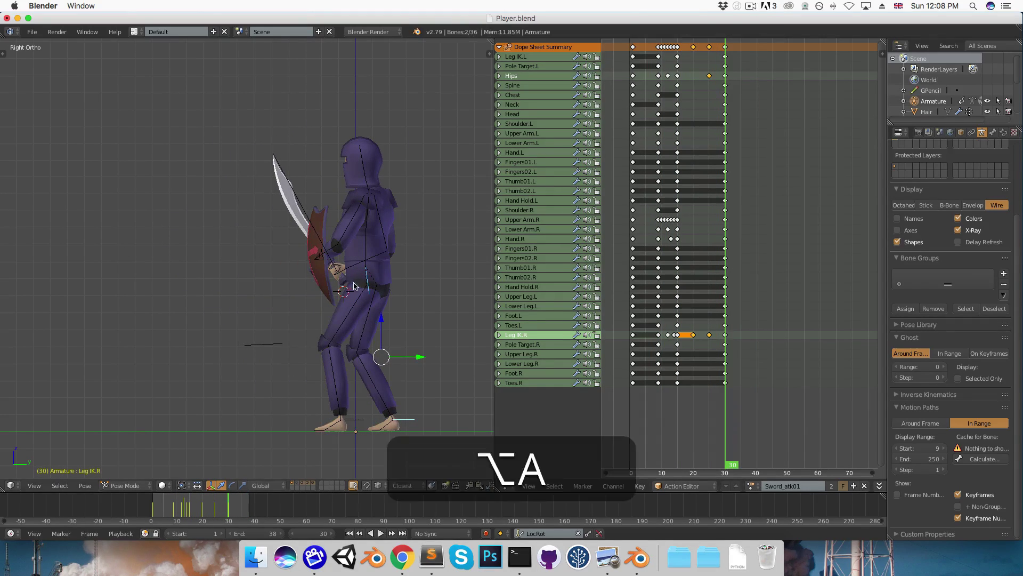
Play back the attack from the front and step through the frames to examine the recovery after the swing.
{"action": "key", "text": "1"}
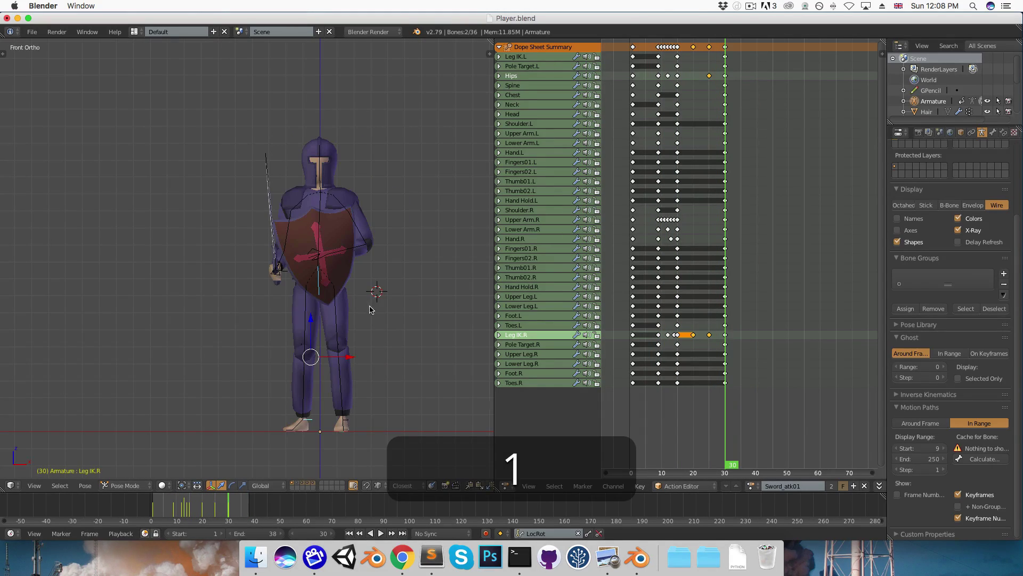
{"action": "key", "text": "alt+a"}
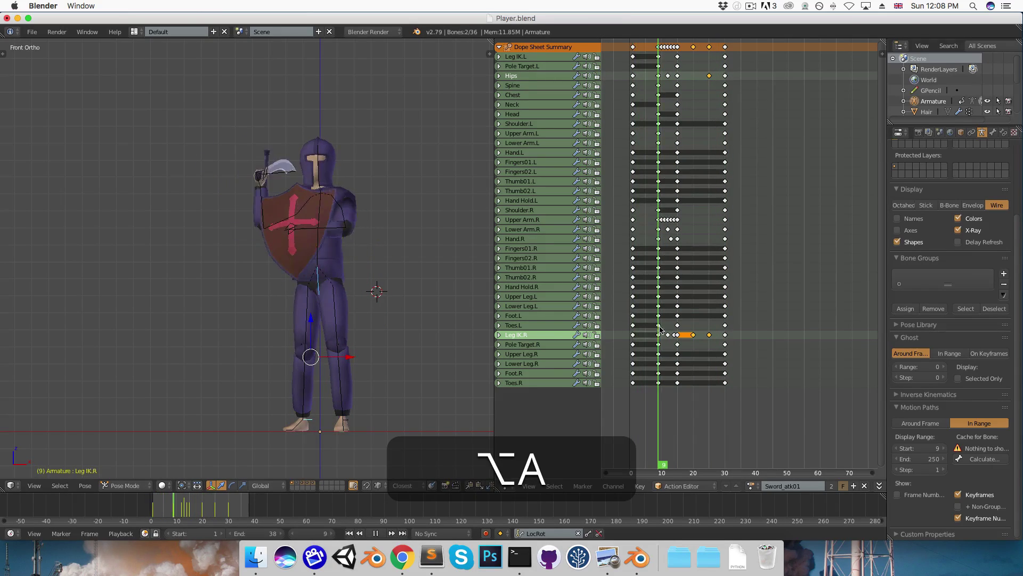
{"action": "key", "text": "alt+a"}
{"action": "key", "text": "Right"}
{"action": "key", "text": "Right"}
{"action": "key", "text": "Right"}
{"action": "key", "text": "Right"}
{"action": "key", "text": "Right"}
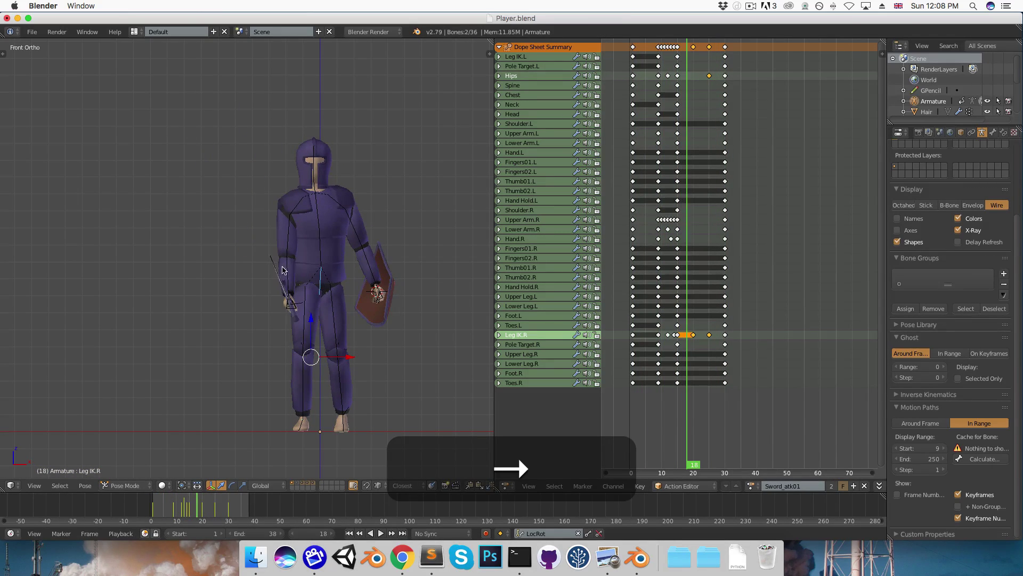
Select the sword bone Hand Hold.R.001 and step backward frame by frame to examine the sword's motion from the front.
{"action": "right_click", "coordinate": [276, 268]}
{"action": "key", "text": "Left"}
{"action": "key", "text": "Left"}
{"action": "key", "text": "Left"}
{"action": "key", "text": "Left"}
{"action": "key", "text": "Left"}
{"action": "key", "text": "Left"}
{"action": "key", "text": "Left"}
{"action": "key", "text": "Left"}
{"action": "key", "text": "Left"}
{"action": "key", "text": "Left"}
{"action": "key", "text": "Left"}
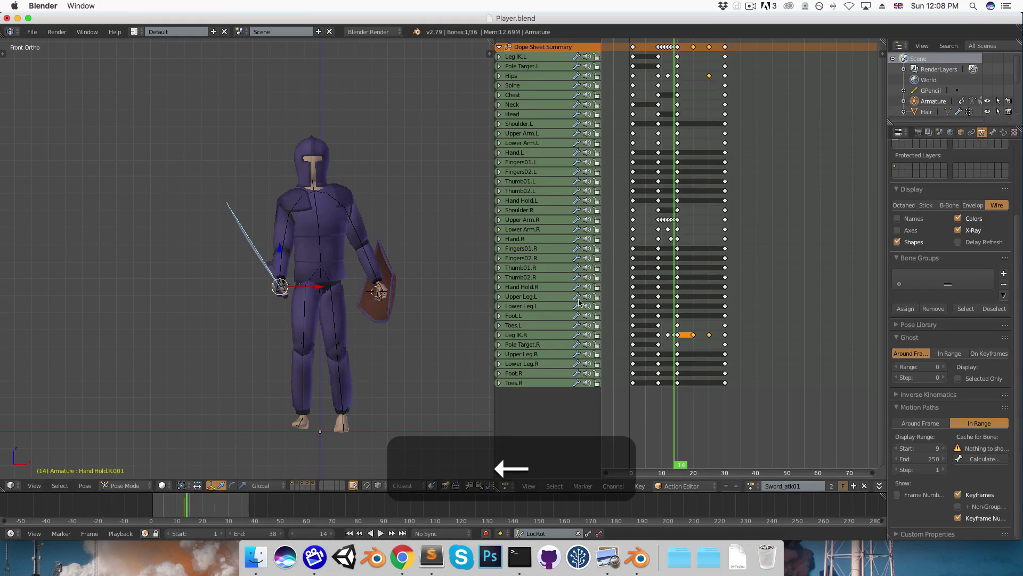
{"action": "key", "text": "alt+a"}
Duplicate the frame 15 keyframe of Hand.R to frame 20.
{"action": "left_click_drag", "start_coordinate": [703, 317], "coordinate": [679, 332]}
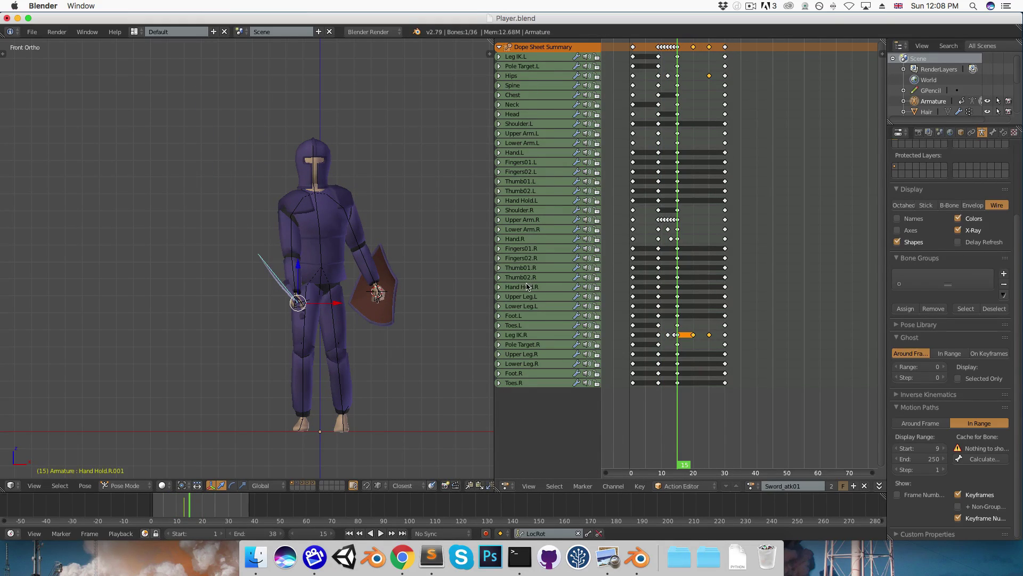
{"action": "middle_click_drag", "start_coordinate": [320, 296], "coordinate": [388, 294]}
{"action": "scroll", "coordinate": [374, 320], "scroll_direction": "up", "scroll_amount": 5}
{"action": "right_click", "coordinate": [353, 348]}
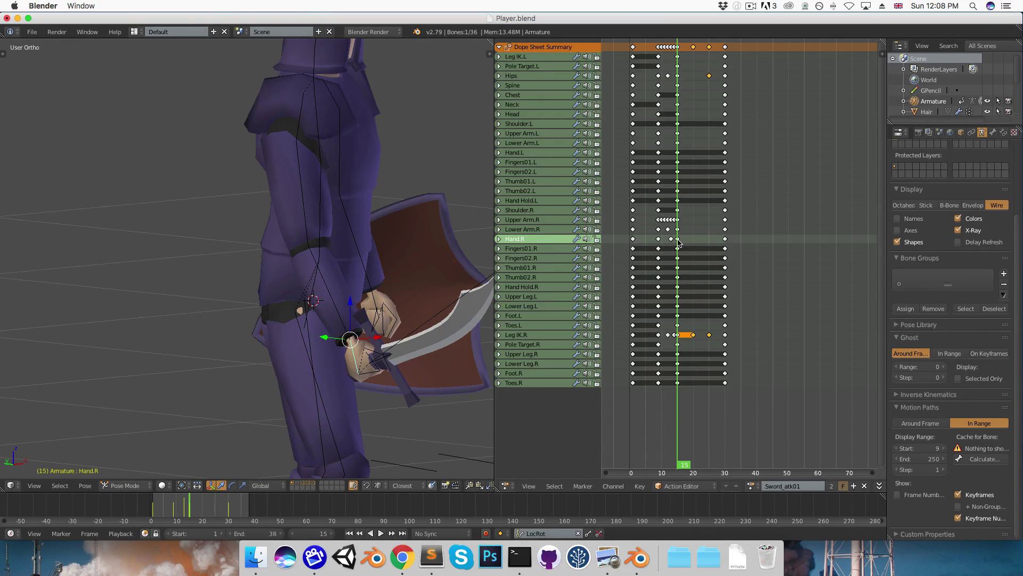
{"action": "key", "text": "shift+d"}
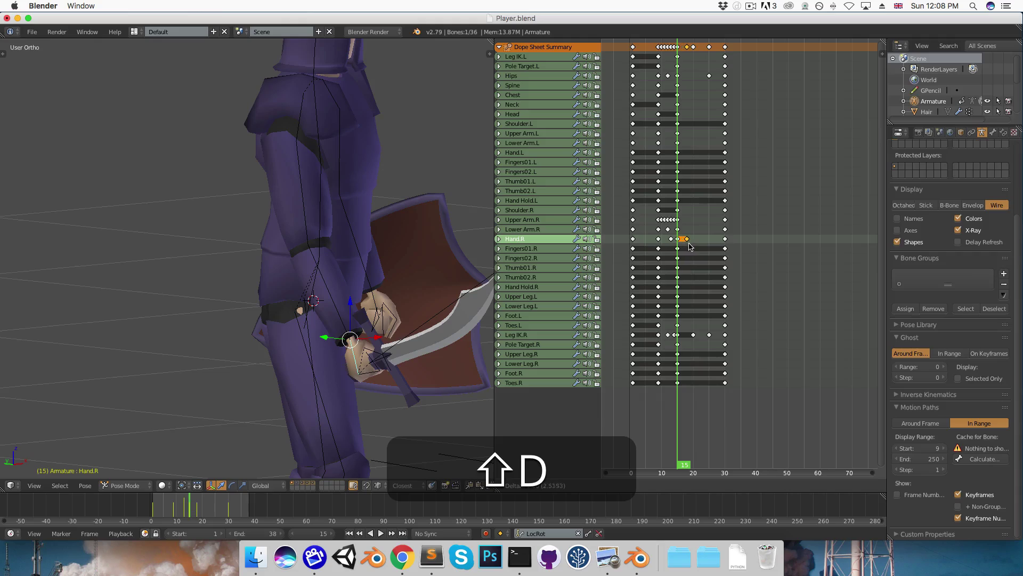
{"action": "left_click", "coordinate": [696, 250]}
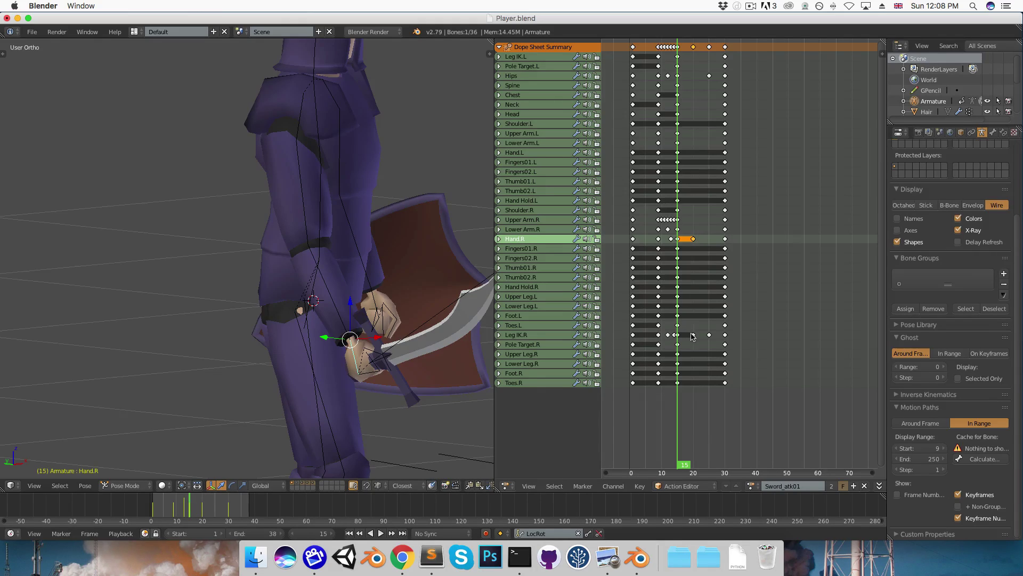
Play back the animation from the front and check the right hand's motion after the swing.
{"action": "key", "text": "1"}
{"action": "scroll", "coordinate": [246, 291], "scroll_direction": "down", "scroll_amount": 4}
{"action": "key", "text": "alt+a"}
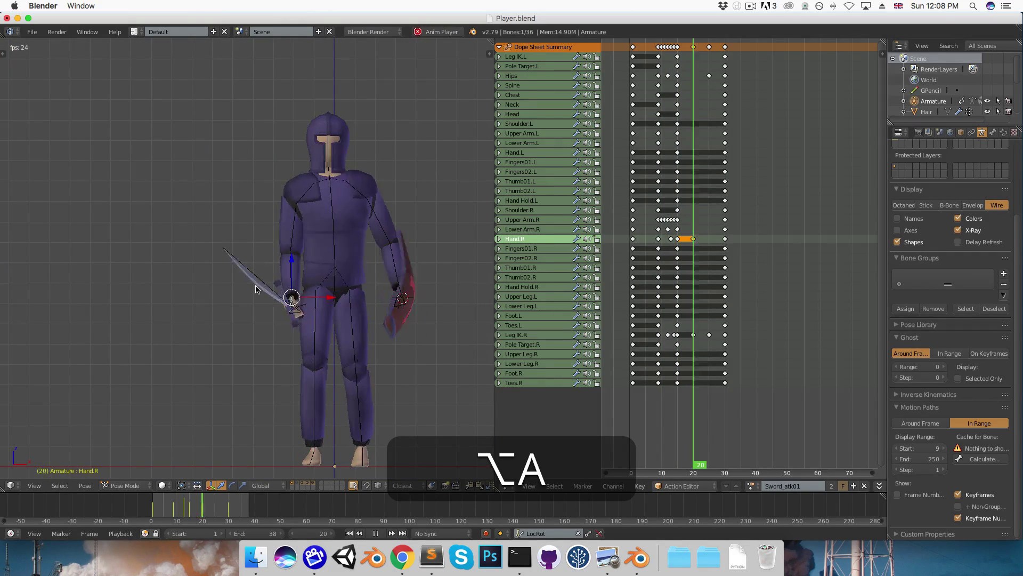
{"action": "key", "text": "alt+a"}
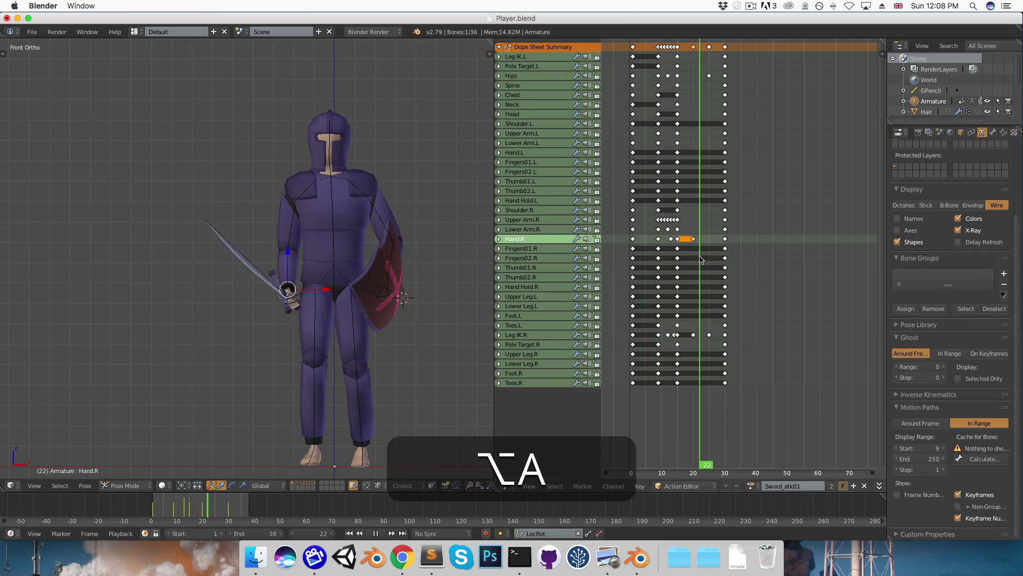
{"action": "key", "text": "alt+a"}
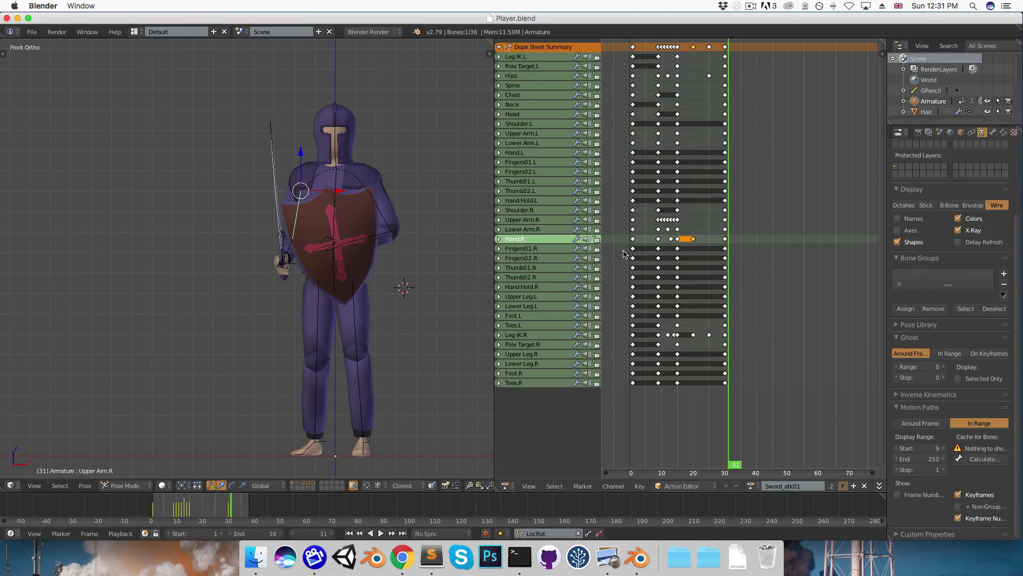
Select Leg IK.L, go to frame 1 in the right side view, and place the 3D cursor at the left toe tip.
{"action": "key", "text": "3"}
{"action": "middle_click_drag", "start_coordinate": [367, 397], "coordinate": [364, 359], "text": "shift"}
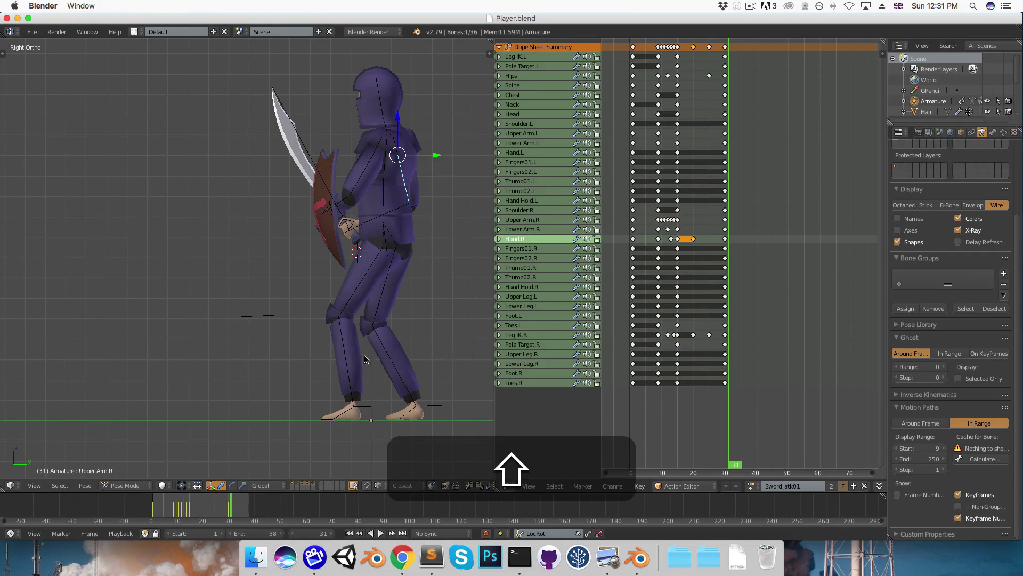
{"action": "left_click_drag", "start_coordinate": [631, 337], "coordinate": [693, 341]}
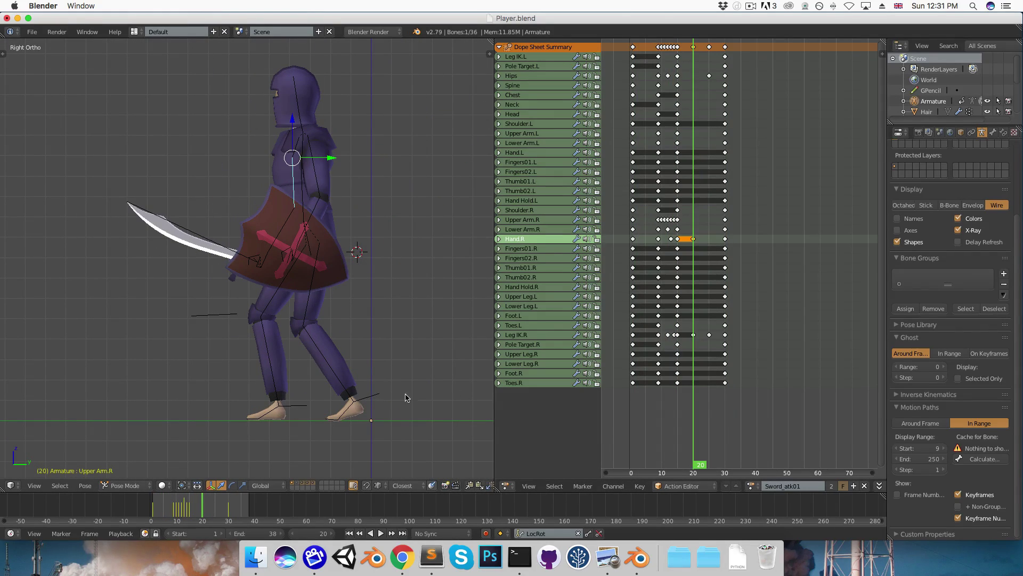
{"action": "right_click", "coordinate": [366, 389]}
{"action": "scroll", "coordinate": [343, 431], "scroll_direction": "up", "scroll_amount": 8}
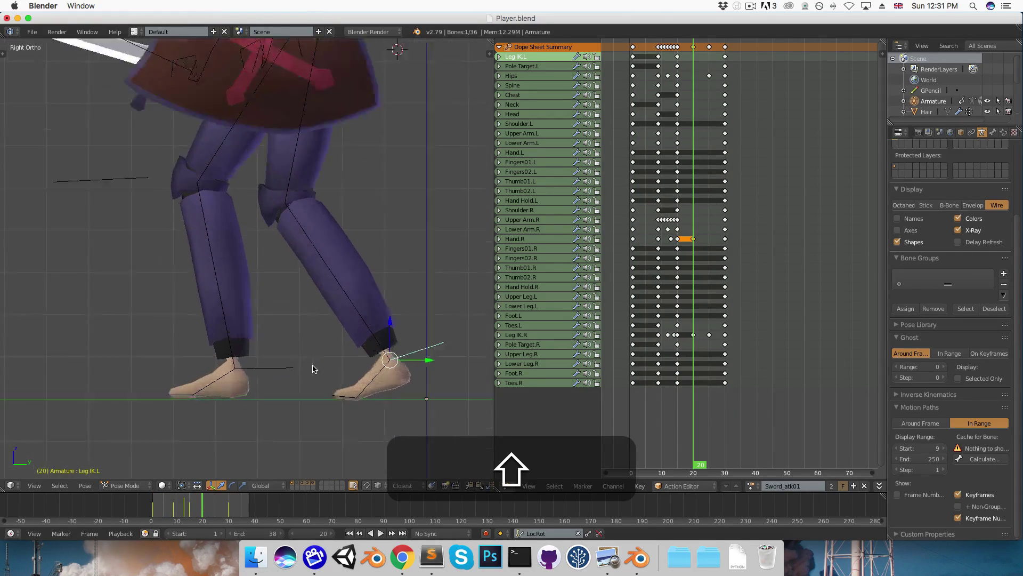
{"action": "left_click", "coordinate": [633, 292]}
{"action": "key", "text": "alt+a"}
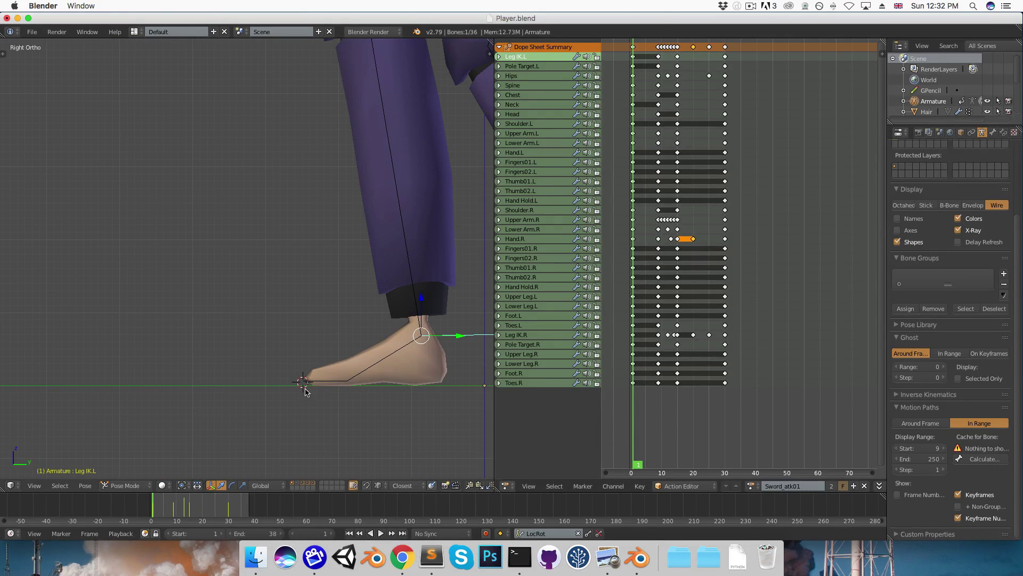
Step forward from frame 1 to frame 17 and compare the left toe tip's position with the 3D cursor.
{"action": "key", "text": "Right"}
{"action": "key", "text": "Right"}
{"action": "key", "text": "Right"}
{"action": "key", "text": "Right"}
{"action": "key", "text": "Right"}
{"action": "key", "text": "Right"}
{"action": "key", "text": "Right"}
{"action": "key", "text": "Right"}
{"action": "key", "text": "Right"}
{"action": "key", "text": "Right"}
{"action": "key", "text": "Right"}
{"action": "key", "text": "Right"}
{"action": "key", "text": "Right"}
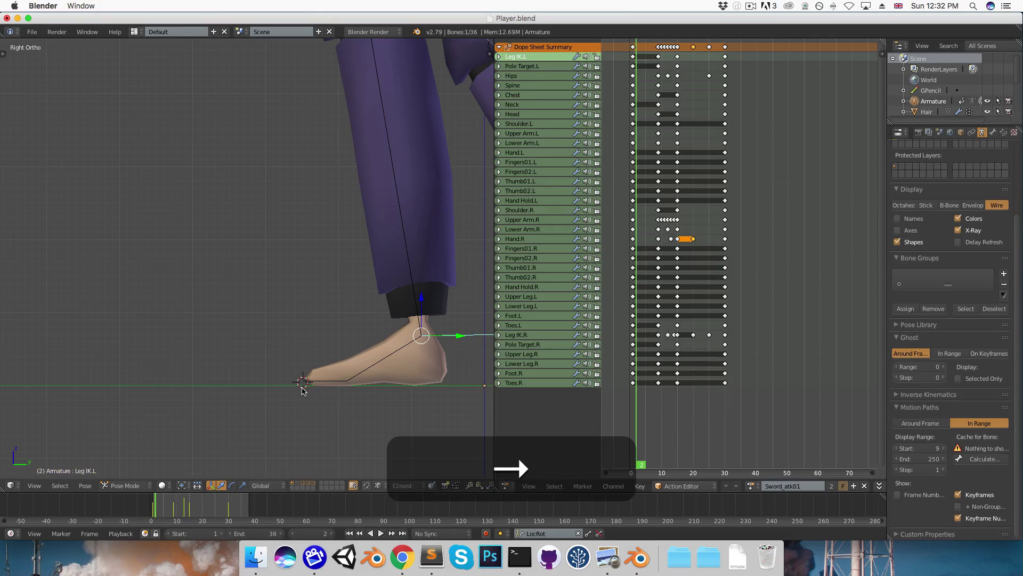
{"action": "key", "text": "Right"}
{"action": "key", "text": "Right"}
{"action": "key", "text": "Right"}
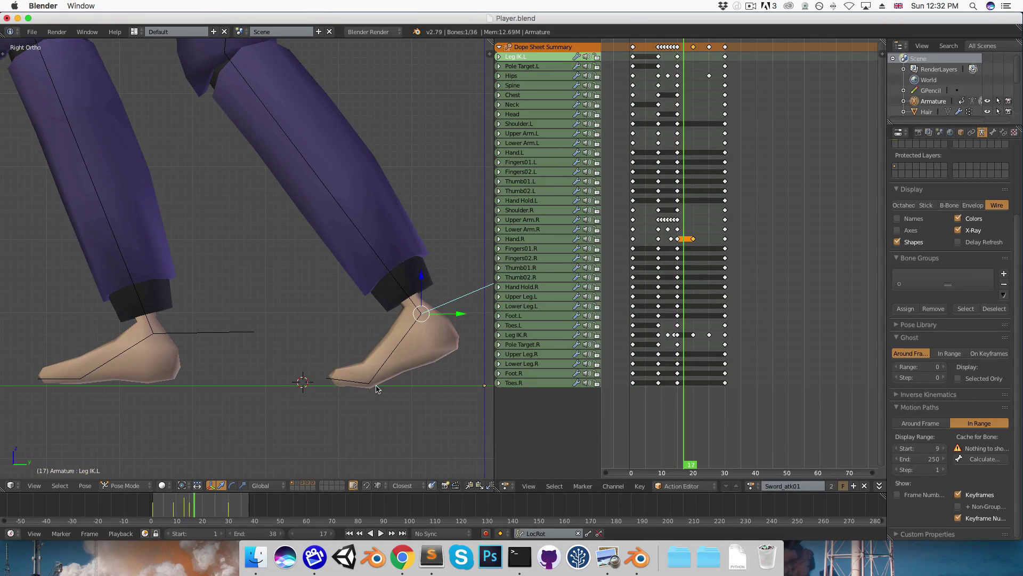
At frame 15, move Leg IK.L so the left toe tip meets the 3D cursor, and rotate Toes.L toward the ground.
{"action": "key", "text": "Left"}
{"action": "key", "text": "Left"}
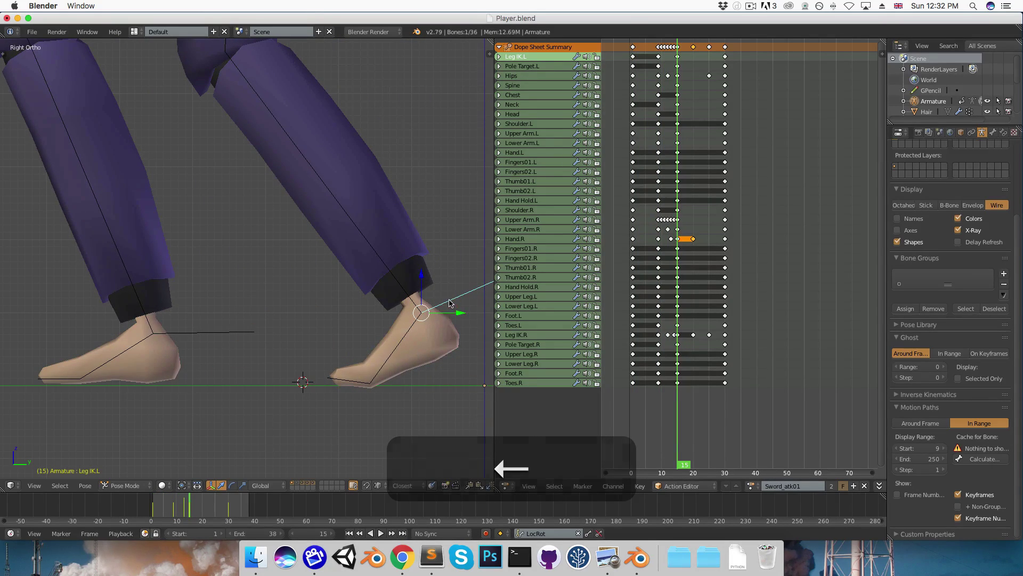
{"action": "key", "text": "g"}
{"action": "left_click", "coordinate": [418, 300]}
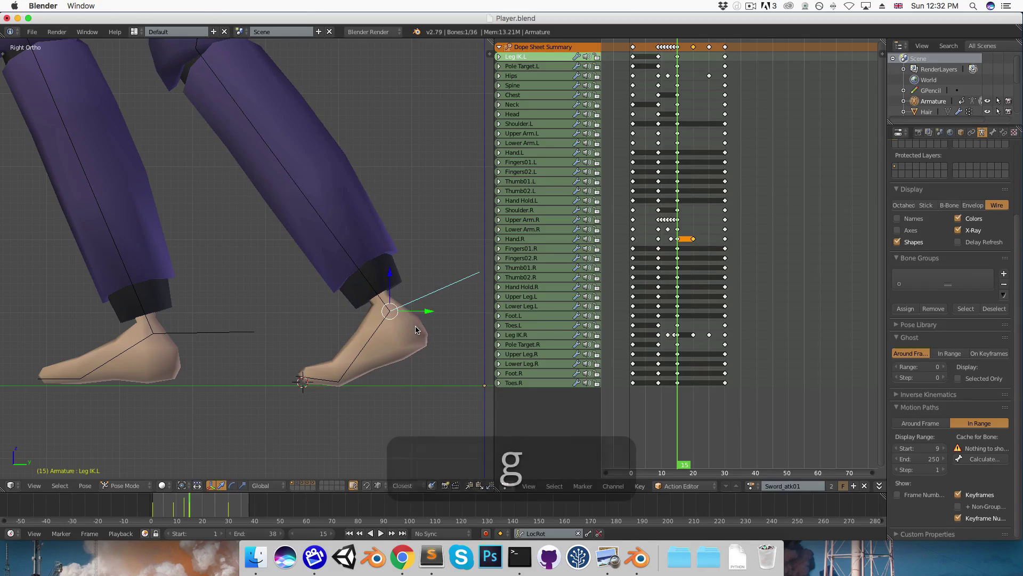
{"action": "right_click", "coordinate": [302, 377]}
{"action": "key", "text": "r"}
{"action": "left_click", "coordinate": [308, 393]}
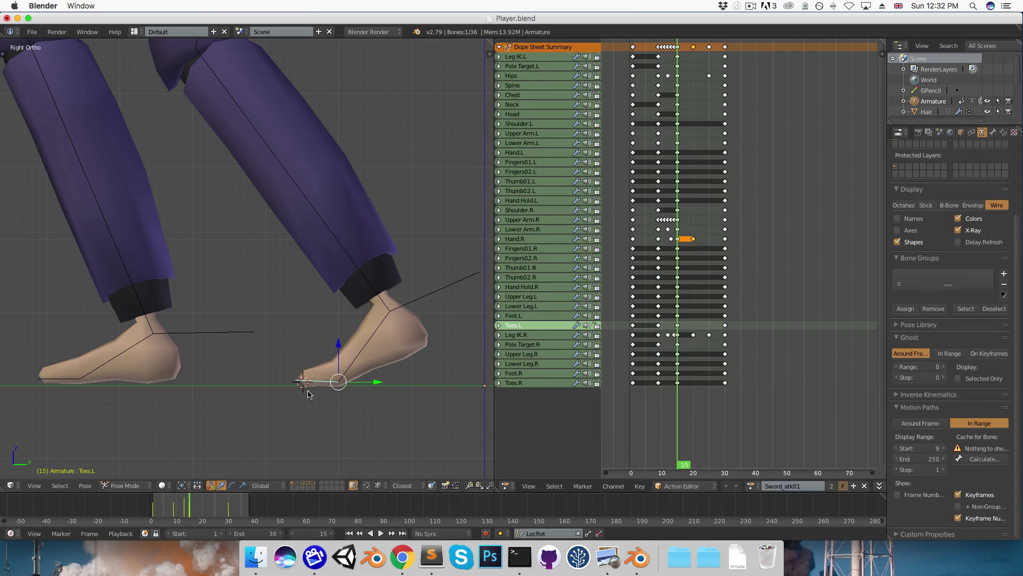
Fine-tune Leg IK.L so the toe stays at the 3D cursor, and keyframe Leg IK.L and Toes.L at frame 15.
{"action": "right_click", "coordinate": [447, 284]}
{"action": "key", "text": "g"}
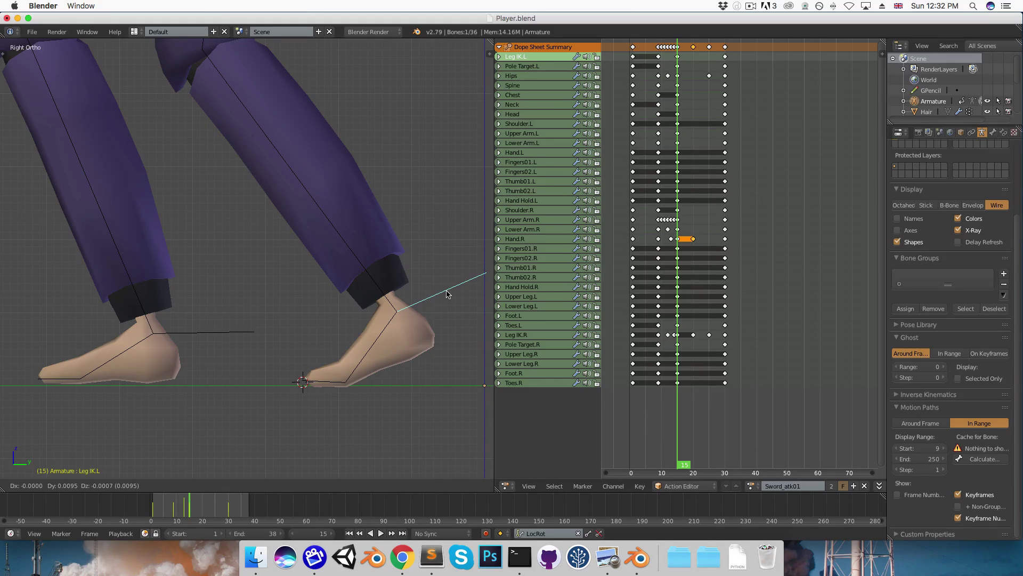
{"action": "left_click", "coordinate": [446, 293]}
{"action": "right_click", "coordinate": [326, 384], "text": "shift"}
{"action": "key", "text": "i"}
Play back the animation from the side and check the whole figure's foot placement.
{"action": "scroll", "coordinate": [328, 386], "scroll_direction": "down", "scroll_amount": 5}
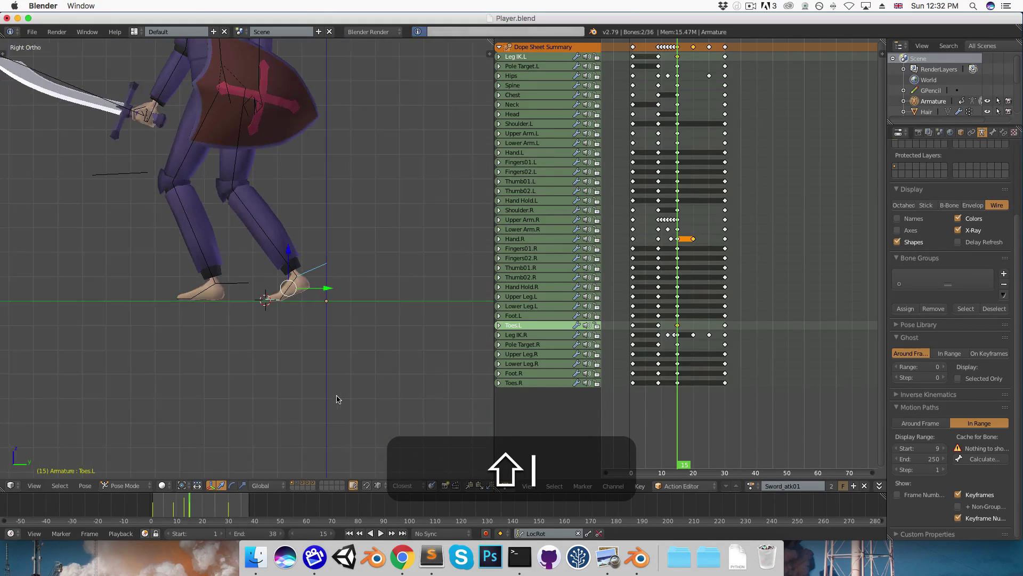
{"action": "key", "text": "alt+a"}
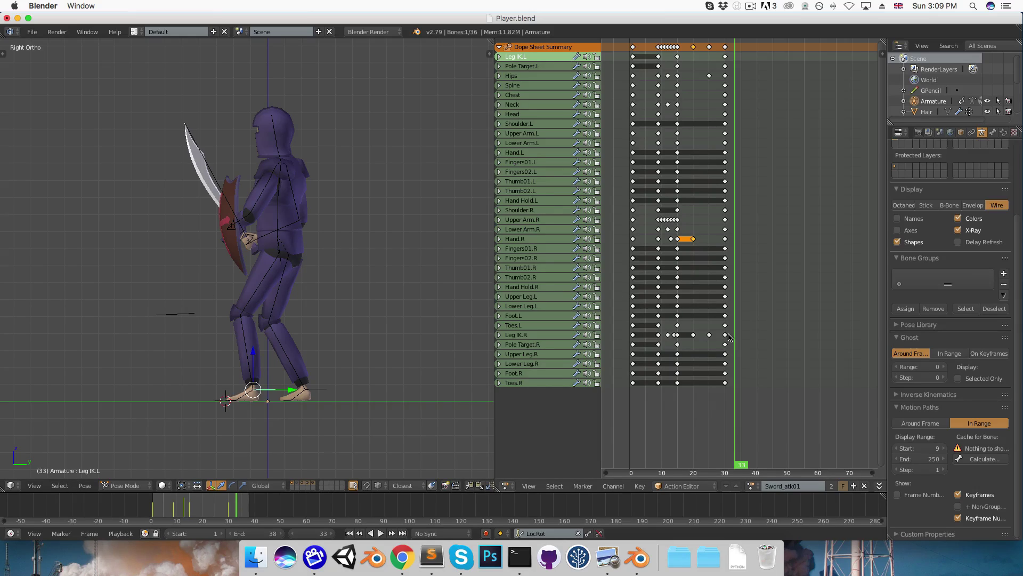
{"action": "key", "text": "alt+a"}
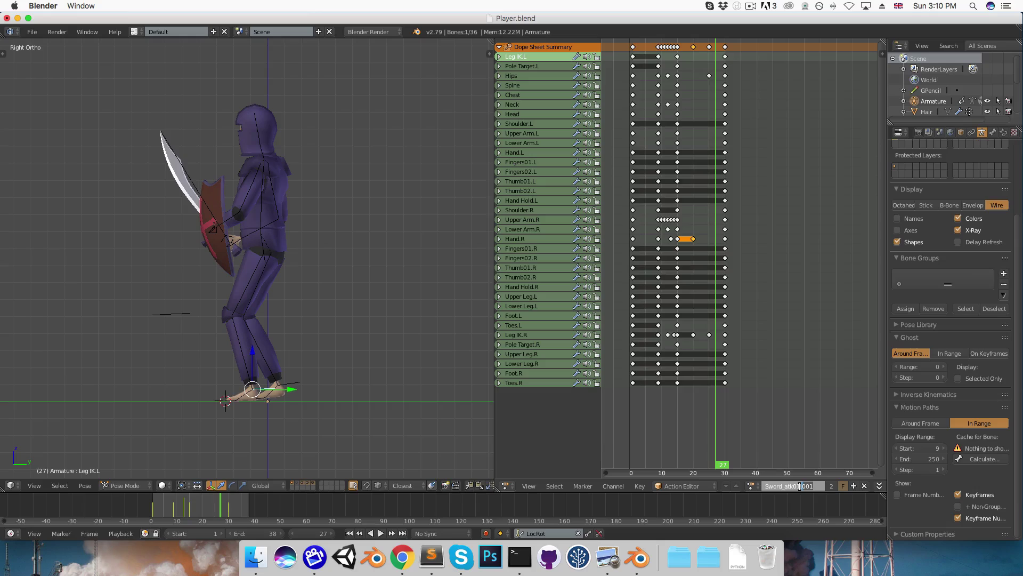
Name the duplicated action Sword_atk02 and delete the Upper Arm.R, Lower Arm.R and Hand.R keyframes from frames 10 to 20.
{"action": "key", "text": "BackSpace"}
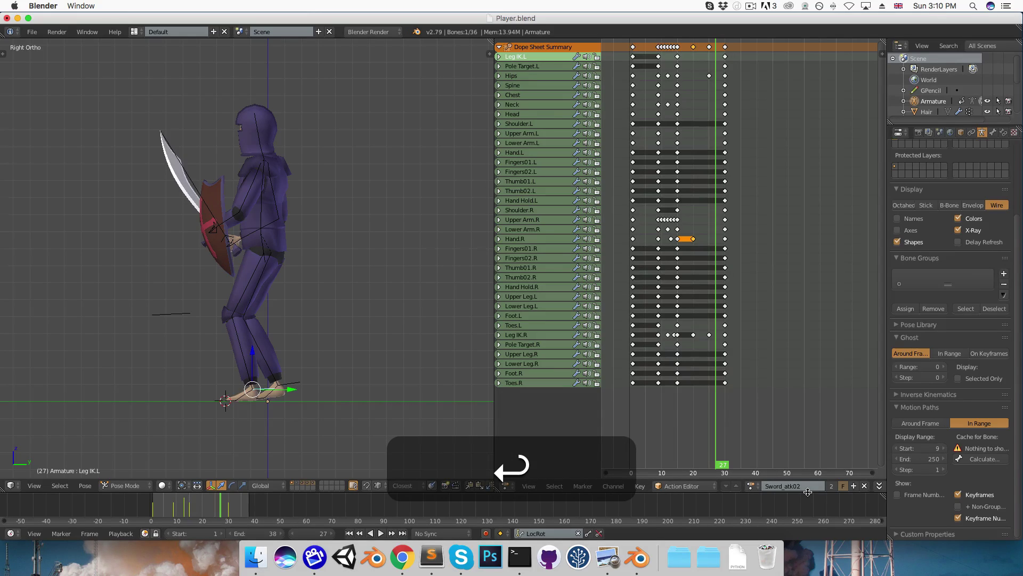
{"action": "scroll", "coordinate": [660, 241], "scroll_direction": "up", "scroll_amount": 5}
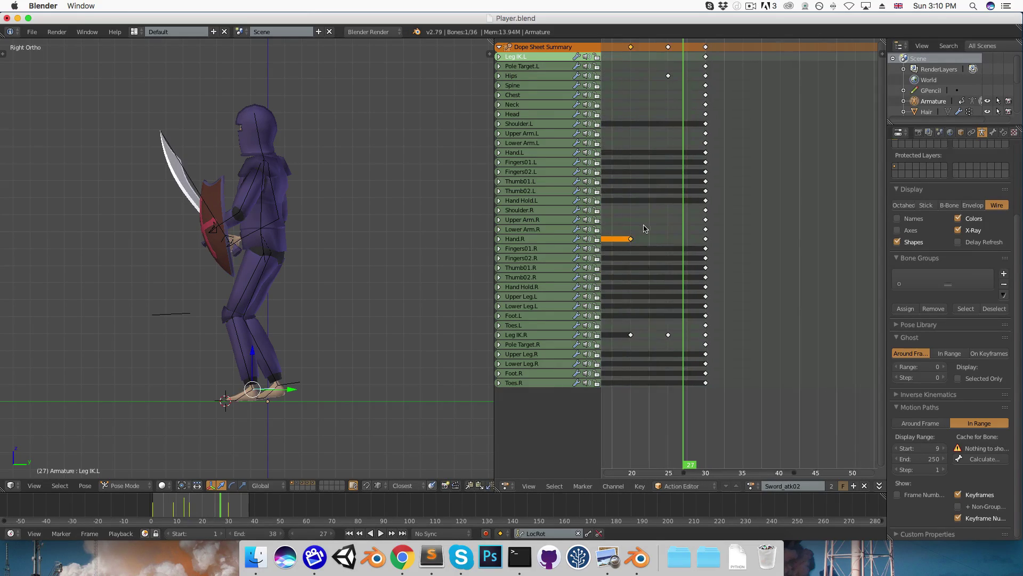
{"action": "key", "text": "a"}
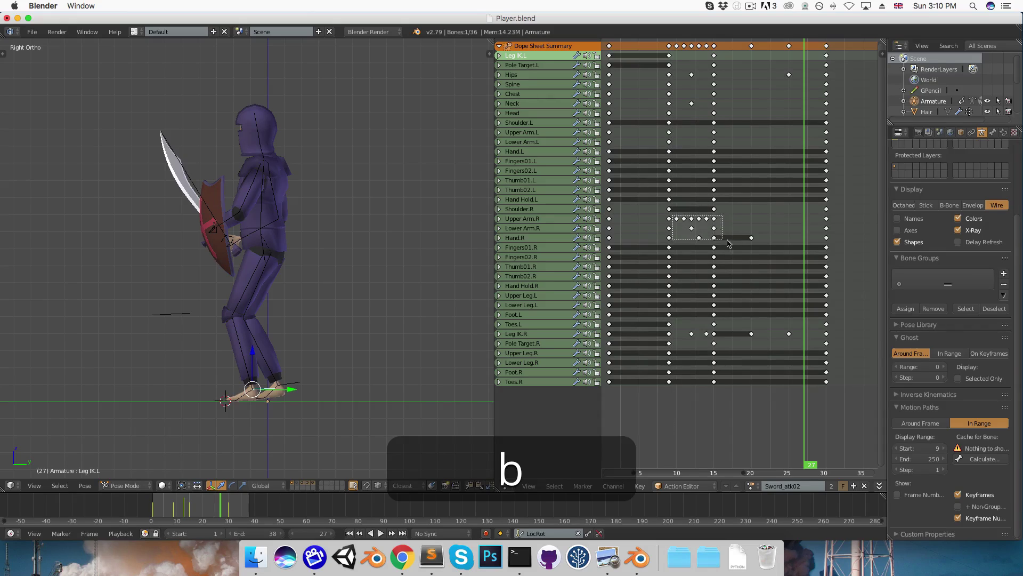
{"action": "left_click_drag", "start_coordinate": [729, 243], "coordinate": [748, 246]}
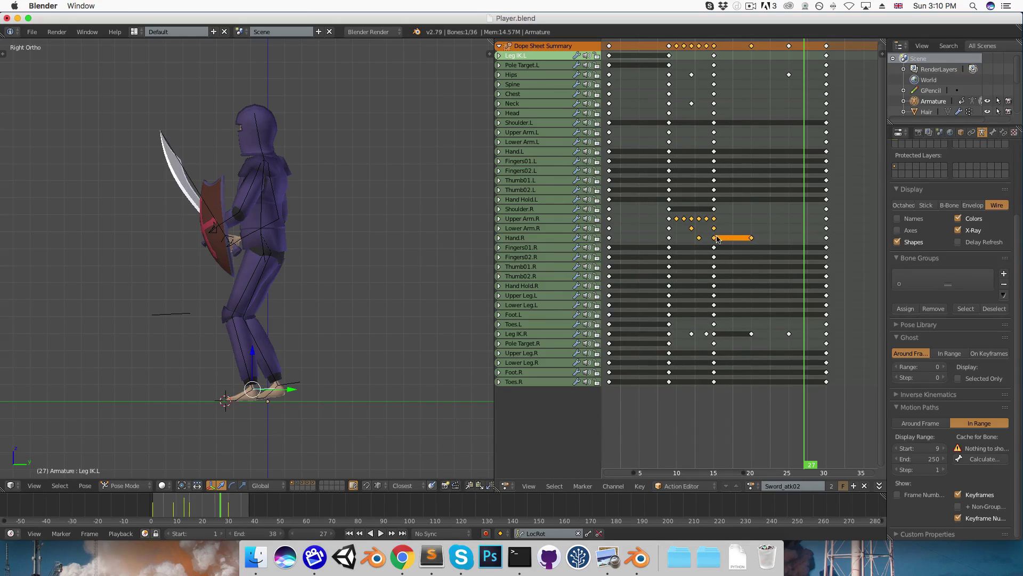
{"action": "key", "text": "x"}
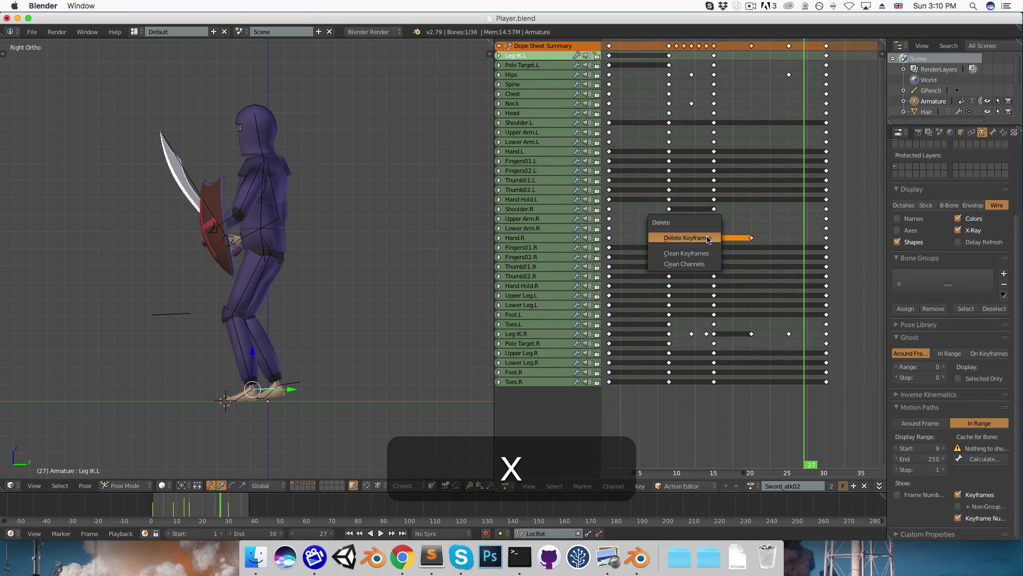
{"action": "left_click", "coordinate": [708, 239]}
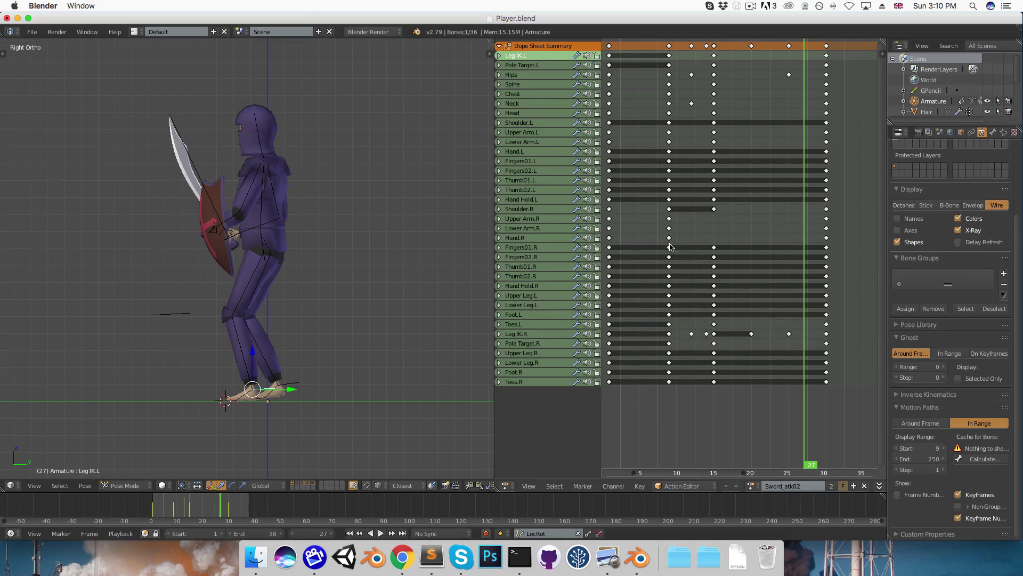
Go to frame 9 and clear the rotation of Upper Arm.R and Lower Arm.R.
{"action": "left_click", "coordinate": [671, 247]}
{"action": "right_click", "coordinate": [321, 198]}
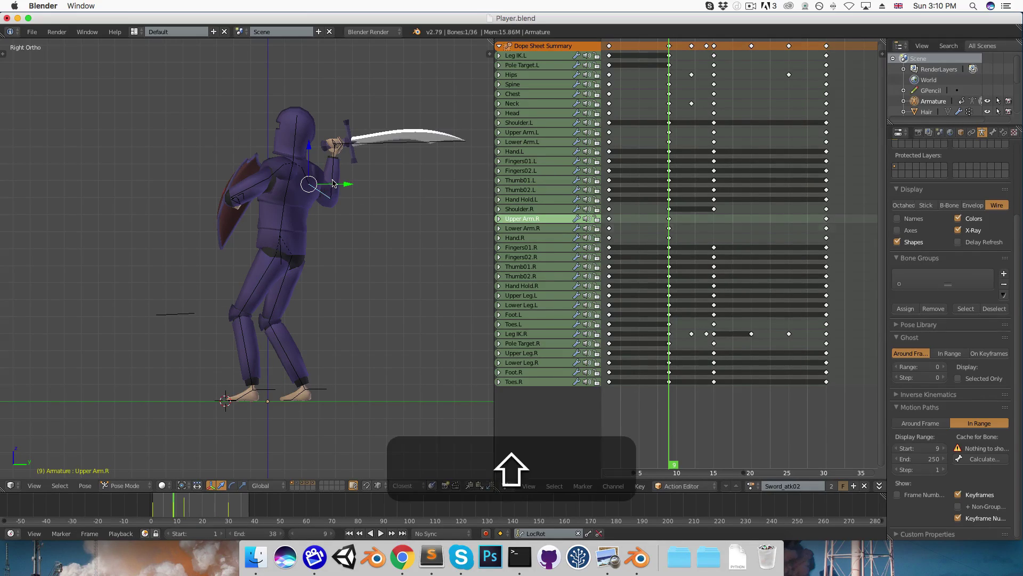
{"action": "right_click", "coordinate": [323, 213], "text": "shift"}
{"action": "key", "text": "alt+r"}
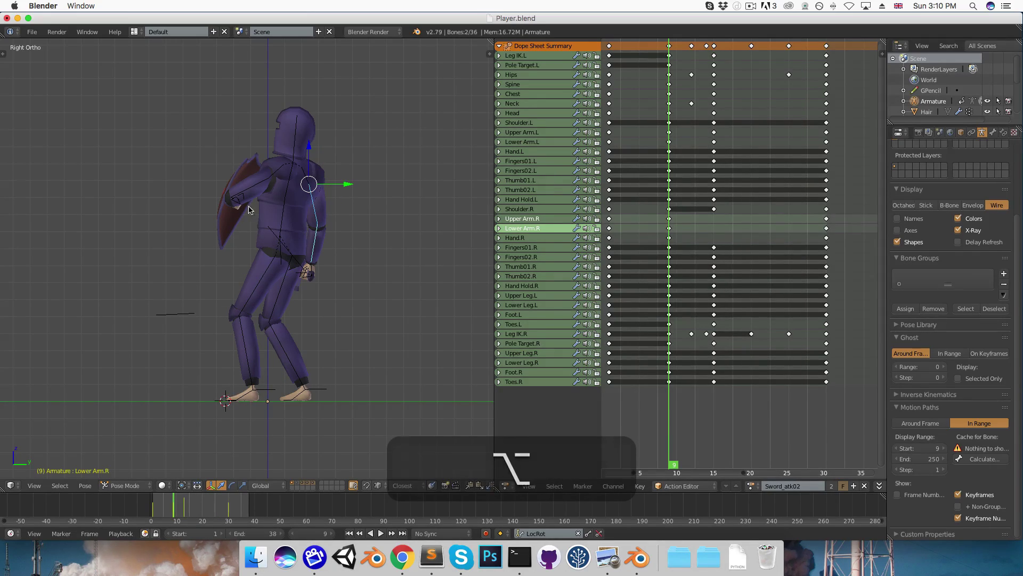
Switch to the front view and hide the shield object covering the right arm.
{"action": "key", "text": "1"}
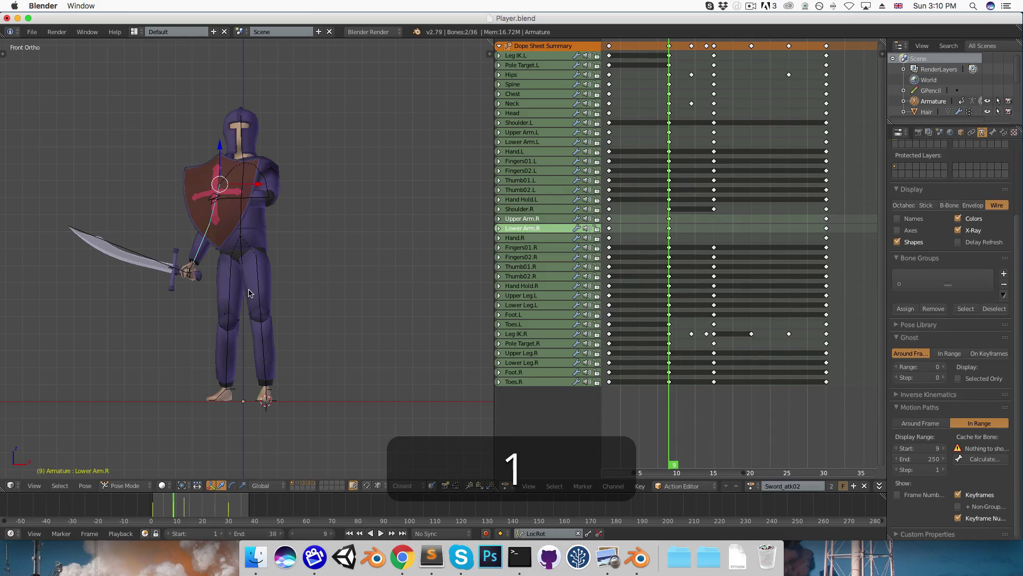
{"action": "right_click", "coordinate": [195, 169]}
{"action": "key", "text": "h"}
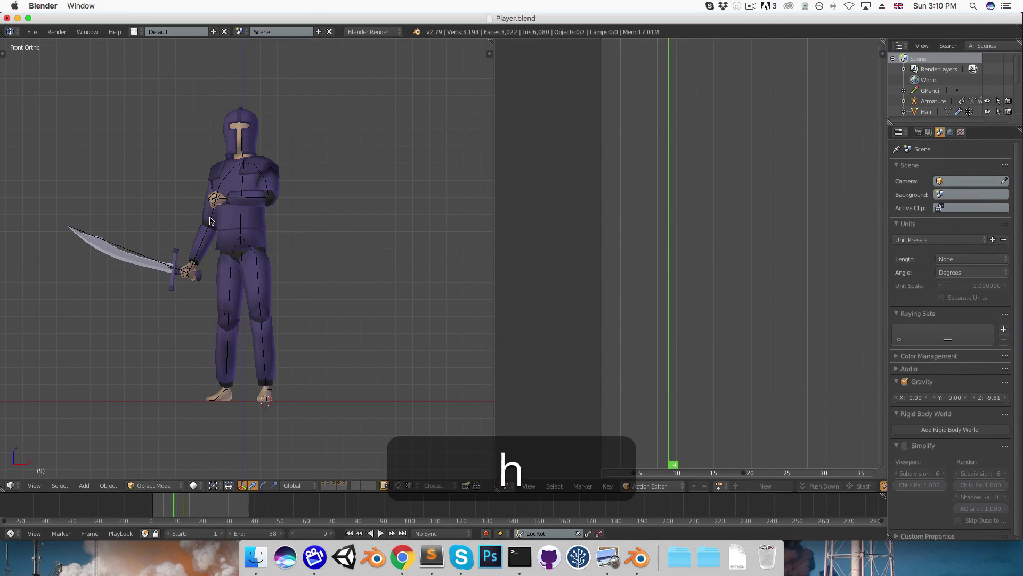
Rotate Upper Arm.R and Lower Arm.R from the front so the right arm hangs close beside the body.
{"action": "right_click", "coordinate": [210, 220]}
{"action": "key", "text": "r"}
{"action": "key", "text": "r"}
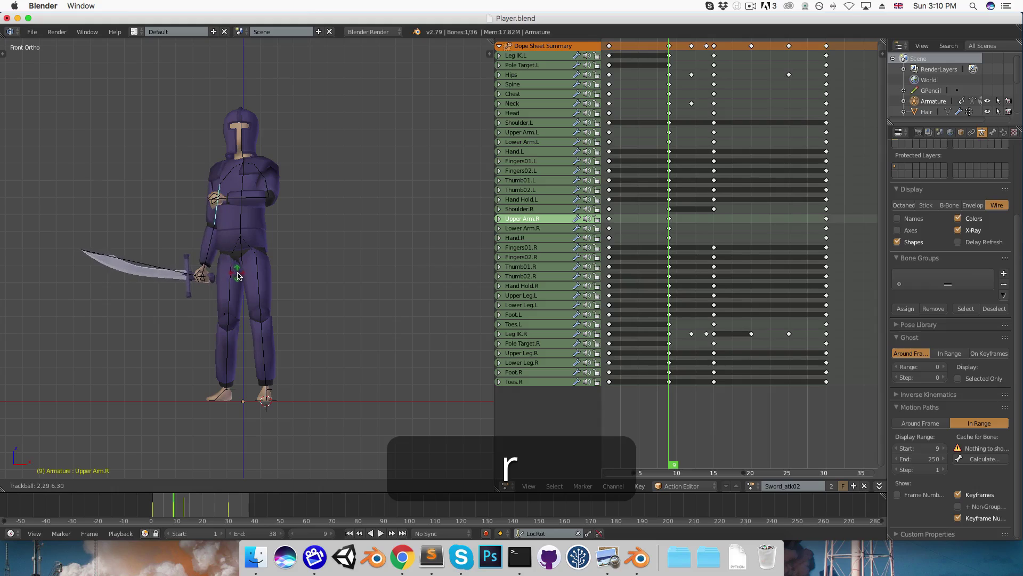
{"action": "left_click", "coordinate": [239, 276]}
{"action": "right_click", "coordinate": [210, 261]}
{"action": "key", "text": "r"}
{"action": "left_click", "coordinate": [222, 267]}
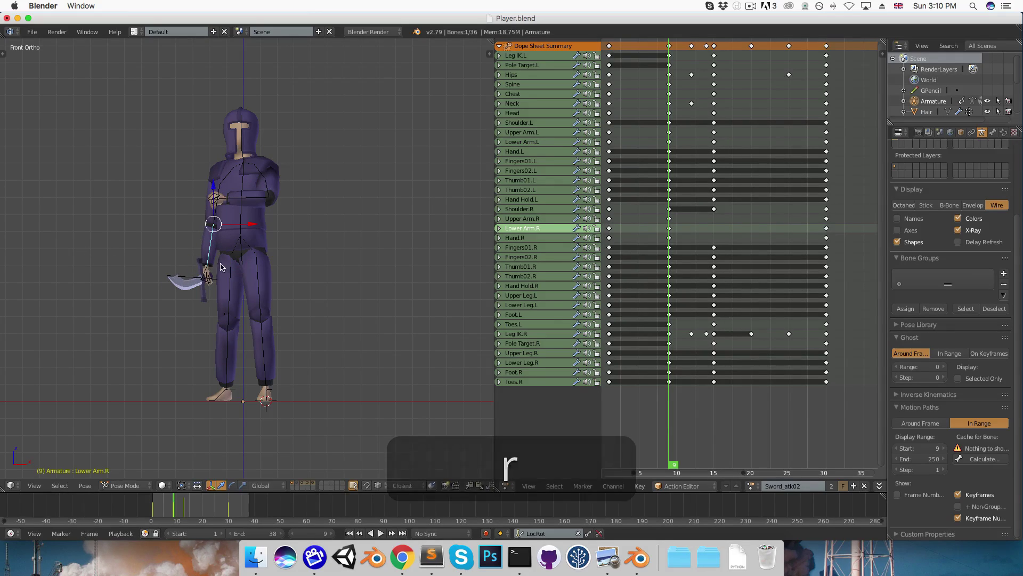
Rotate Hand.R freely so the sword points straight forward.
{"action": "scroll", "coordinate": [222, 267], "scroll_direction": "up", "scroll_amount": 4}
{"action": "right_click", "coordinate": [166, 287]}
{"action": "key", "text": "r"}
{"action": "key", "text": "r"}
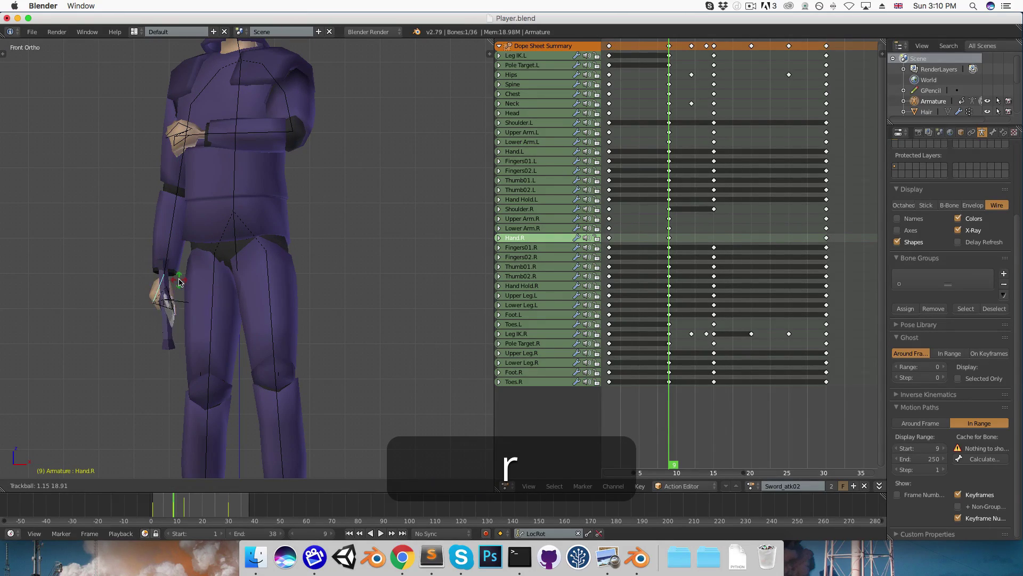
{"action": "left_click", "coordinate": [179, 283]}
In the right side view, swing Upper Arm.R and Lower Arm.R backward so the sword hand is behind the body.
{"action": "right_click", "coordinate": [180, 175]}
{"action": "key", "text": "3"}
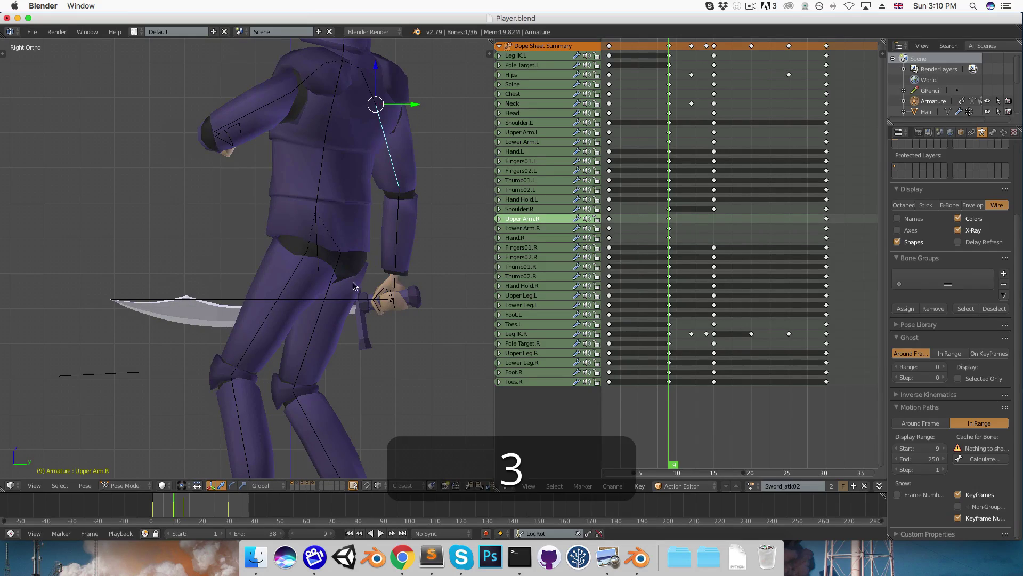
{"action": "key", "text": "r"}
{"action": "left_click", "coordinate": [397, 230]}
{"action": "scroll", "coordinate": [397, 228], "scroll_direction": "down", "scroll_amount": 2}
{"action": "right_click", "coordinate": [397, 228]}
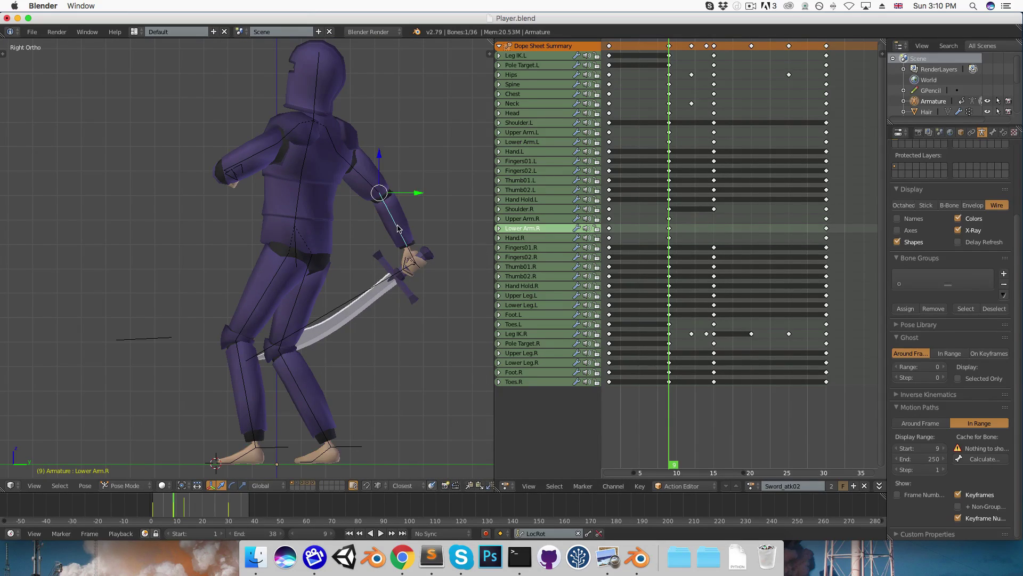
{"action": "key", "text": "r"}
{"action": "left_click", "coordinate": [339, 174]}
Rotate the Spine bone about 9° to straighten the torso, and keyframe all bones at frame 9.
{"action": "right_click", "coordinate": [300, 208]}
{"action": "key", "text": "r"}
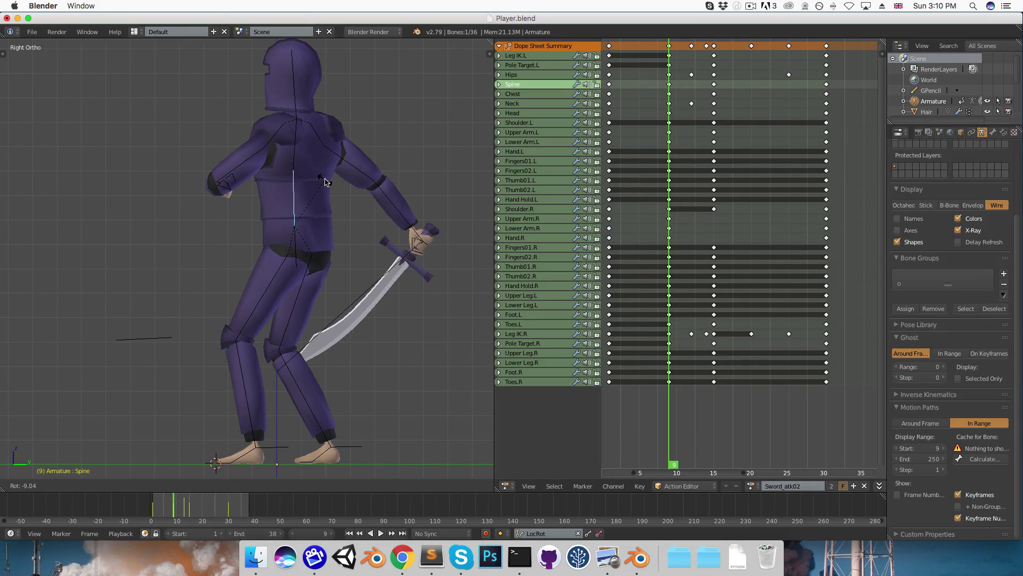
{"action": "left_click", "coordinate": [326, 182]}
{"action": "key", "text": "a"}
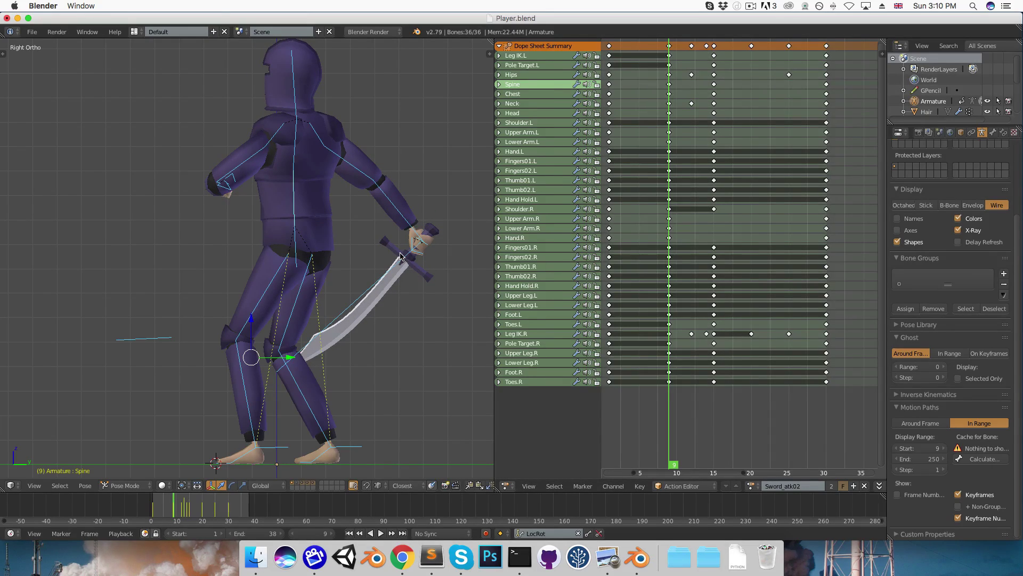
{"action": "key", "text": "i"}
Preview the motion, stop at frame 15, and clear the rotation of Upper Arm.R and Lower Arm.R from the front.
{"action": "key", "text": "alt+a"}
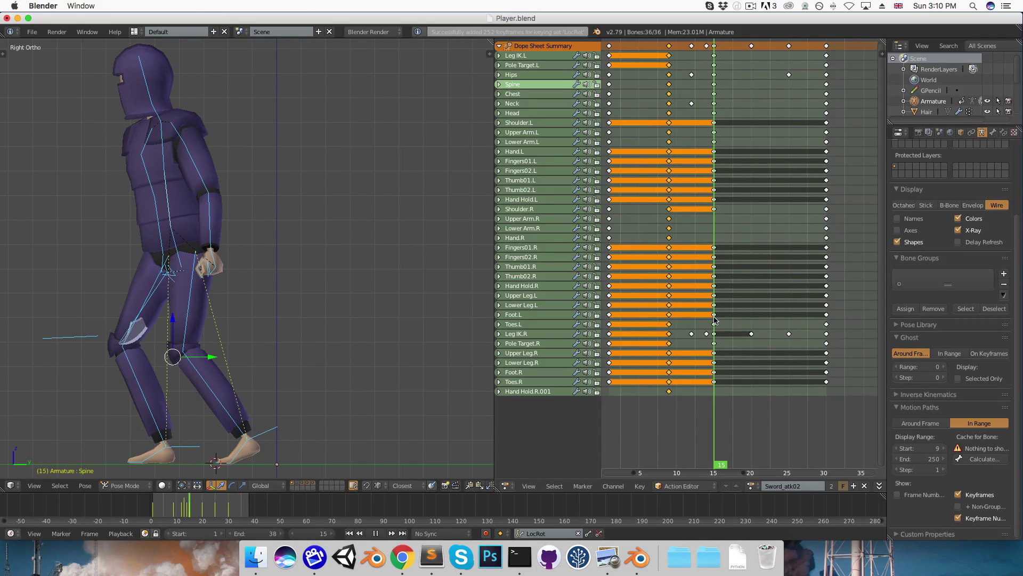
{"action": "key", "text": "alt+a"}
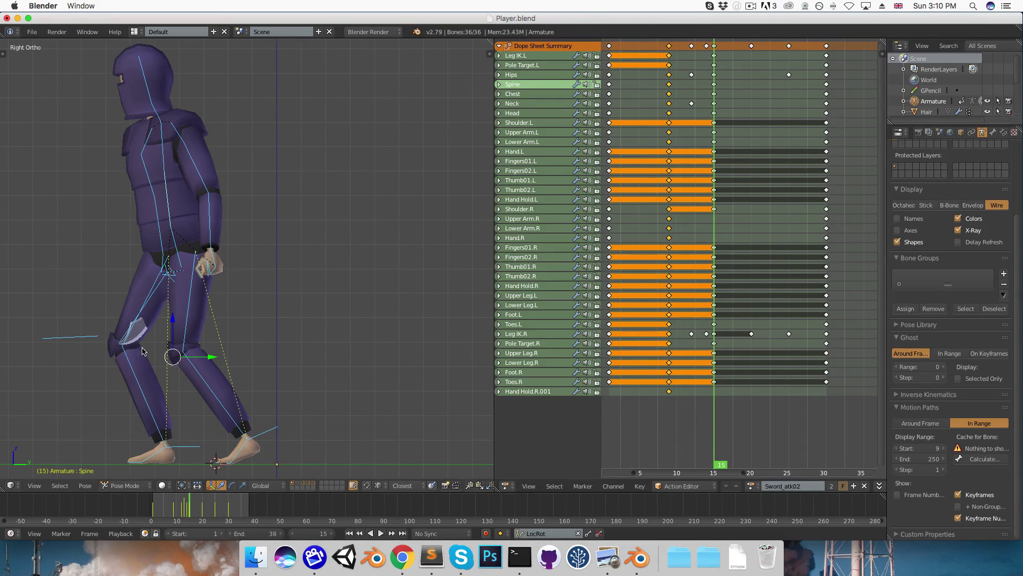
{"action": "key", "text": "1"}
{"action": "right_click", "coordinate": [182, 185]}
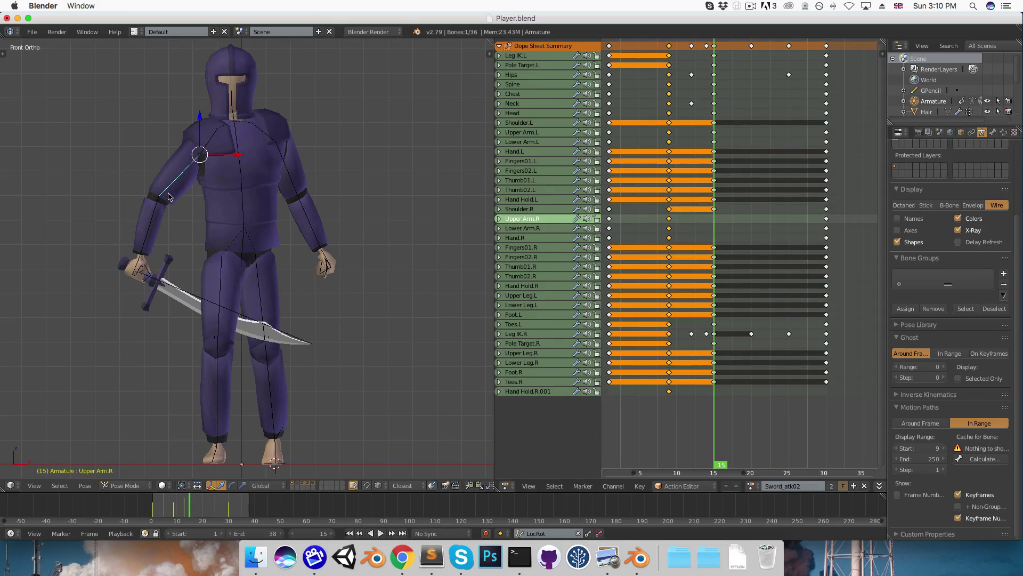
{"action": "right_click", "coordinate": [150, 233], "text": "shift"}
{"action": "key", "text": "alt+shift+r"}
Rotate Upper Arm.R inward from the front so the arm hangs beside the body, and adjust the angle of Hand.R.
{"action": "right_click", "coordinate": [188, 195]}
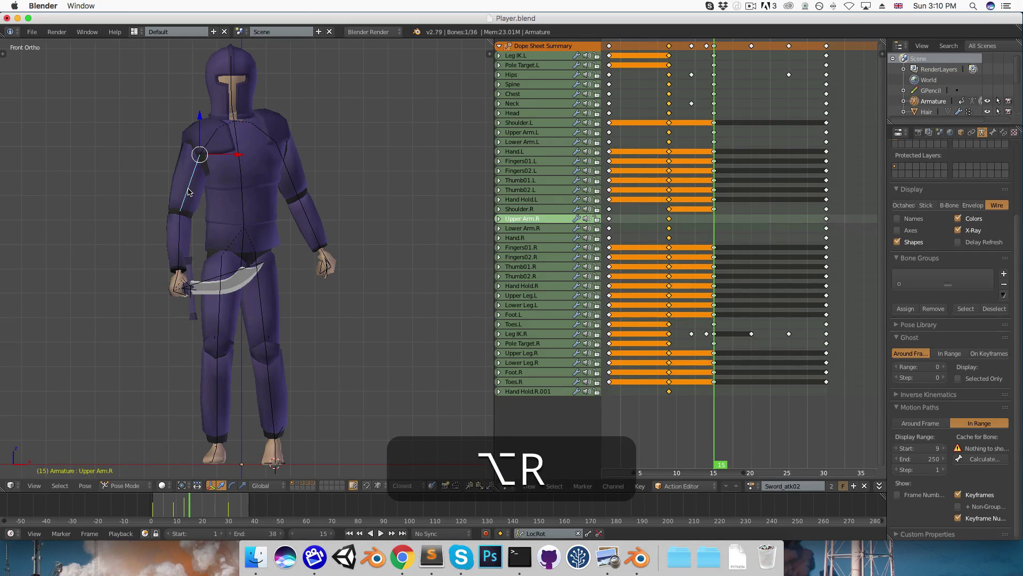
{"action": "key", "text": "alt+r"}
{"action": "right_click", "coordinate": [189, 235]}
{"action": "key", "text": "r"}
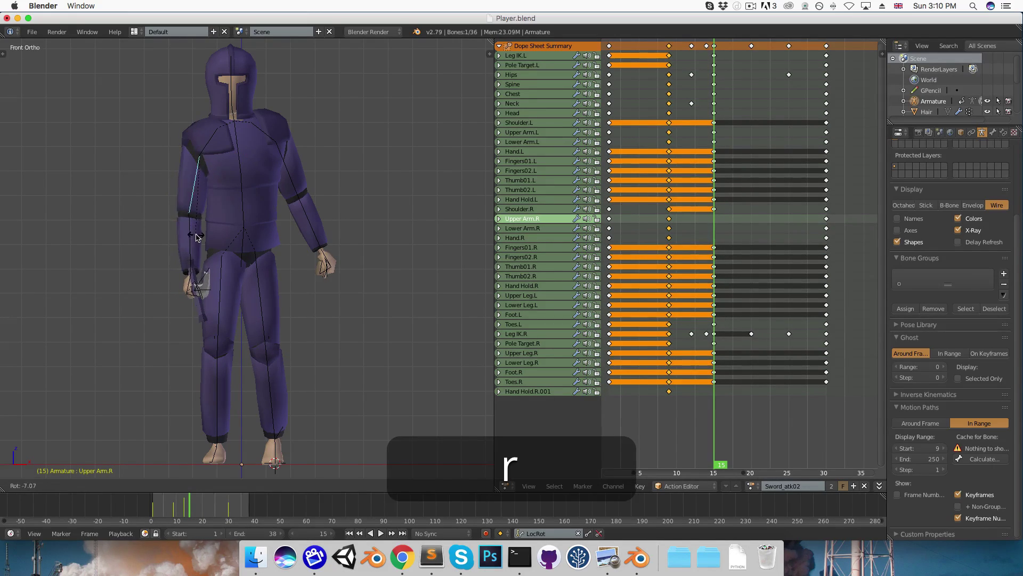
{"action": "left_click", "coordinate": [195, 274]}
{"action": "right_click", "coordinate": [184, 283]}
{"action": "key", "text": "r"}
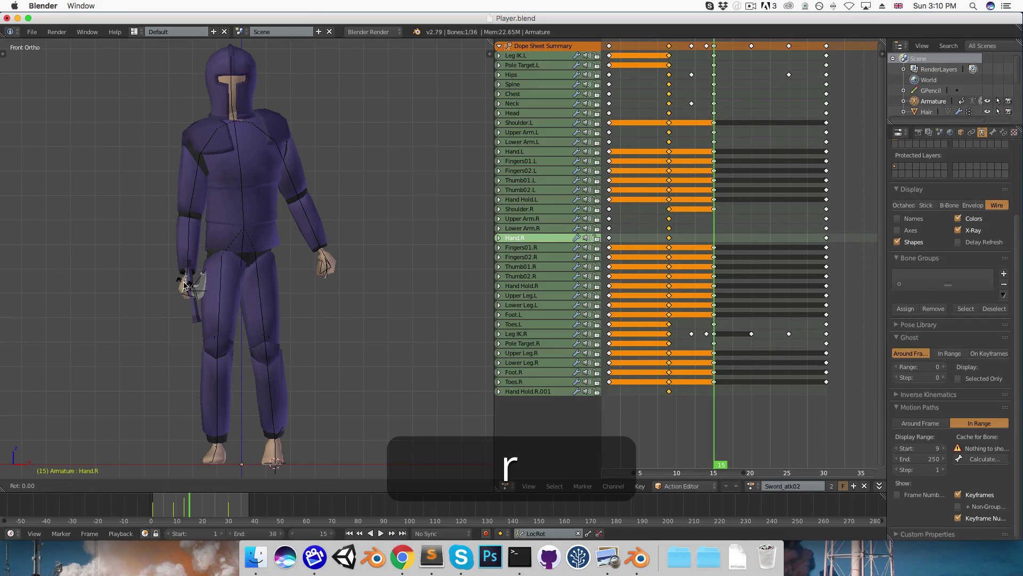
{"action": "left_click", "coordinate": [181, 284]}
In the right side view at frame 15, swing Upper Arm.R forward and rotate Lower Arm.R to follow it.
{"action": "right_click", "coordinate": [195, 176]}
{"action": "key", "text": "3"}
{"action": "key", "text": "r"}
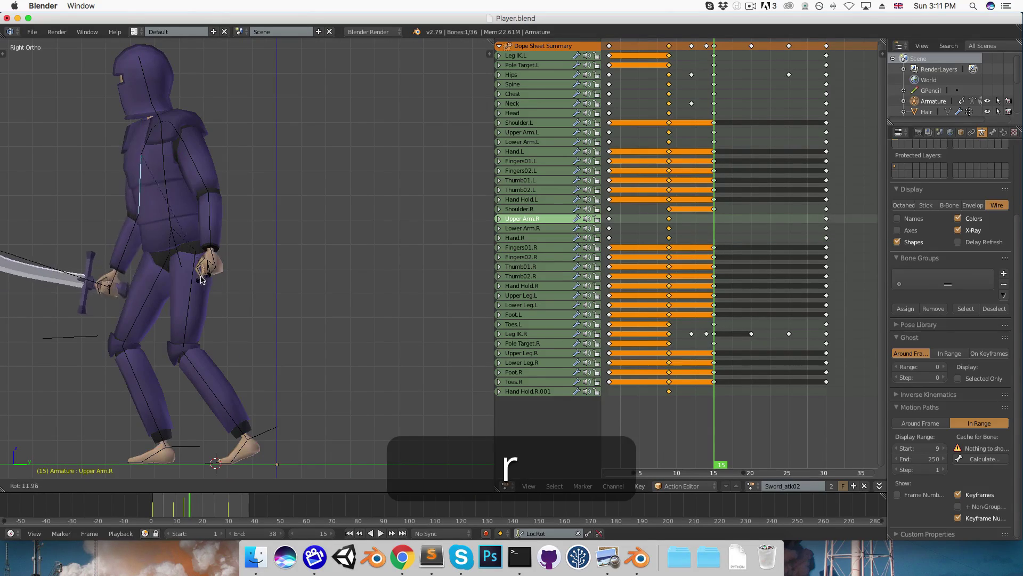
{"action": "left_click", "coordinate": [104, 242]}
{"action": "right_click", "coordinate": [102, 242]}
{"action": "key", "text": "r"}
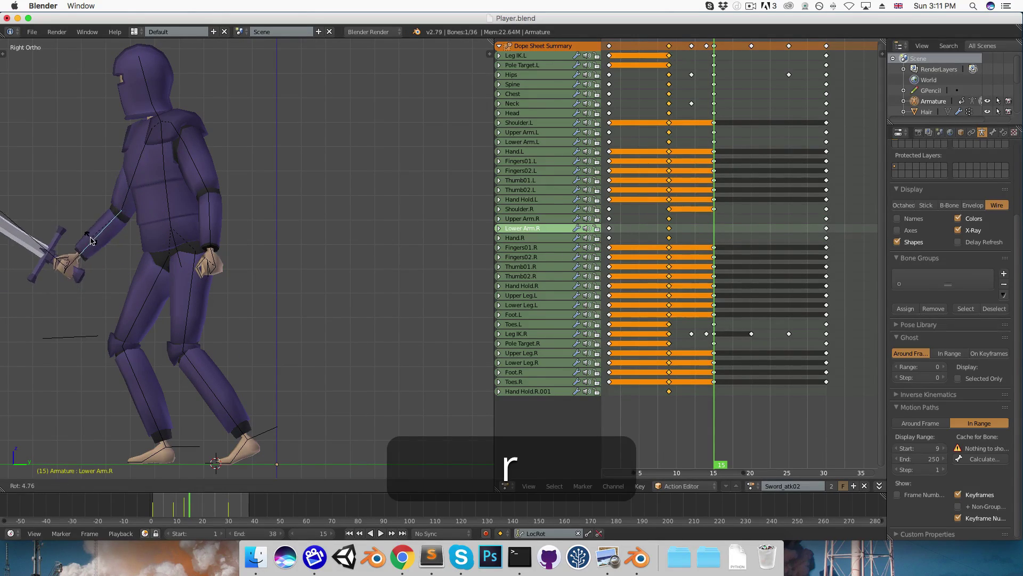
{"action": "left_click", "coordinate": [103, 242]}
In the right side view at frame 15, rotate Hand.R so the sword points forward closer to horizontal.
{"action": "key", "text": "shift+r"}
{"action": "middle_click_drag", "start_coordinate": [103, 242], "coordinate": [210, 250], "text": "shift"}
{"action": "right_click", "coordinate": [173, 274]}
{"action": "key", "text": "shift+r"}
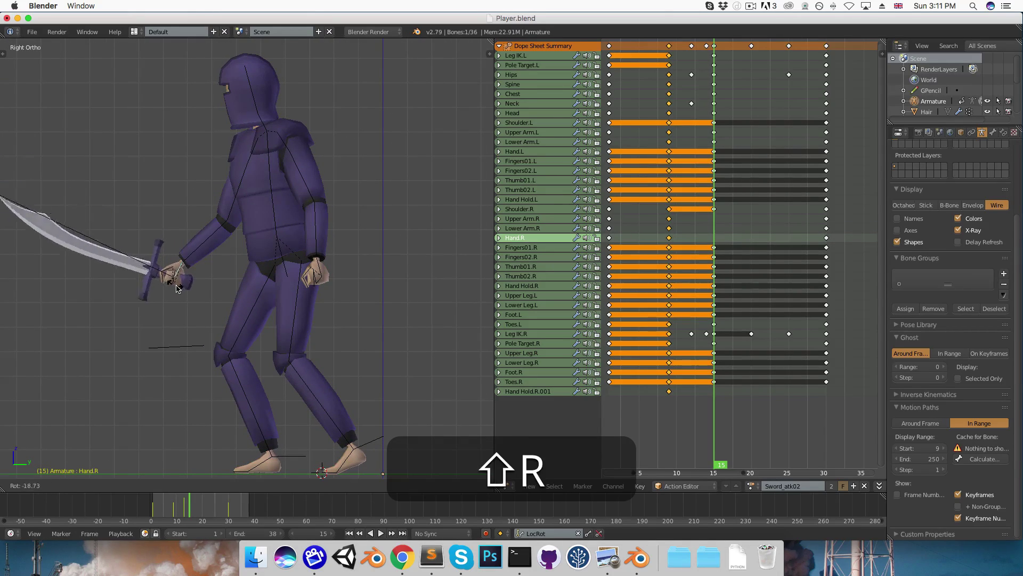
{"action": "key", "text": "r"}
{"action": "left_click", "coordinate": [176, 269]}
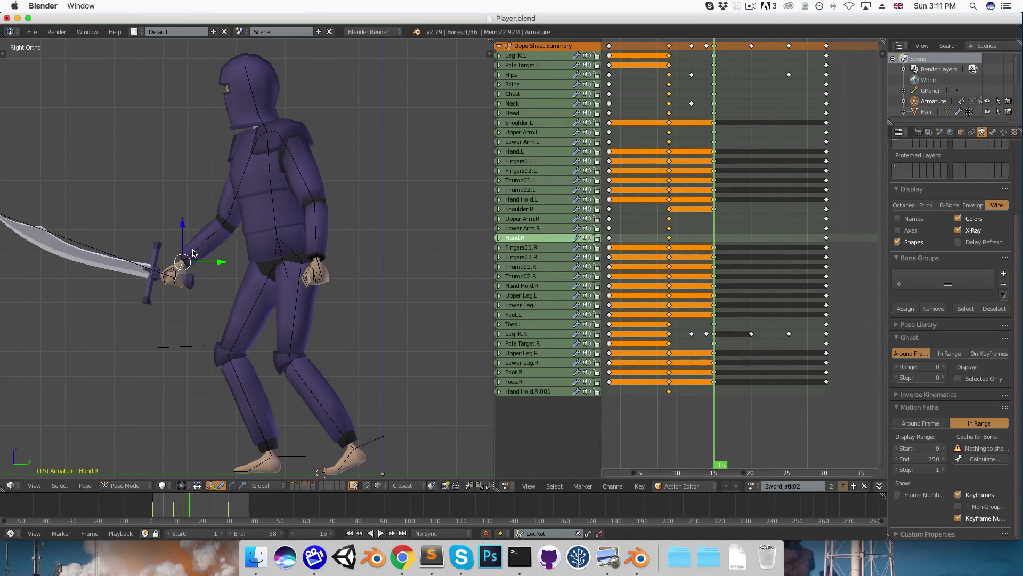
Adjust the rotation of Lower Arm.R slightly at frame 15 and correct the angle of Hand.R to match.
{"action": "right_click", "coordinate": [193, 252]}
{"action": "key", "text": "r"}
{"action": "left_click", "coordinate": [196, 258]}
{"action": "right_click", "coordinate": [189, 292]}
{"action": "key", "text": "r"}
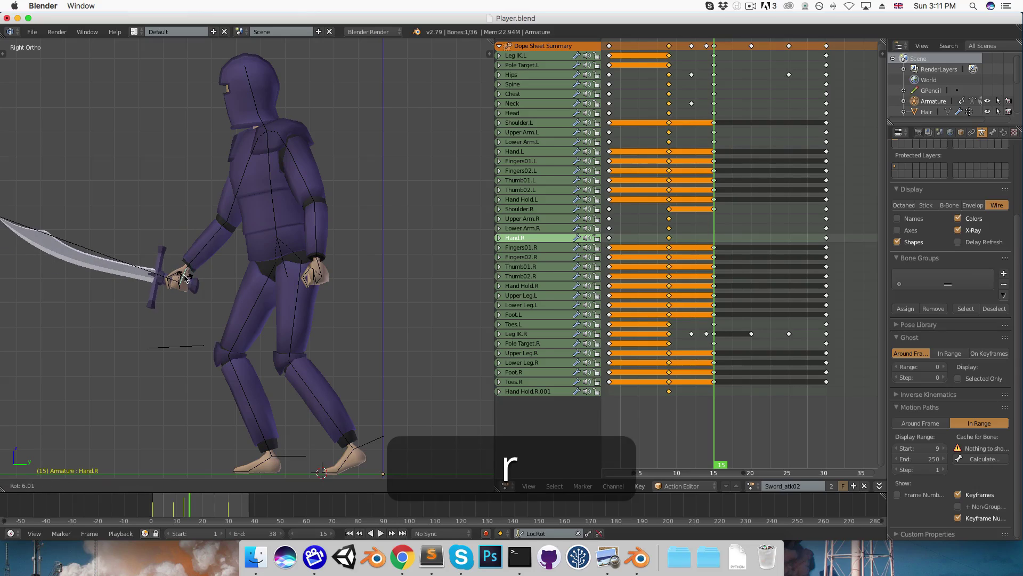
{"action": "left_click", "coordinate": [190, 294]}
From the front view, keyframe all bones at frame 15 and play back the attack to check it.
{"action": "middle_click_drag", "start_coordinate": [190, 294], "coordinate": [236, 294]}
{"action": "key", "text": "1"}
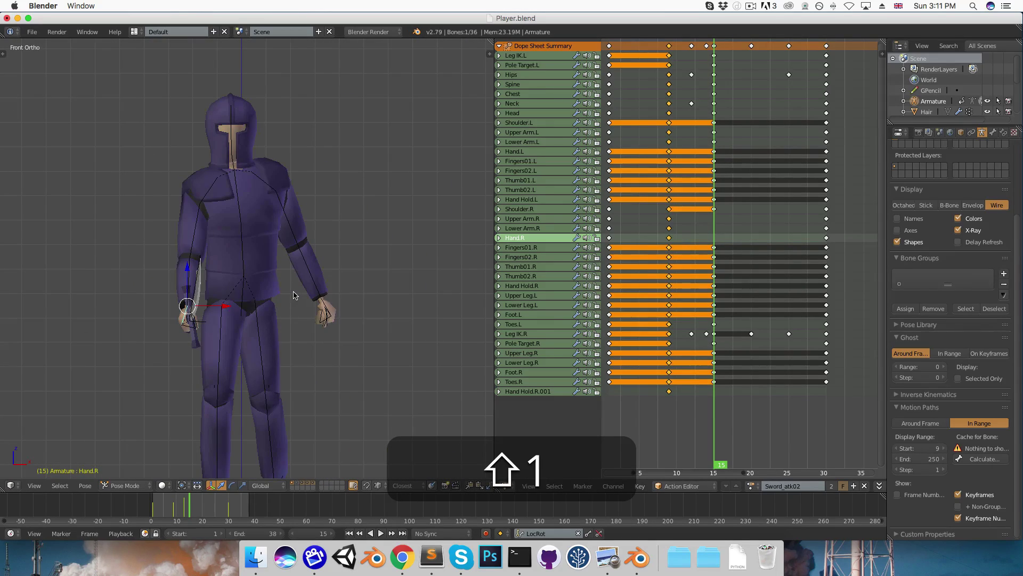
{"action": "key", "text": "a"}
{"action": "key", "text": "i"}
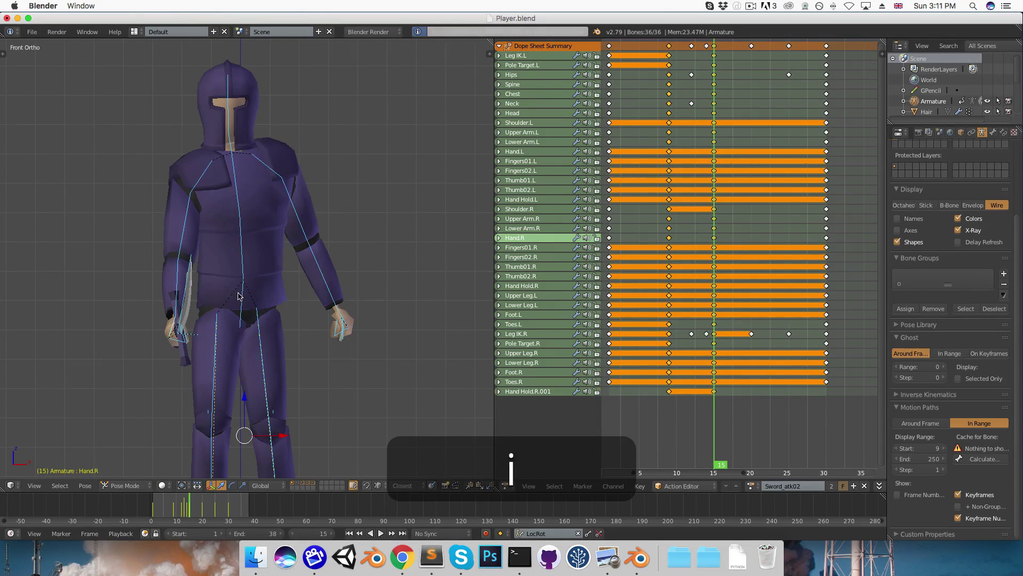
{"action": "key", "text": "alt+a"}
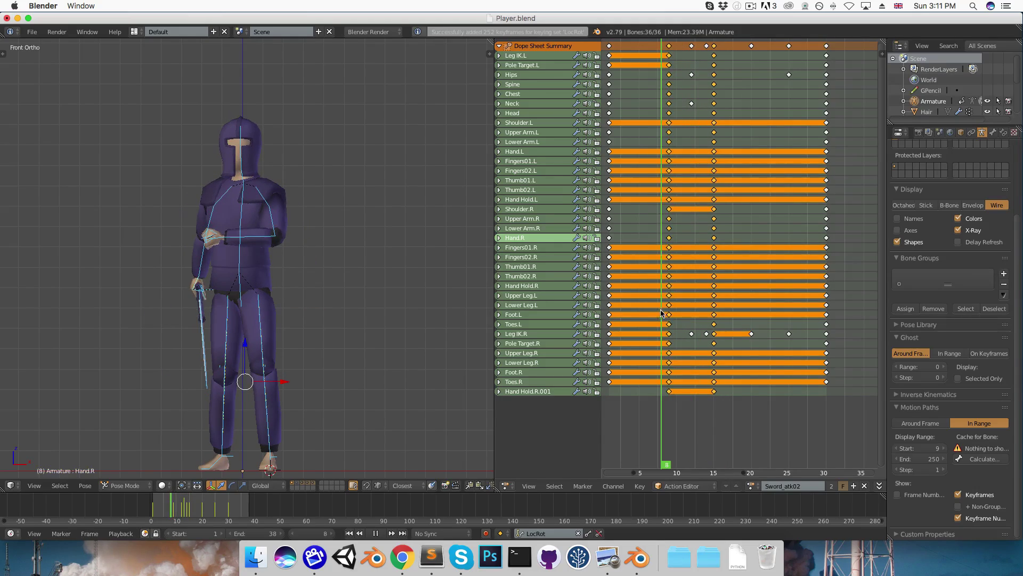
{"action": "key", "text": "alt+a"}
Sketch a Grease Pencil arc around the right hand at frame 12 and undo the stroke.
{"action": "left_click_drag", "start_coordinate": [702, 269], "coordinate": [691, 270]}
{"action": "key", "text": "d"}
{"action": "left_click_drag", "start_coordinate": [184, 262], "coordinate": [139, 291]}
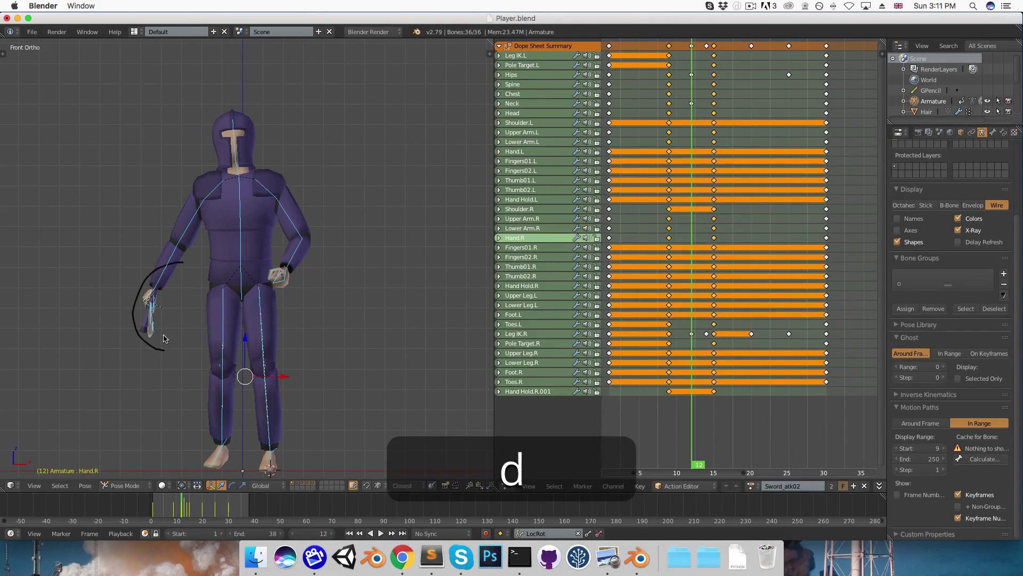
{"action": "key", "text": "super+z"}
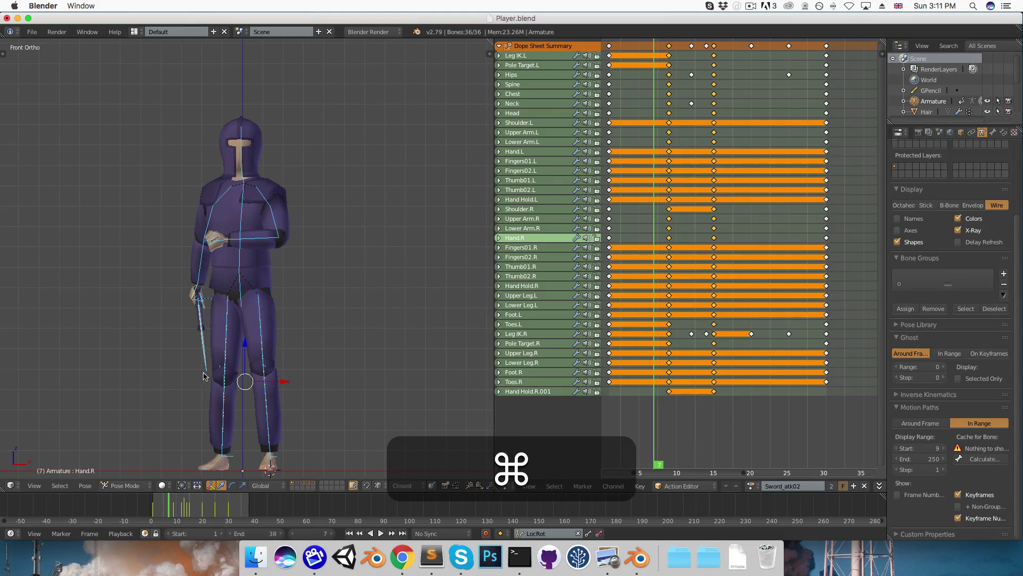
At frame 12 in the front view, rotate Upper Arm.R inward so the right arm hangs close to the body.
{"action": "key", "text": "Right"}
{"action": "key", "text": "Right"}
{"action": "key", "text": "Right"}
{"action": "key", "text": "Right"}
{"action": "key", "text": "Right"}
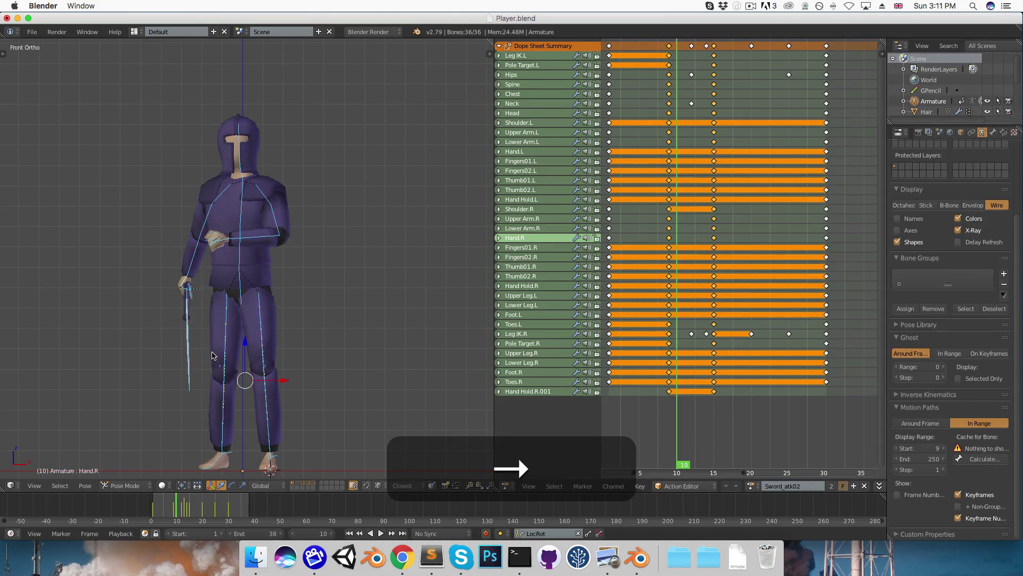
{"action": "right_click", "coordinate": [192, 214]}
{"action": "key", "text": "r"}
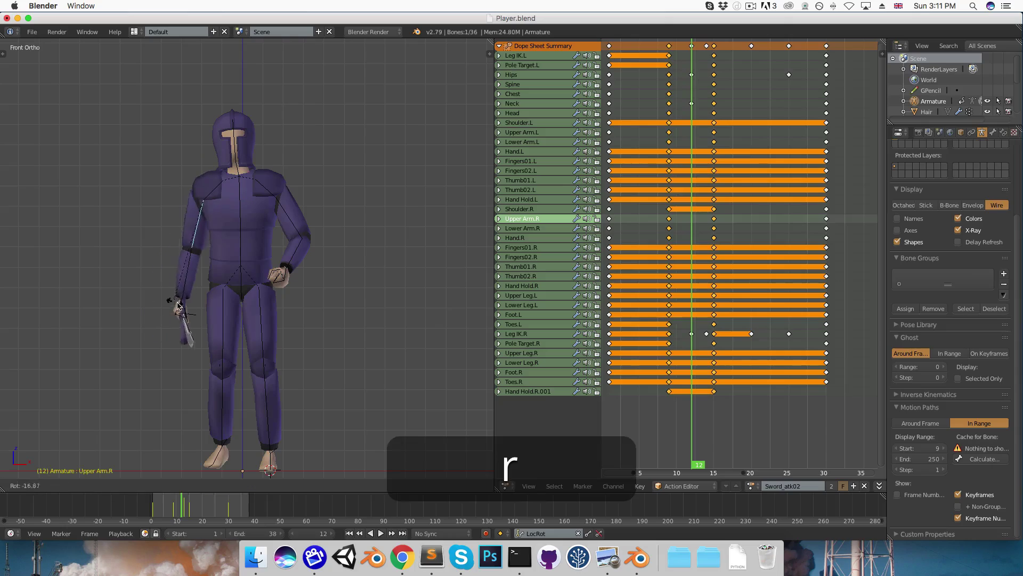
{"action": "left_click", "coordinate": [188, 308]}
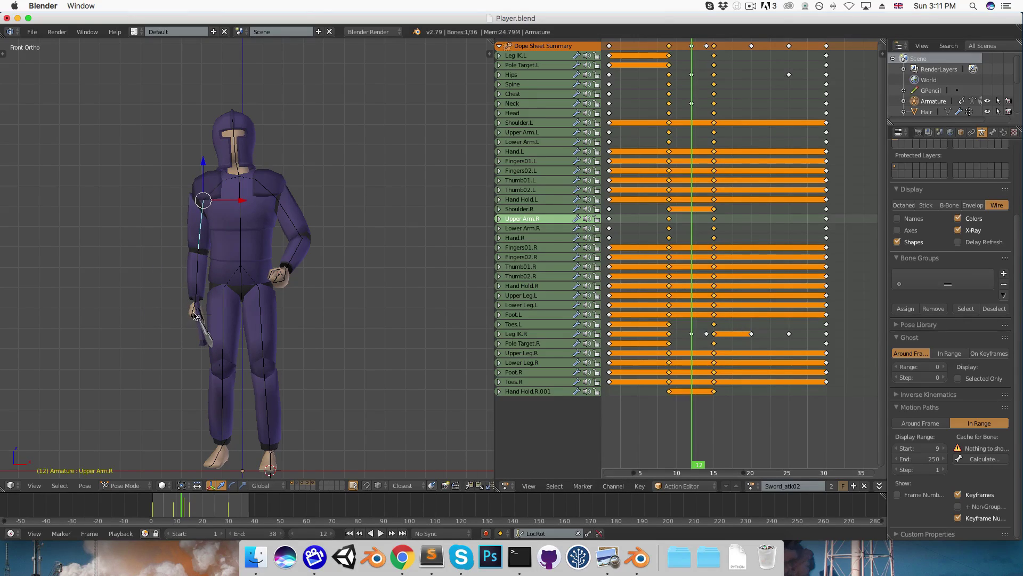
Trackball-rotate Hand.R slightly, and keyframe Hand.R, Lower Arm.R and Upper Arm.R at frame 12.
{"action": "right_click", "coordinate": [190, 311]}
{"action": "key", "text": "r"}
{"action": "key", "text": "r"}
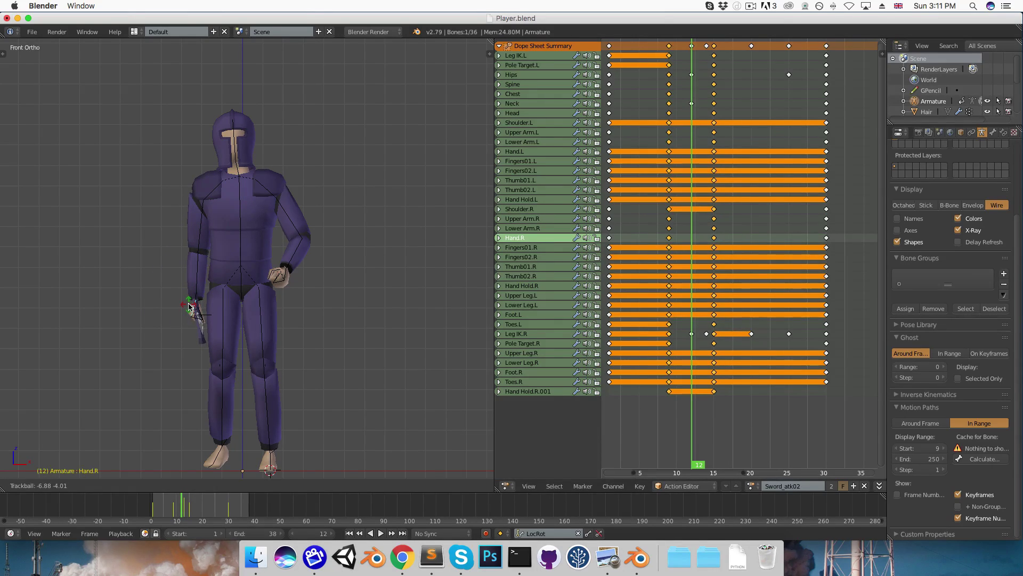
{"action": "left_click", "coordinate": [190, 307]}
{"action": "right_click", "coordinate": [198, 275], "text": "shift"}
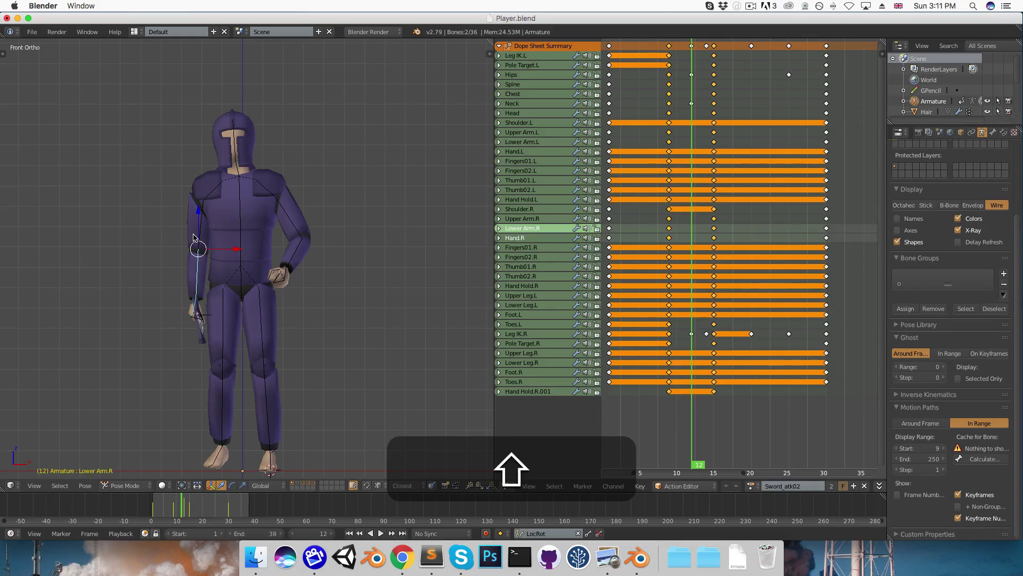
{"action": "right_click", "coordinate": [197, 235], "text": "shift"}
{"action": "key", "text": "i"}
At frame 7, rotate Hand.R so the sword hangs straight down from the front, and keyframe that bone.
{"action": "key", "text": "Left"}
{"action": "key", "text": "Left"}
{"action": "key", "text": "Left"}
{"action": "key", "text": "Left"}
{"action": "key", "text": "Left"}
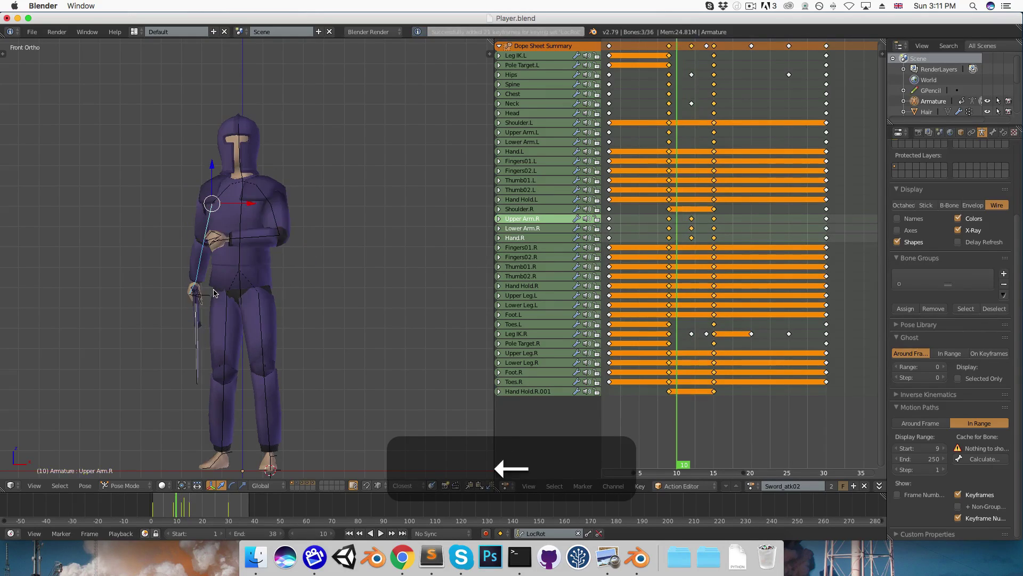
{"action": "right_click", "coordinate": [198, 295]}
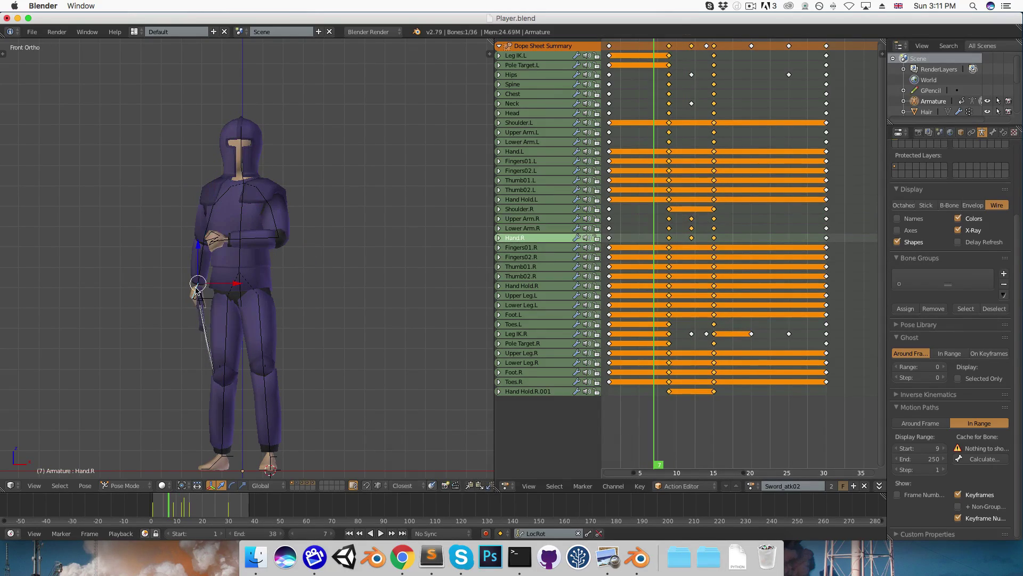
{"action": "key", "text": "r"}
{"action": "left_click", "coordinate": [206, 347]}
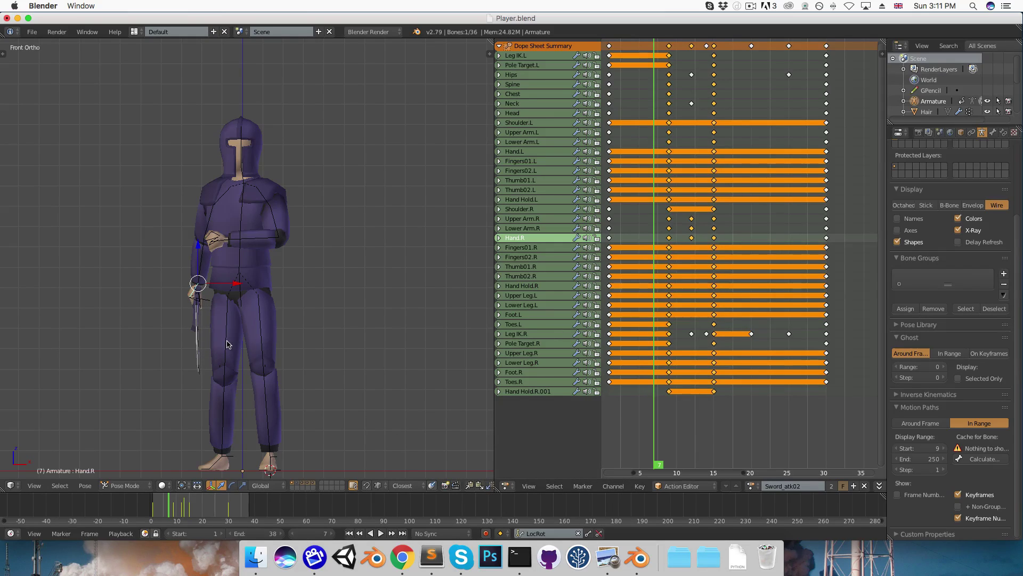
{"action": "key", "text": "i"}
Step through the frames between 3 and 15 to examine the right arm's path during the swing.
{"action": "key", "text": "Left"}
{"action": "key", "text": "Left"}
{"action": "key", "text": "Left"}
{"action": "key", "text": "Right"}
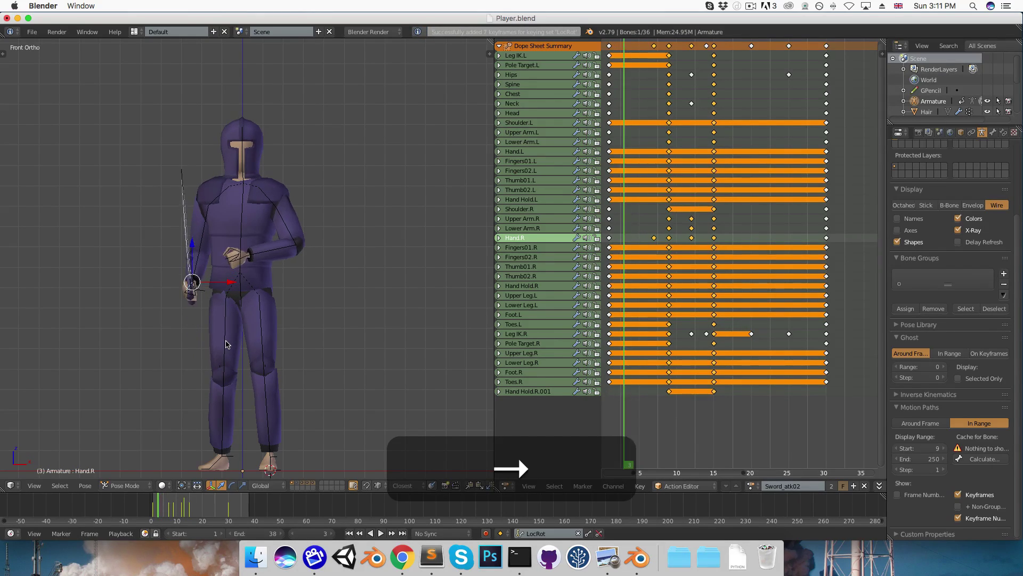
{"action": "key", "text": "Right"}
{"action": "key", "text": "Right"}
{"action": "key", "text": "Right"}
{"action": "key", "text": "Right"}
{"action": "key", "text": "Right"}
{"action": "key", "text": "Right"}
{"action": "key", "text": "Right"}
{"action": "key", "text": "Right"}
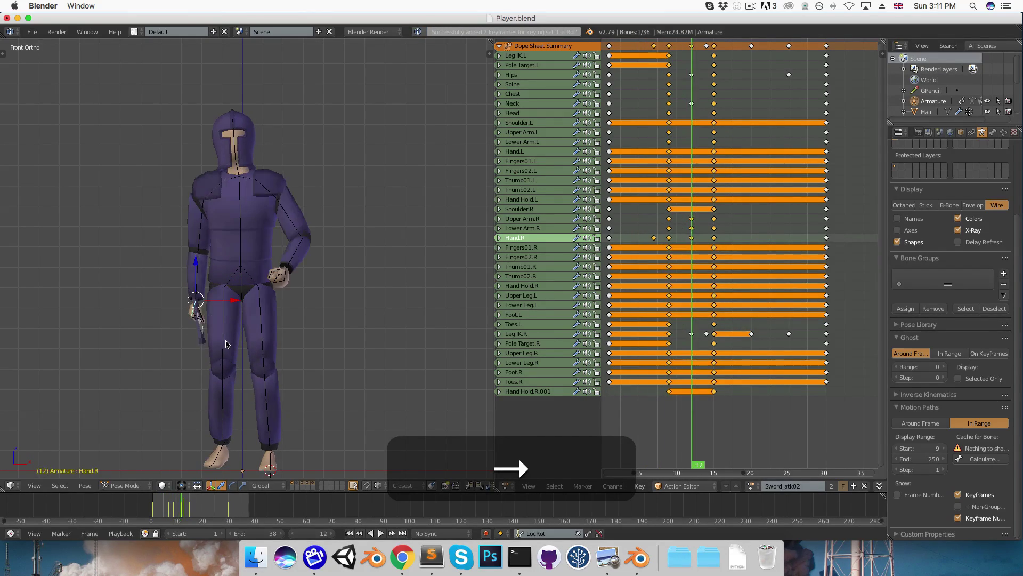
{"action": "key", "text": "Left"}
{"action": "key", "text": "Right"}
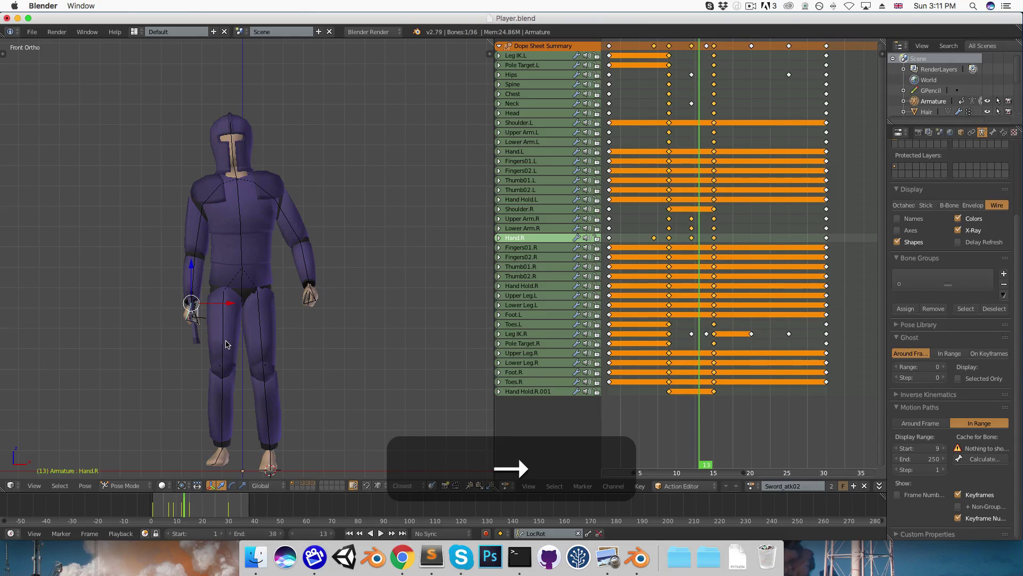
{"action": "key", "text": "Right"}
{"action": "key", "text": "Right"}
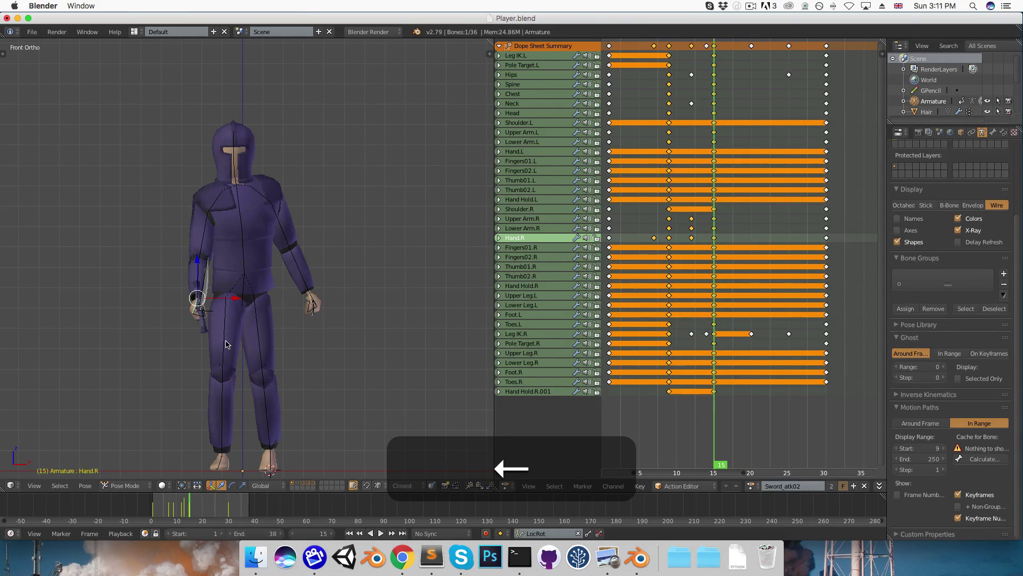
{"action": "key", "text": "Left"}
{"action": "key", "text": "Left"}
{"action": "key", "text": "Left"}
{"action": "key", "text": "Right"}
{"action": "key", "text": "Right"}
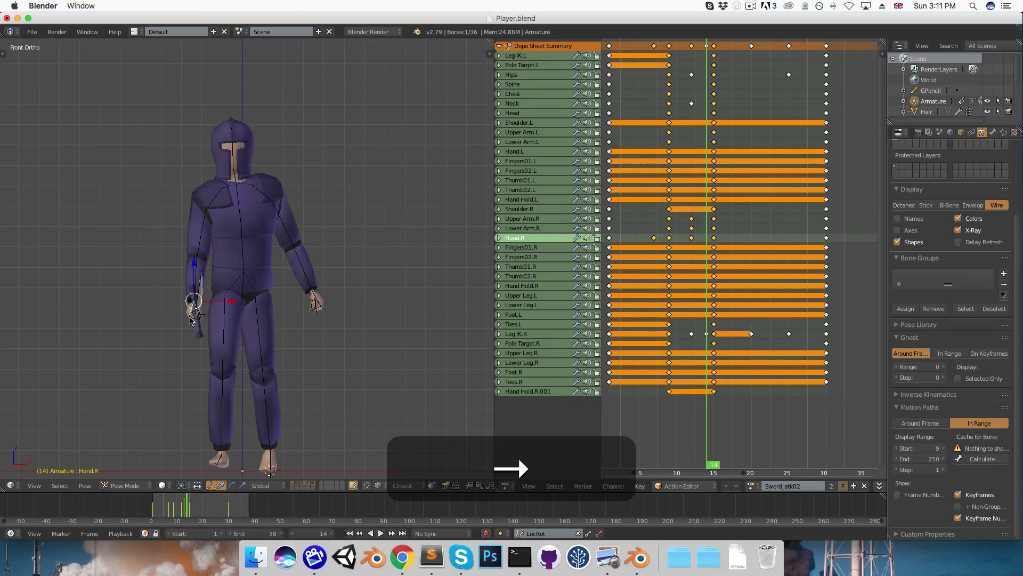
At frame 15, rotate Upper Arm.R slightly inward toward the body and keyframe it.
{"action": "key", "text": "Right"}
{"action": "right_click", "coordinate": [207, 213]}
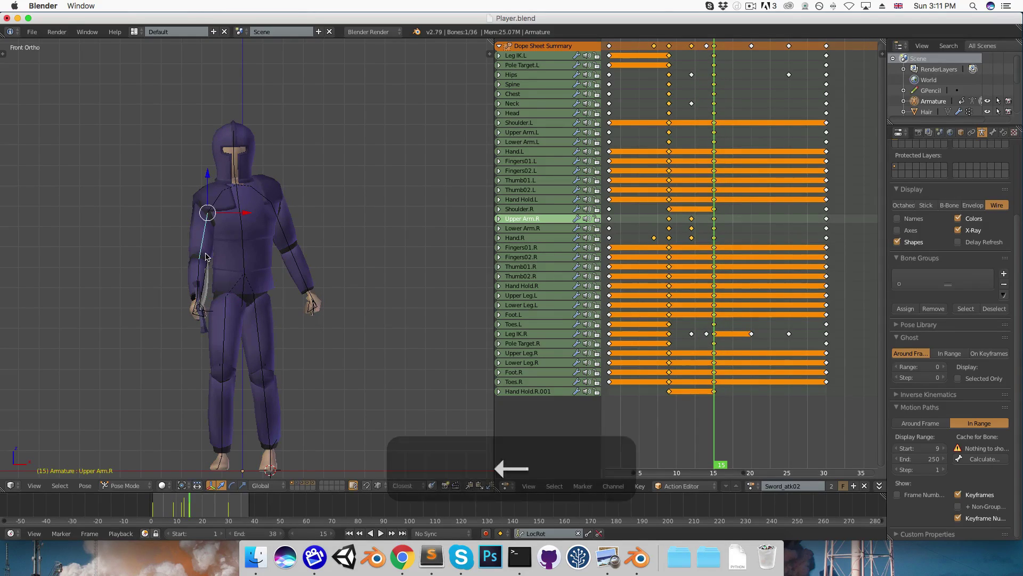
{"action": "key", "text": "r"}
{"action": "right_click", "coordinate": [206, 213]}
{"action": "key", "text": "i"}
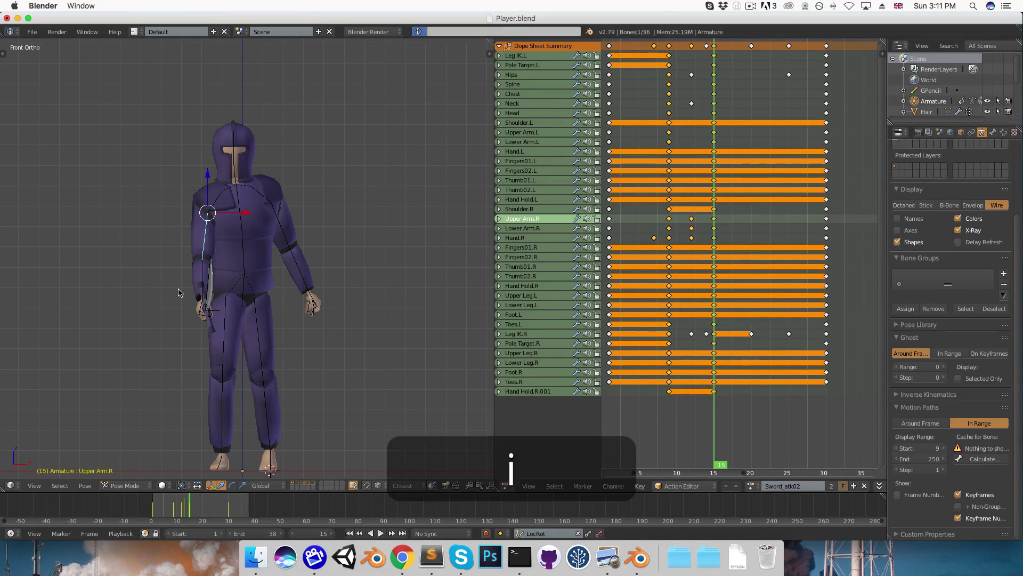
Compare the frames just before 15, rotate Upper Arm.R about -2.3° at frame 13, and keyframe it.
{"action": "key", "text": "Left"}
{"action": "key", "text": "Left"}
{"action": "key", "text": "Left"}
{"action": "key", "text": "Right"}
{"action": "key", "text": "Right"}
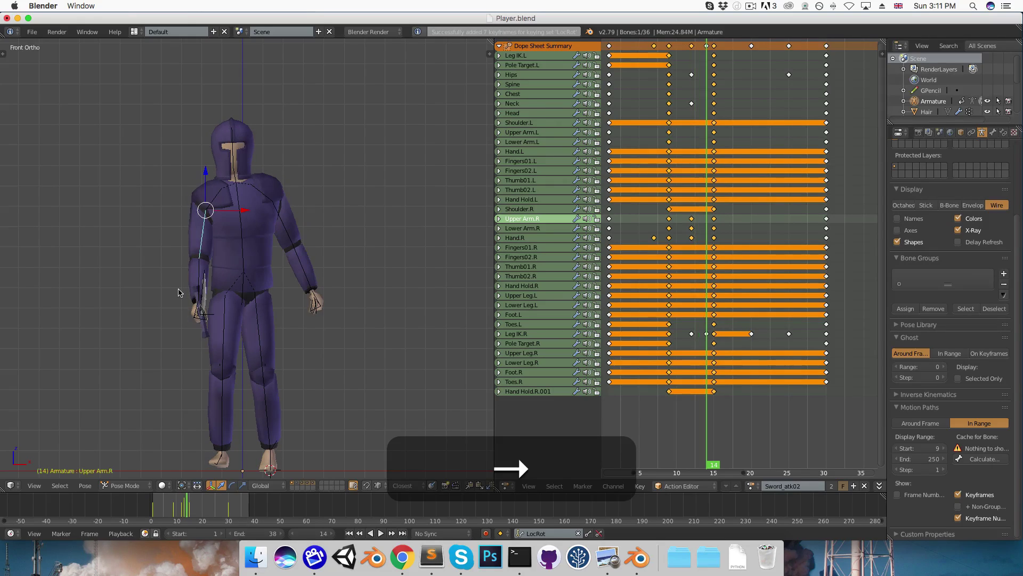
{"action": "key", "text": "Left"}
{"action": "key", "text": "r"}
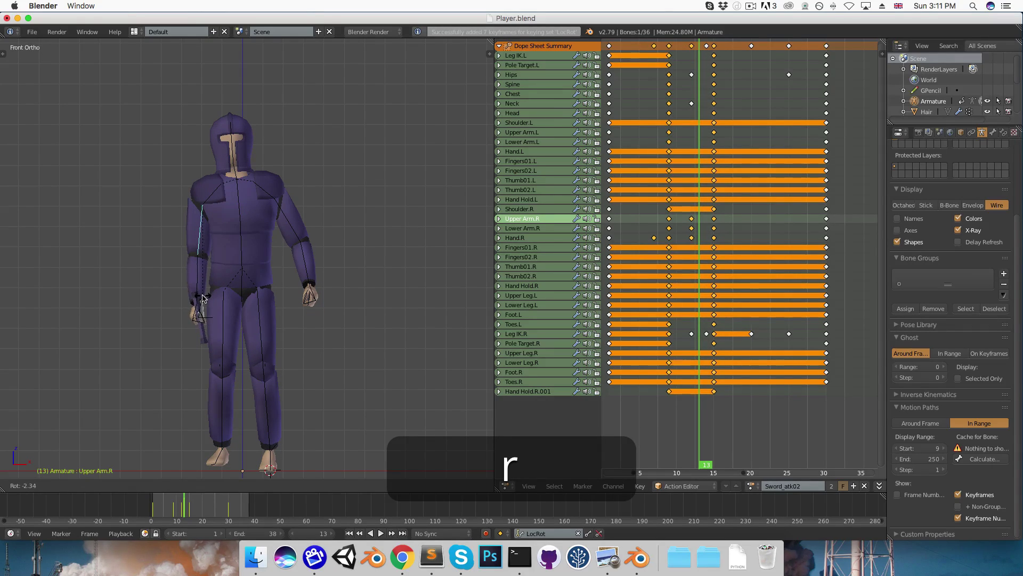
{"action": "left_click", "coordinate": [203, 297]}
{"action": "key", "text": "i"}
Step back and forth through the frames around 11 to 13 to examine how smoothly the right arm moves.
{"action": "key", "text": "Left"}
{"action": "key", "text": "Left"}
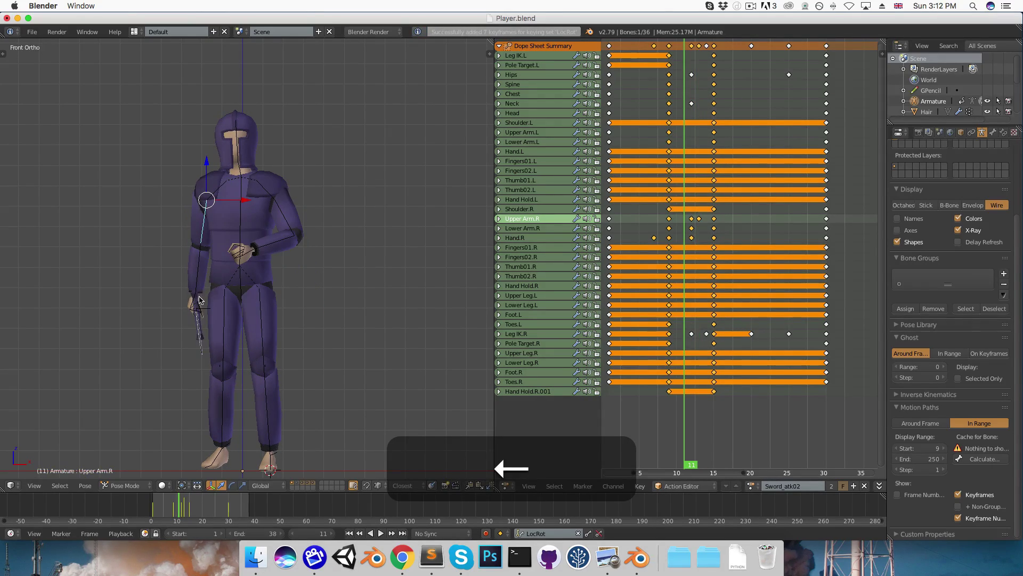
{"action": "right_click", "coordinate": [251, 270]}
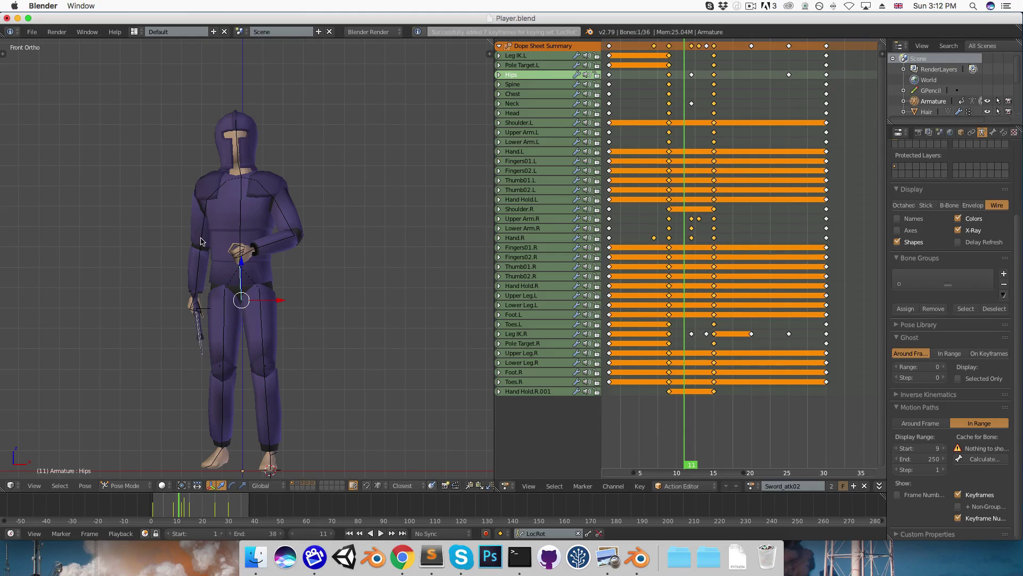
{"action": "key", "text": "Left"}
{"action": "key", "text": "Right"}
{"action": "key", "text": "Right"}
{"action": "key", "text": "Right"}
{"action": "key", "text": "Right"}
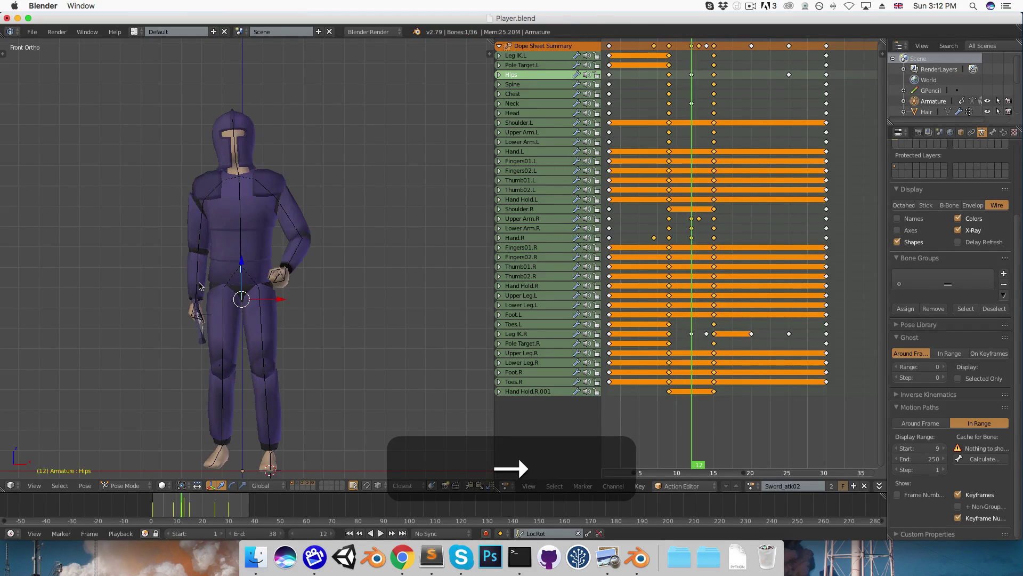
{"action": "key", "text": "Right"}
{"action": "key", "text": "Left"}
{"action": "key", "text": "Left"}
{"action": "key", "text": "Left"}
{"action": "key", "text": "Right"}
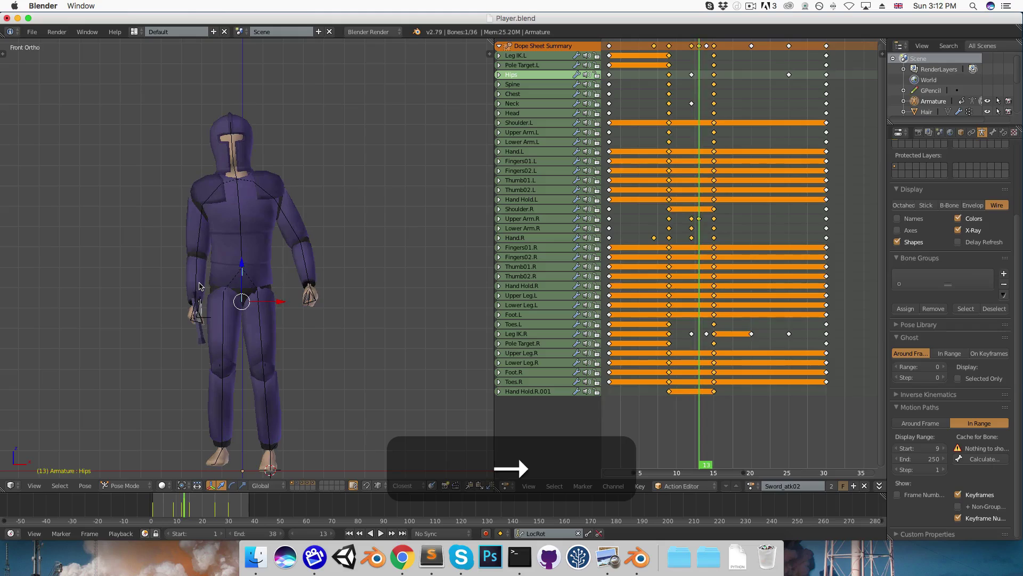
At frame 14, rotate Upper Arm.R about 1.3° and keyframe it.
{"action": "key", "text": "Right"}
{"action": "right_click", "coordinate": [202, 239]}
{"action": "key", "text": "r"}
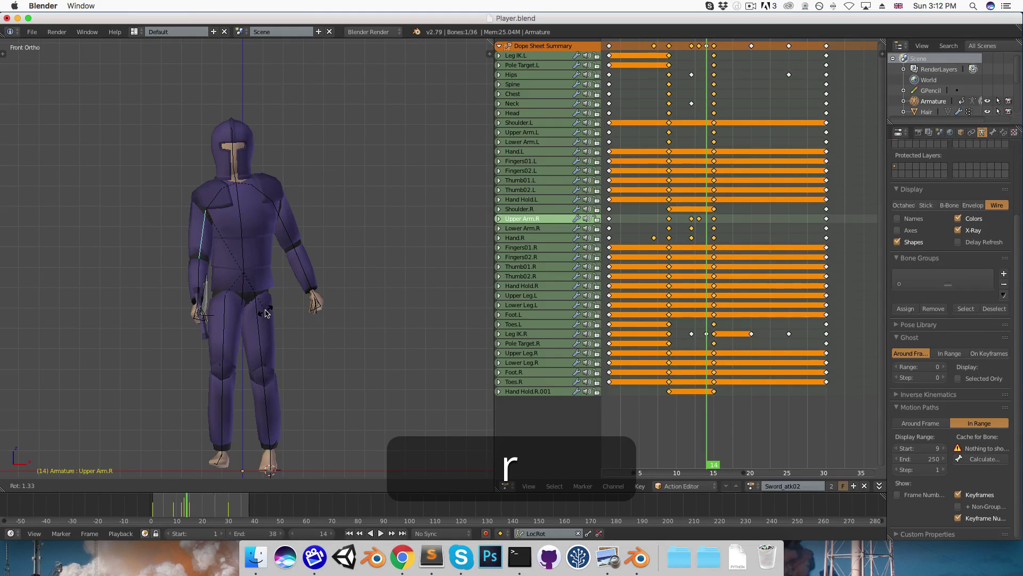
{"action": "left_click", "coordinate": [267, 314]}
{"action": "key", "text": "i"}
Fine-tune the rotation of Upper Arm.R at frame 15 and keyframe it again.
{"action": "key", "text": "Right"}
{"action": "key", "text": "r"}
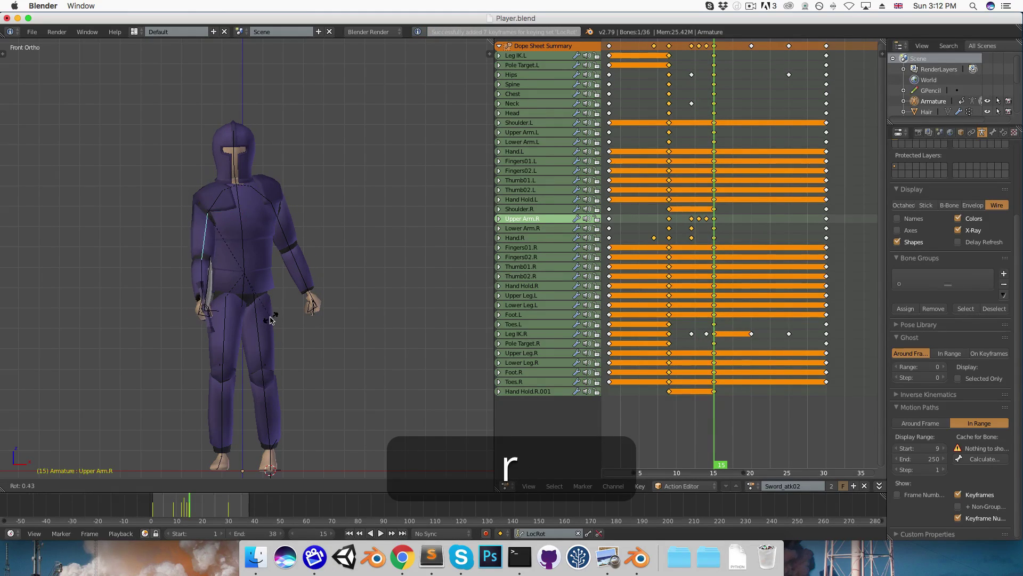
{"action": "left_click", "coordinate": [269, 319]}
{"action": "key", "text": "i"}
Play back the Sword_atk02 animation to review the right arm's swing from the front.
{"action": "key", "text": "Right"}
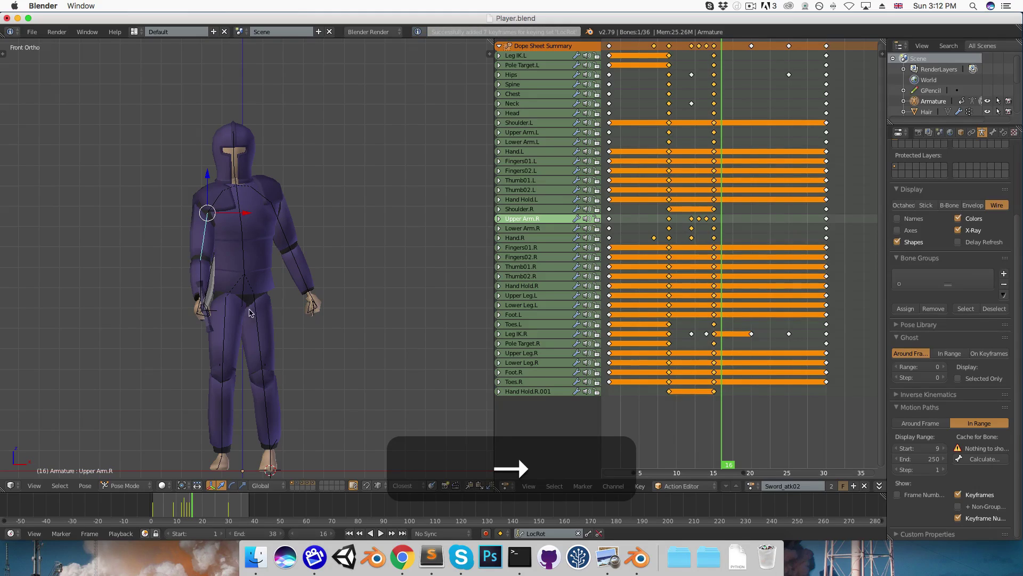
{"action": "key", "text": "alt+a"}
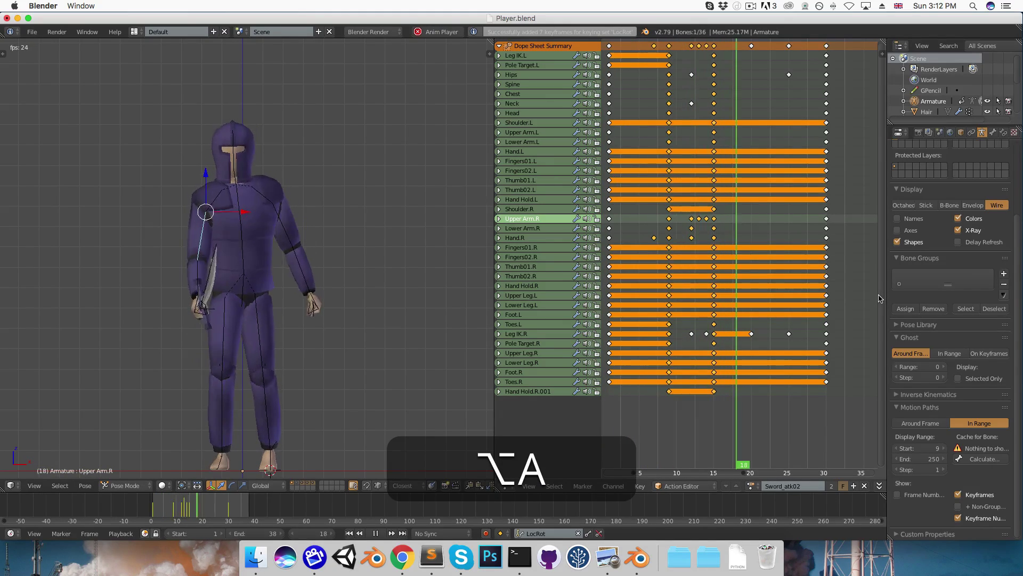
{"action": "key", "text": "alt+a"}
{"action": "key", "text": "alt+a"}
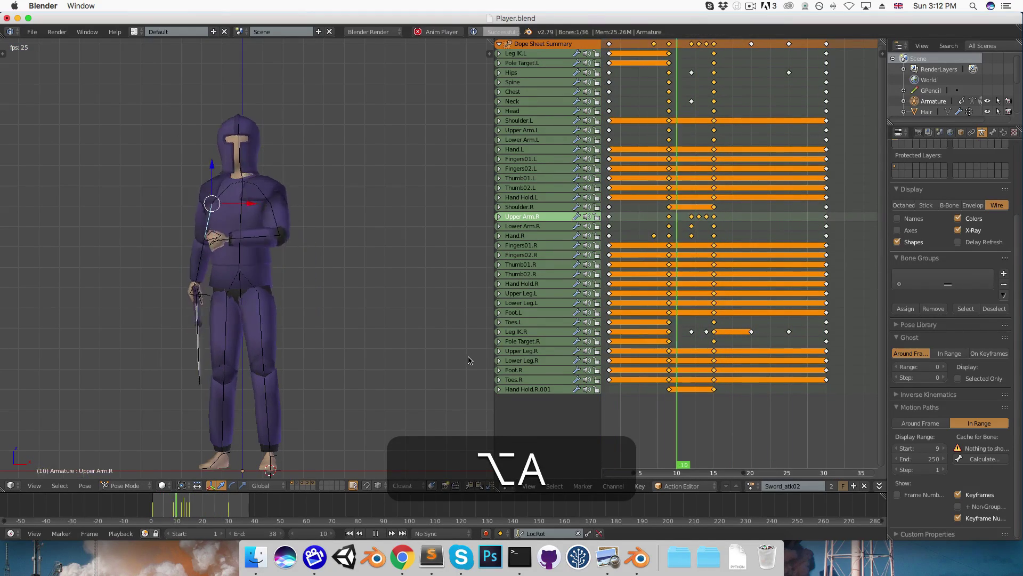
{"action": "key", "text": "alt+a"}
Switch the armature from Pose Mode to Object Mode and unhide the hidden objects, including the shield.
{"action": "key", "text": "ctrl+Tab"}
{"action": "key", "text": "ctrl+Tab"}
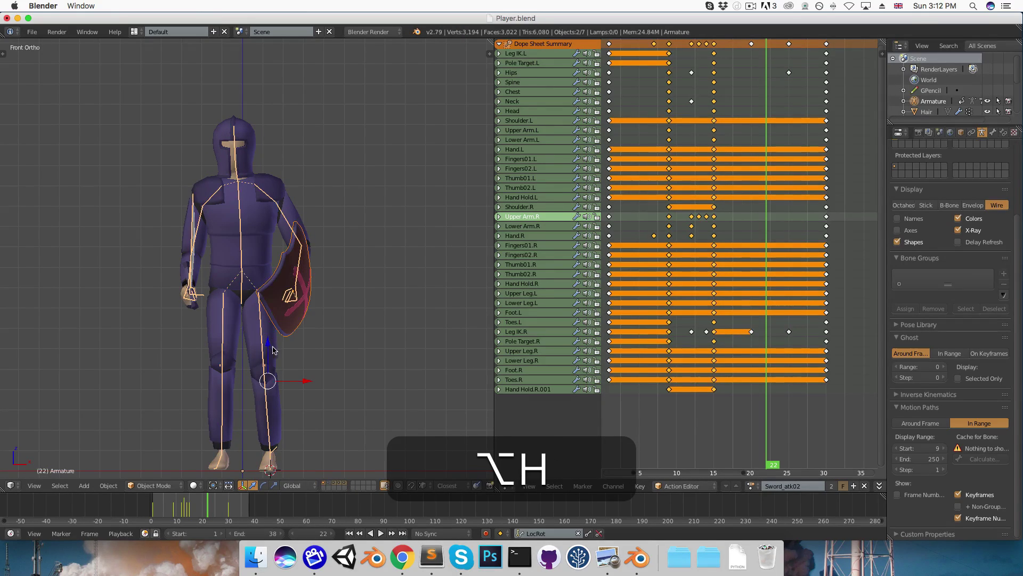
Play back the Sword_atk02 animation with sword and shield visible, reviewing the attack from the front and right side.
{"action": "left_click", "coordinate": [610, 297]}
{"action": "key", "text": "alt+a"}
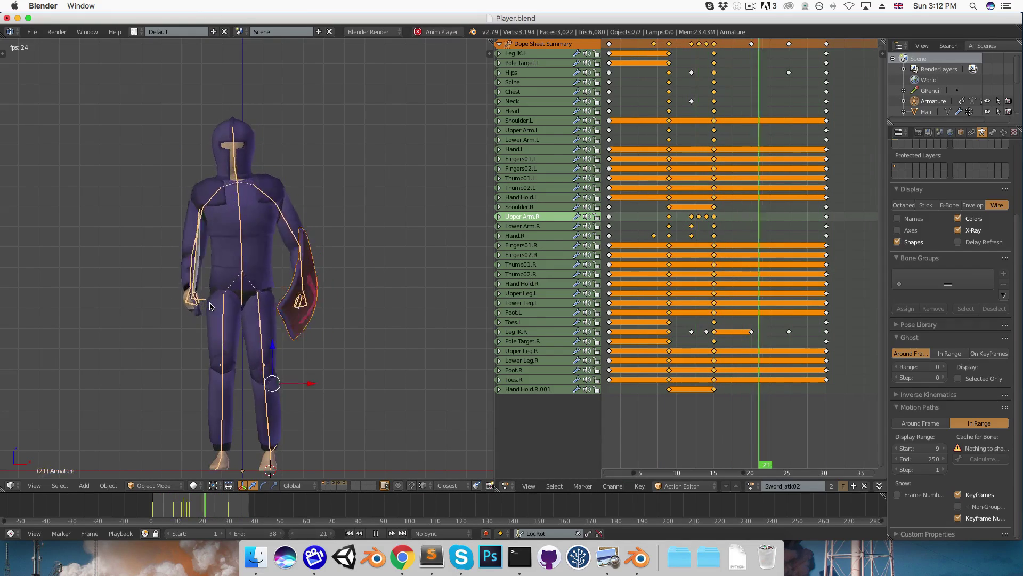
{"action": "key", "text": "3"}
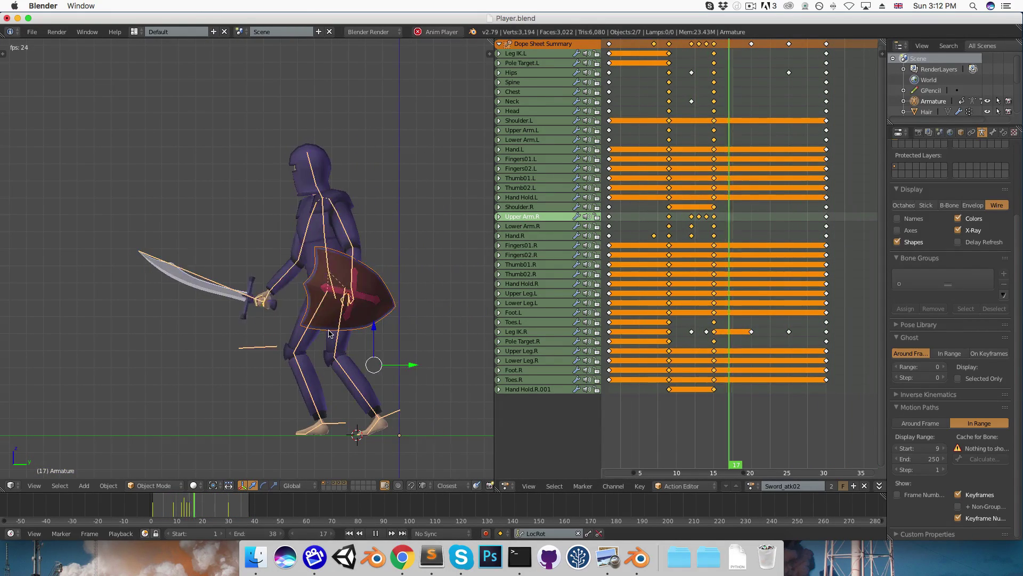
{"action": "key", "text": "alt+a"}
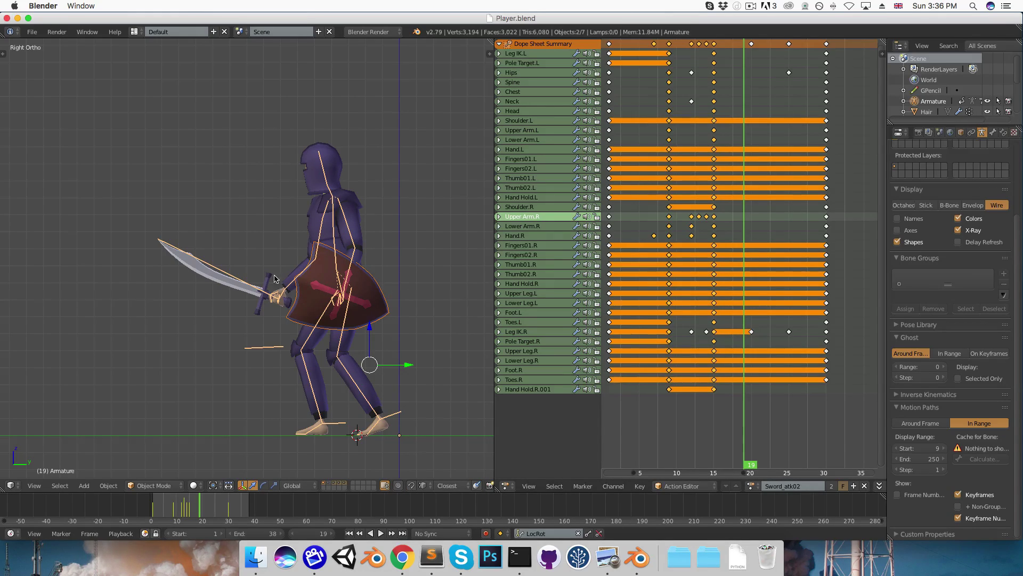
Hide the sword and the shield so only the knight's body and armature remain.
{"action": "right_click", "coordinate": [230, 288]}
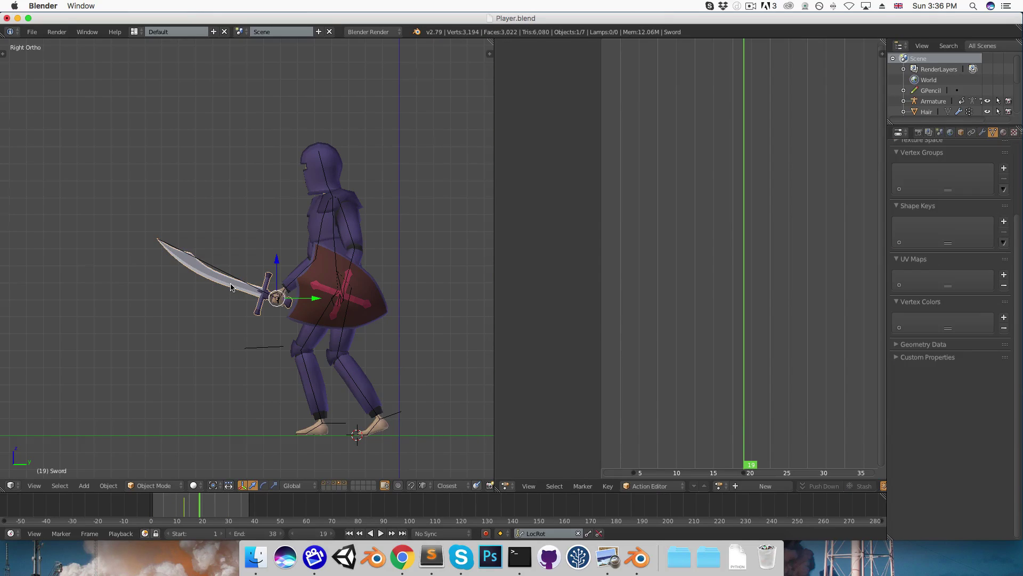
{"action": "key", "text": "h"}
{"action": "right_click", "coordinate": [381, 297]}
{"action": "key", "text": "h"}
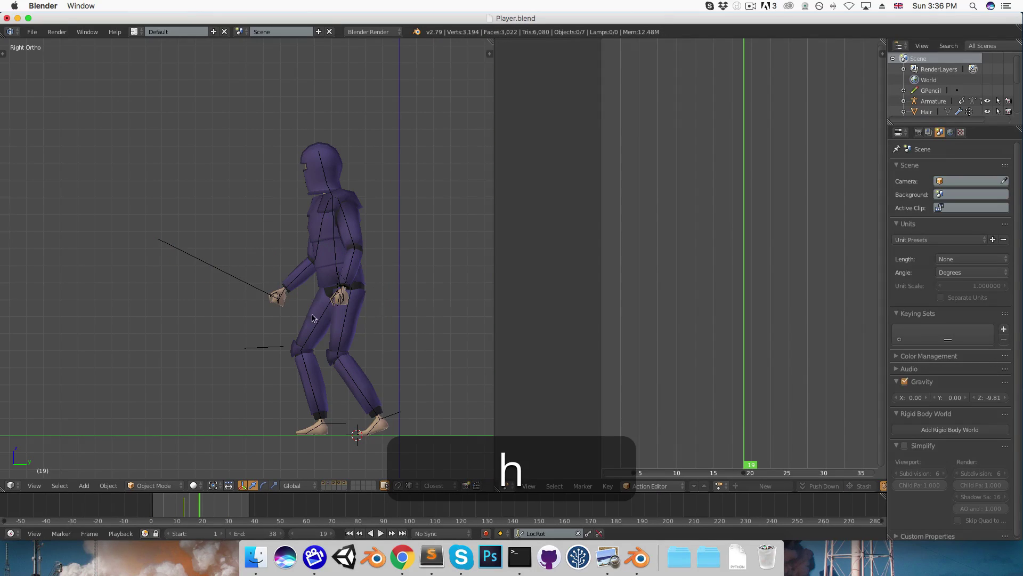
In the armature's Edit Mode, delete the long sword bone extending forward from the right hand.
{"action": "right_click", "coordinate": [245, 284]}
{"action": "key", "text": "Tab"}
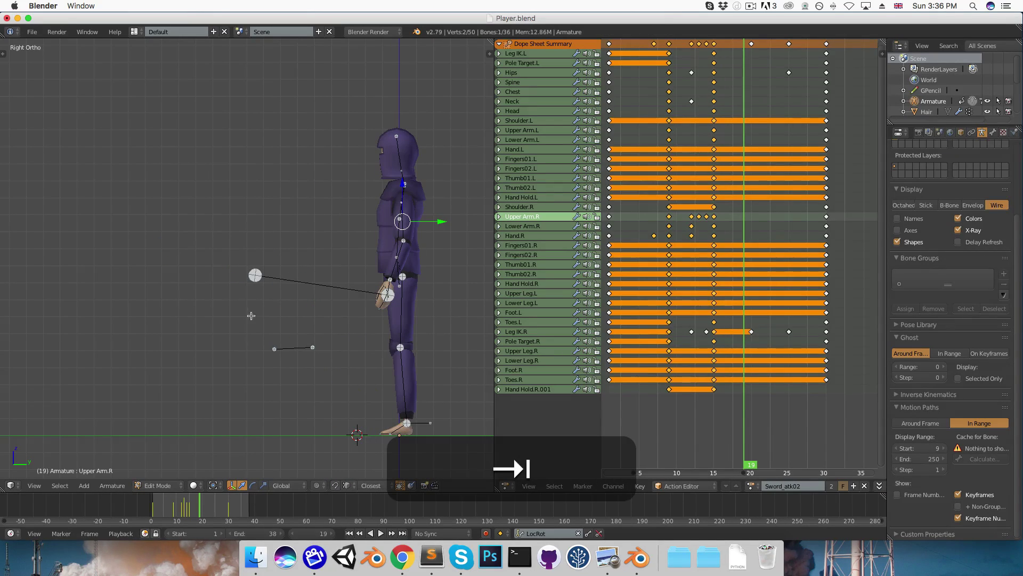
{"action": "right_click", "coordinate": [315, 291]}
{"action": "key", "text": "x"}
{"action": "left_click", "coordinate": [304, 286]}
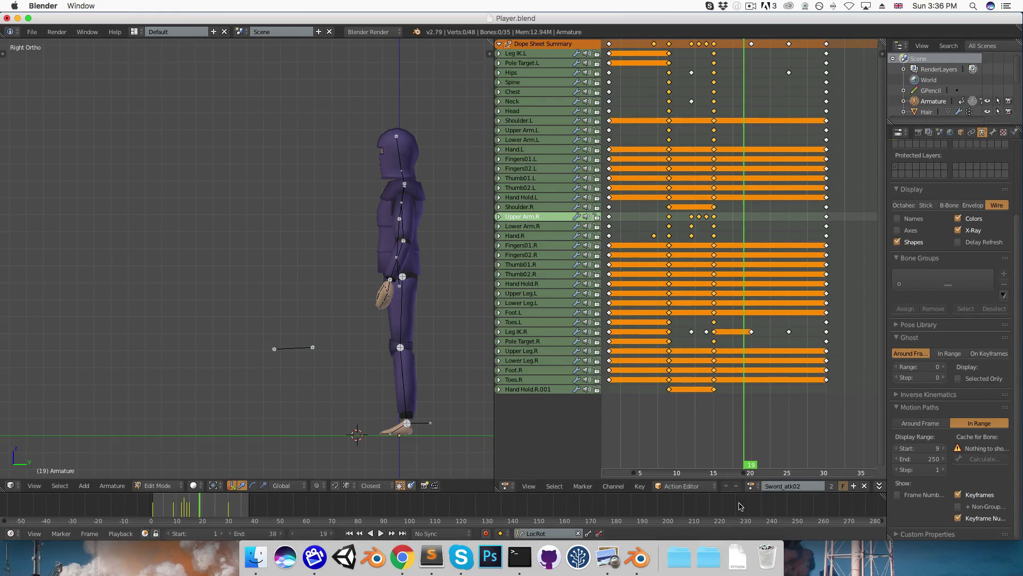
Make a copy of the Sword_atk01 action named Punch and put the armature back into Pose Mode.
{"action": "left_click", "coordinate": [751, 486]}
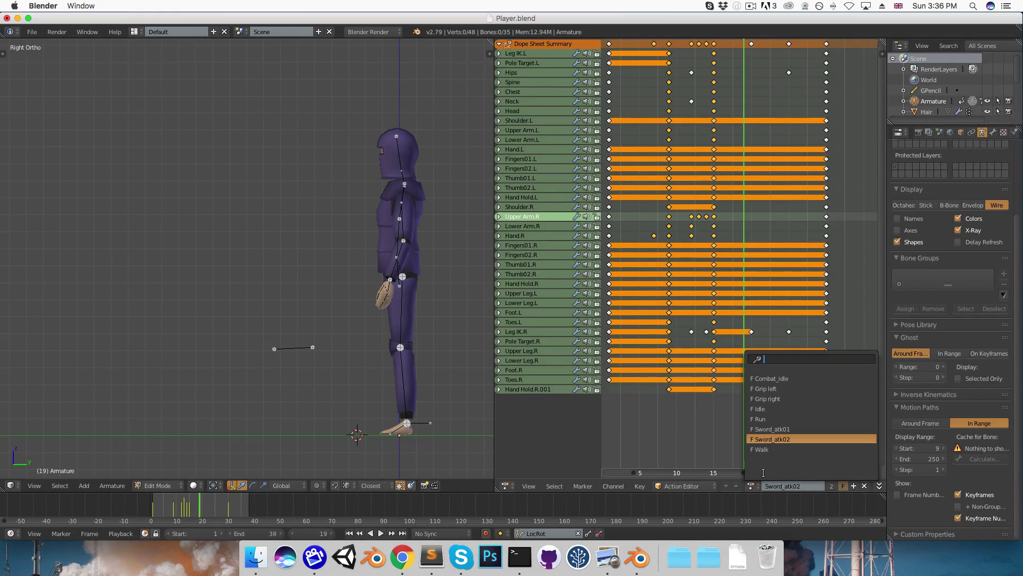
{"action": "left_click", "coordinate": [775, 430]}
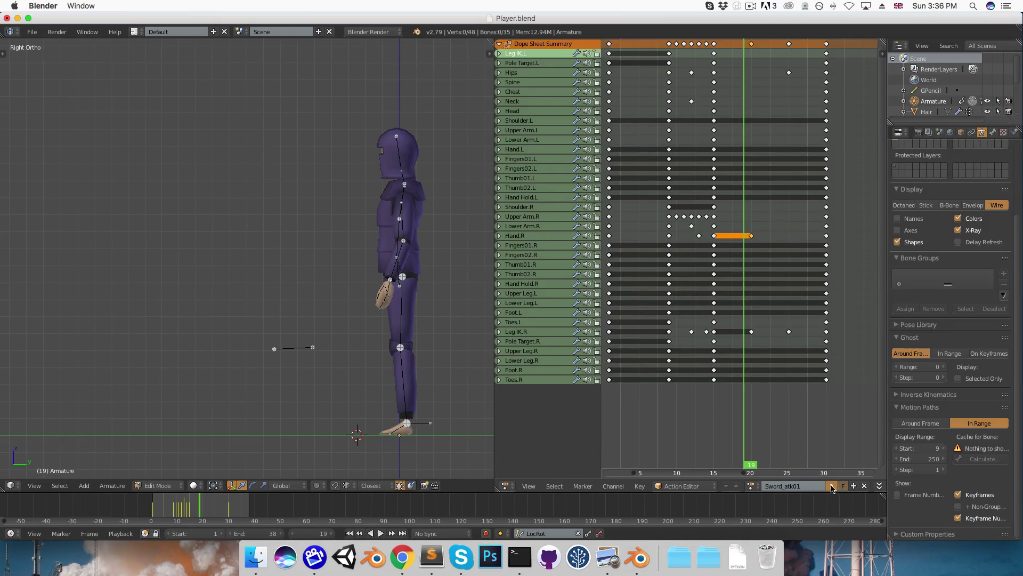
{"action": "type", "text": "Punch"}
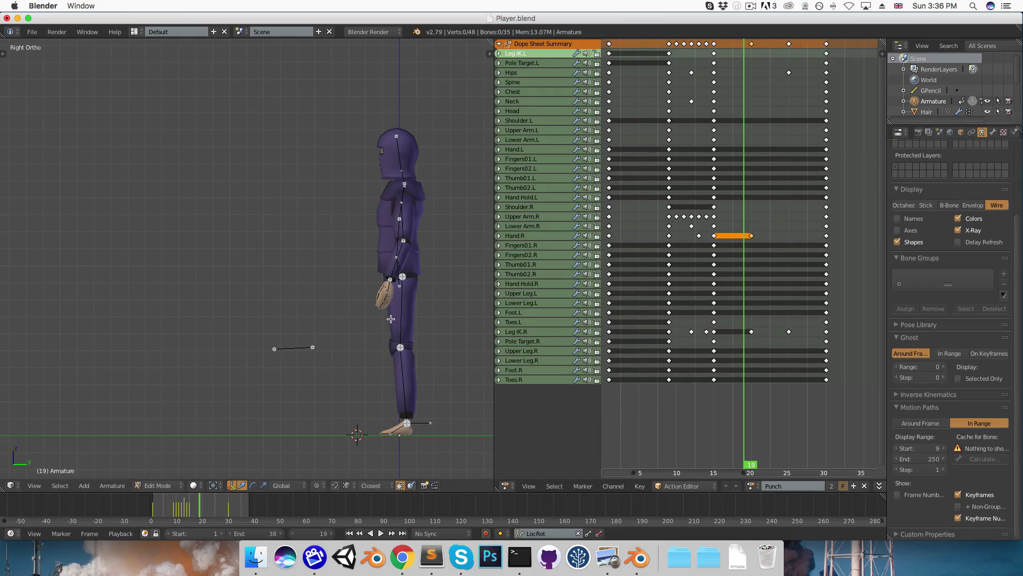
{"action": "key", "text": "Tab"}
{"action": "key", "text": "ctrl+Tab"}
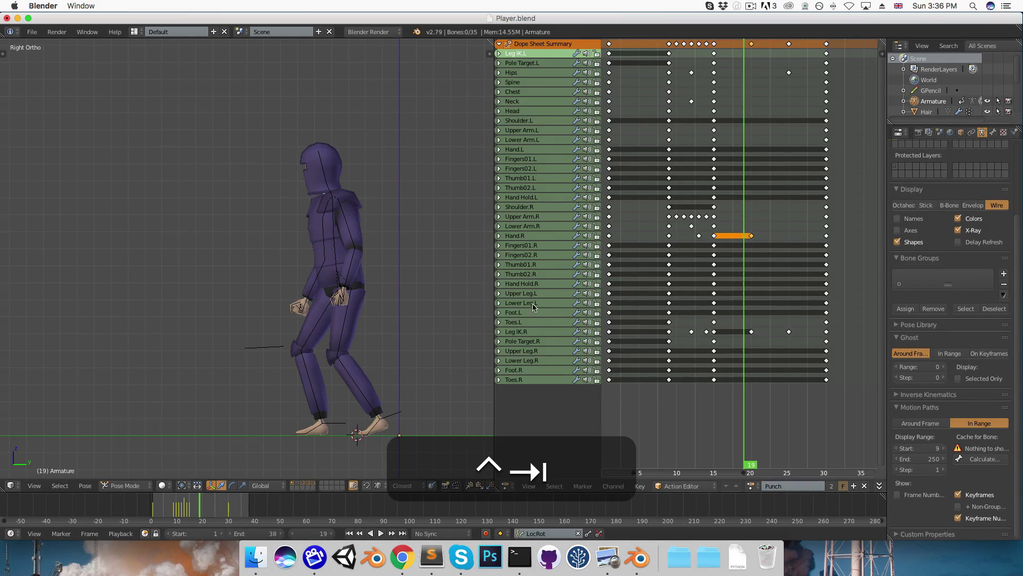
At frame 9 of Punch, rotate the Spine bone about -7.2° and slightly rotate Upper Arm.R, seen from the right.
{"action": "left_click", "coordinate": [672, 248]}
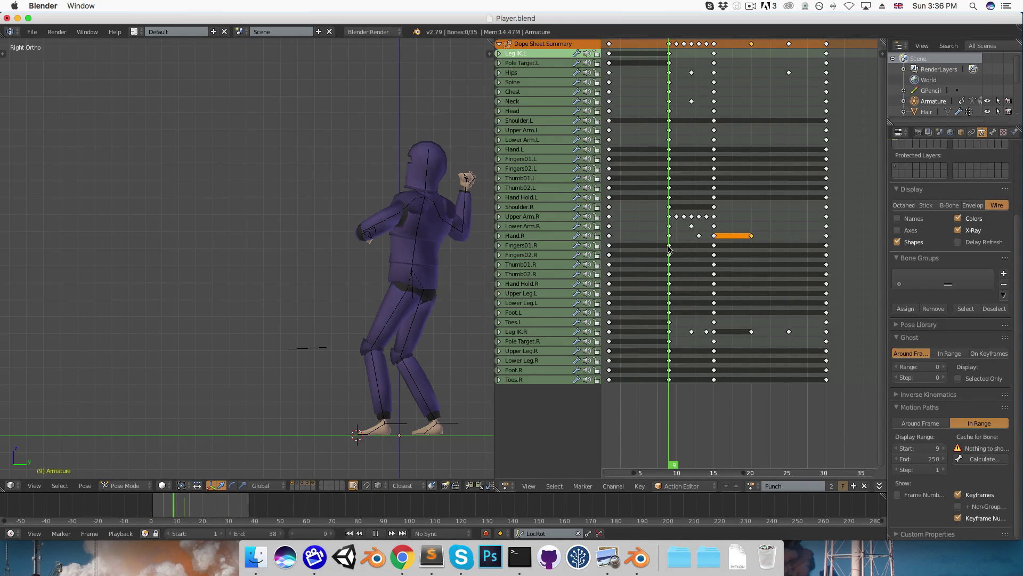
{"action": "right_click", "coordinate": [415, 257]}
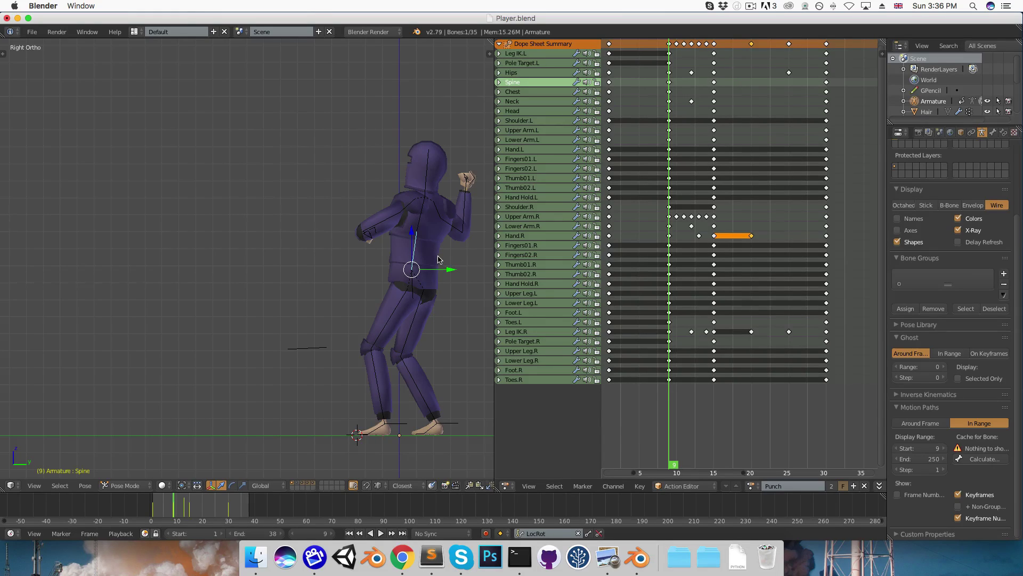
{"action": "key", "text": "r"}
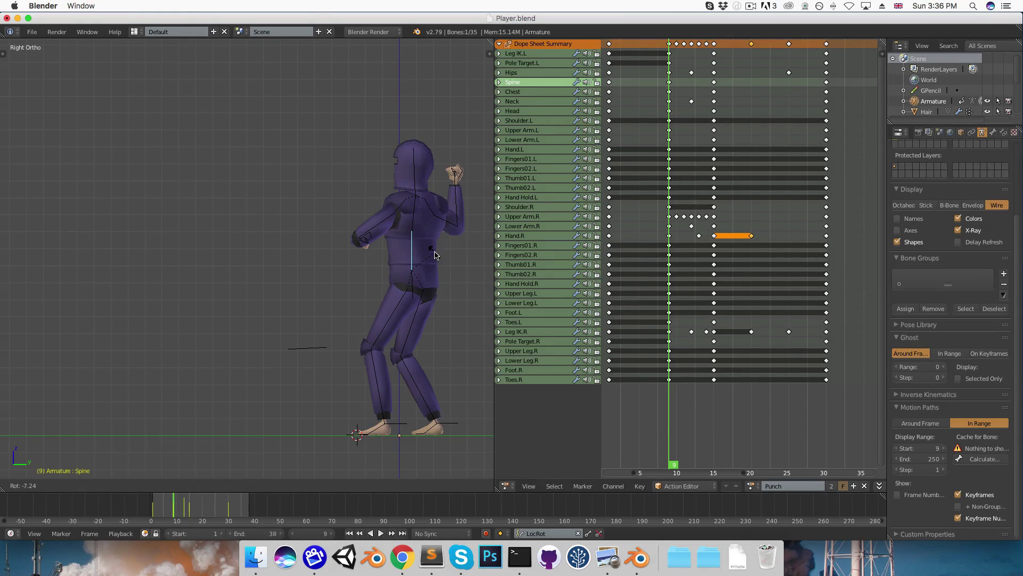
{"action": "left_click", "coordinate": [434, 255]}
{"action": "right_click", "coordinate": [448, 222]}
{"action": "key", "text": "r"}
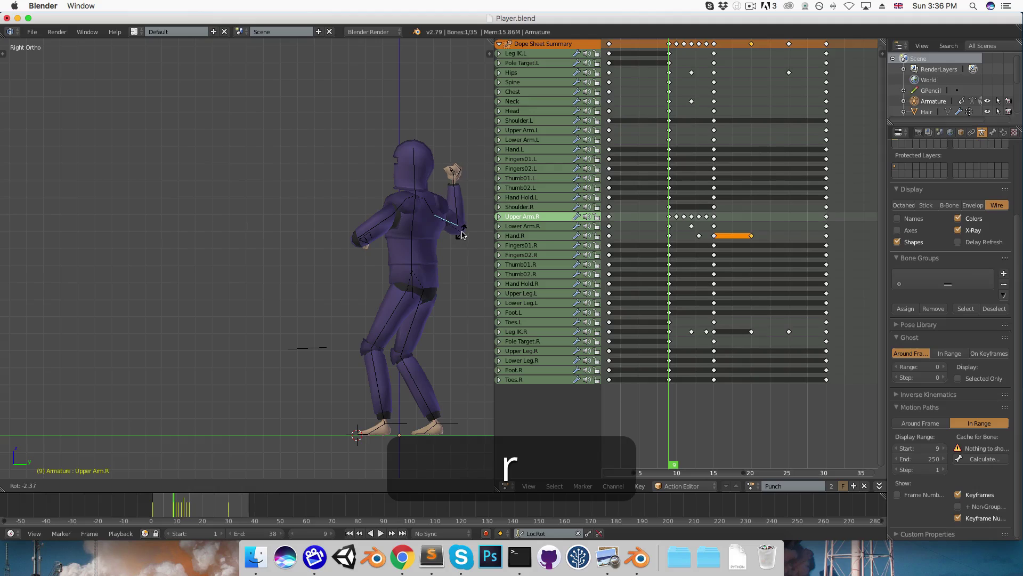
{"action": "key", "text": "3"}
{"action": "key", "text": "ctrl+KP_1"}
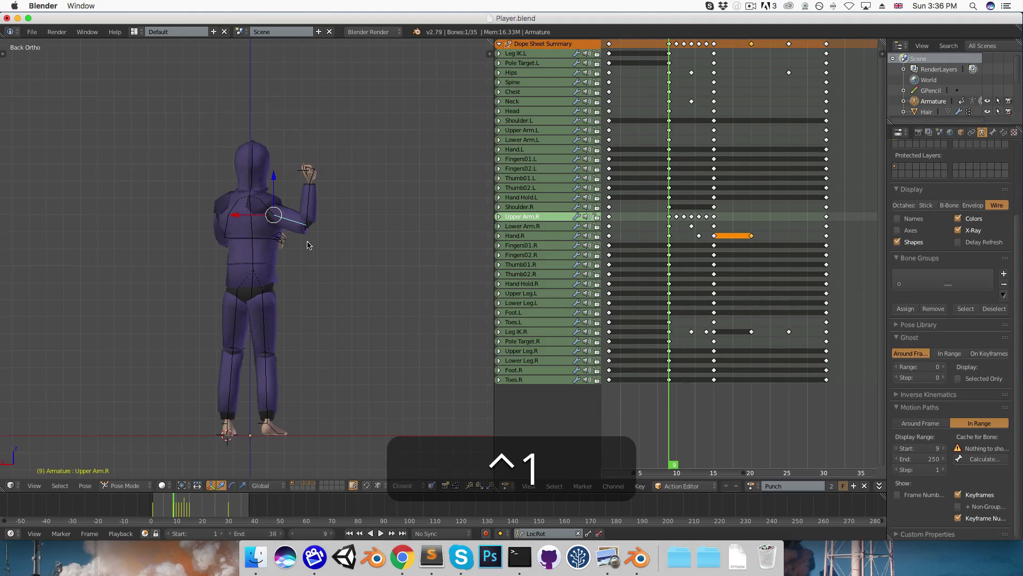
Rotate Lower Arm.R outward in the back view and turn Hand.R to shape the raised fist at frame 9.
{"action": "right_click", "coordinate": [315, 209]}
{"action": "key", "text": "r"}
{"action": "left_click", "coordinate": [322, 210]}
{"action": "scroll", "coordinate": [326, 214], "scroll_direction": "up", "scroll_amount": 3}
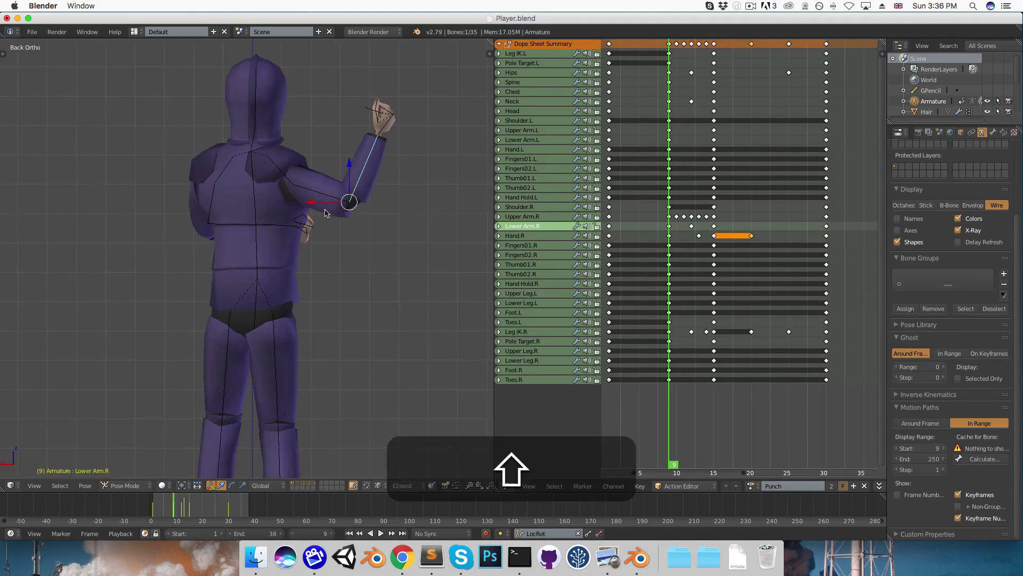
{"action": "middle_click_drag", "start_coordinate": [327, 214], "coordinate": [298, 307]}
{"action": "right_click", "coordinate": [376, 323]}
{"action": "key", "text": "r"}
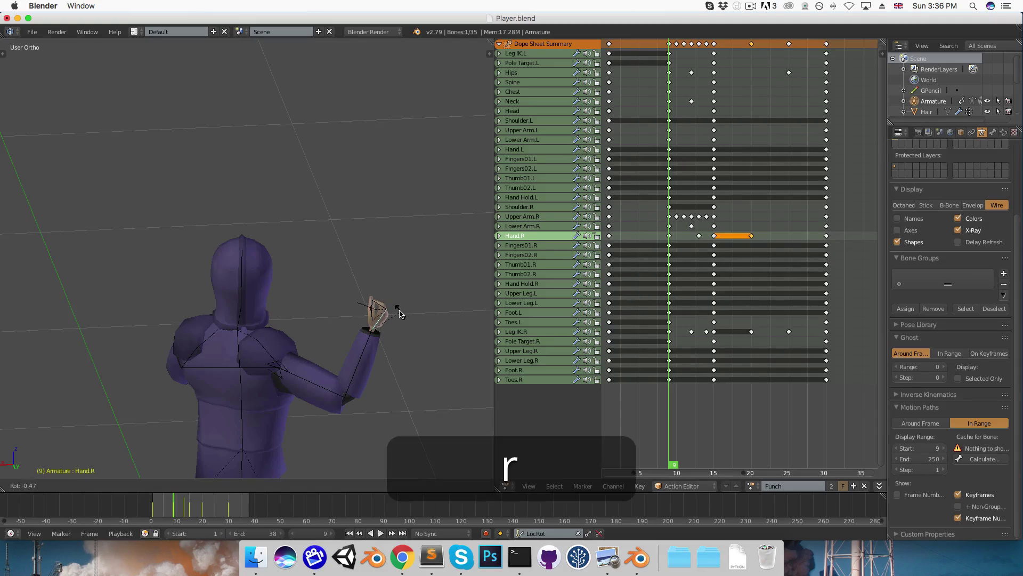
{"action": "left_click", "coordinate": [372, 309]}
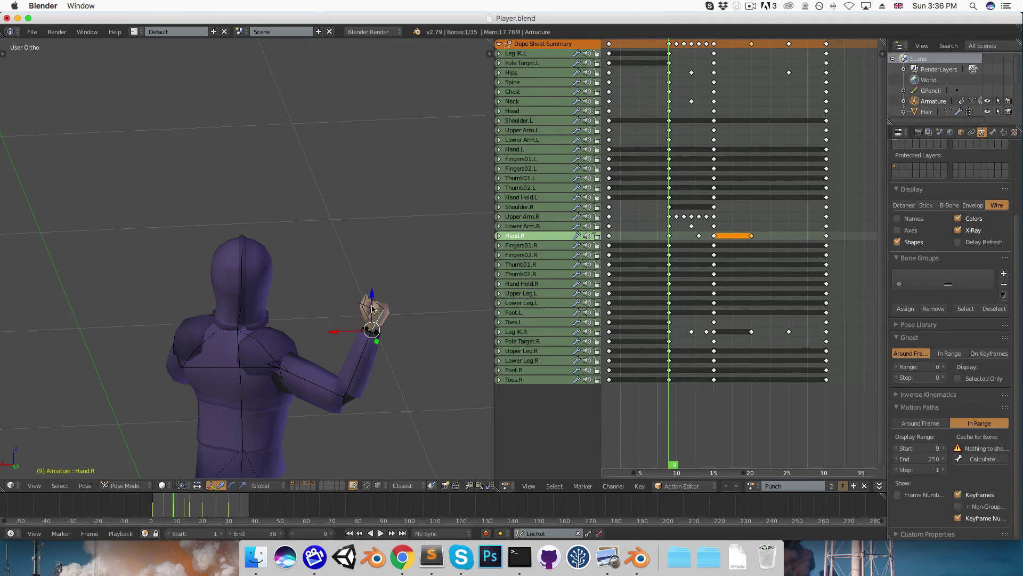
Adjust Lower Arm.R with a free trackball rotation to refine the raised forearm at frame 9.
{"action": "right_click", "coordinate": [367, 346]}
{"action": "key", "text": "r"}
{"action": "key", "text": "r"}
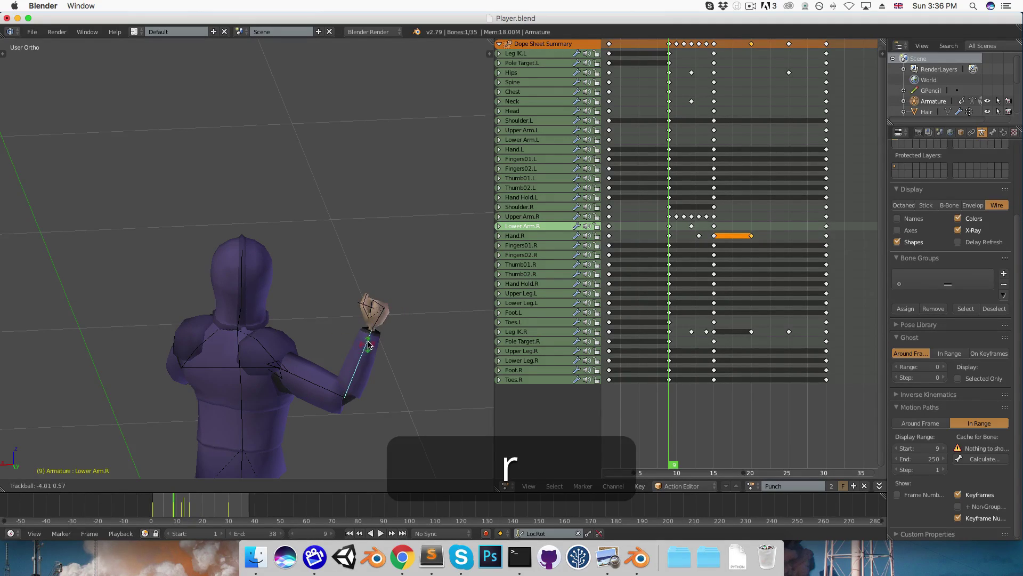
{"action": "left_click", "coordinate": [350, 328]}
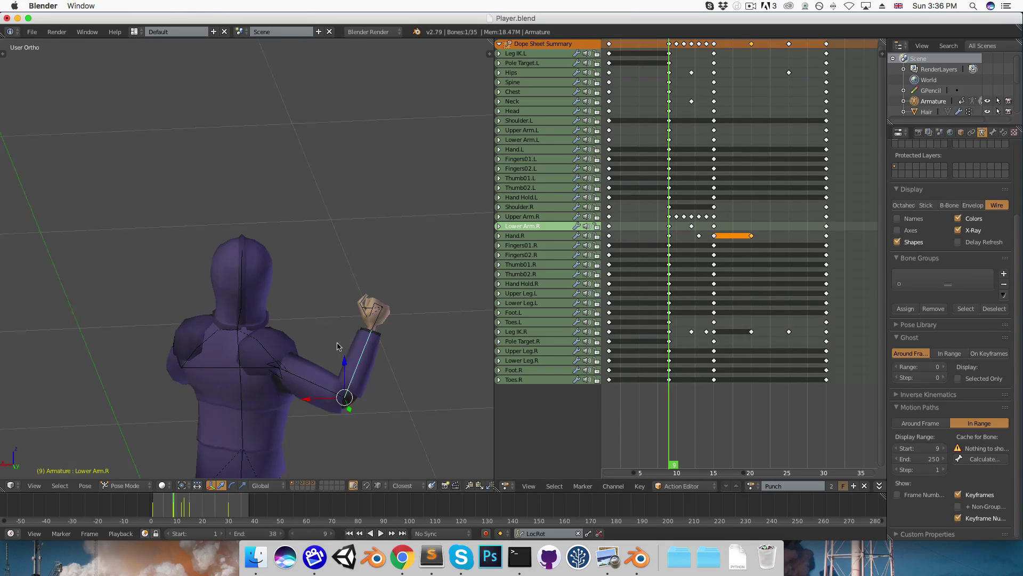
Fine-tune the rotation of Upper Arm.R at frame 9 from the right side and check it from the front.
{"action": "key", "text": "3"}
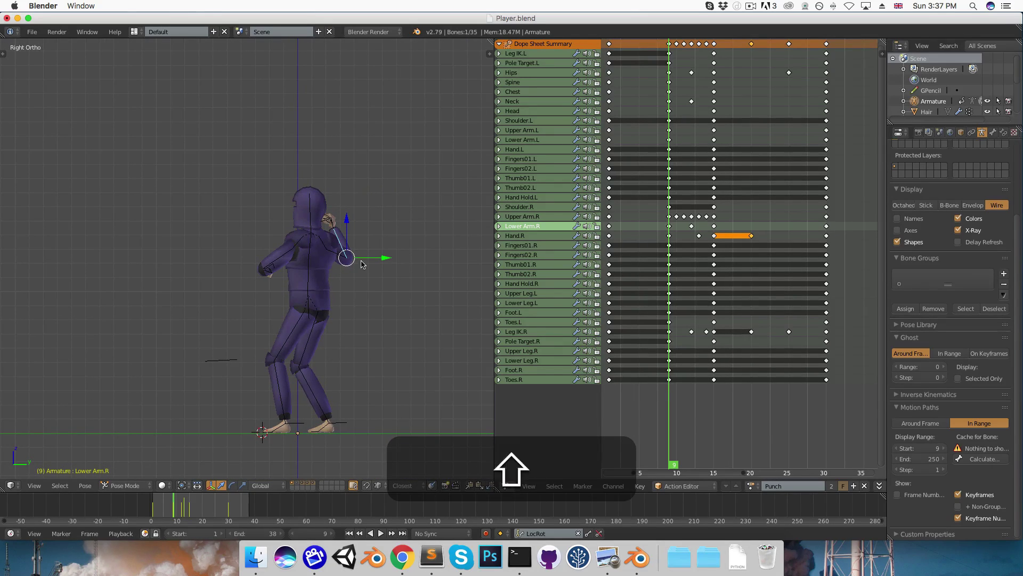
{"action": "right_click", "coordinate": [333, 246]}
{"action": "key", "text": "r"}
{"action": "key", "text": "1"}
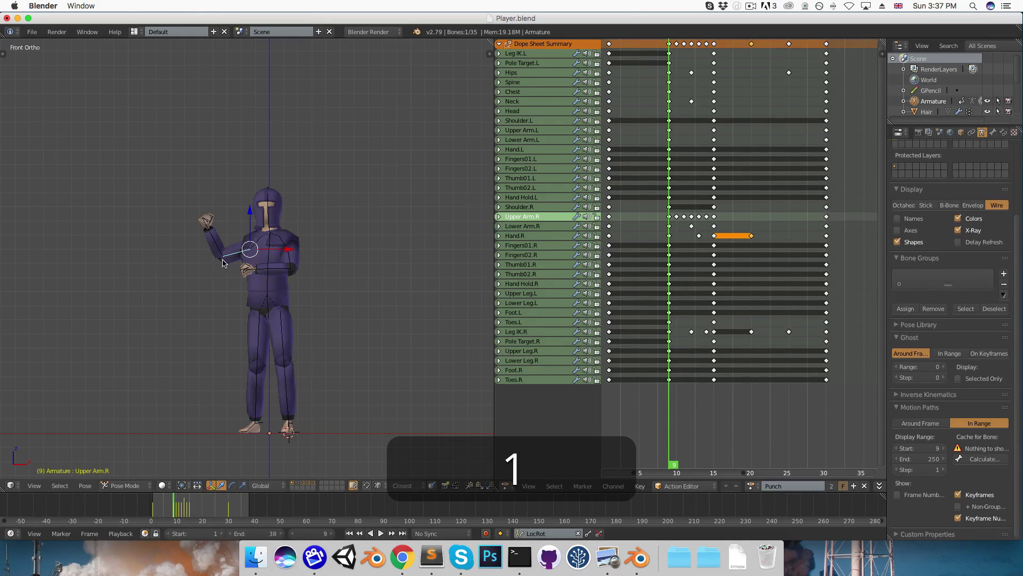
{"action": "key", "text": "r"}
{"action": "right_click", "coordinate": [229, 264]}
Select all the armature's bones and keyframe the whole wind-up pose at frame 9.
{"action": "key", "text": "a"}
{"action": "key", "text": "a"}
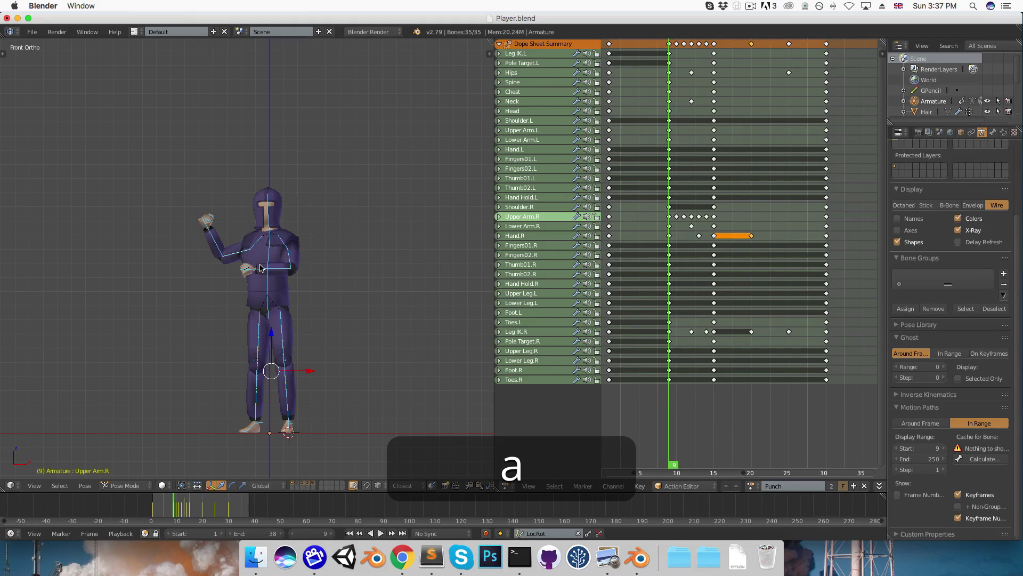
{"action": "key", "text": "i"}
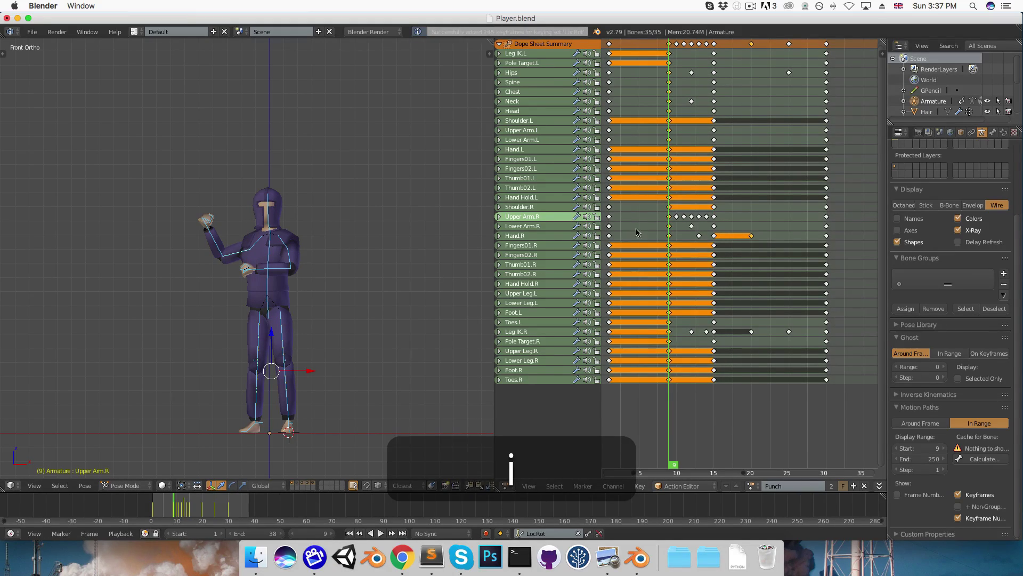
Delete the in-between keyframes of Upper Arm.R, Lower Arm.R and Hand.R from frames 10 to 14.
{"action": "key", "text": "a"}
{"action": "key", "text": "b"}
{"action": "left_click_drag", "start_coordinate": [673, 207], "coordinate": [710, 250]}
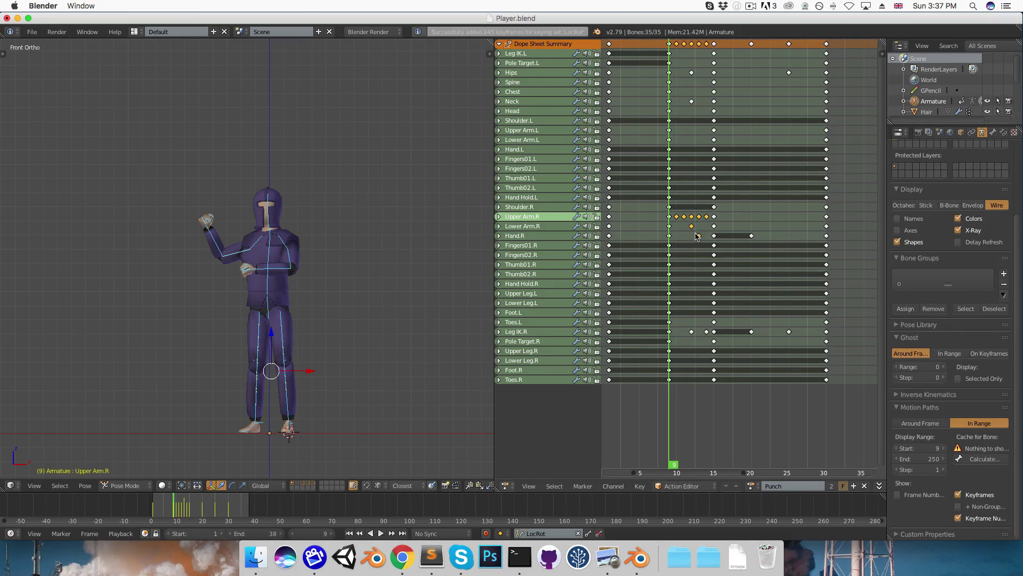
{"action": "key", "text": "x"}
{"action": "left_click", "coordinate": [683, 220]}
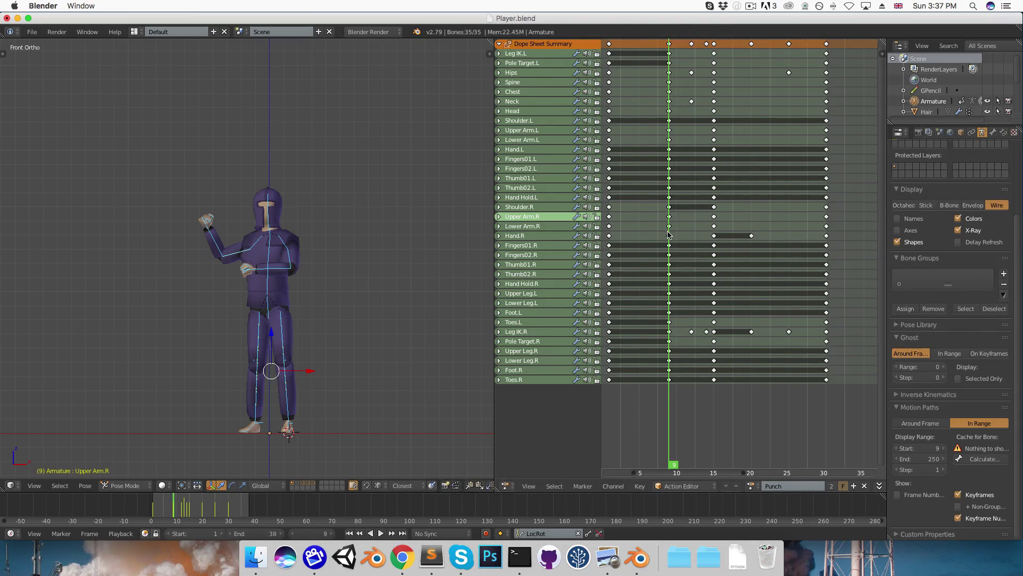
Move to frame 15 and rotate Shoulder.R for the punch pose in the right side view.
{"action": "key", "text": "alt+a"}
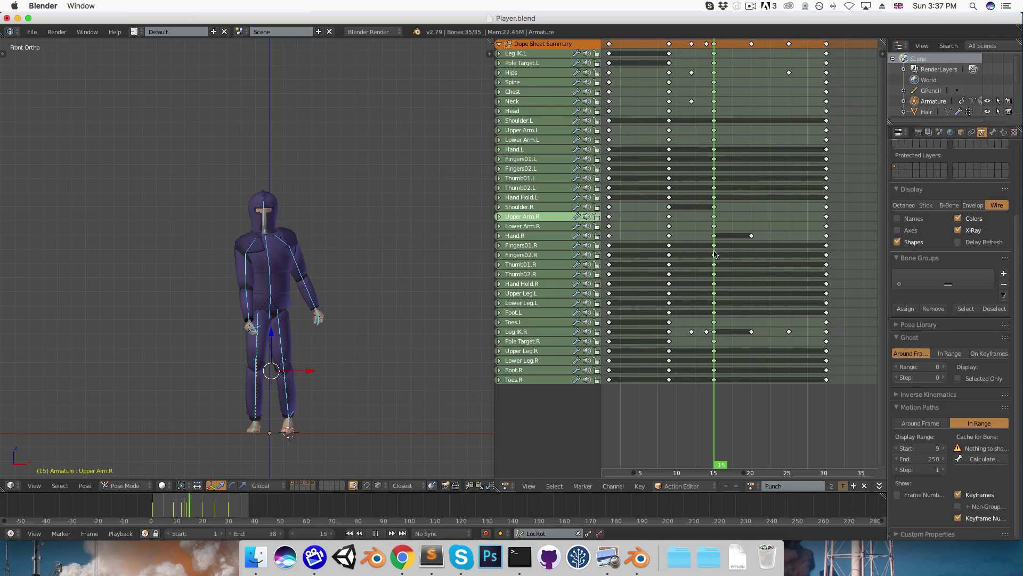
{"action": "right_click", "coordinate": [249, 249]}
{"action": "key", "text": "KP_3"}
{"action": "key", "text": "r"}
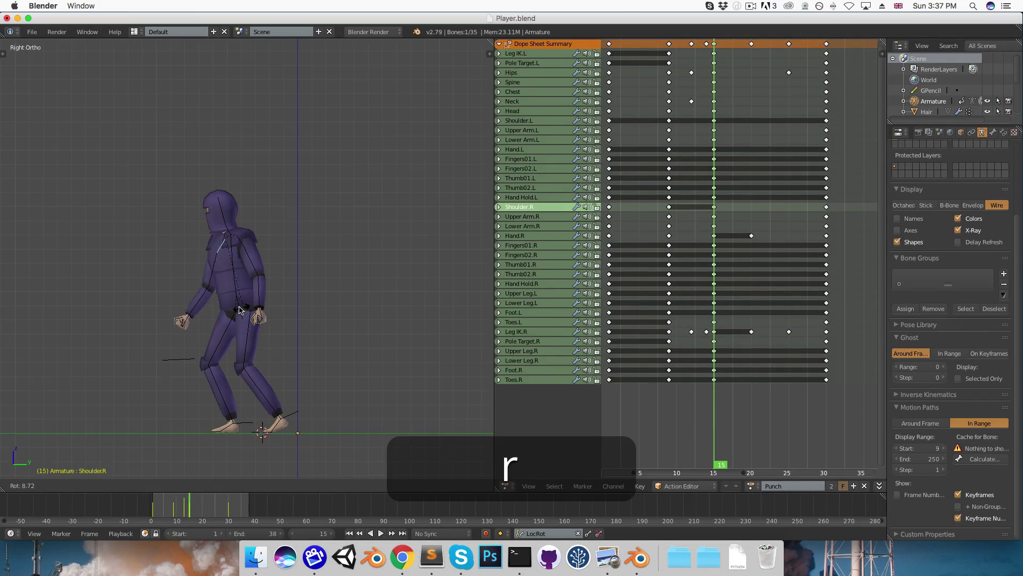
{"action": "left_click", "coordinate": [205, 277]}
Rotate Upper Arm.R and Lower Arm.R at frame 15 to stretch the right arm straight forward at shoulder height.
{"action": "right_click", "coordinate": [204, 277]}
{"action": "key", "text": "r"}
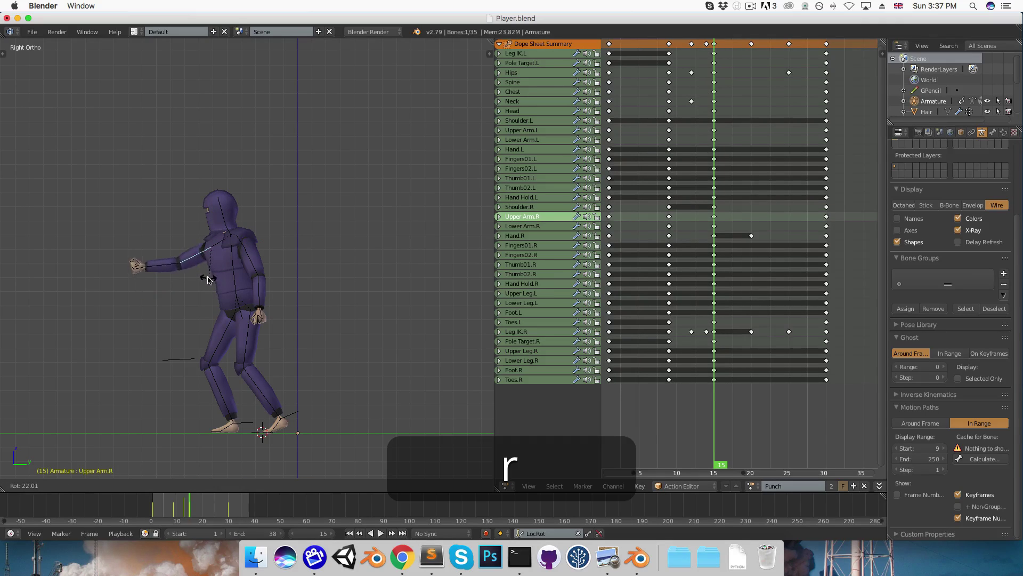
{"action": "left_click", "coordinate": [169, 256]}
{"action": "right_click", "coordinate": [163, 253]}
{"action": "key", "text": "r"}
{"action": "left_click", "coordinate": [155, 253]}
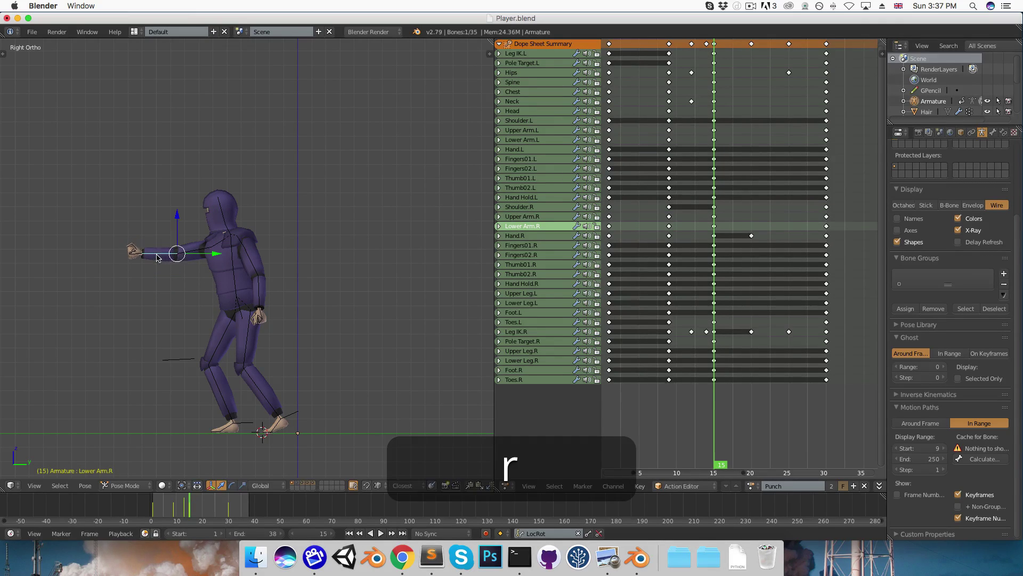
Rotate Upper Arm.R around the global Y axis at frame 15 to twist the outstretched arm.
{"action": "middle_click_drag", "start_coordinate": [181, 266], "coordinate": [310, 284]}
{"action": "key", "text": "d"}
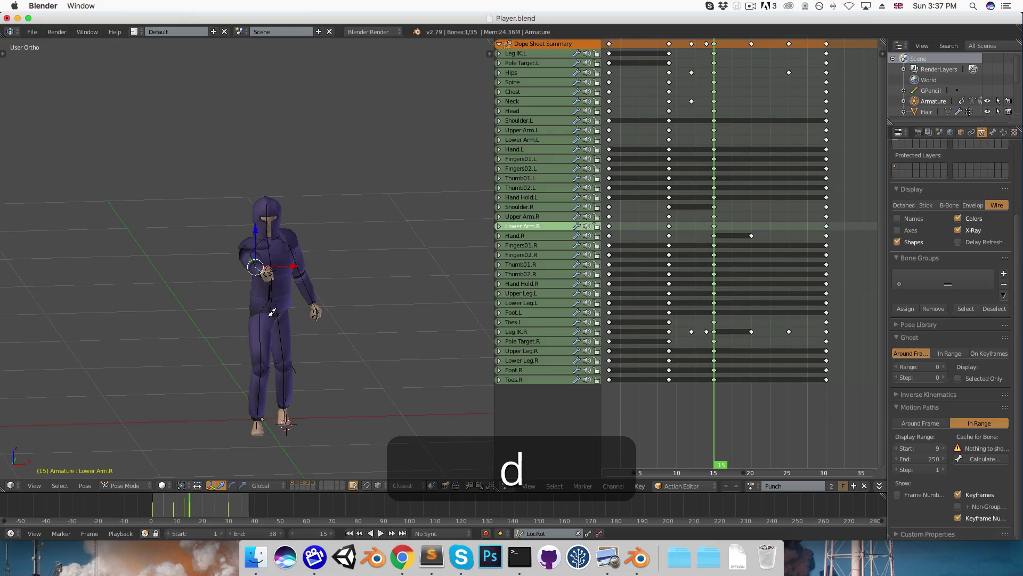
{"action": "key", "text": "super+z"}
{"action": "scroll", "coordinate": [259, 256], "scroll_direction": "up", "scroll_amount": 4}
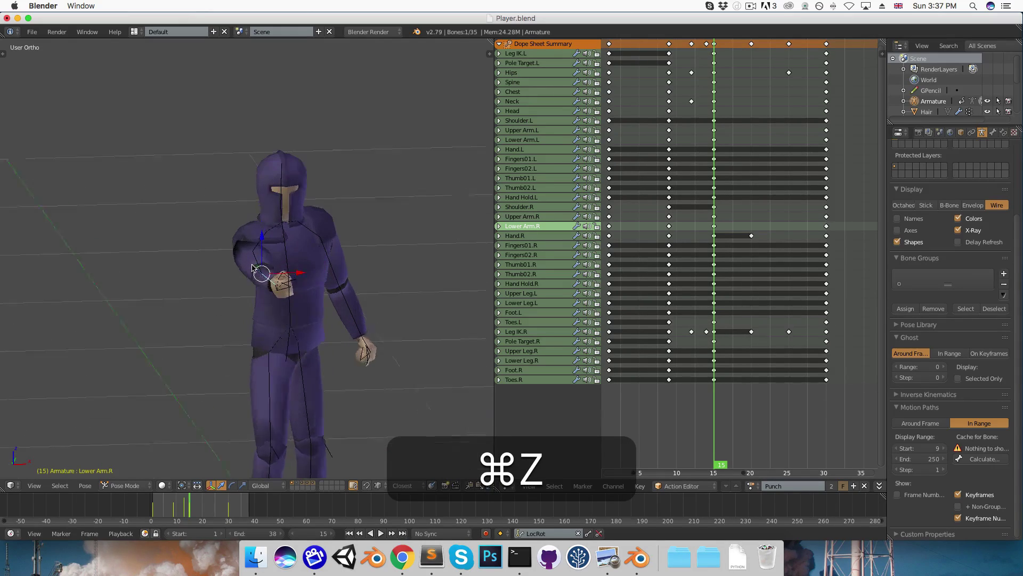
{"action": "right_click", "coordinate": [258, 256]}
{"action": "key", "text": "r"}
{"action": "key", "text": "y"}
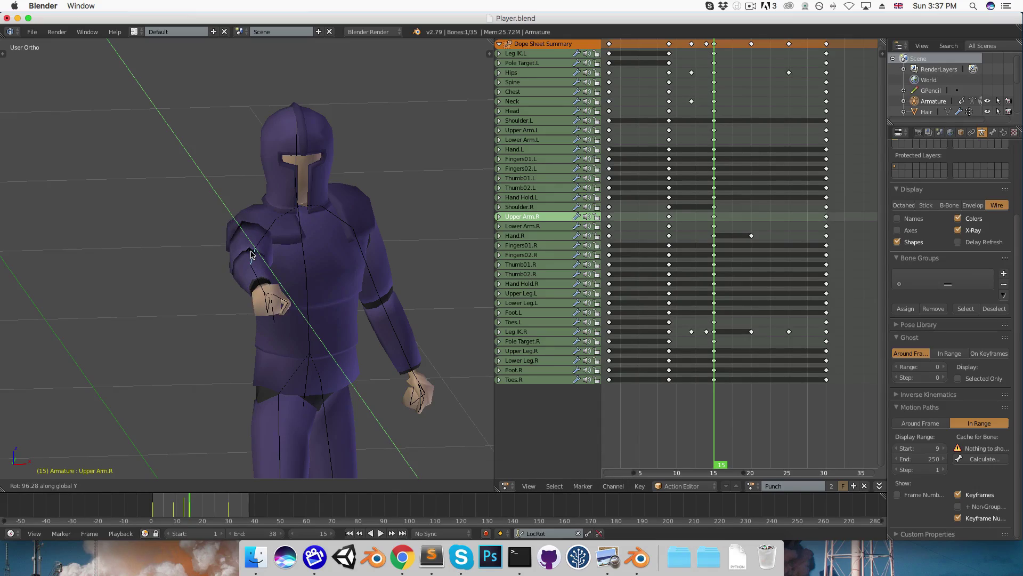
{"action": "left_click", "coordinate": [259, 279]}
Rotate Lower Arm.R and Hand.R around the global Y axis at frame 15 to turn the punching fist.
{"action": "right_click", "coordinate": [260, 281]}
{"action": "key", "text": "r"}
{"action": "key", "text": "shift+y"}
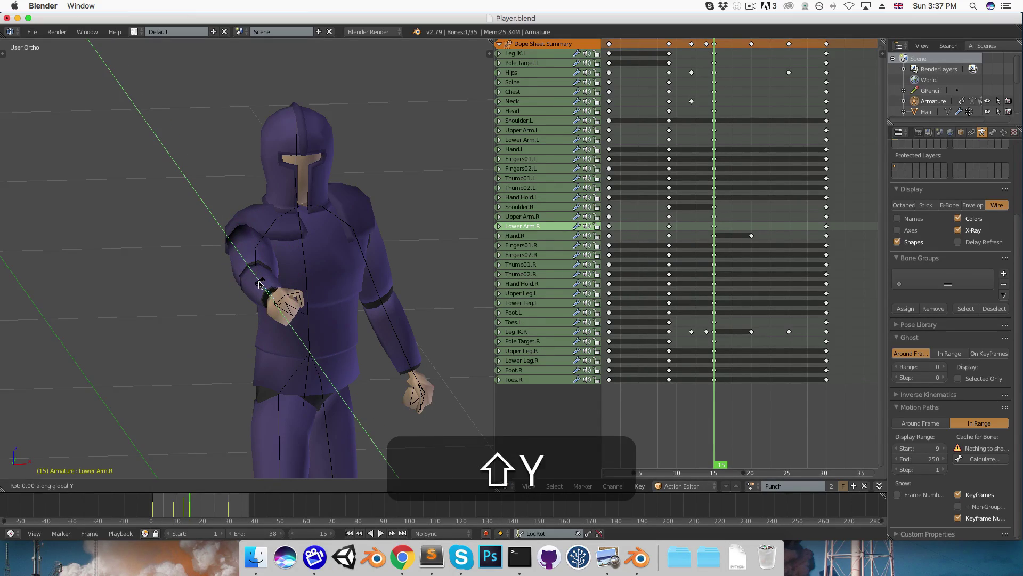
{"action": "left_click", "coordinate": [252, 293]}
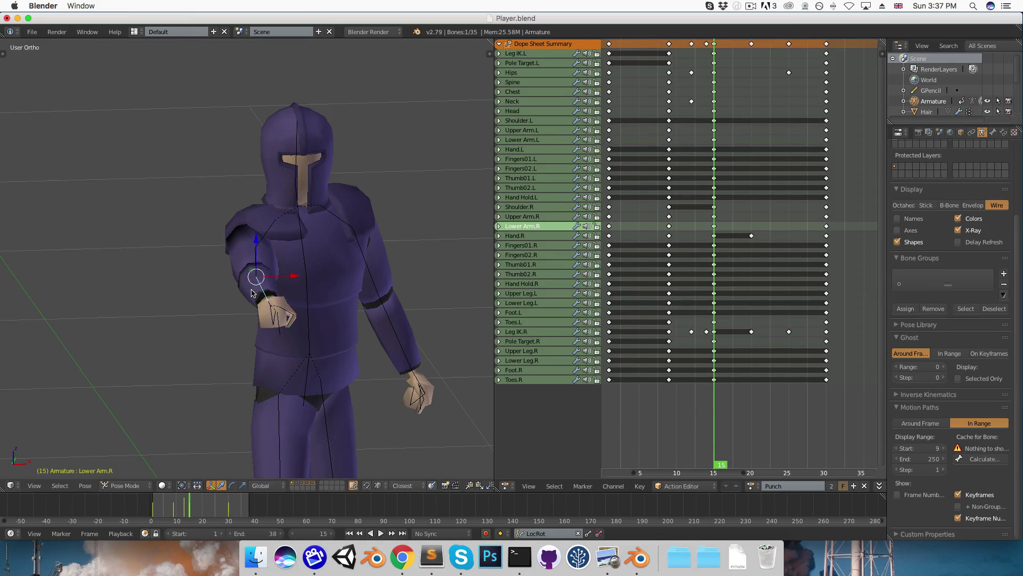
{"action": "right_click", "coordinate": [270, 303]}
{"action": "key", "text": "r"}
{"action": "key", "text": "y"}
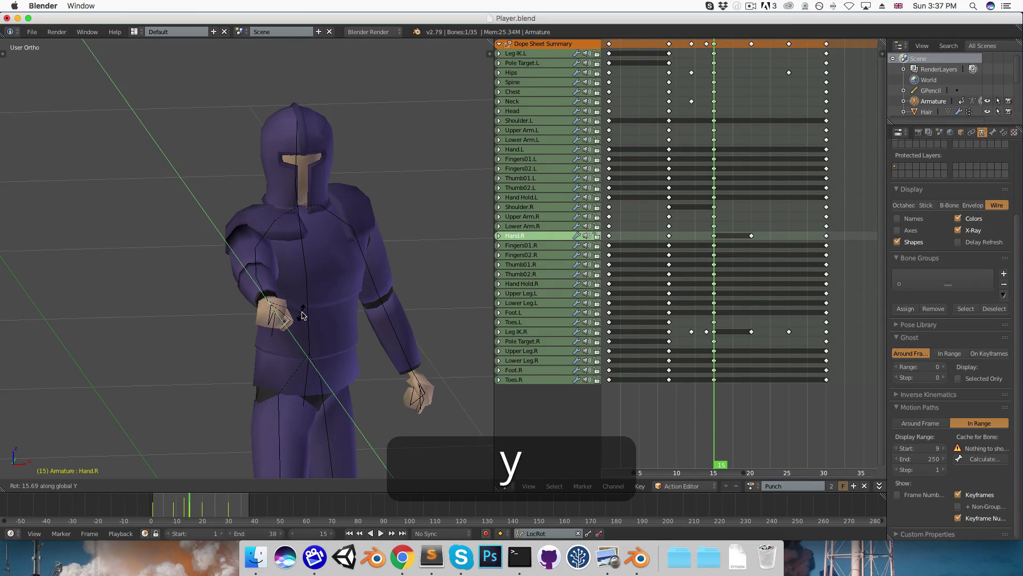
{"action": "key", "text": "r"}
{"action": "left_click", "coordinate": [313, 315]}
Rotate Upper Arm.R, Lower Arm.R and Shoulder.R in the top view to swing the outstretched right arm inward toward the centre line.
{"action": "key", "text": "7"}
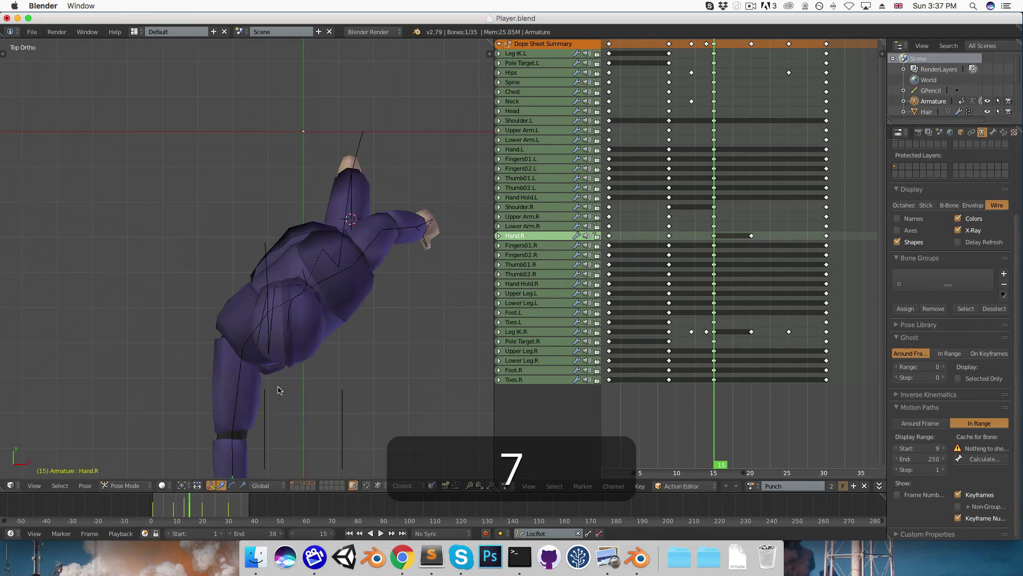
{"action": "key", "text": "shift+7"}
{"action": "right_click", "coordinate": [257, 280]}
{"action": "key", "text": "shift+r"}
{"action": "key", "text": "r"}
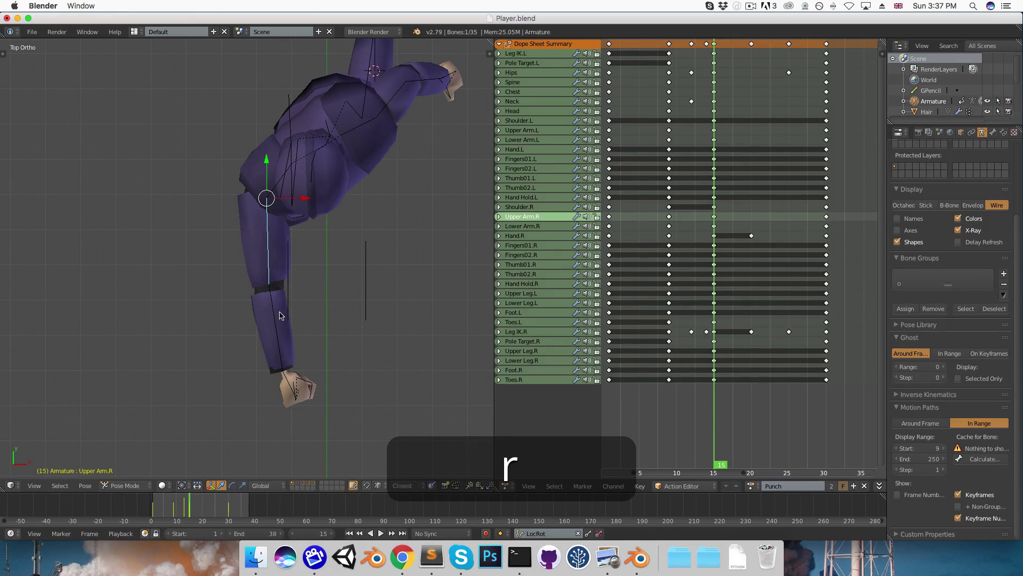
{"action": "left_click", "coordinate": [293, 368]}
{"action": "right_click", "coordinate": [296, 354]}
{"action": "key", "text": "r"}
{"action": "left_click", "coordinate": [302, 366]}
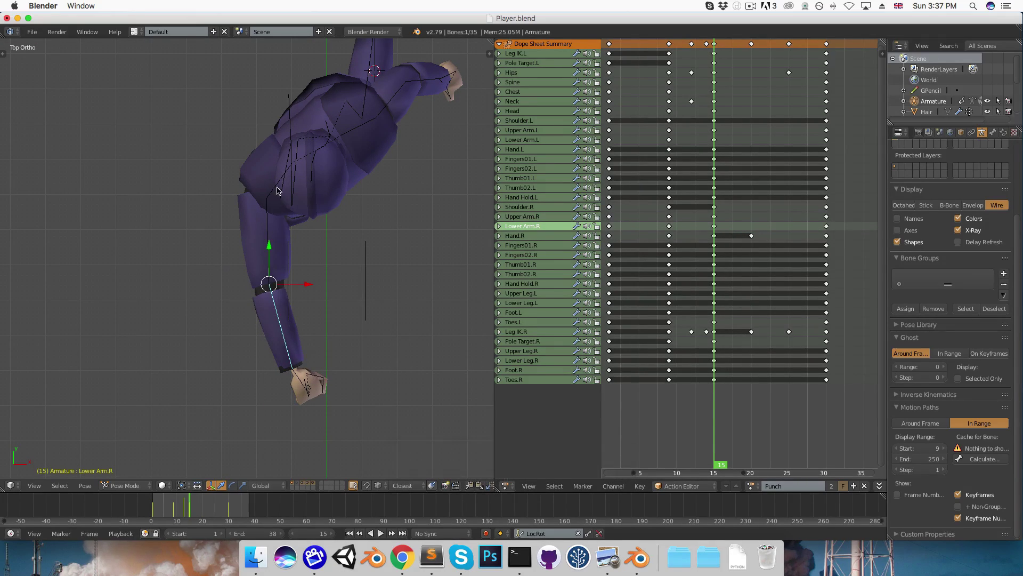
{"action": "right_click", "coordinate": [280, 191]}
{"action": "key", "text": "r"}
{"action": "left_click", "coordinate": [318, 260]}
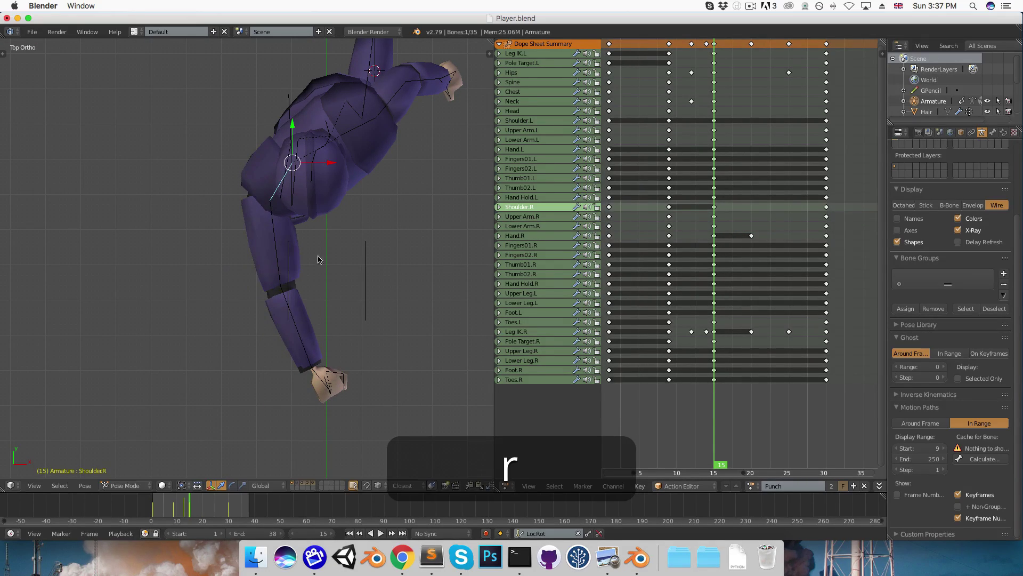
Rotate Upper Arm.L in the right side view to adjust the trailing left arm at frame 15.
{"action": "right_click", "coordinate": [397, 101]}
{"action": "key", "text": "shift+3"}
{"action": "key", "text": "shift+r"}
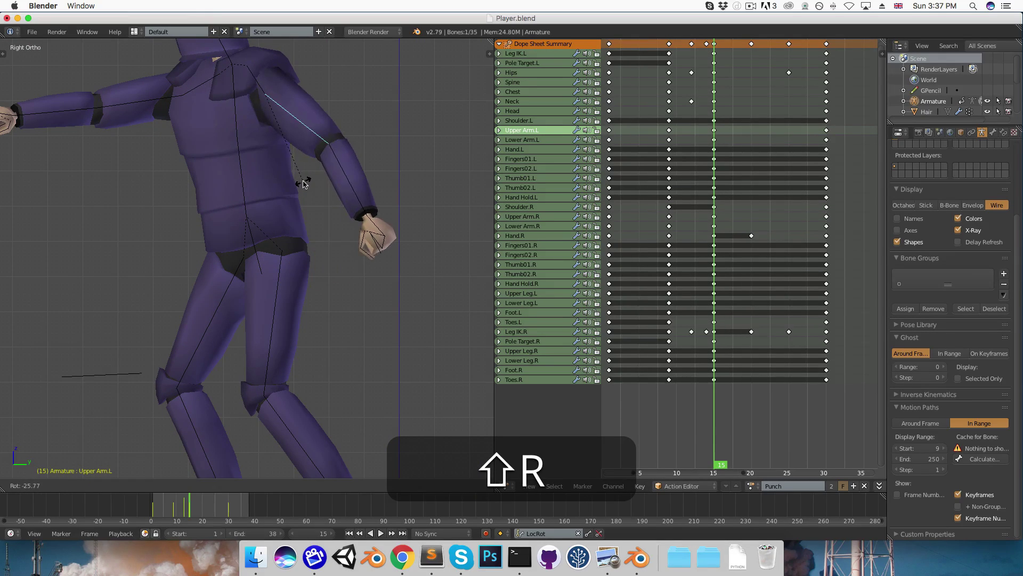
{"action": "key", "text": "r"}
{"action": "left_click", "coordinate": [347, 182]}
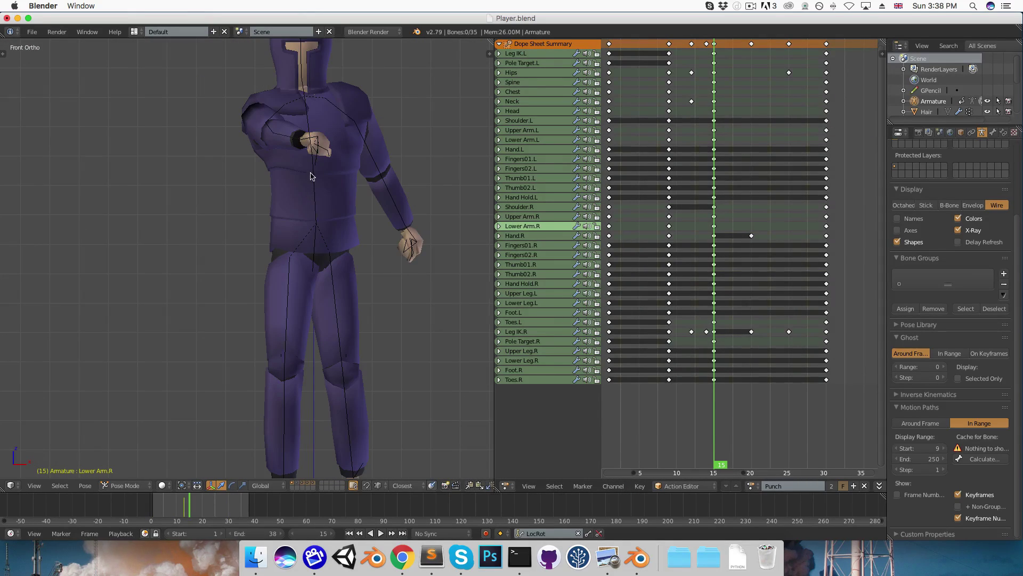
Rotate Shoulder.R slightly, and twist the Spine about 18° around the global Z axis to push the punch further across.
{"action": "middle_click_drag", "start_coordinate": [312, 176], "coordinate": [272, 221]}
{"action": "right_click", "coordinate": [270, 213]}
{"action": "key", "text": "r"}
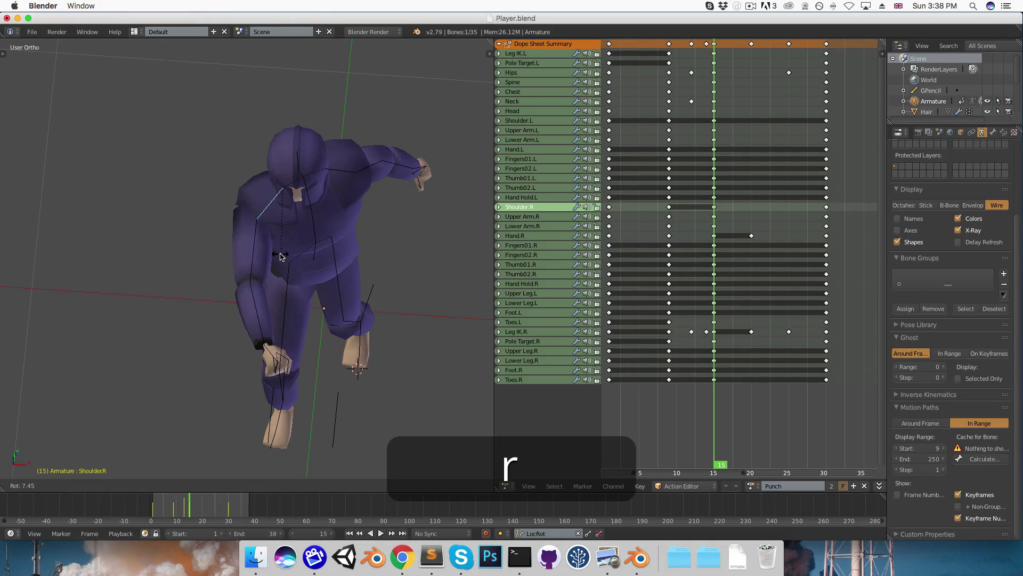
{"action": "left_click", "coordinate": [299, 240]}
{"action": "right_click", "coordinate": [314, 222]}
{"action": "key", "text": "r"}
{"action": "key", "text": "z"}
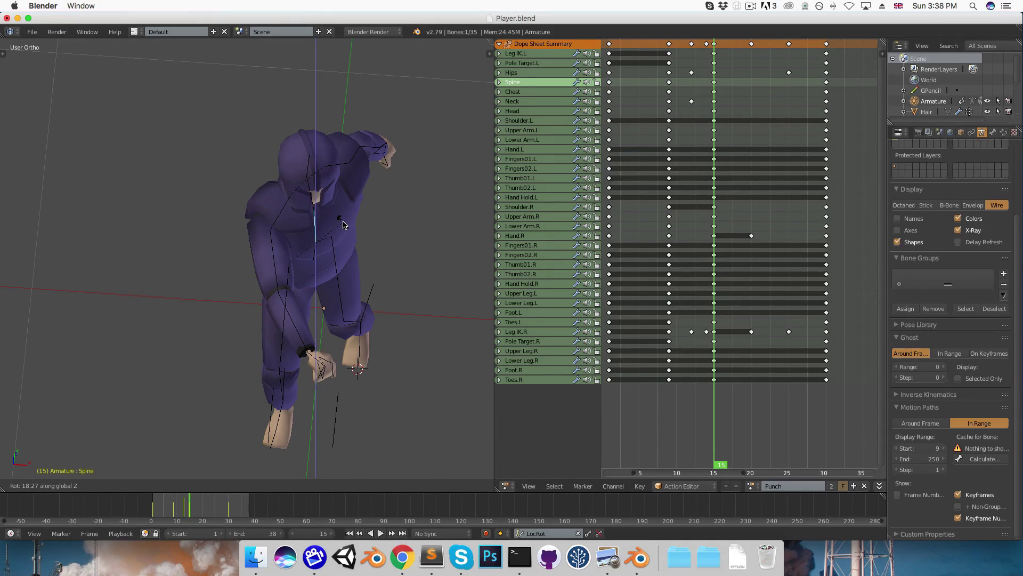
{"action": "left_click", "coordinate": [342, 223]}
Rotate the Head bone in the front view to adjust the head's tilt in the punch pose.
{"action": "key", "text": "KP_1"}
{"action": "right_click", "coordinate": [311, 76]}
{"action": "key", "text": "r"}
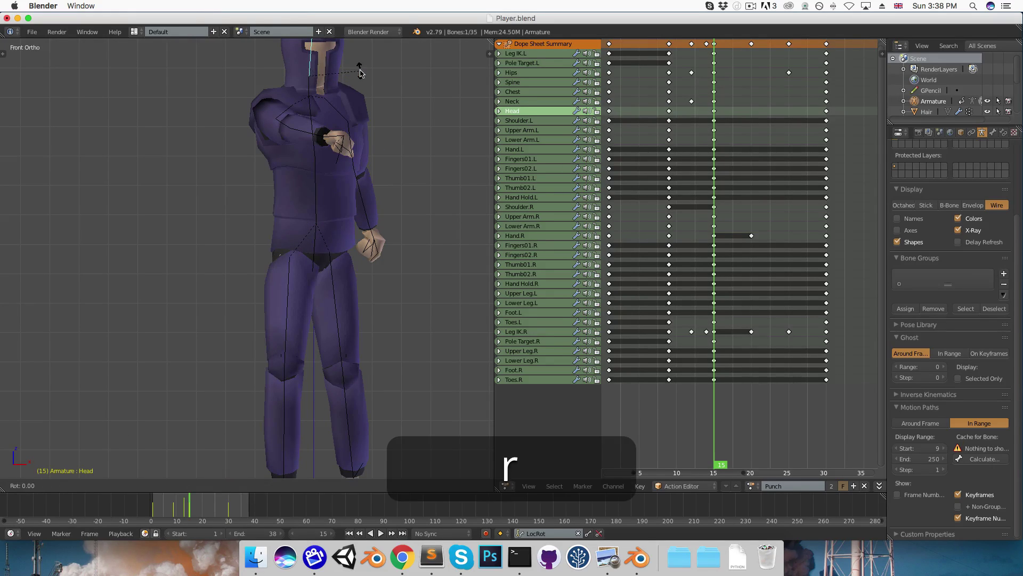
{"action": "left_click", "coordinate": [361, 73]}
Select all bones and insert LocRot keyframes for the whole pose at frame 15.
{"action": "key", "text": "a"}
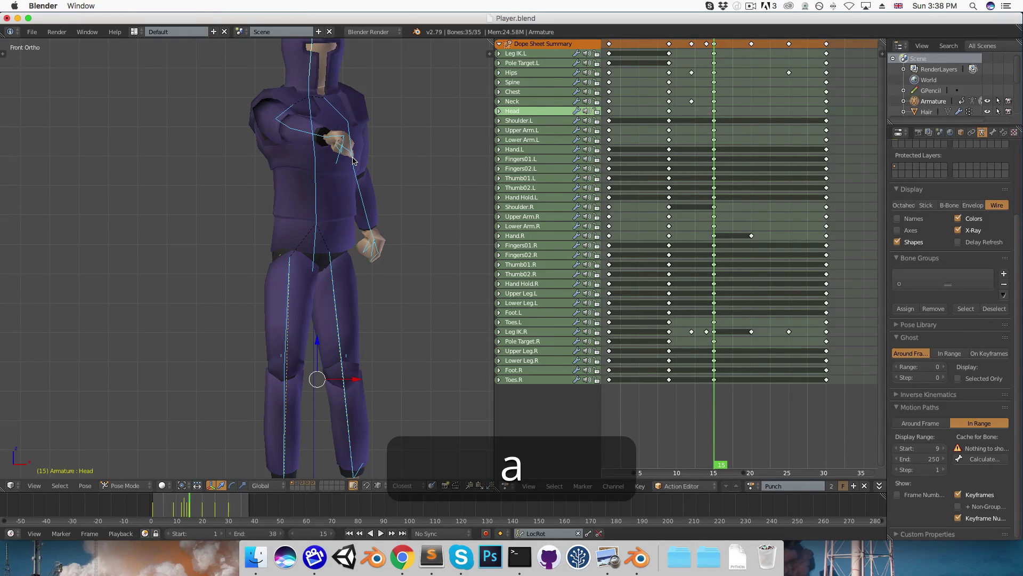
{"action": "key", "text": "i"}
{"action": "left_click", "coordinate": [631, 192]}
Play the Punch animation and check it from the front, the right side and a rear perspective view.
{"action": "key", "text": "alt+a"}
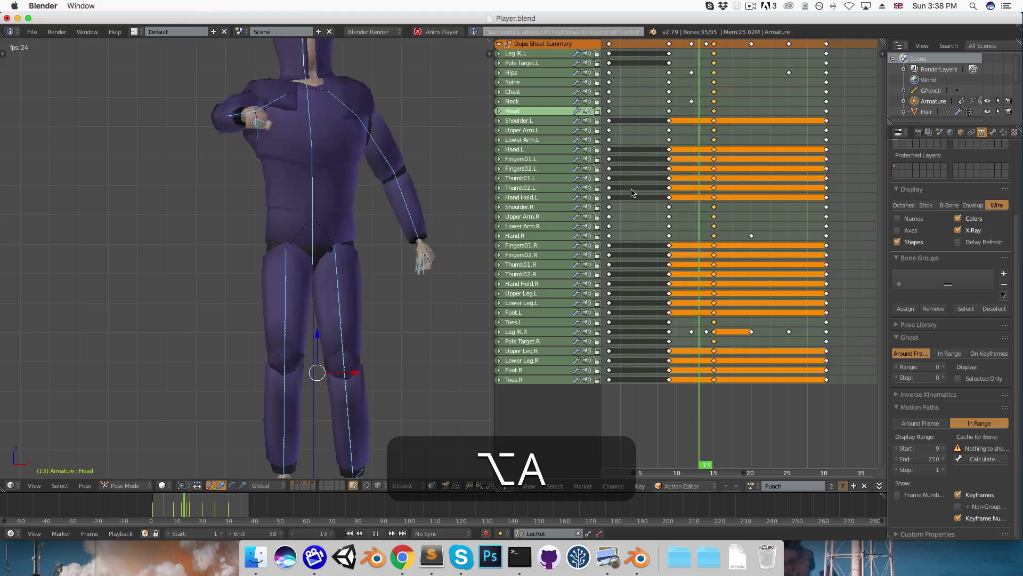
{"action": "key", "text": "3"}
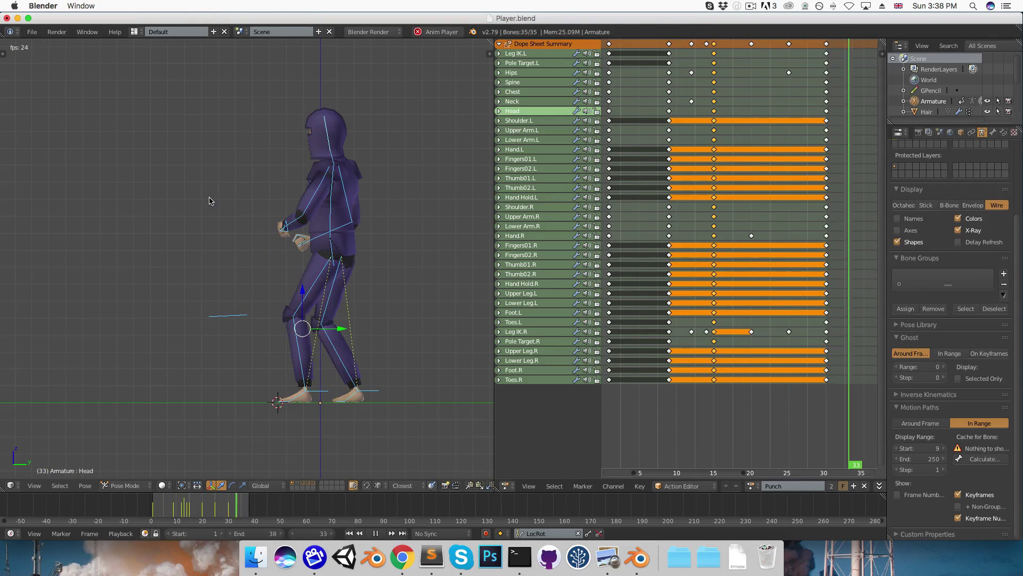
{"action": "key", "text": "5"}
{"action": "middle_click_drag", "start_coordinate": [209, 201], "coordinate": [272, 287]}
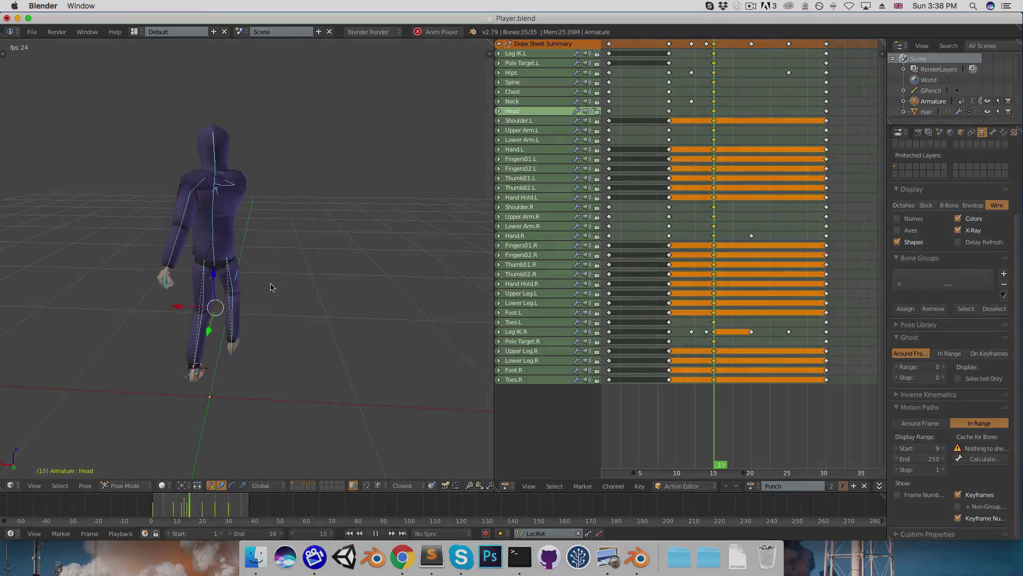
{"action": "key", "text": "alt+a"}
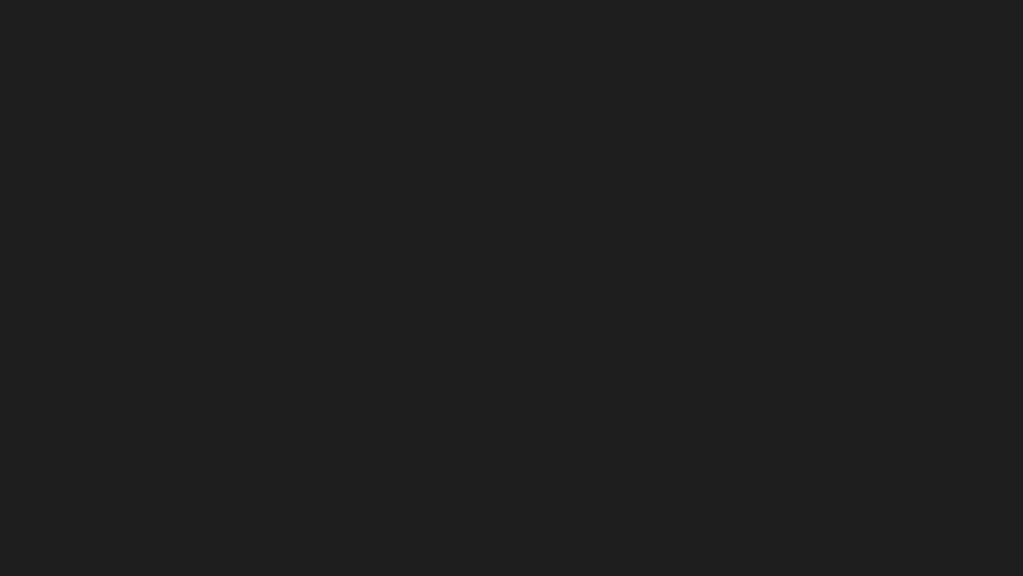